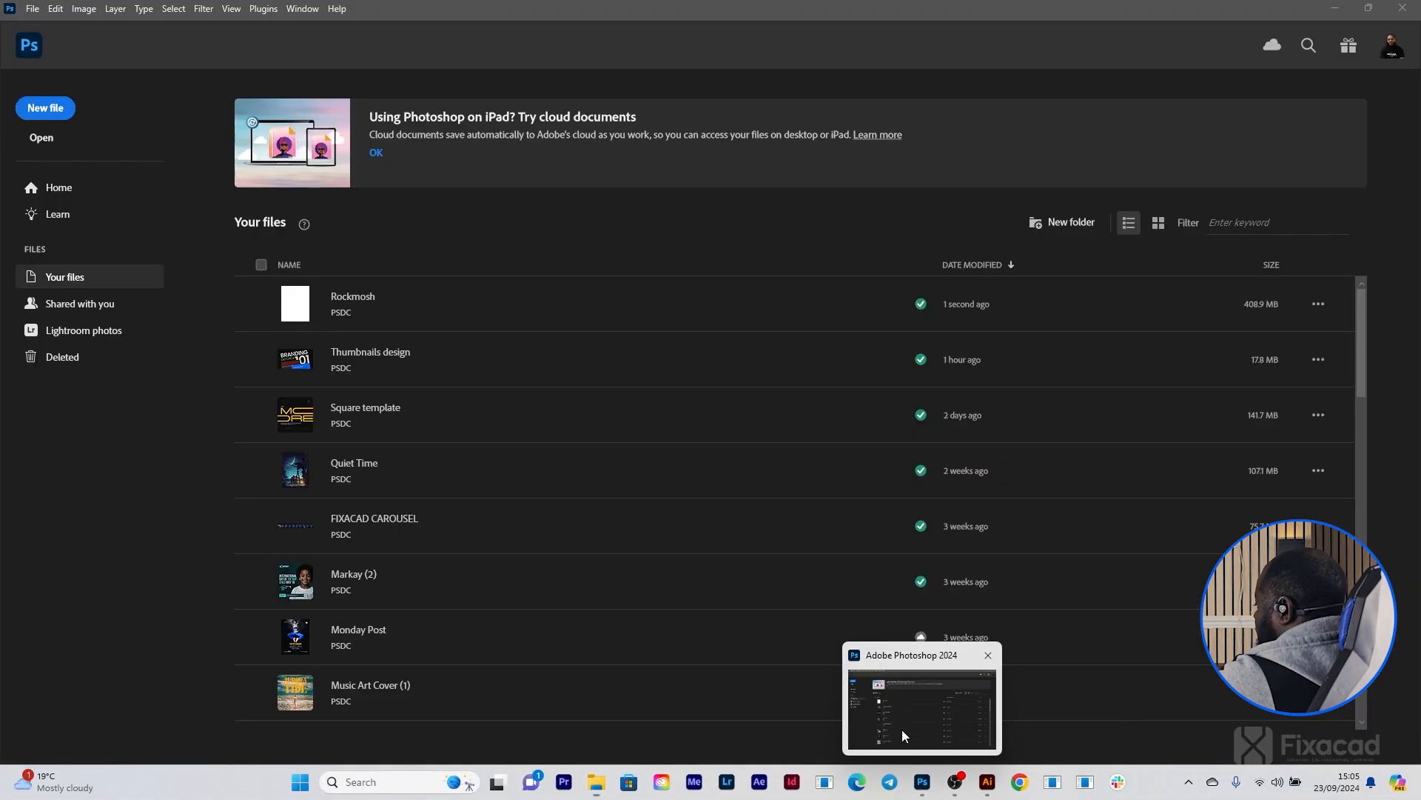
Step: Start a new document from the recent 1080 x 1350 px, 300 ppi preset and name it MOVIE POSTER
click(902, 730)
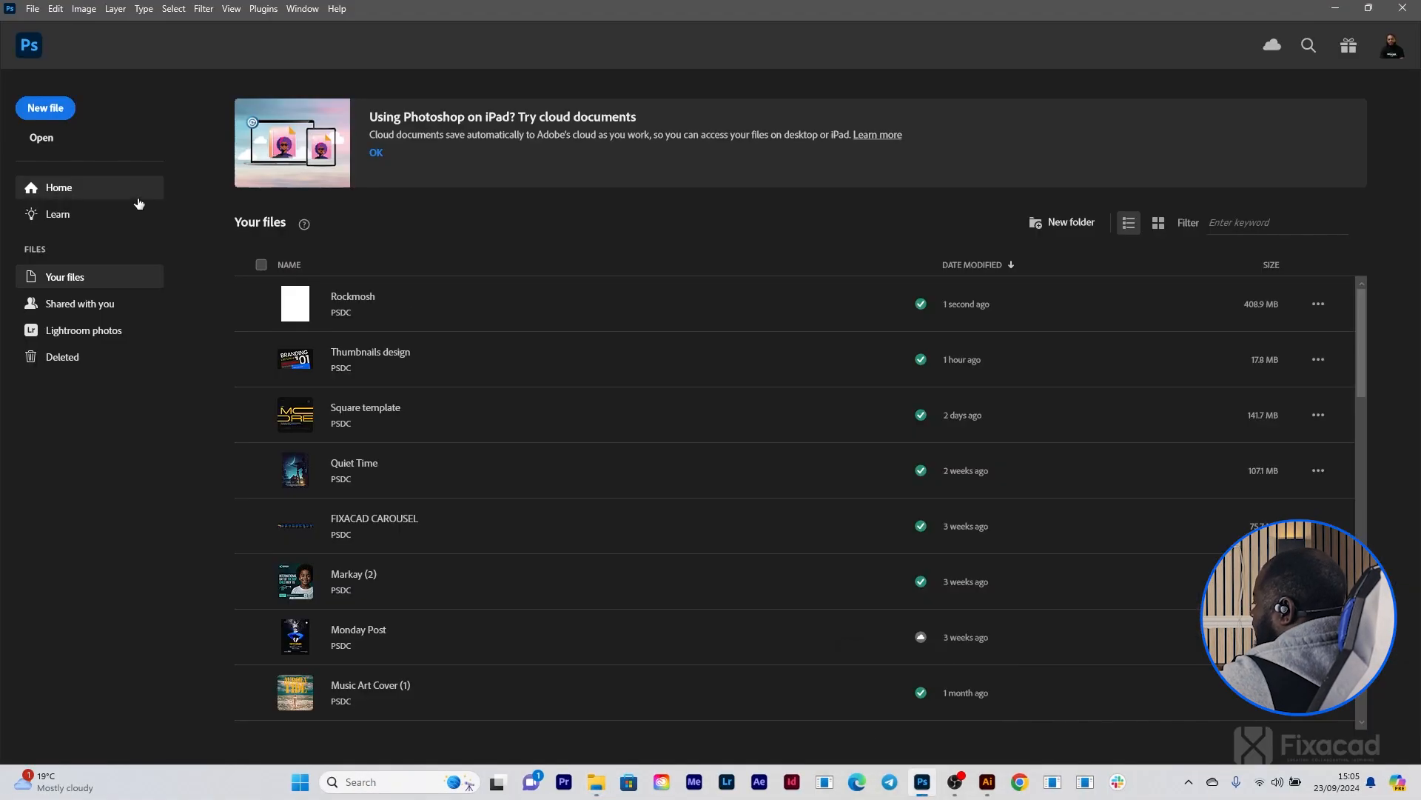
click(43, 109)
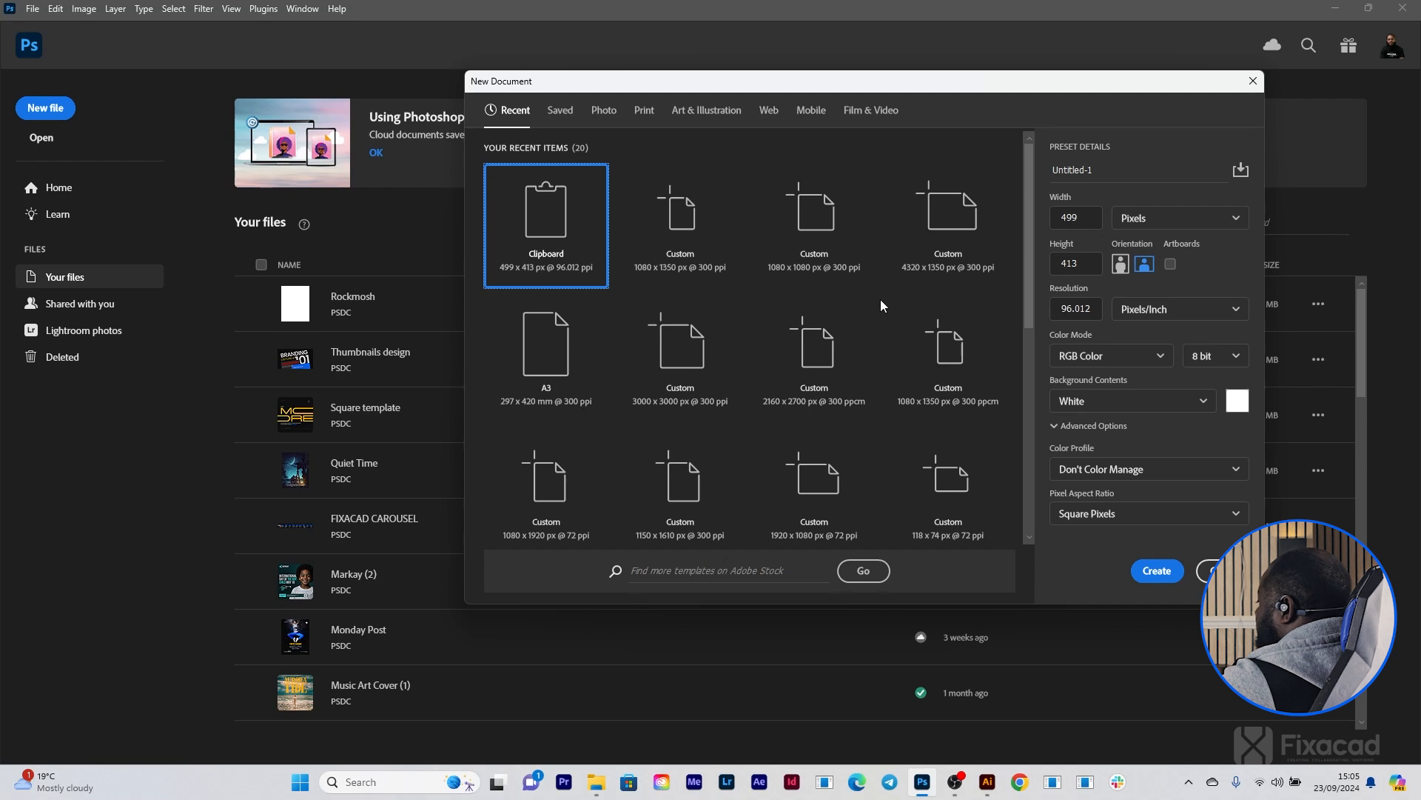
click(678, 215)
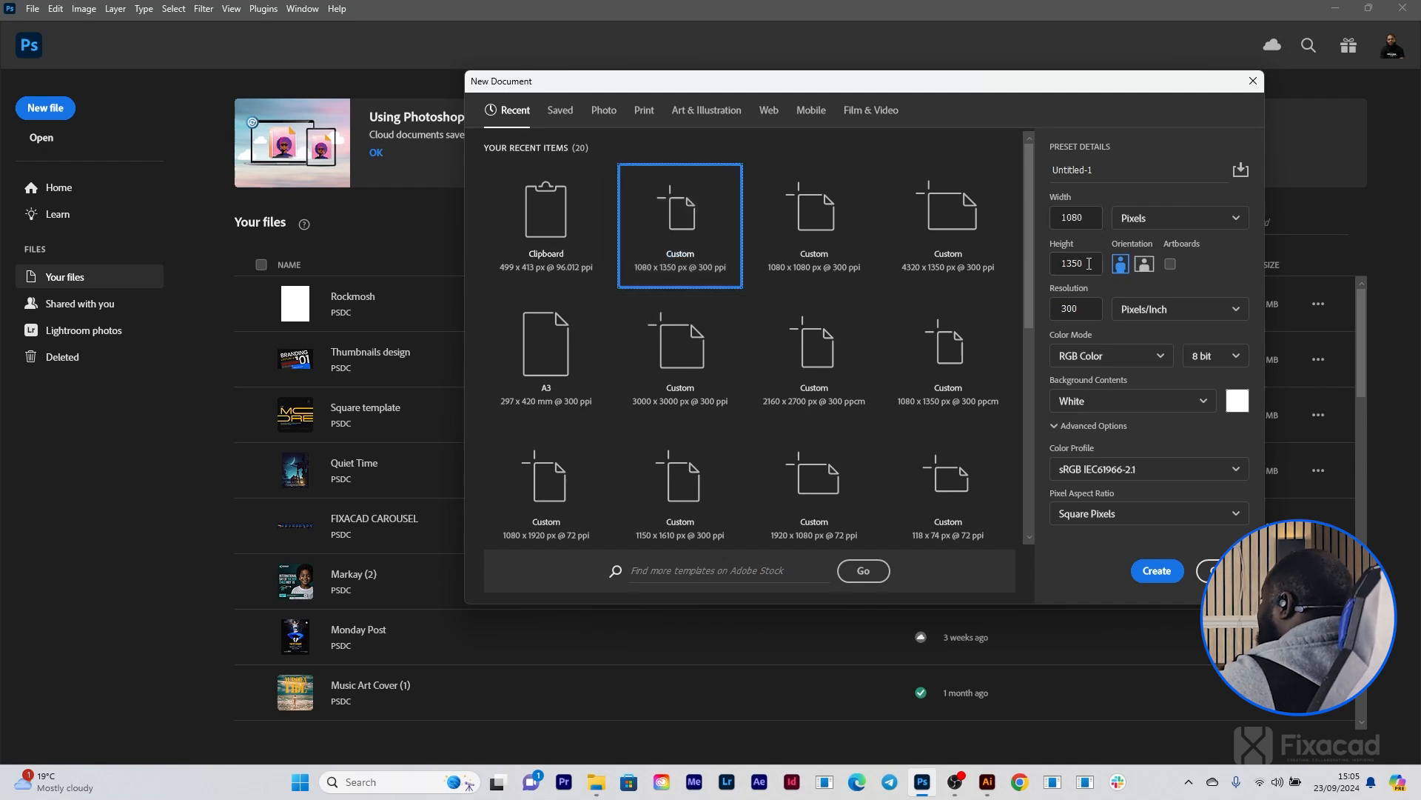
drag(1120, 163, 1034, 171)
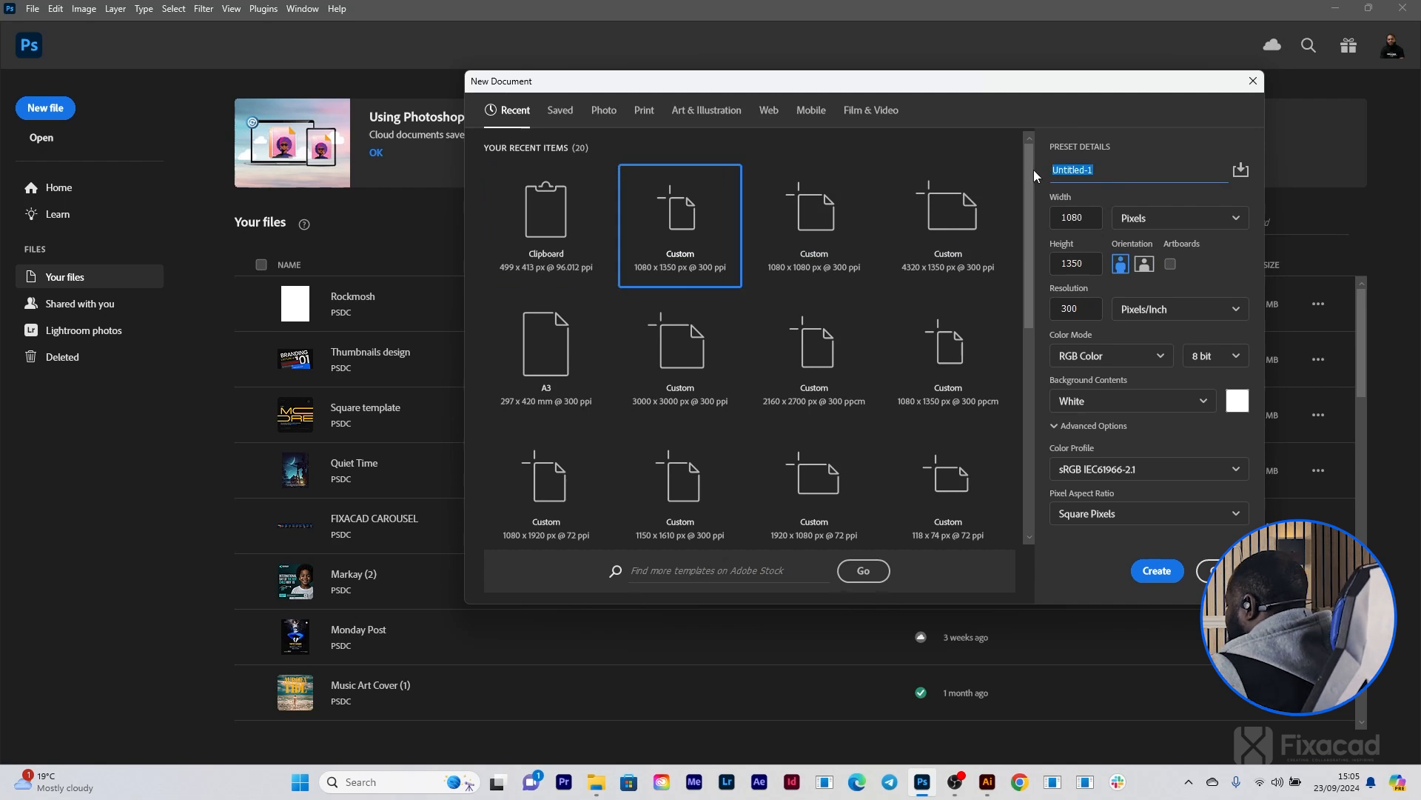
text(MOVIE POSTER)
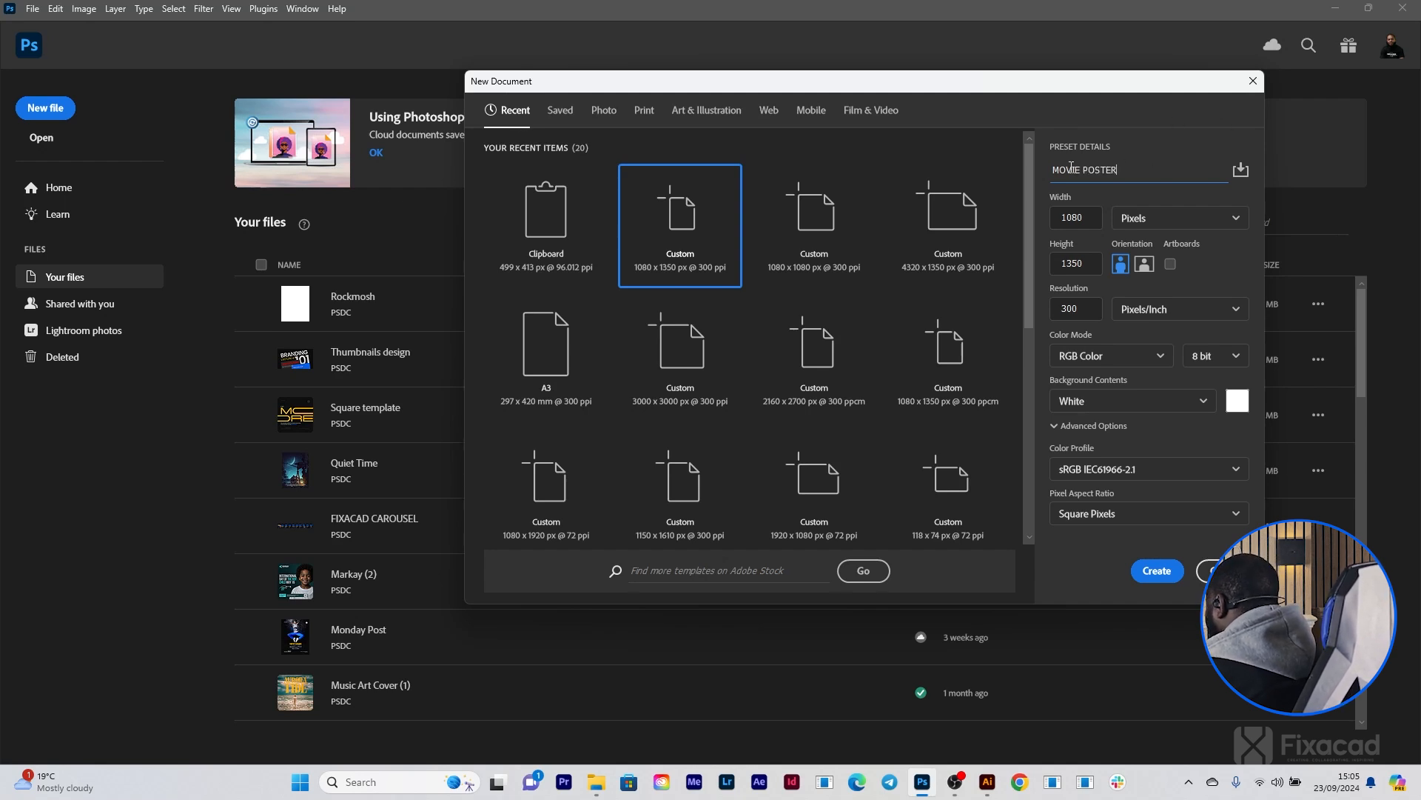
Step: Double the document size to 2160 x 2700 pixels, keep 300 pixels/inch, and create the document
click(1090, 218)
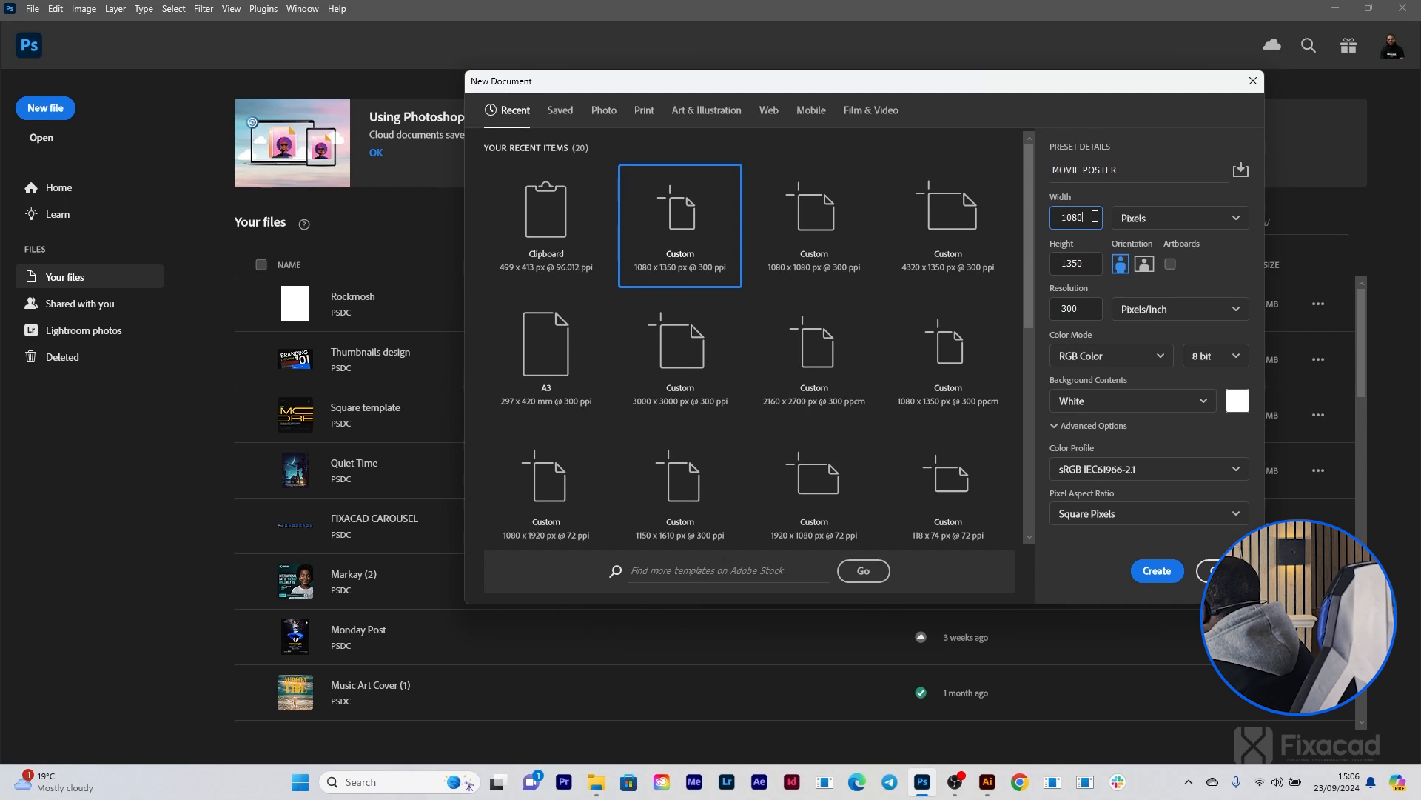
text(*2)
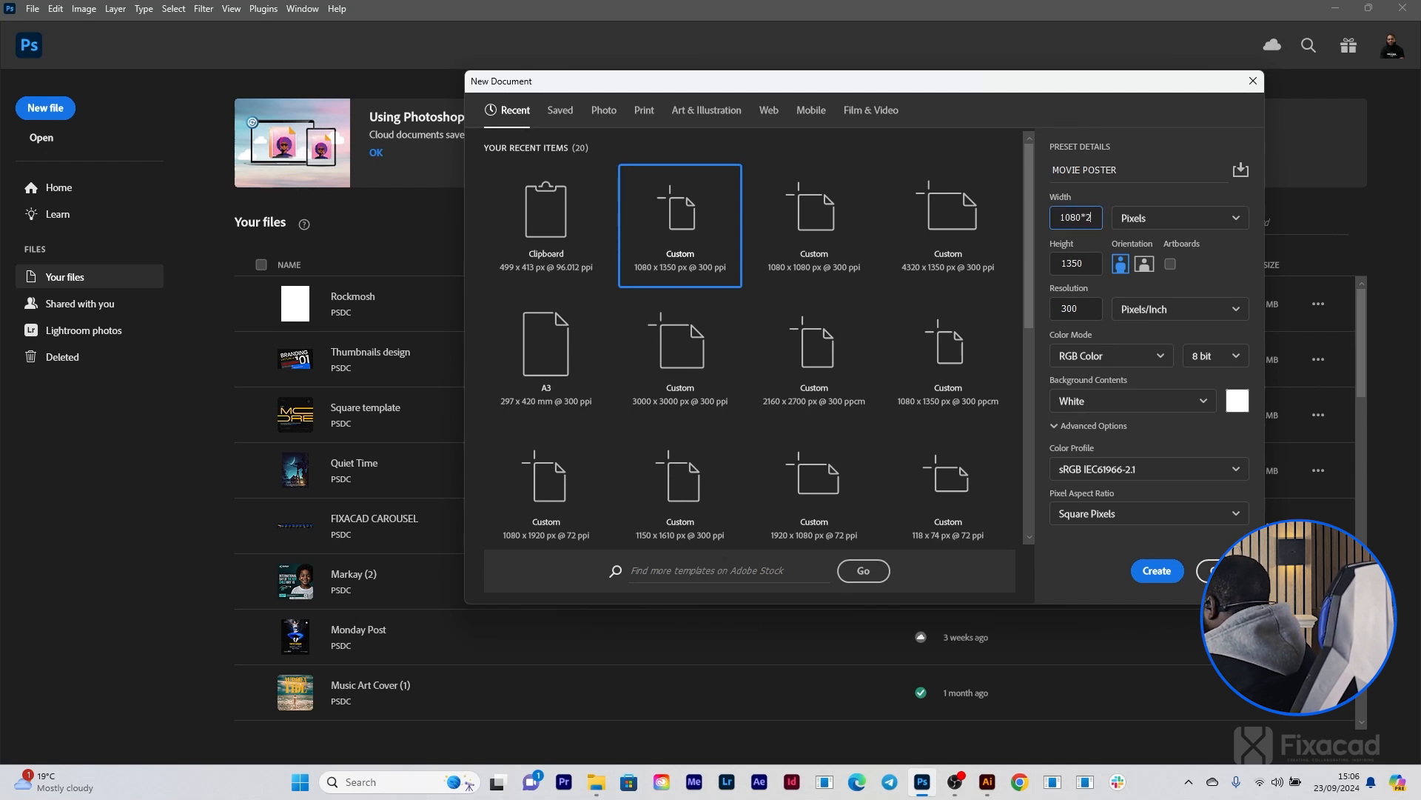
click(1092, 265)
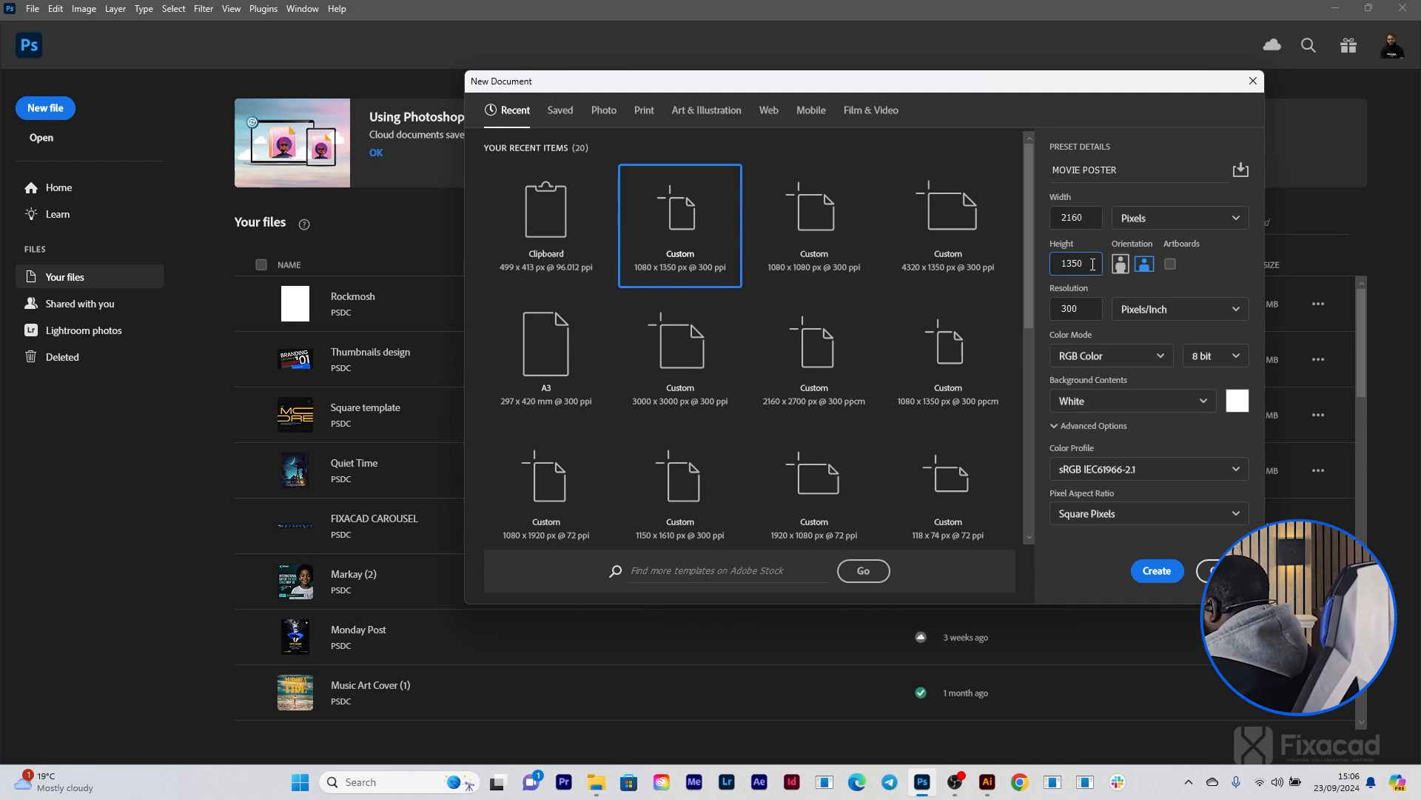
text(*)
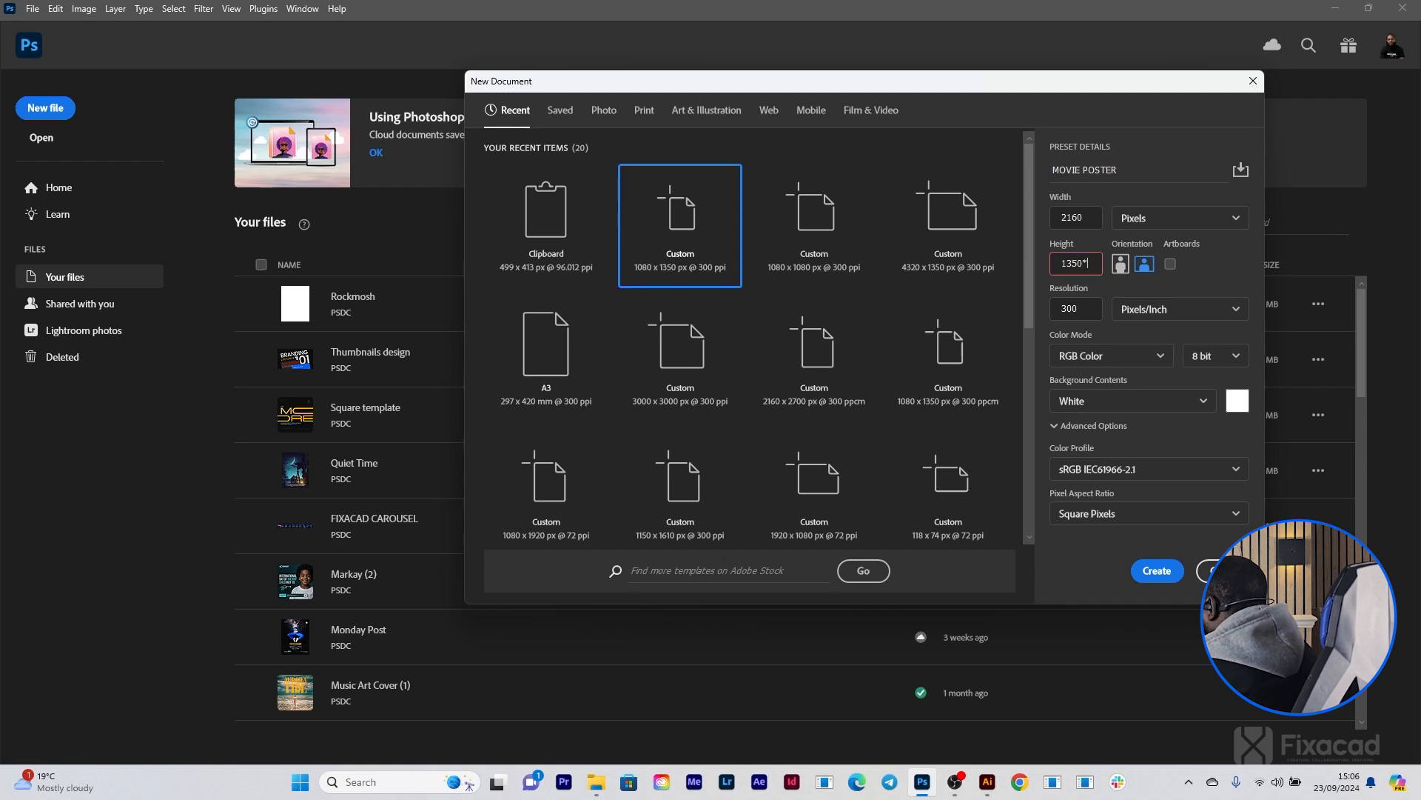
text(2)
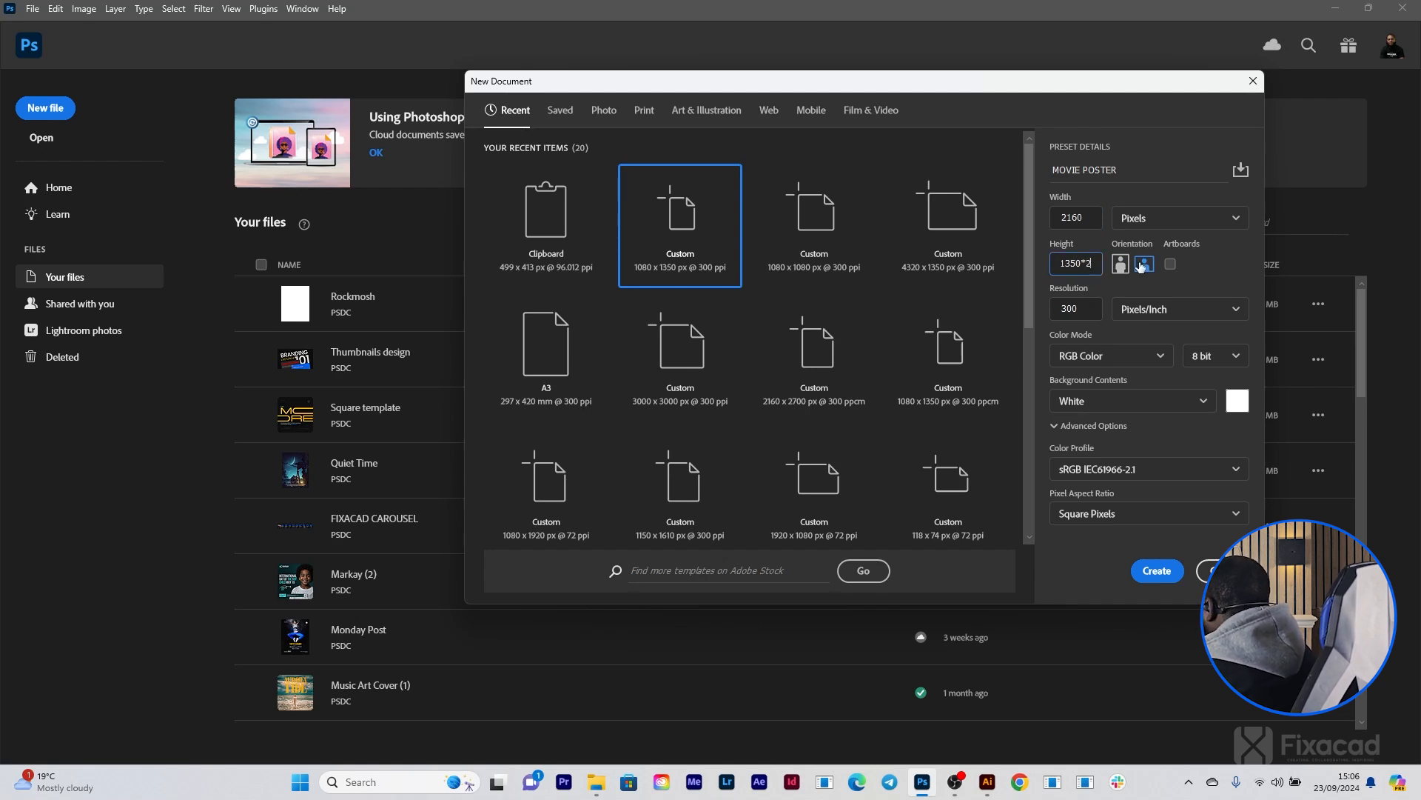
click(1077, 309)
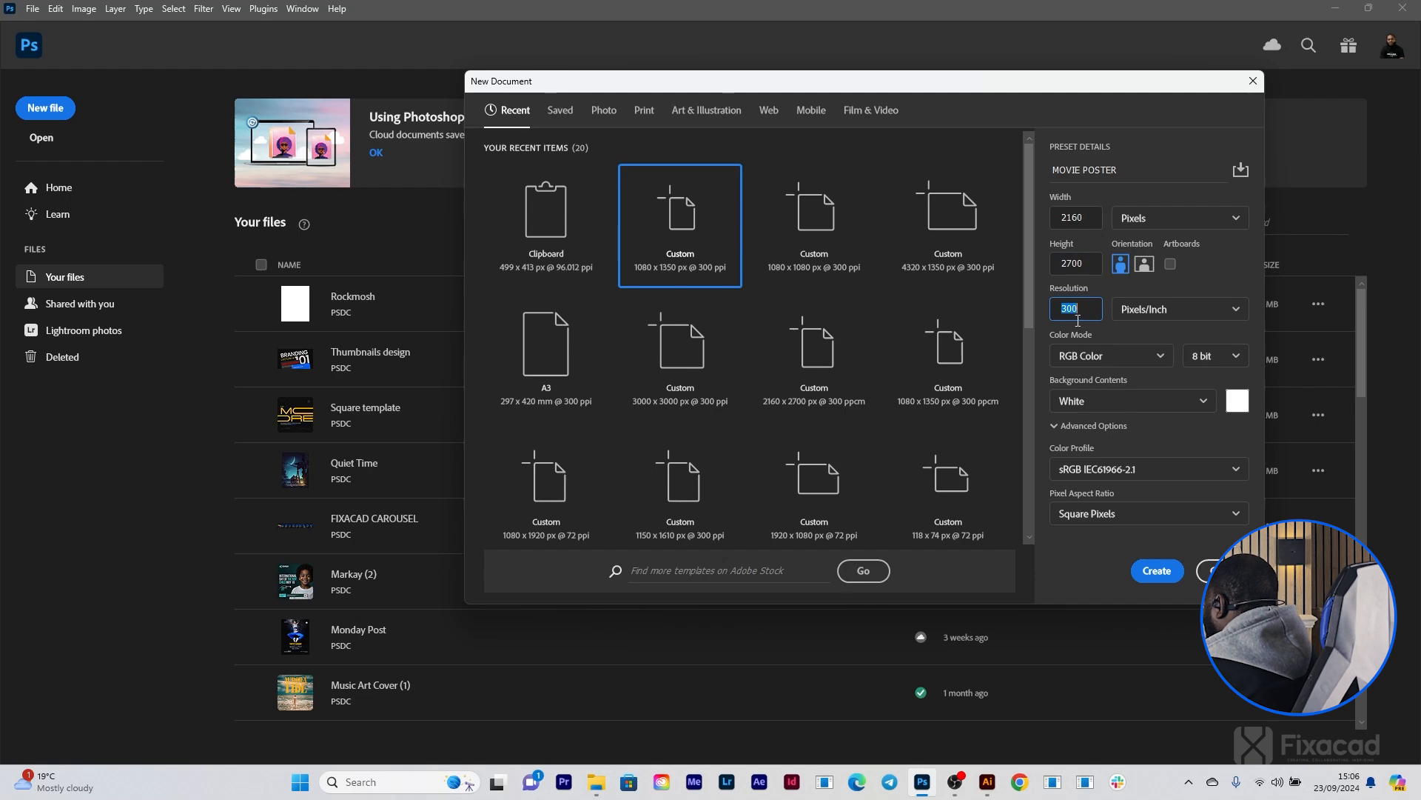
click(1152, 572)
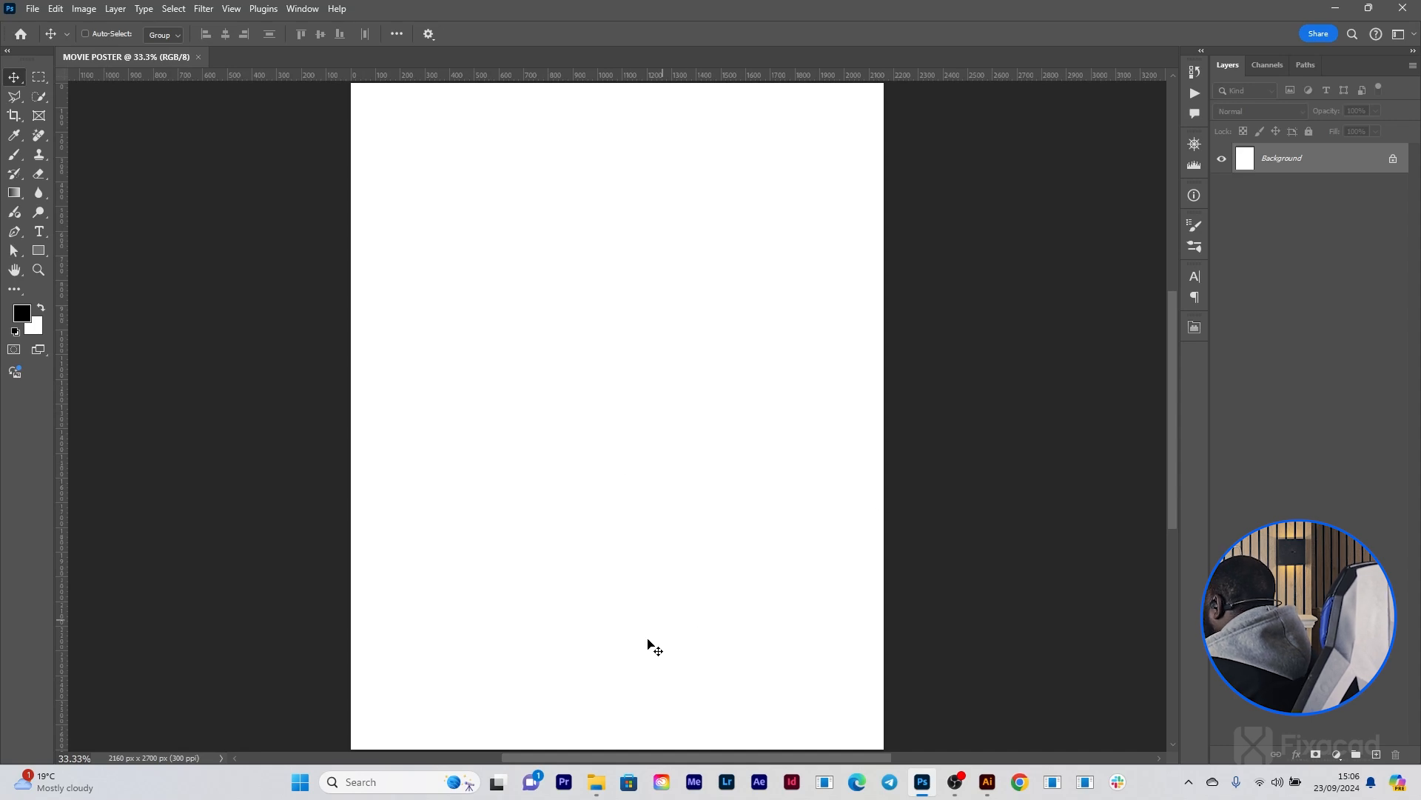
Step: Place the back-view-of-middle-aged-couple-with-suitcases photo from the Poster Assests folder onto the blank canvas
click(597, 782)
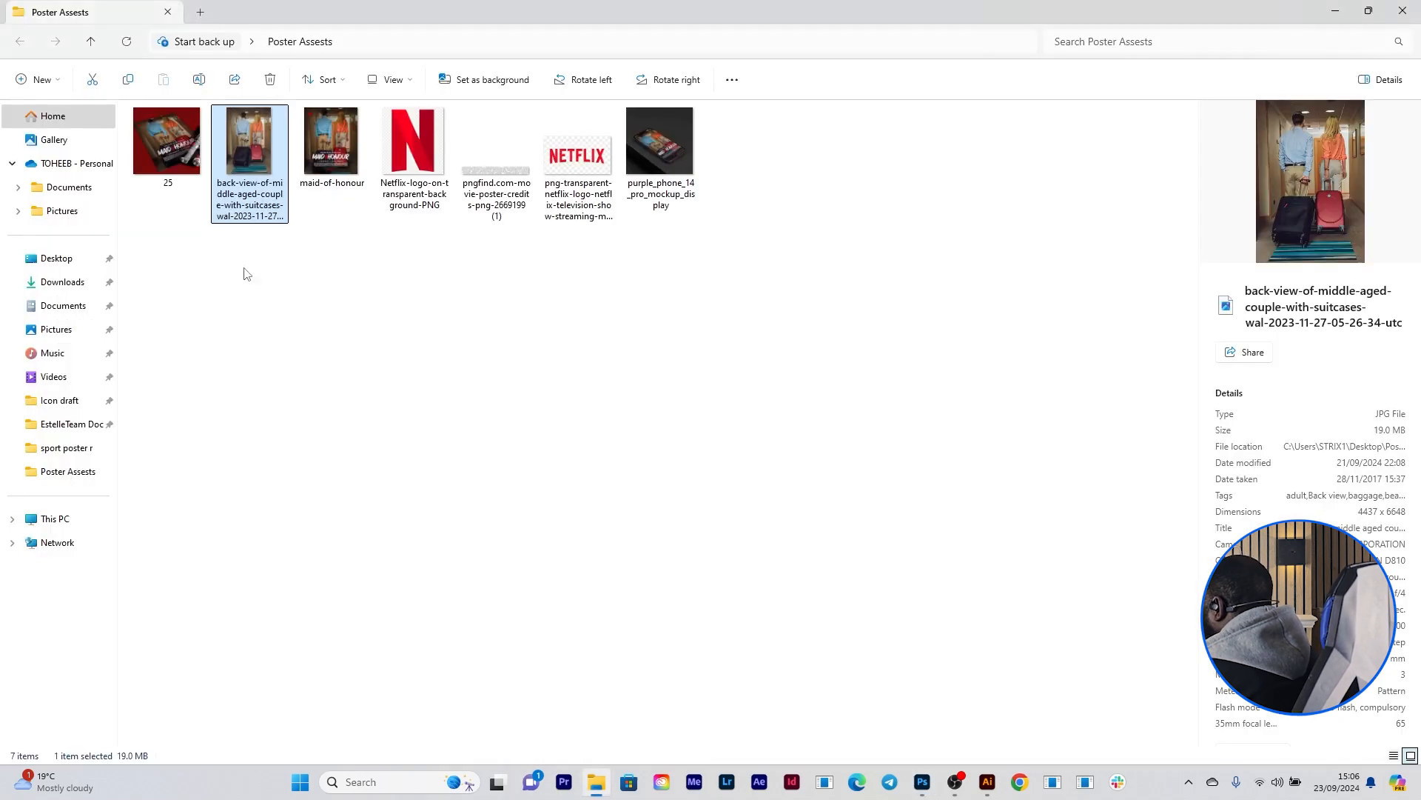
click(598, 782)
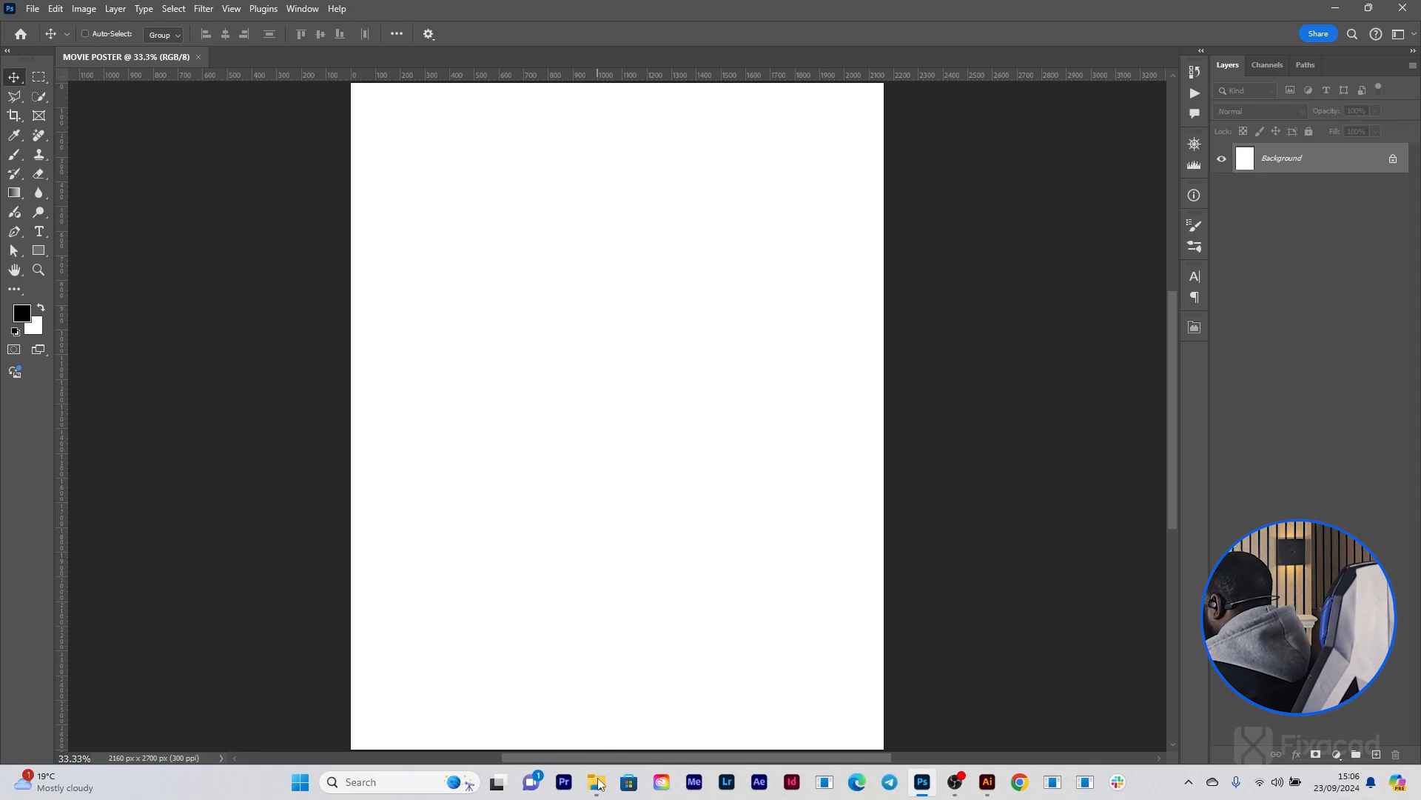
click(597, 782)
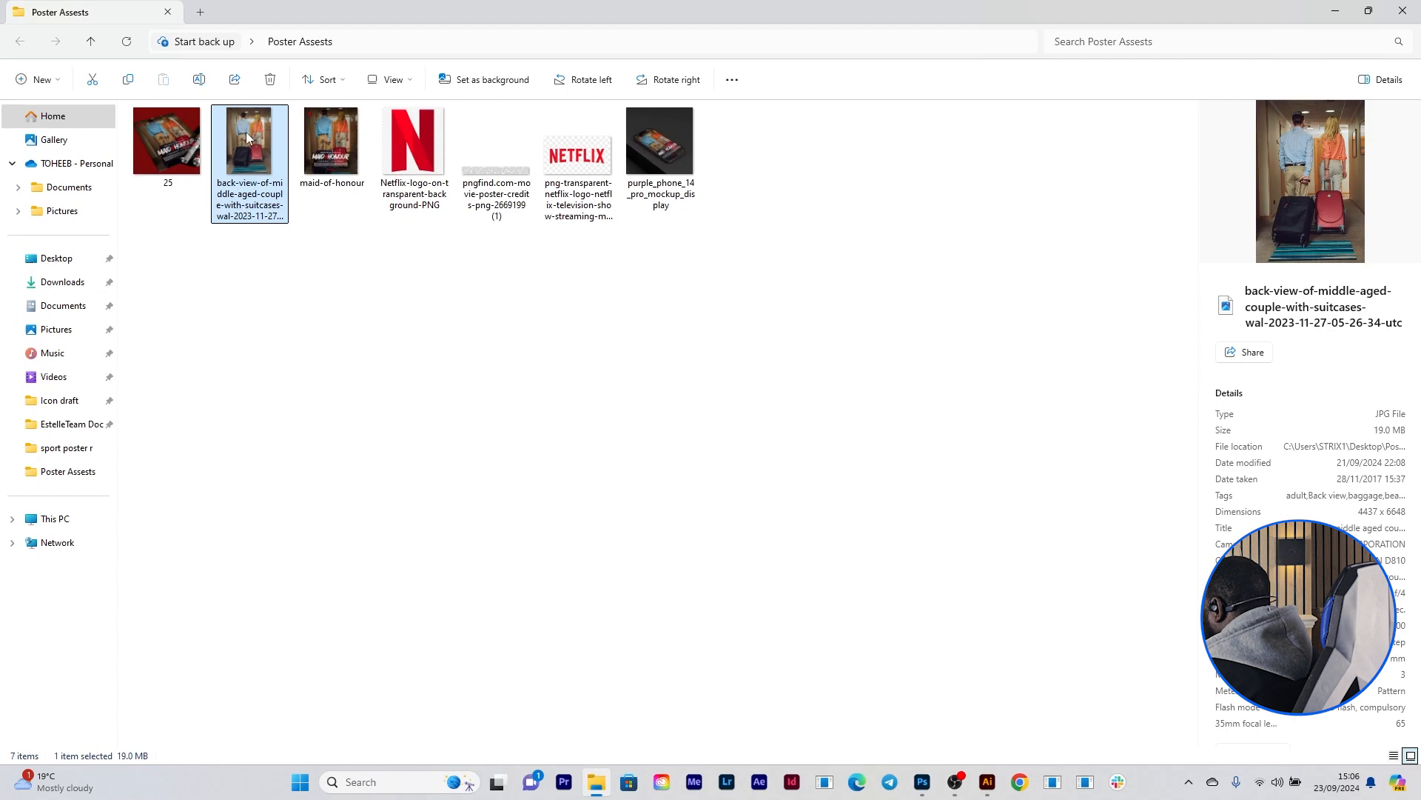
drag(246, 132, 681, 501)
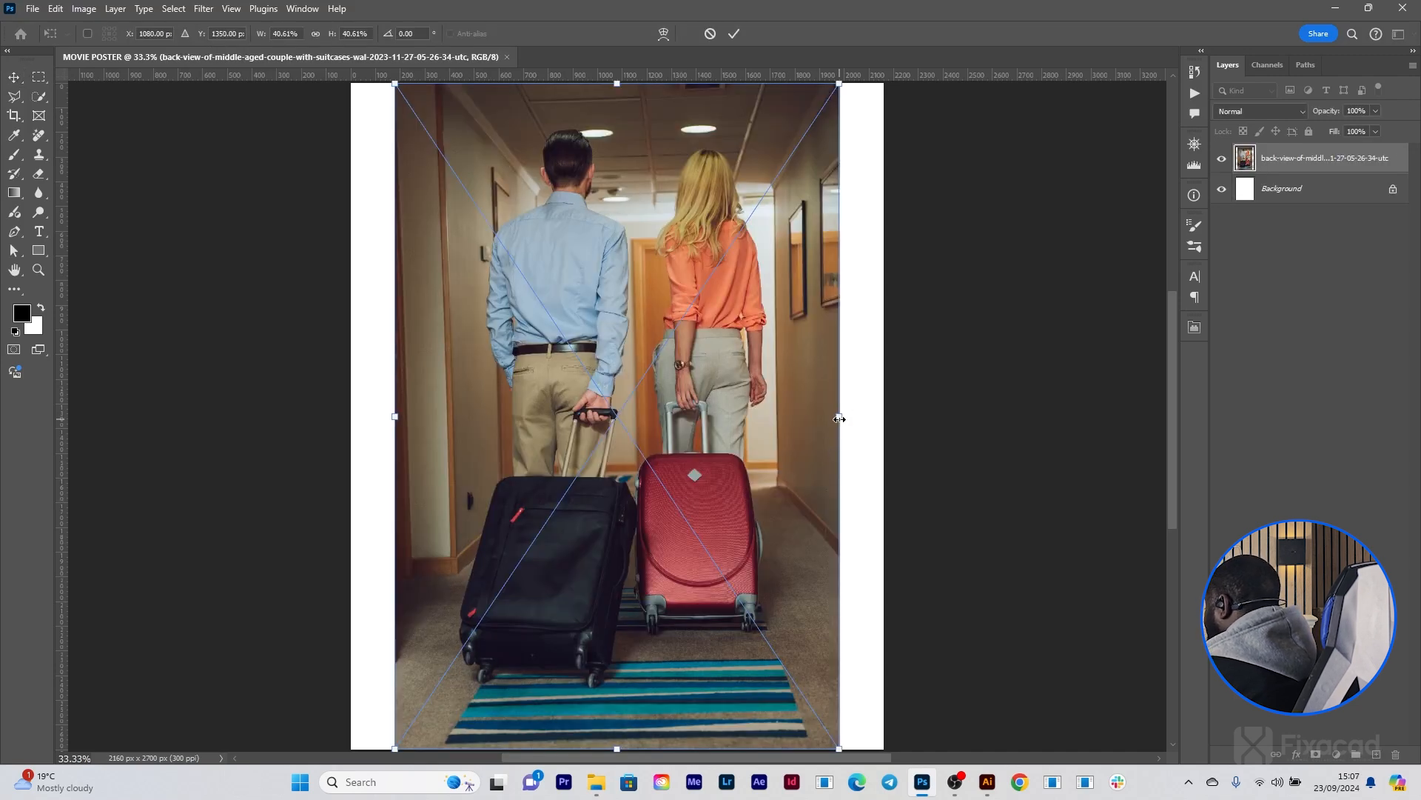
Step: Scale the placed photo to about 48.7% to fill the canvas width and move it down to about Y 1455 px
drag(839, 418, 883, 420)
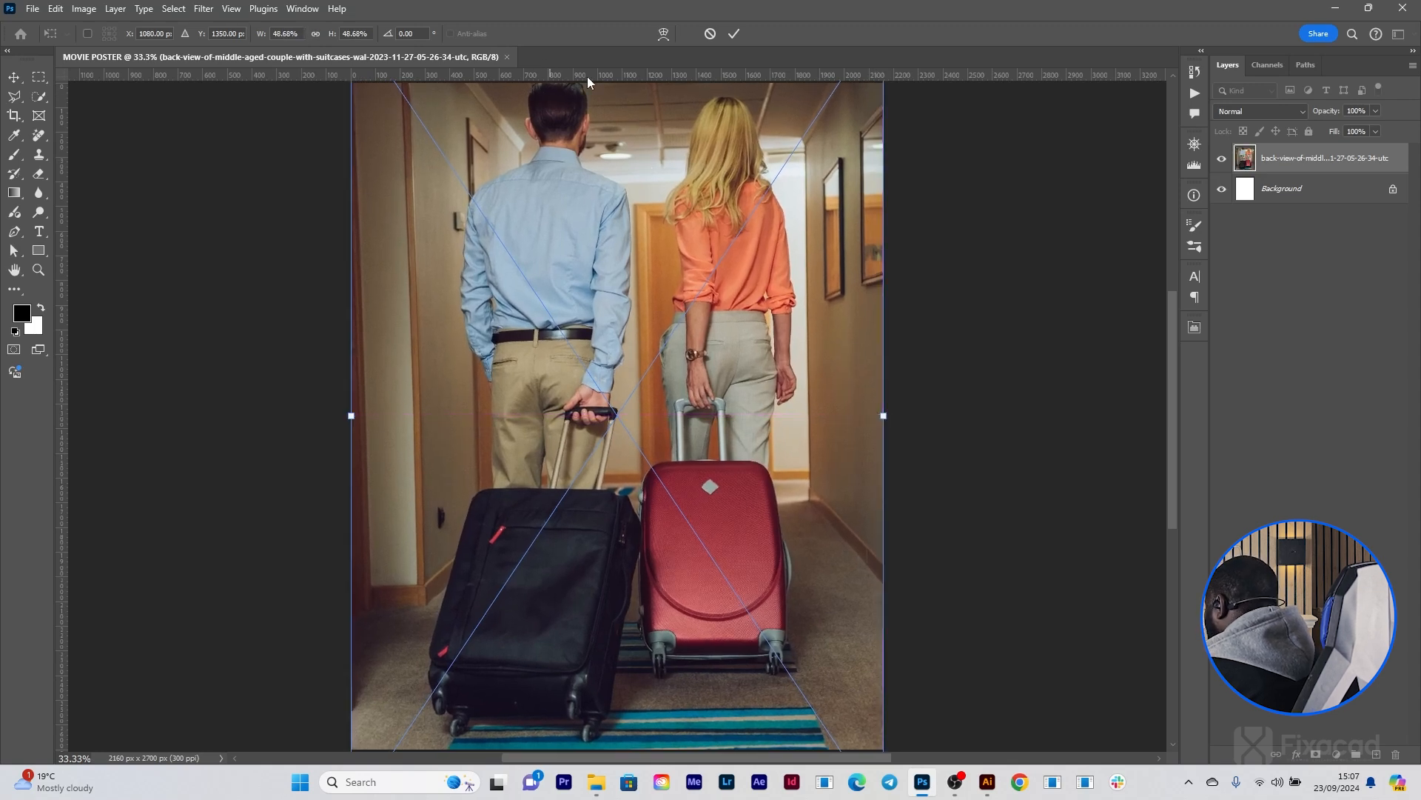
drag(595, 140, 597, 158)
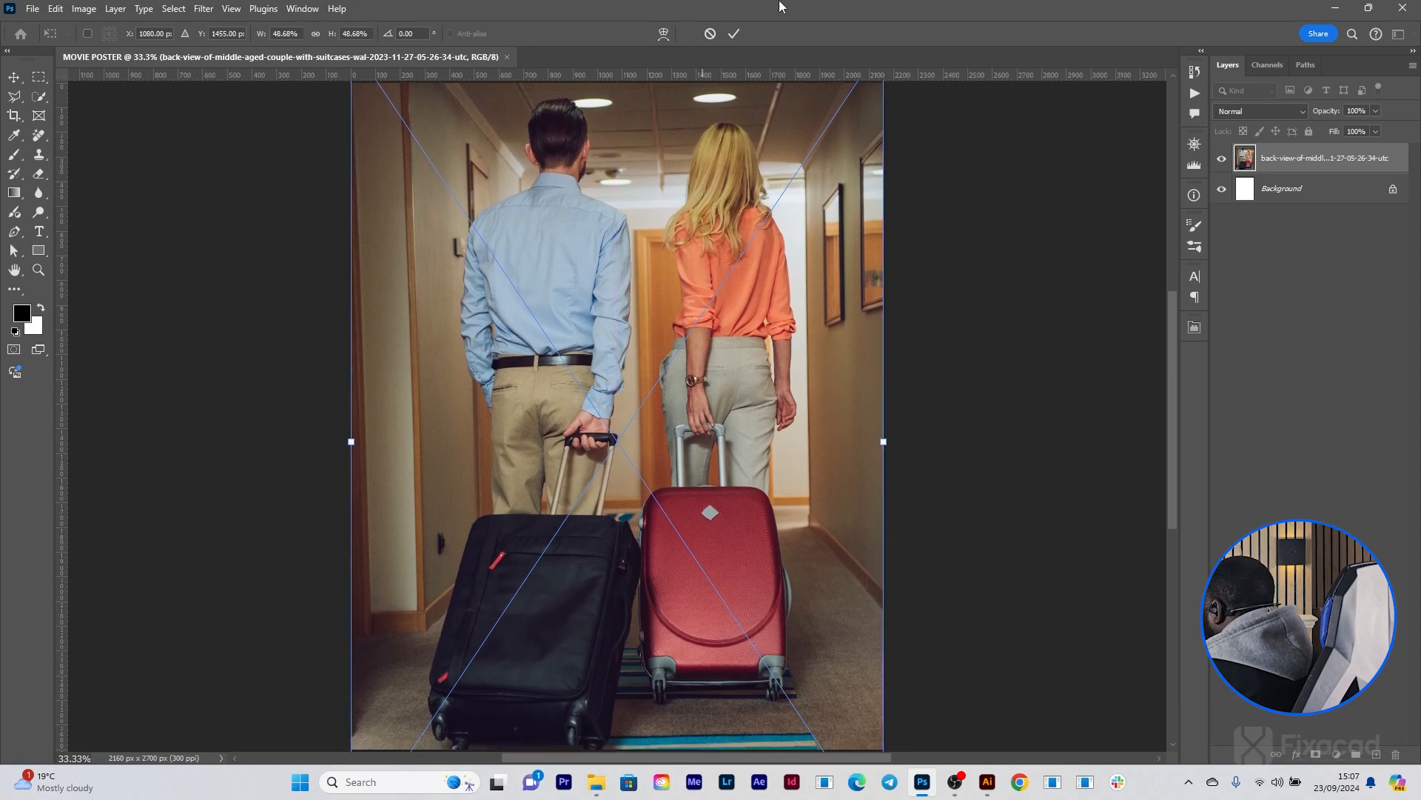
click(735, 34)
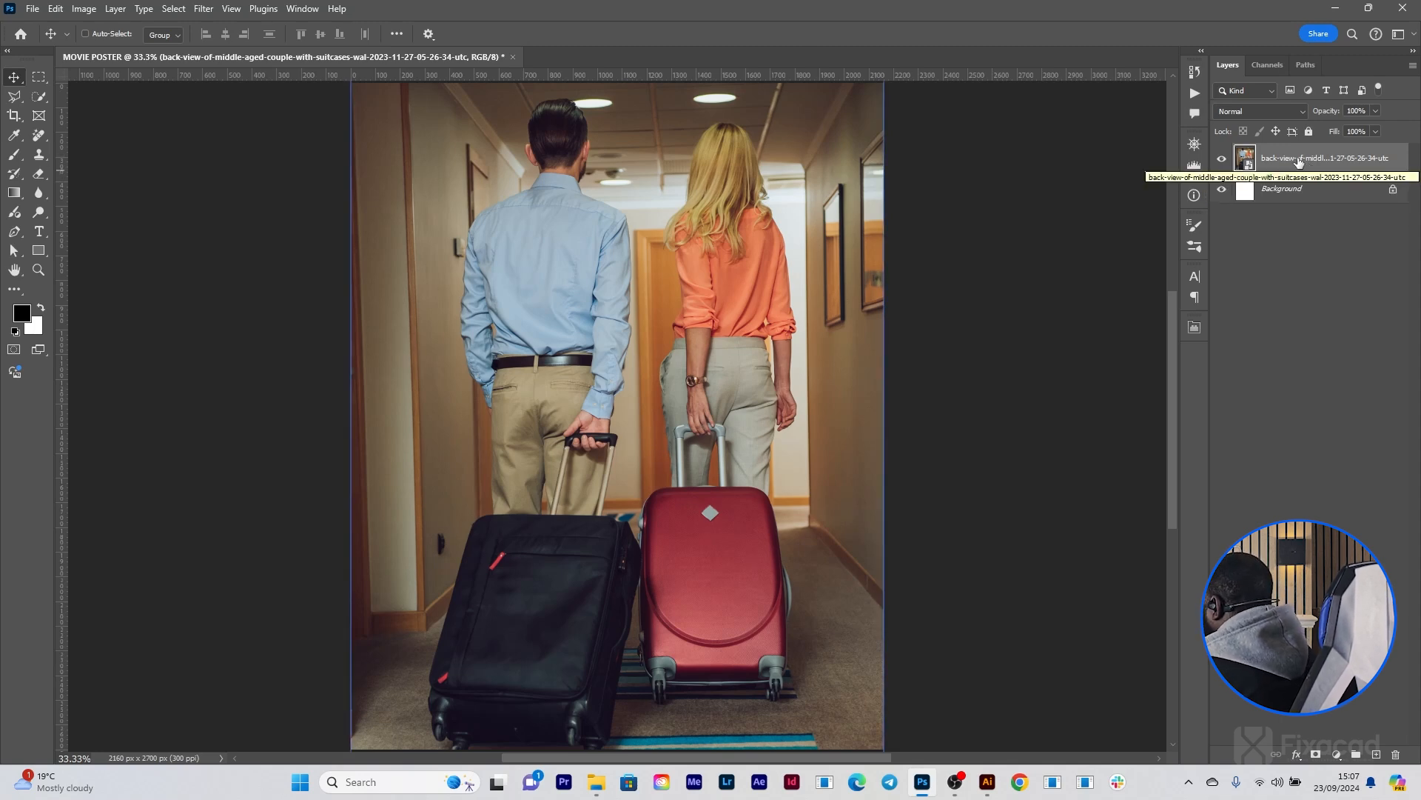
Step: Duplicate the photo layer twice, naming the lower copy LOW FR and the upper copy HIGH GR
key(ctrl+j)
key(ctrl+j)
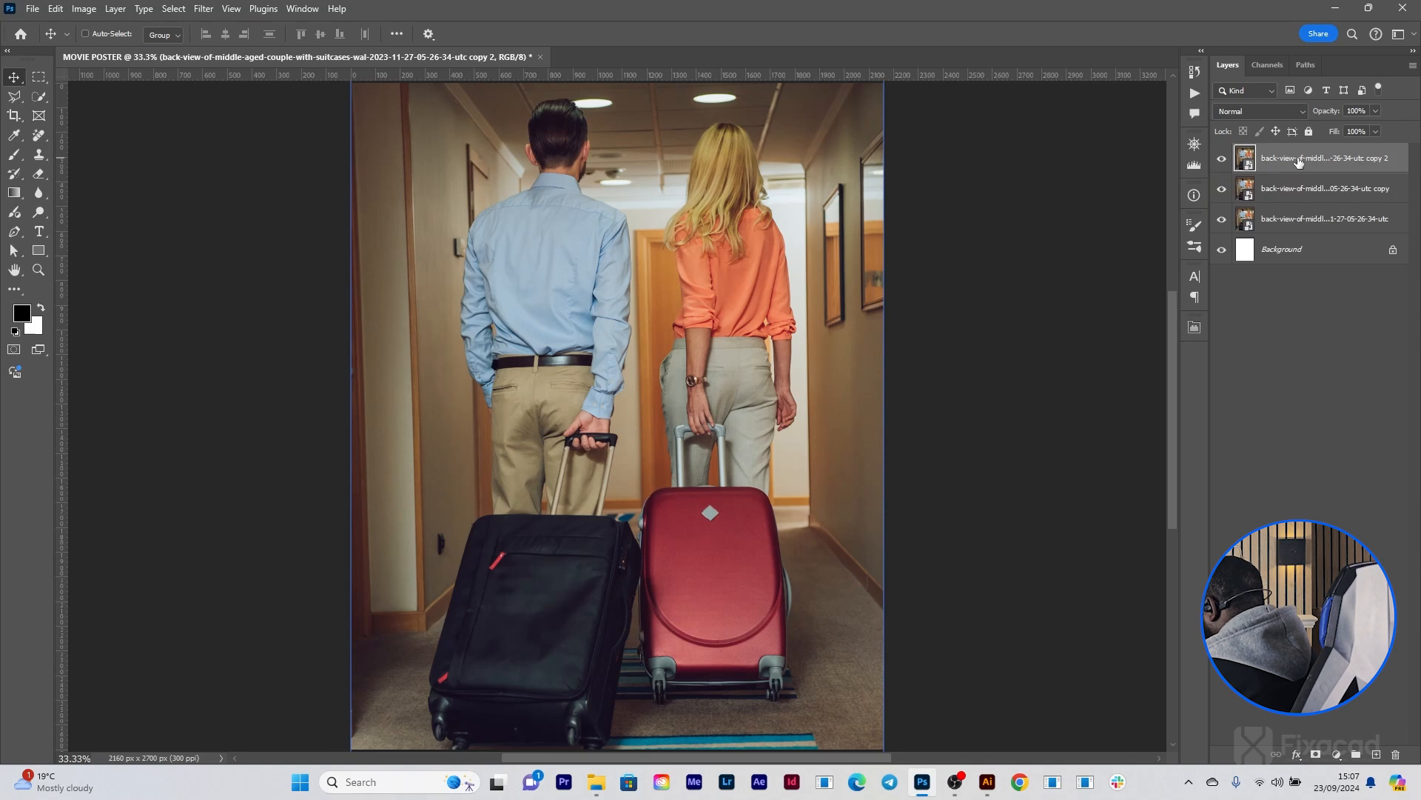
shift+click(1280, 194)
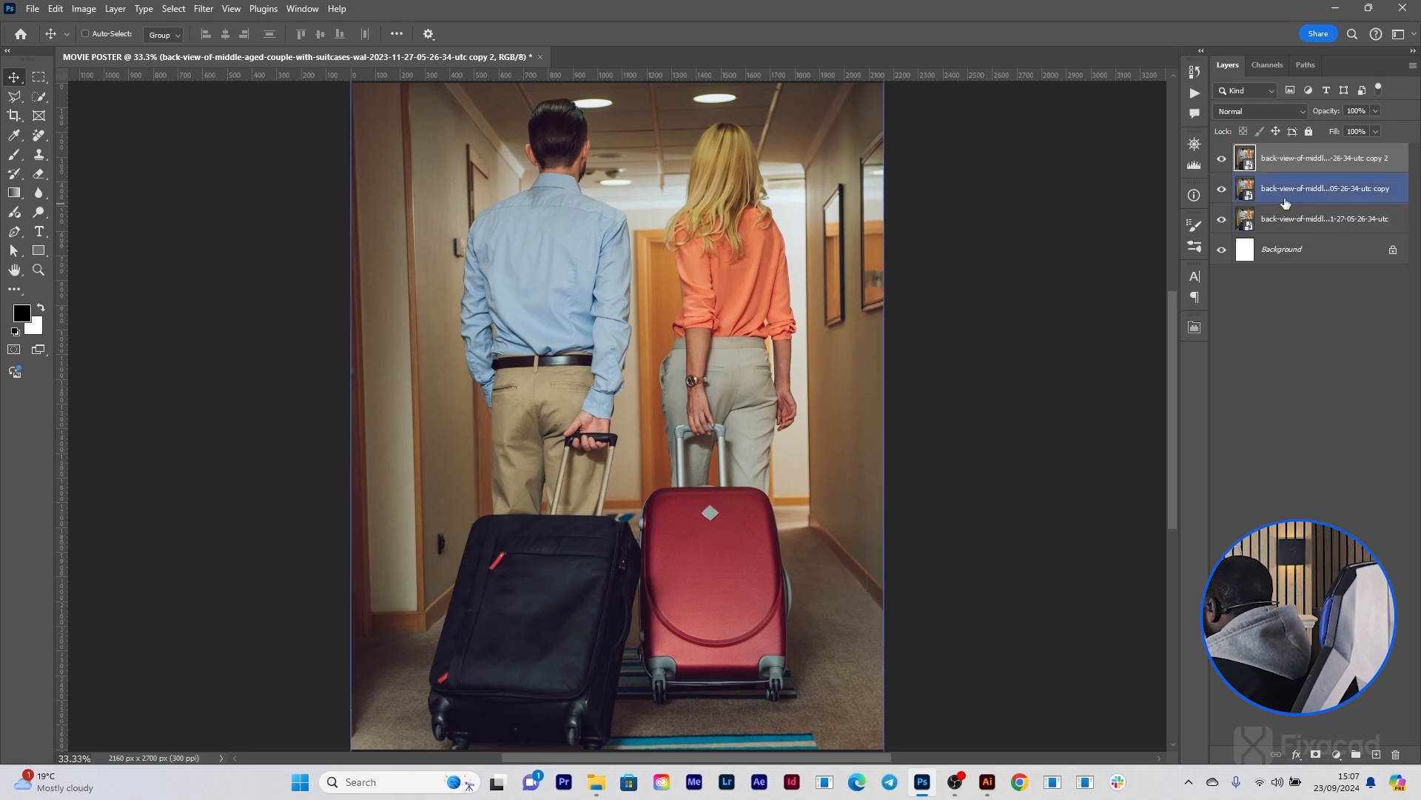
double_click(1286, 196)
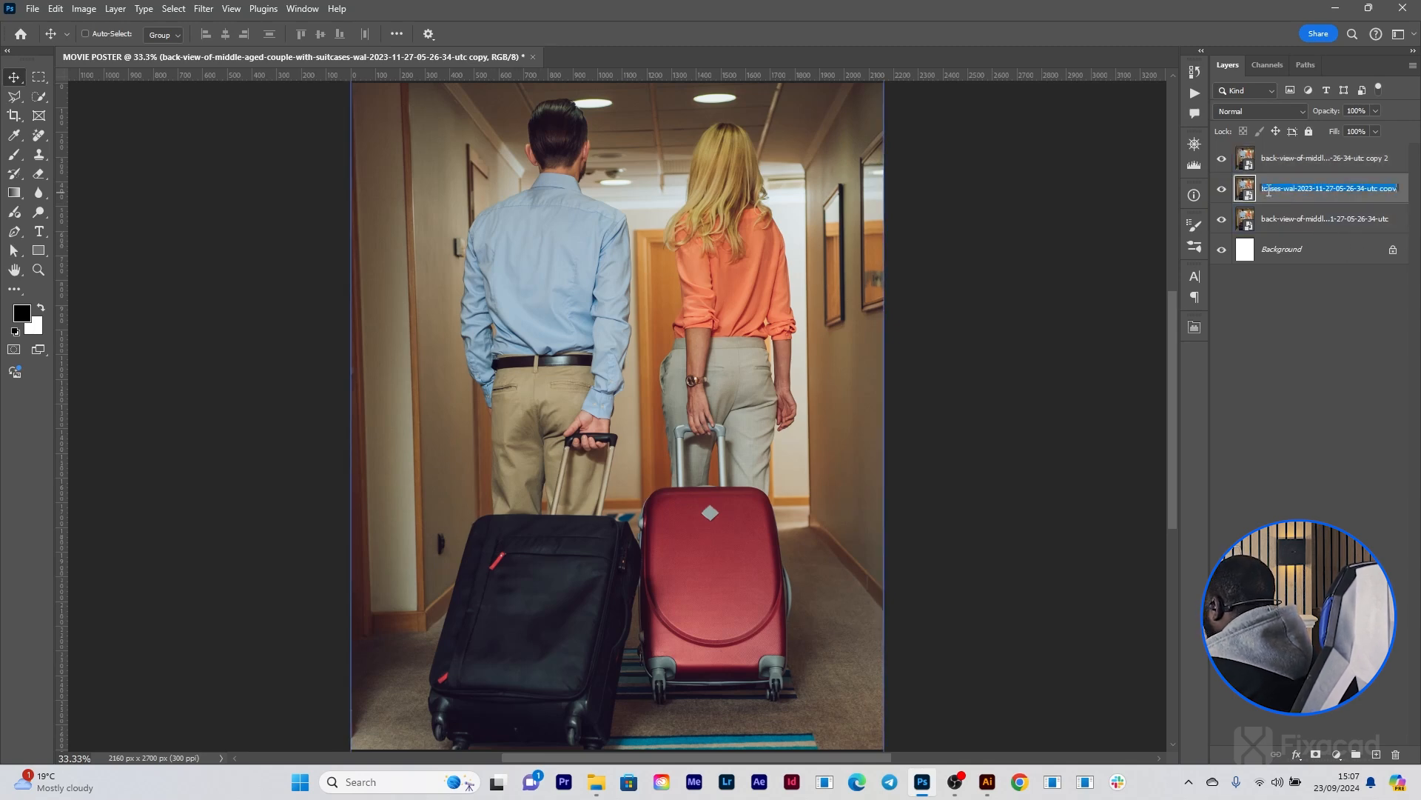
text(LOW FR)
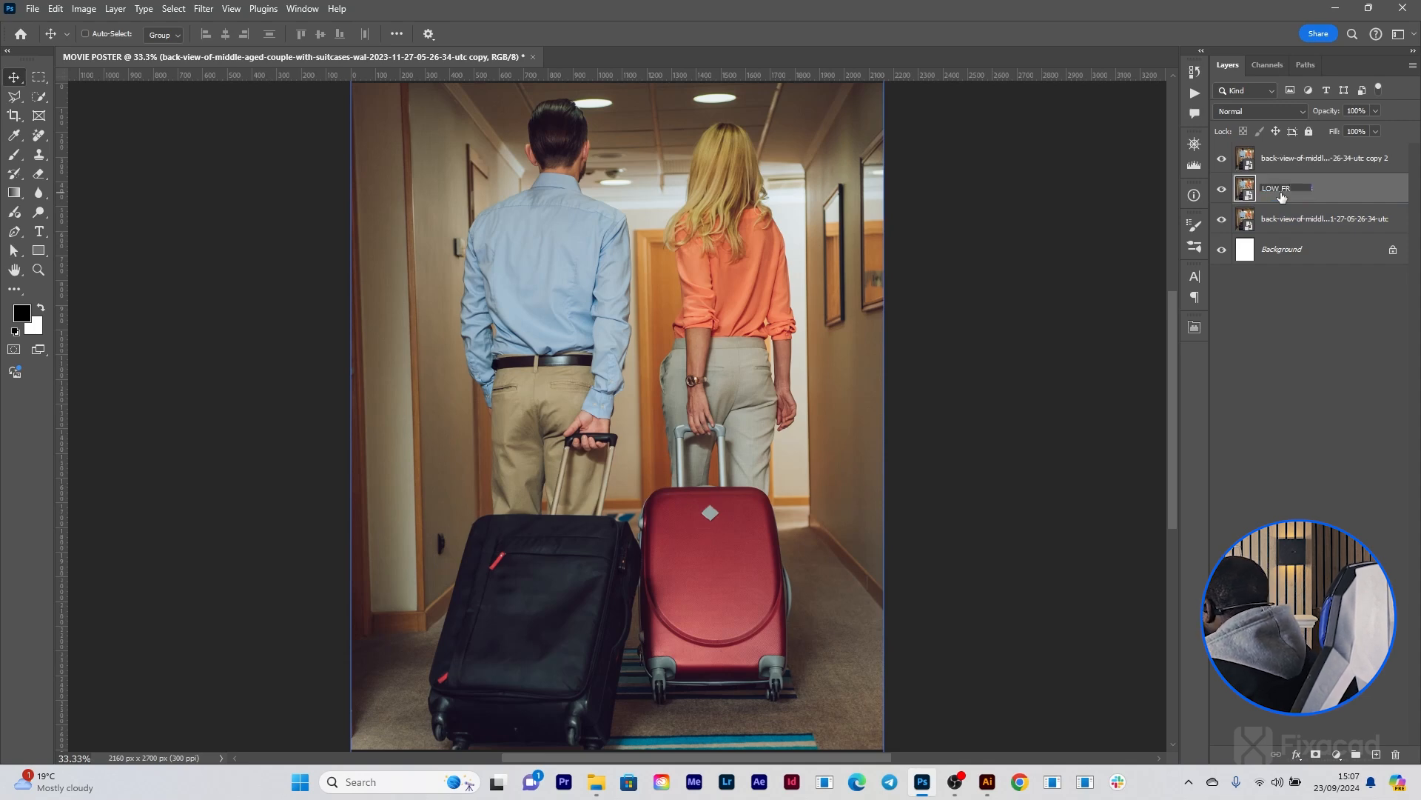
double_click(1288, 166)
text(HIGH)
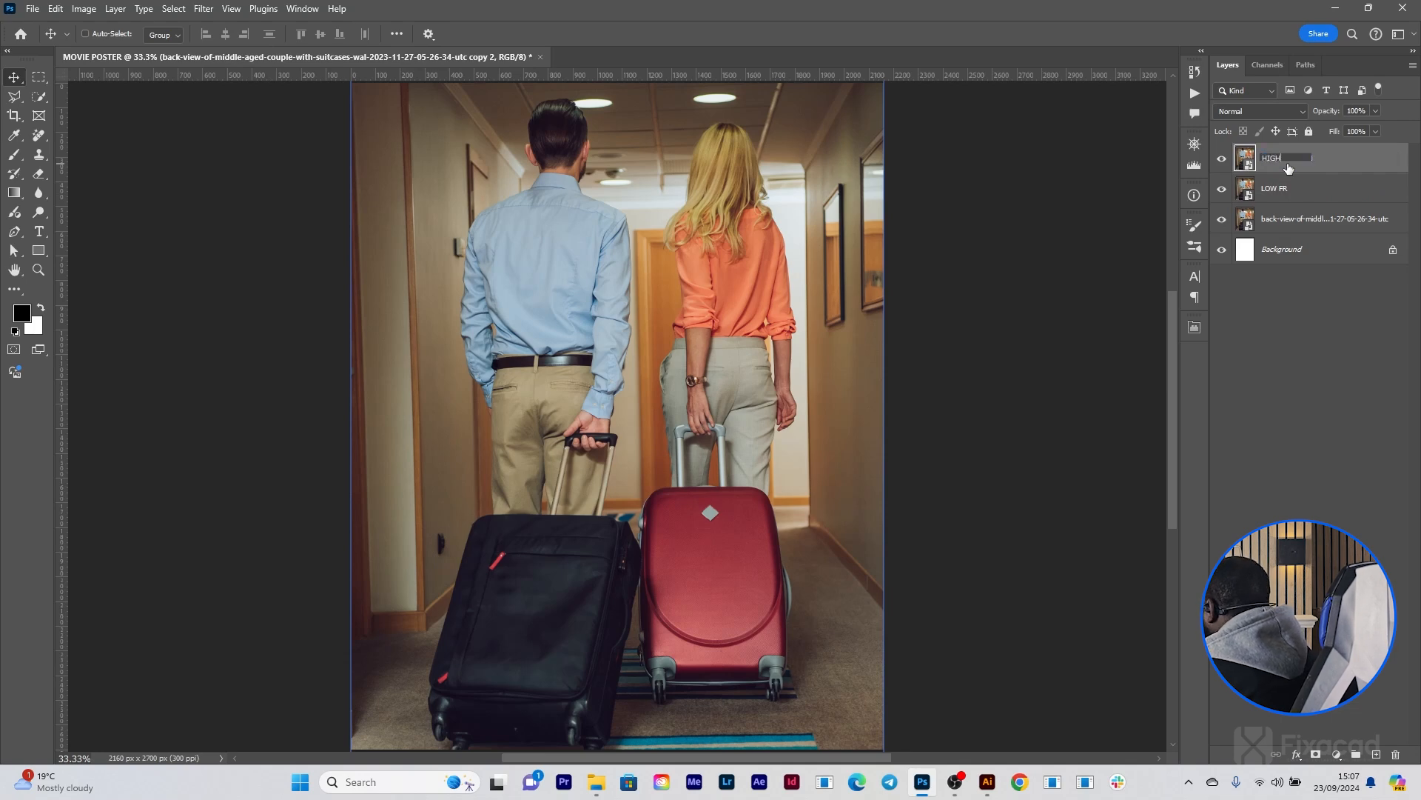
text( GR)
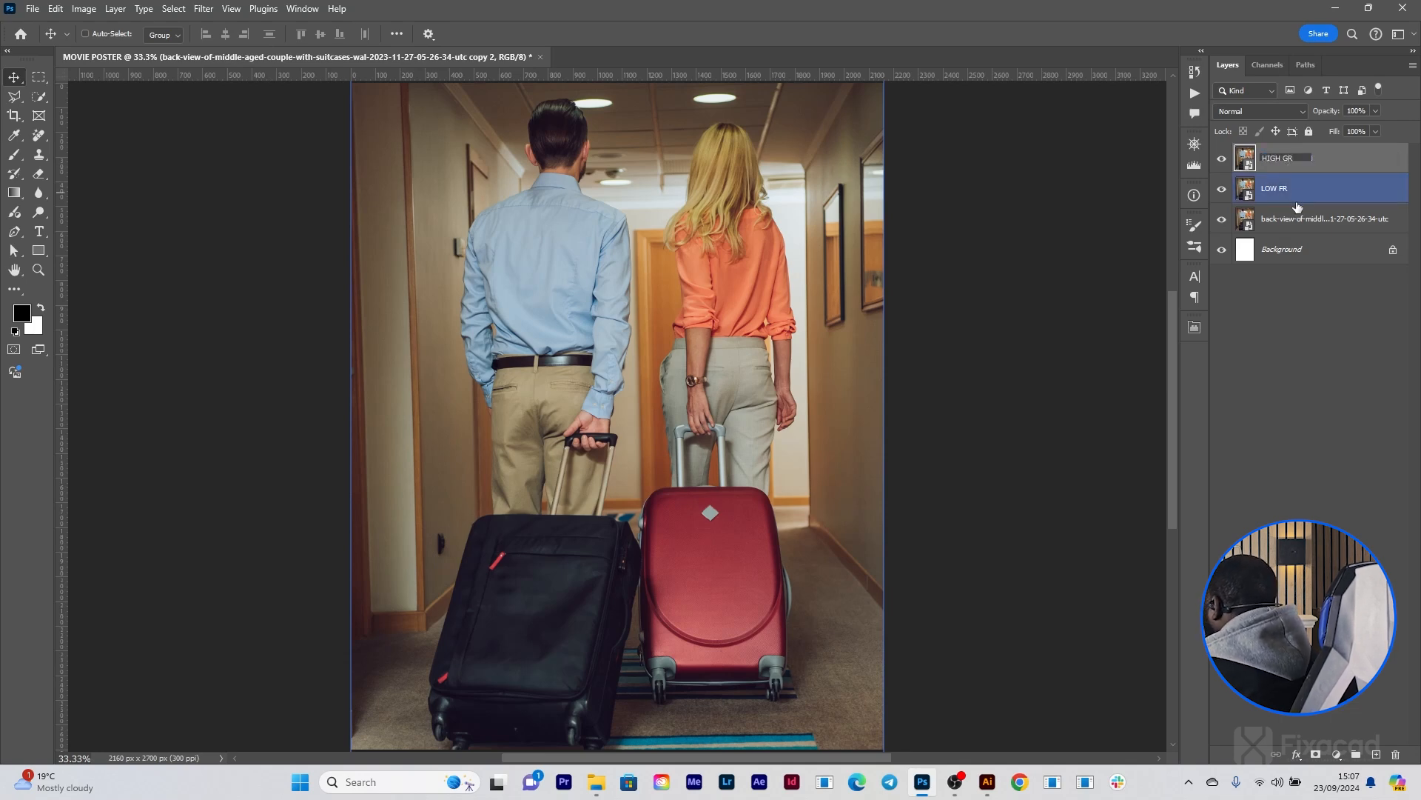
Step: Rasterize the LOW FR and HIGH GR smart object layers
click(1296, 202)
right_click(1297, 204)
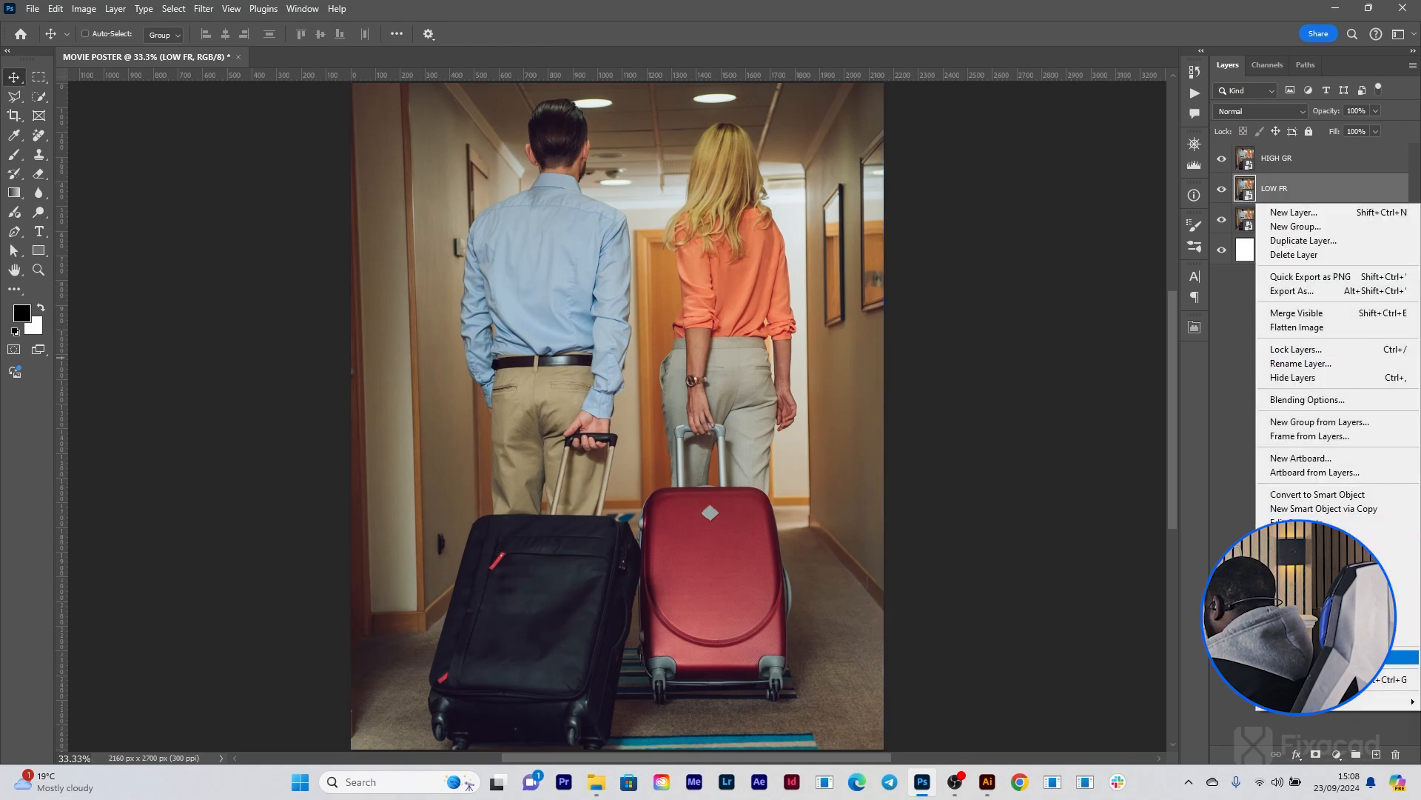
click(1318, 658)
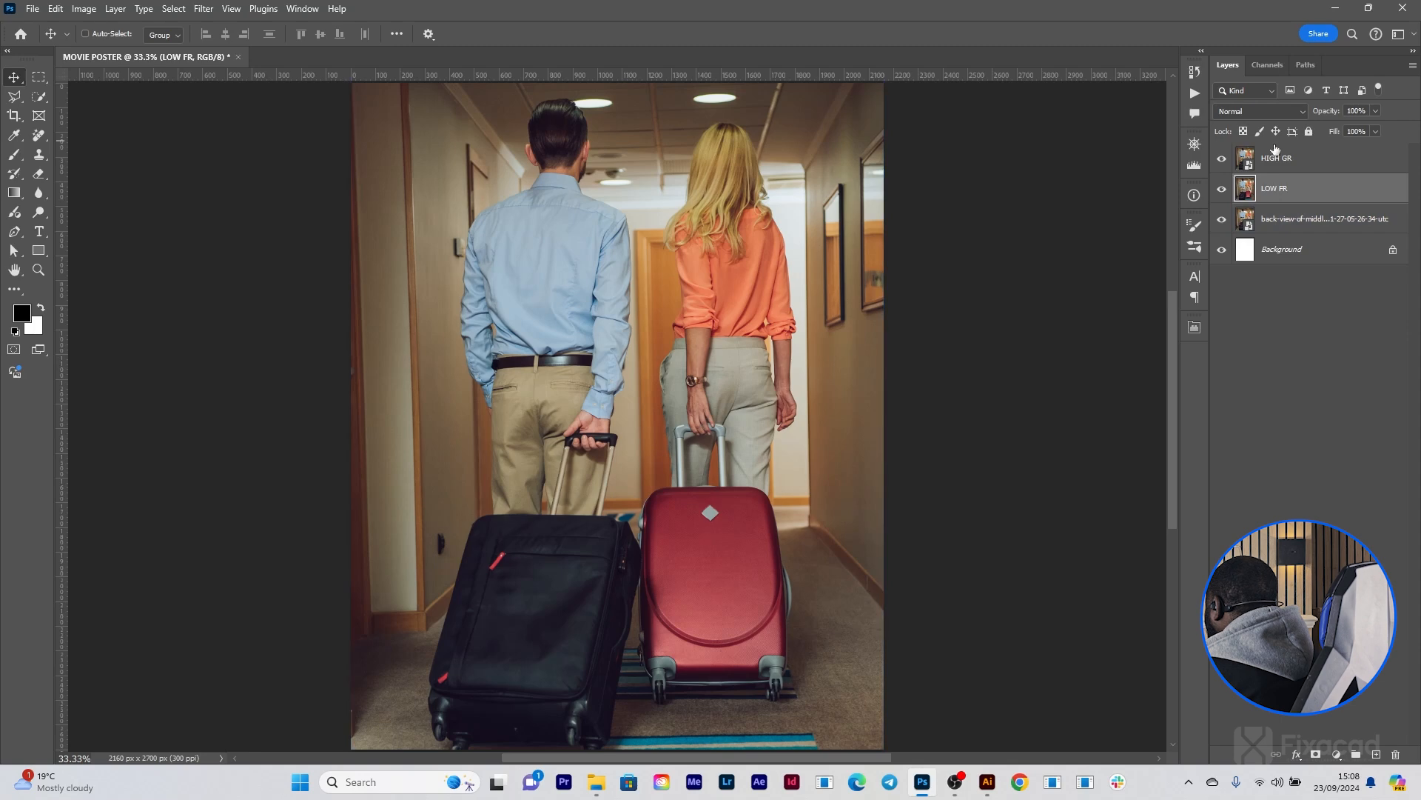
click(1277, 162)
right_click(1278, 162)
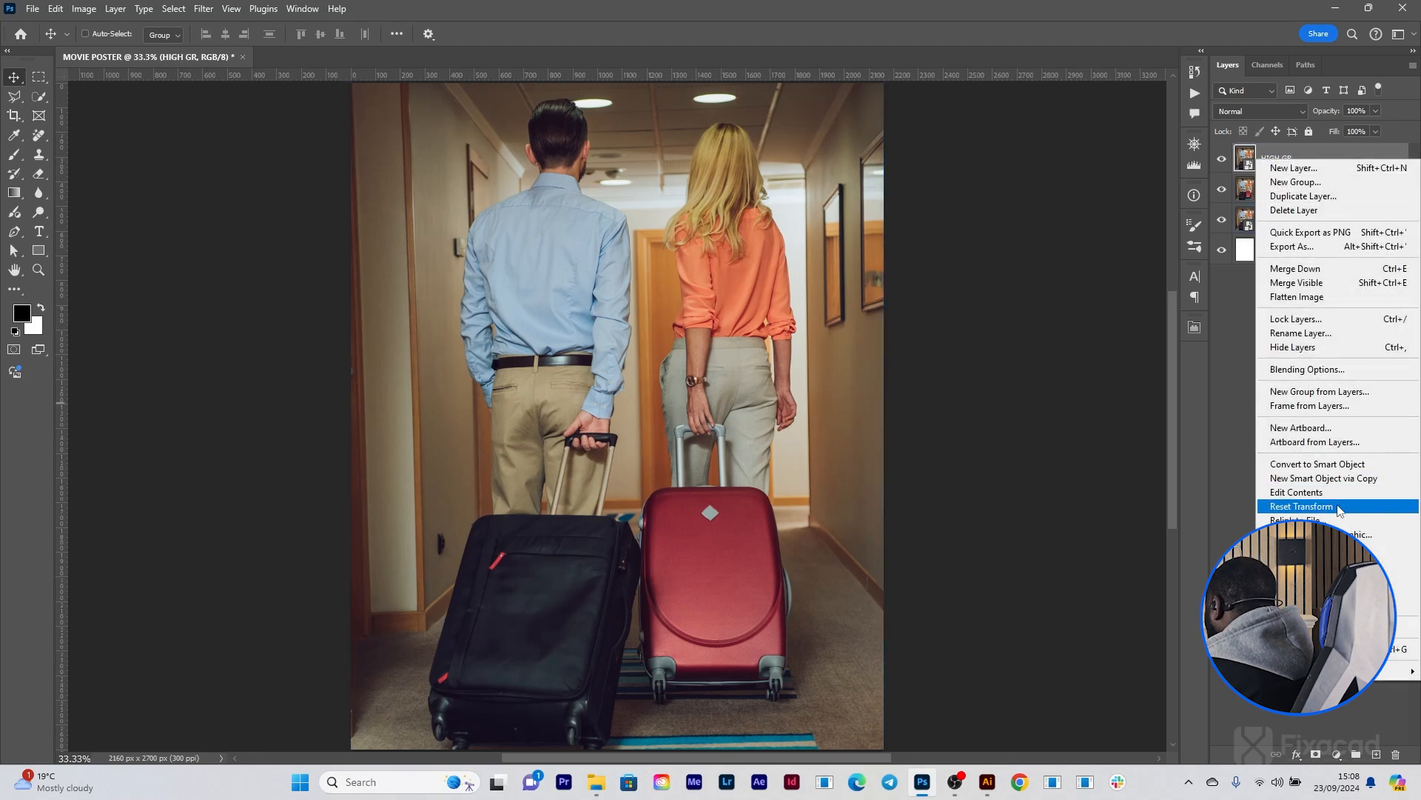
click(1318, 627)
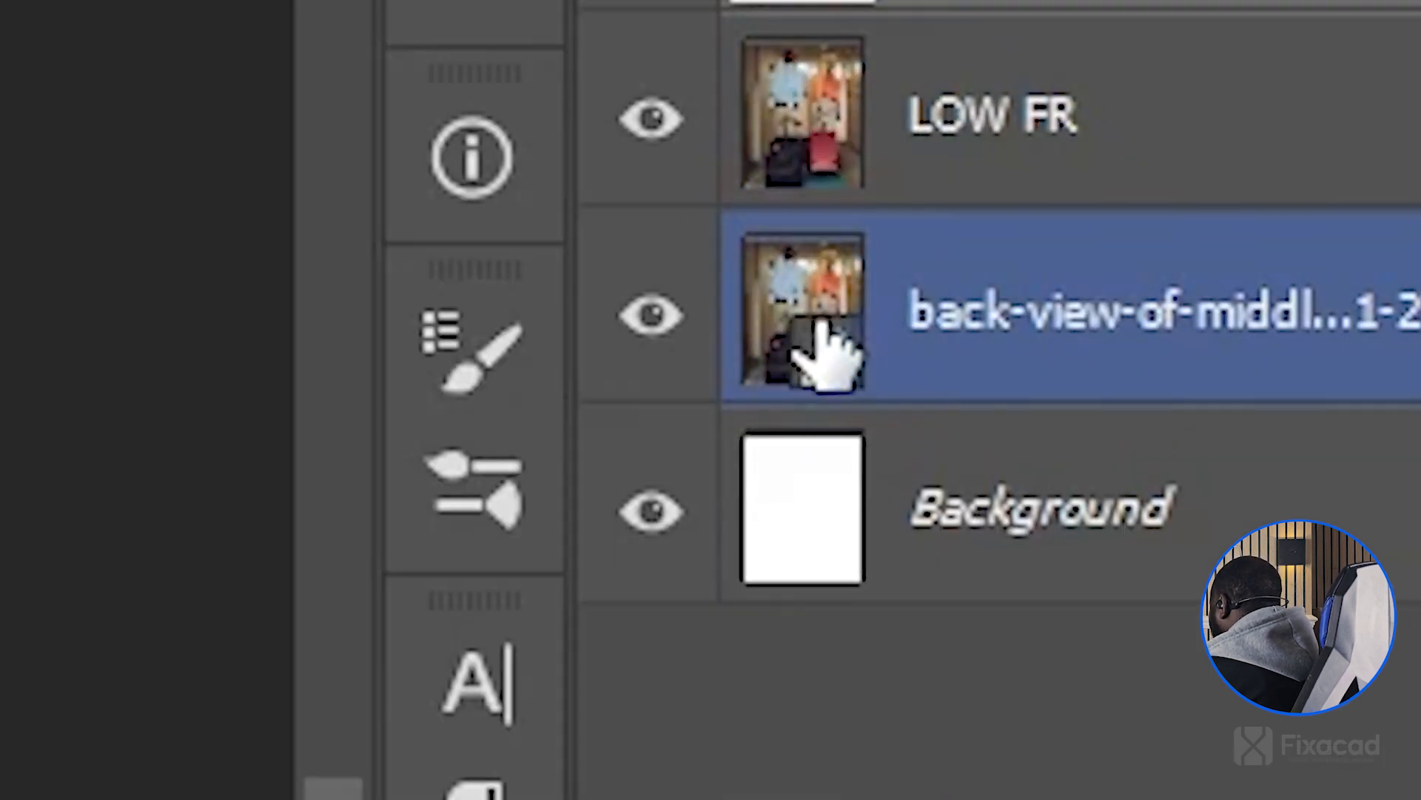
Step: Group the LOW FR and HIGH GR layers and name the group IMAGE
click(823, 83)
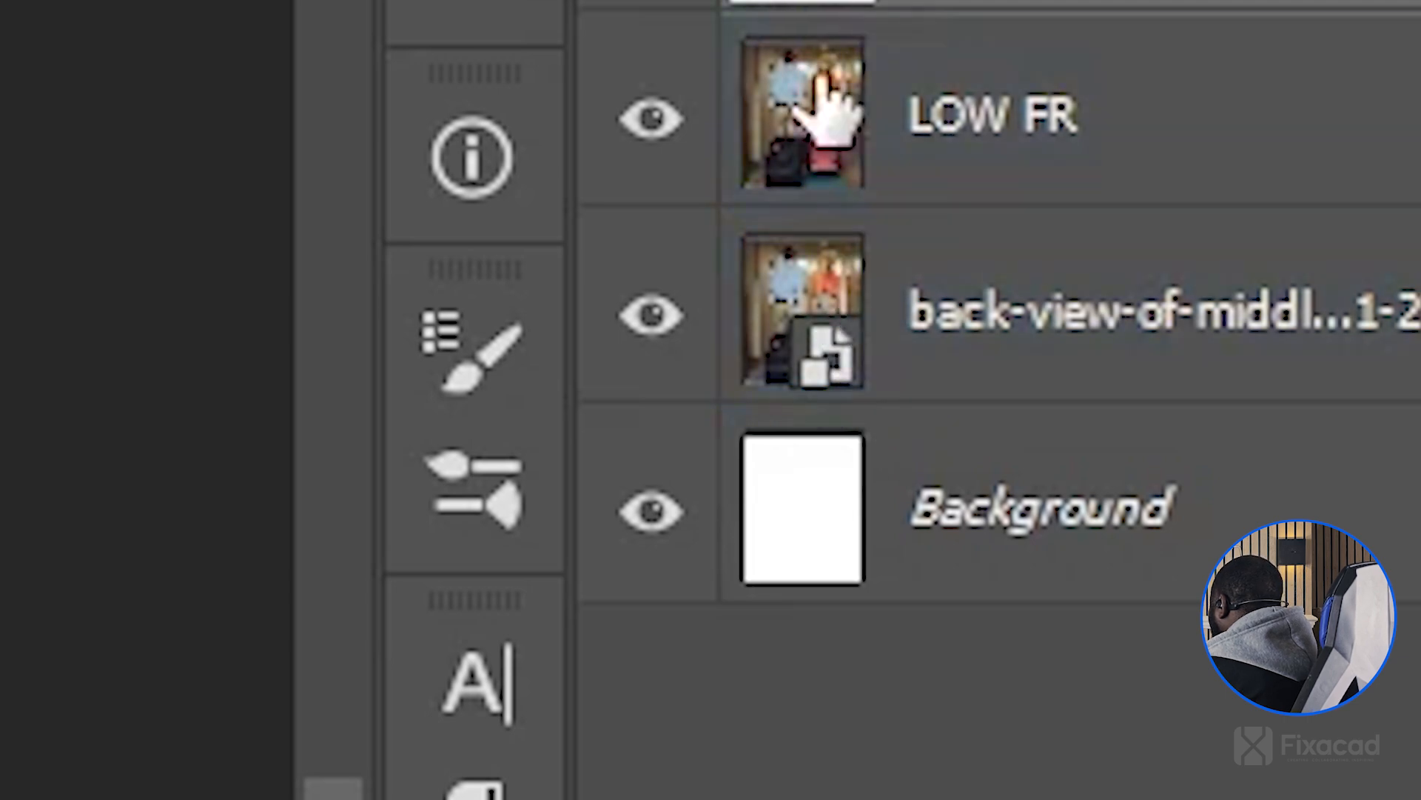
click(1007, 107)
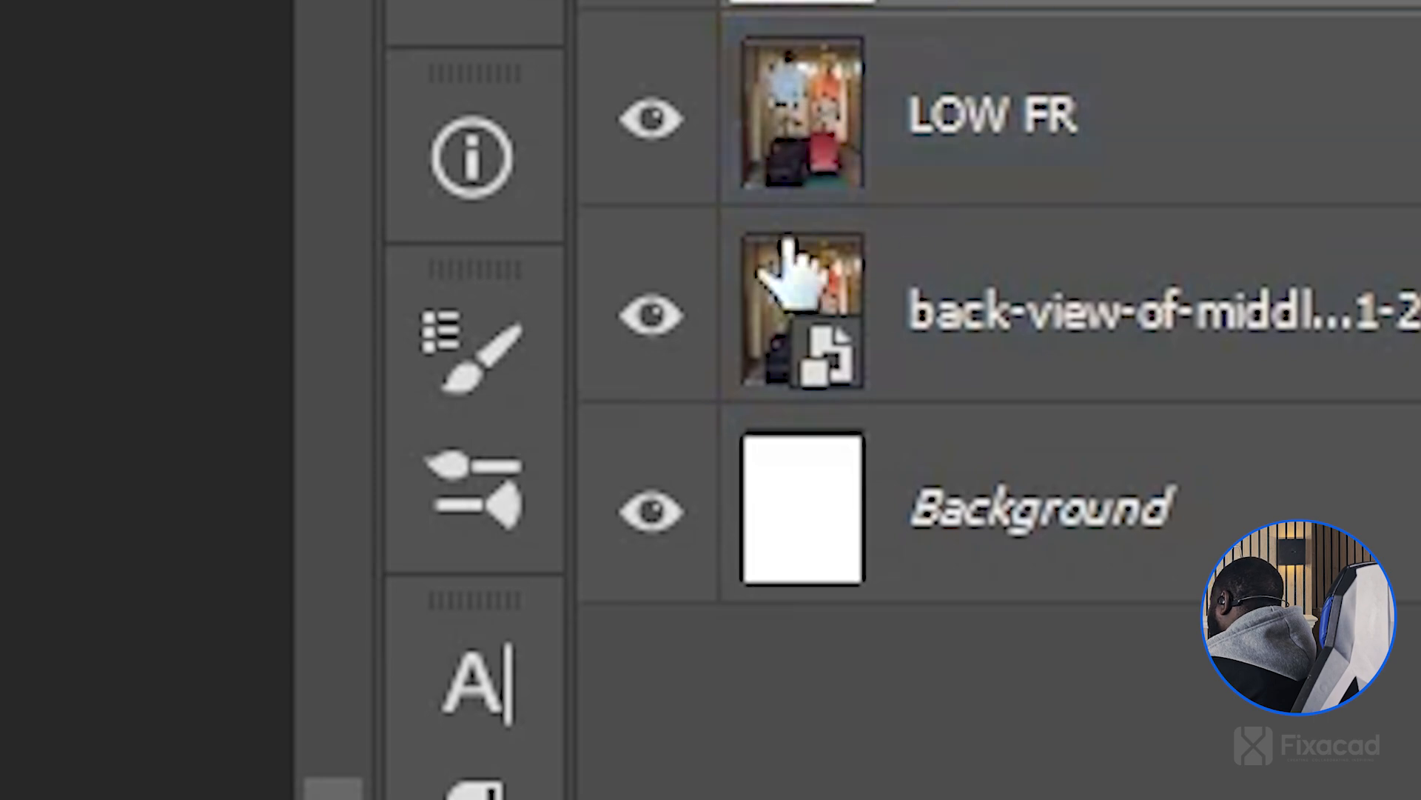
click(1067, 120)
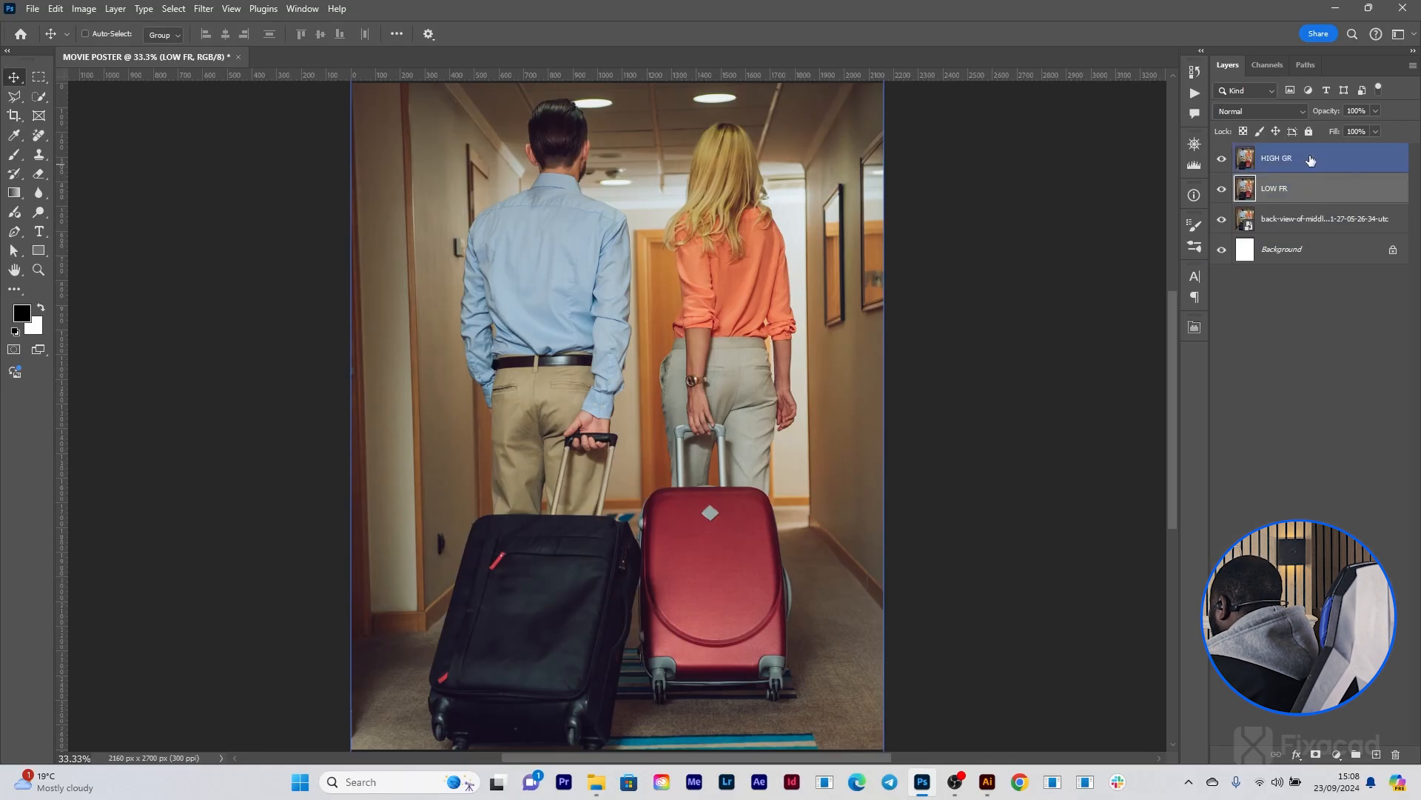
shift+click(1310, 160)
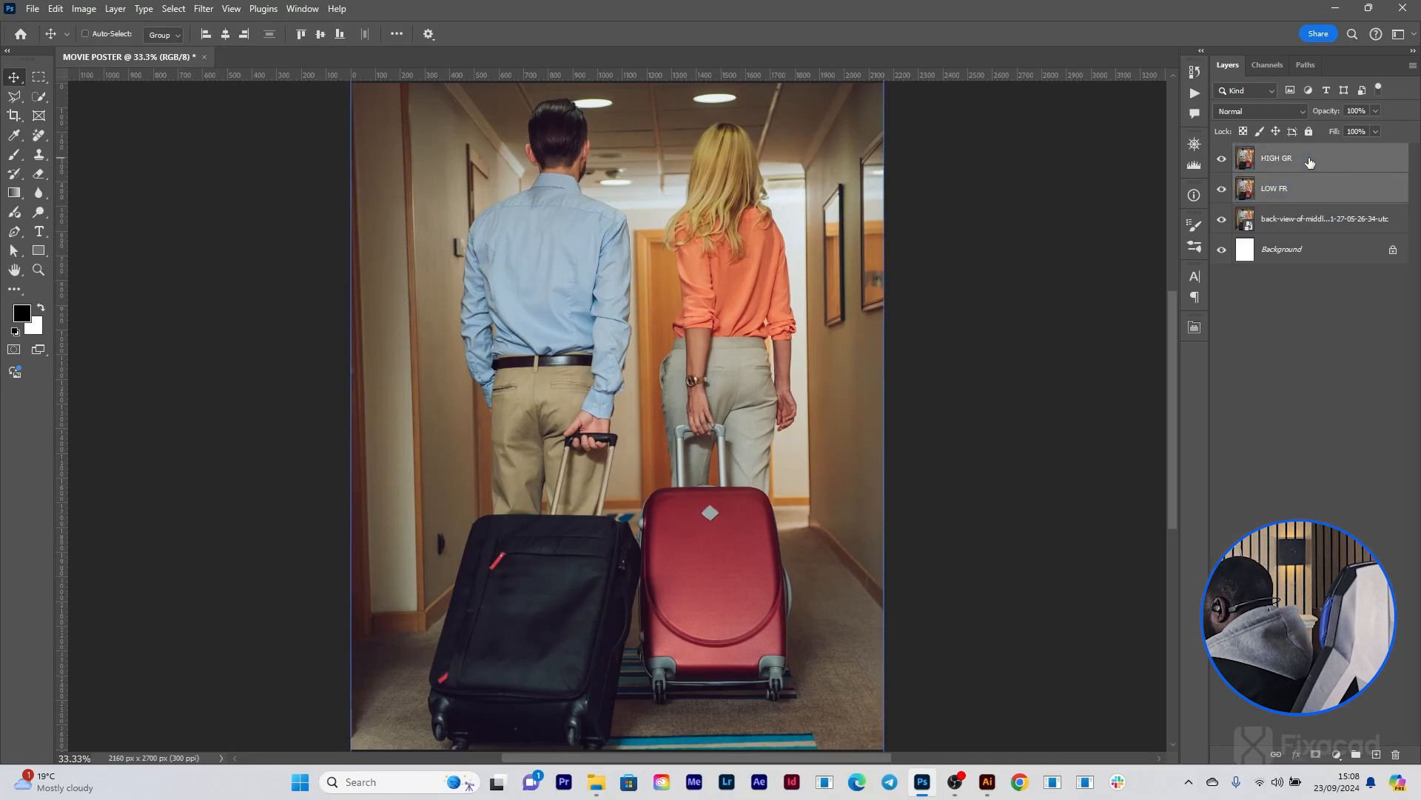
key(ctrl+g)
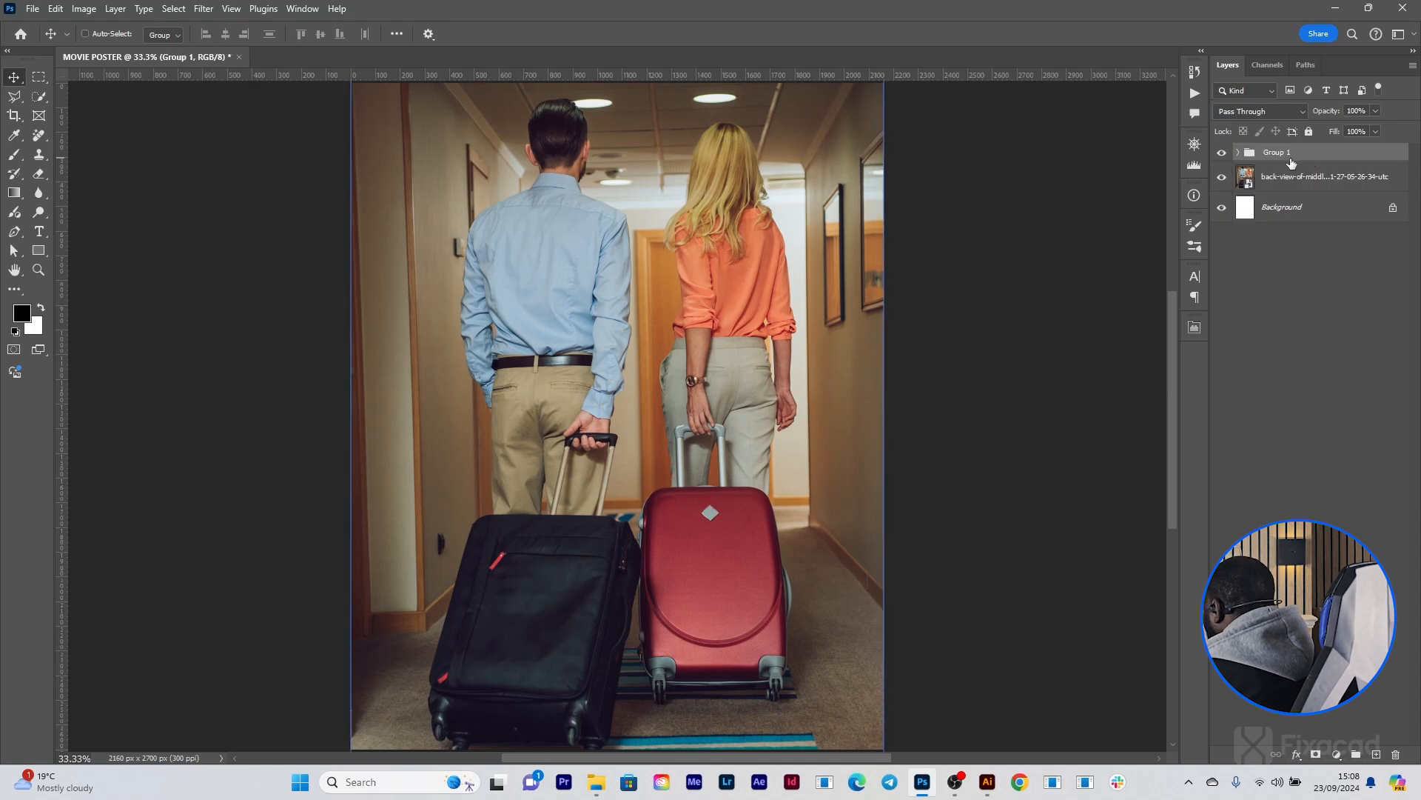
text(IMAGE)
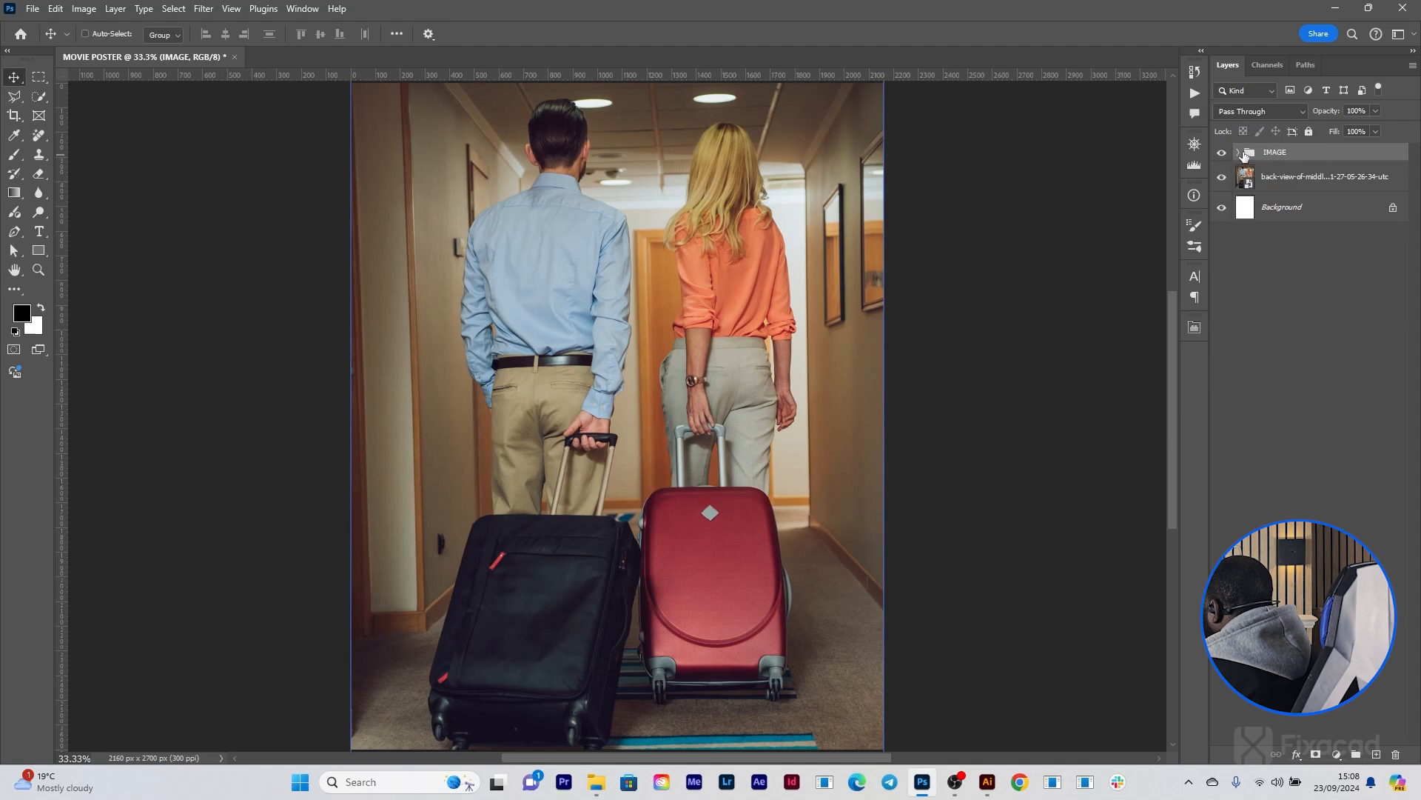
Step: Hide the HIGH GR layer in the IMAGE group and apply a Gaussian Blur of 9.0 pixels to the LOW FR layer
click(1239, 153)
click(1308, 214)
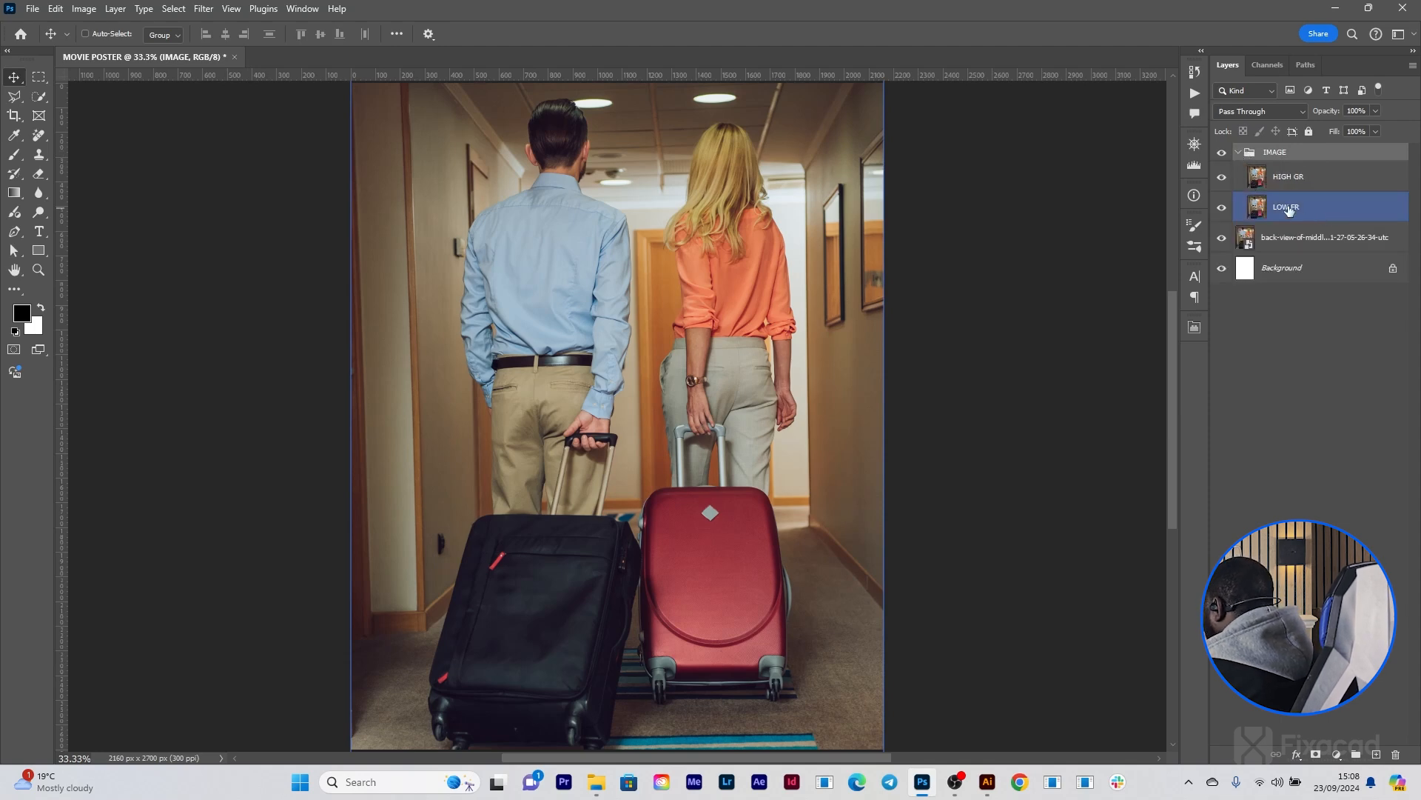
click(1238, 185)
click(1221, 178)
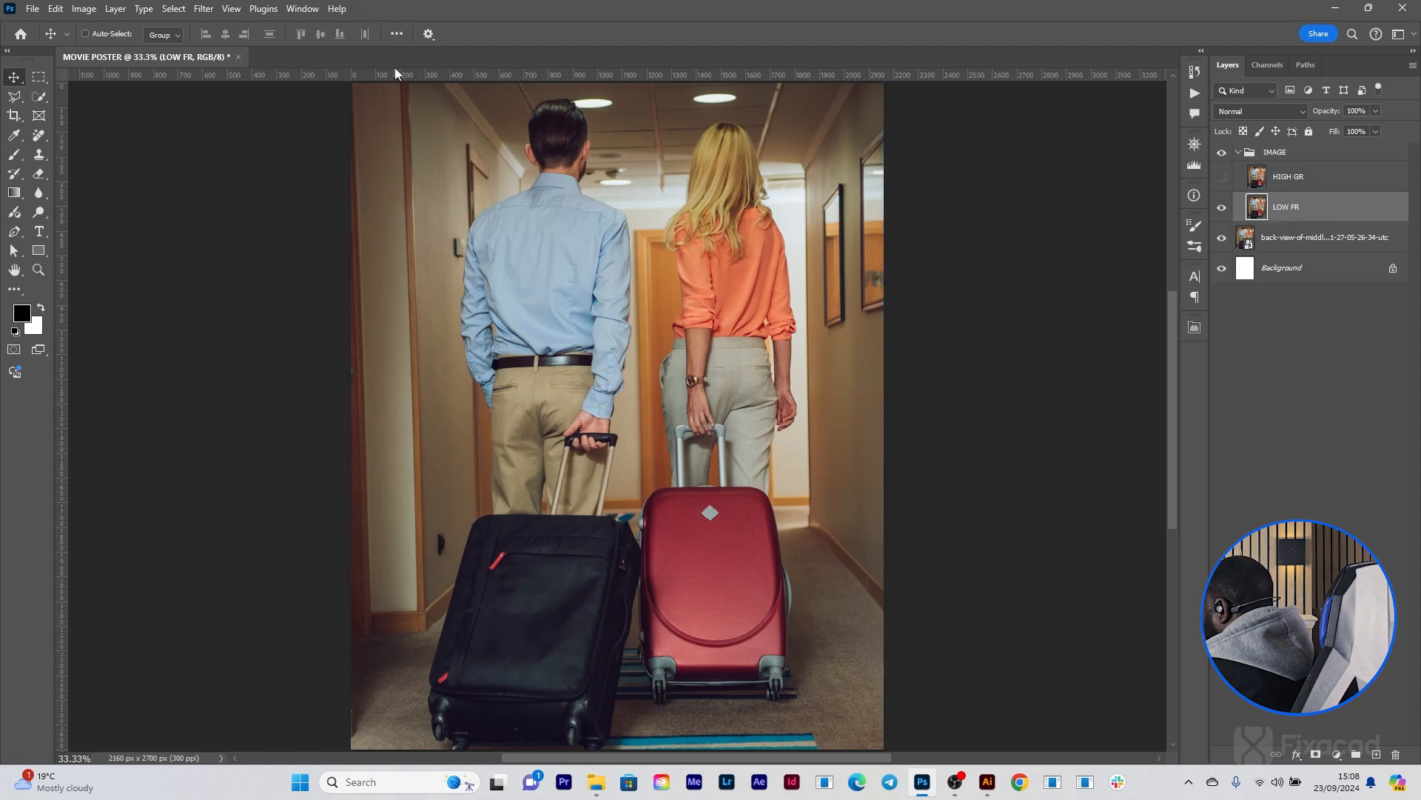
click(204, 8)
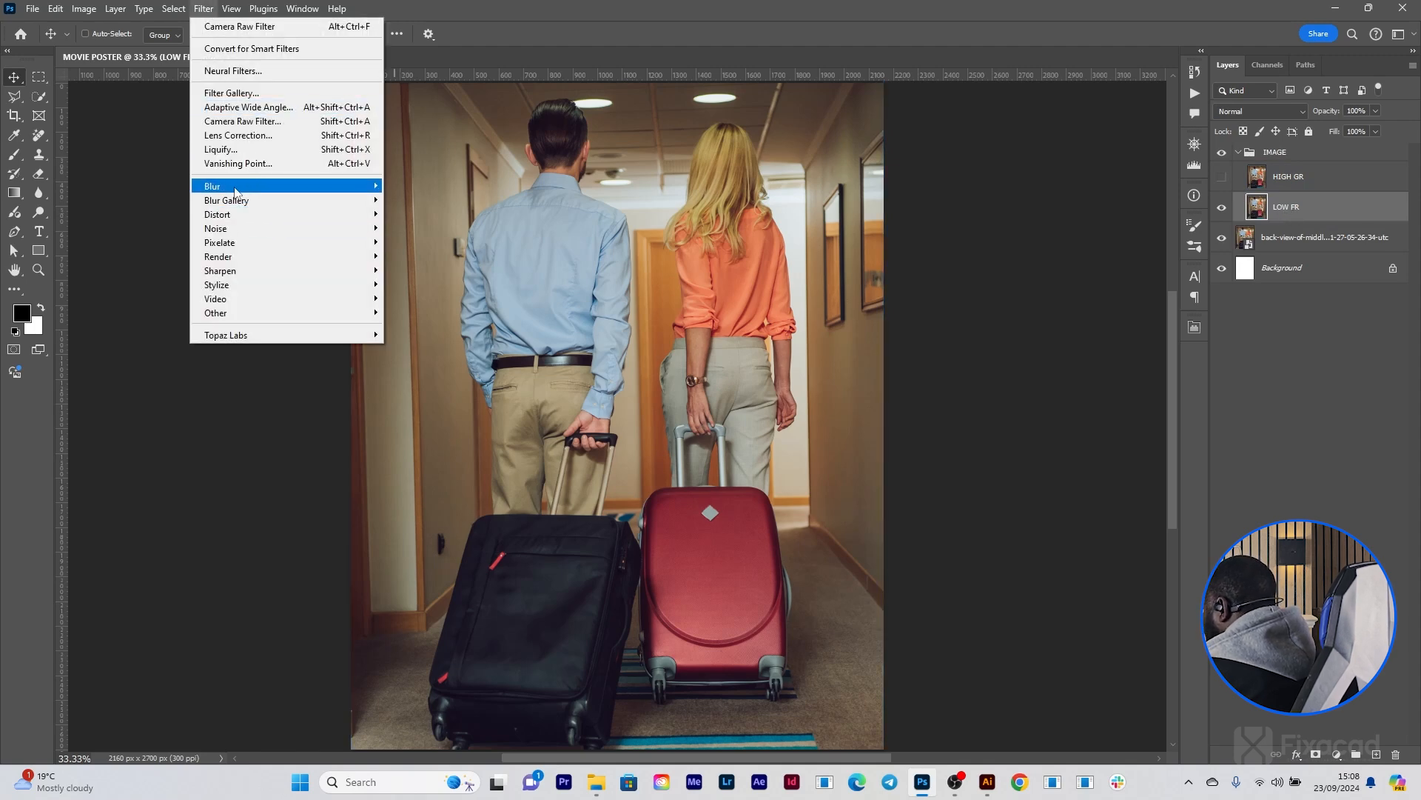
mouse_move(236, 189)
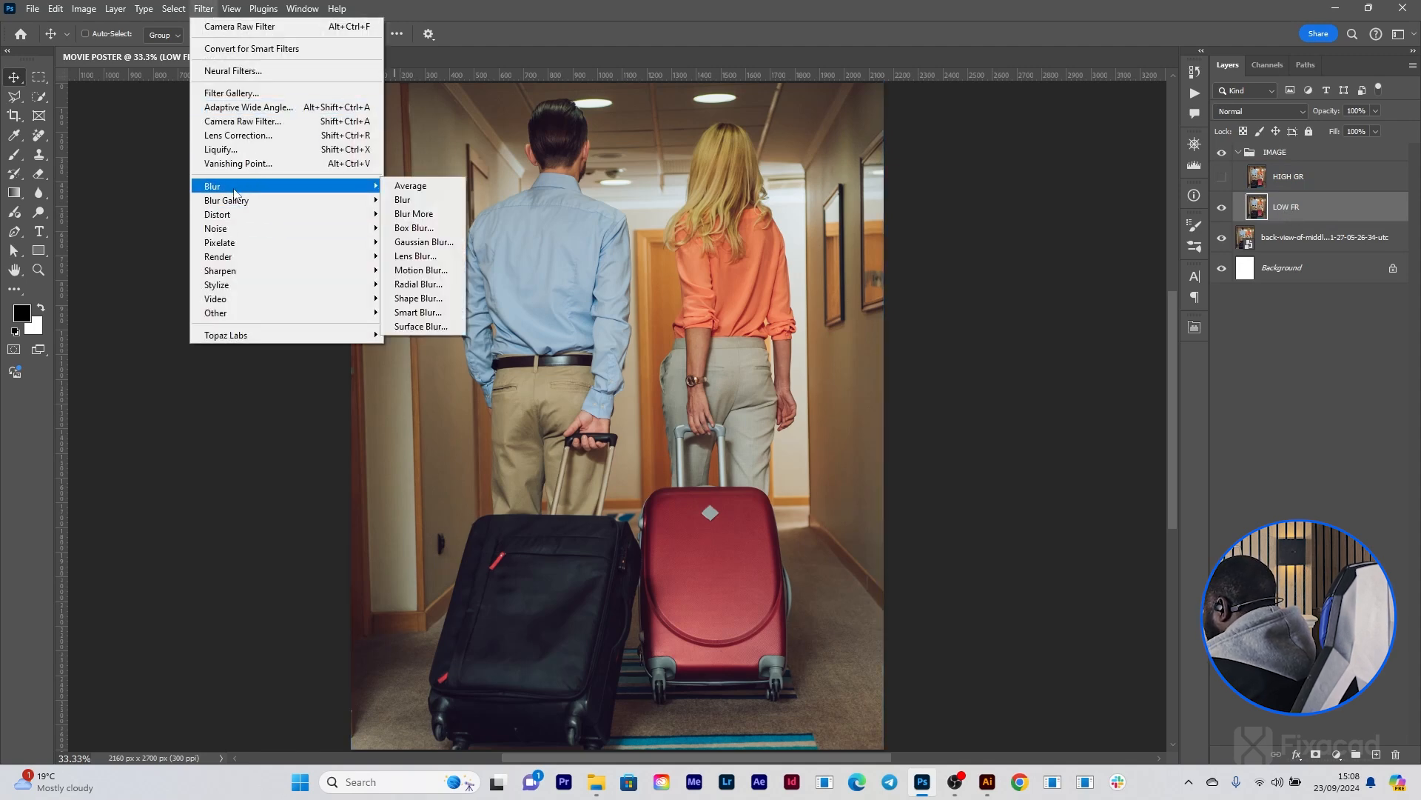
click(432, 242)
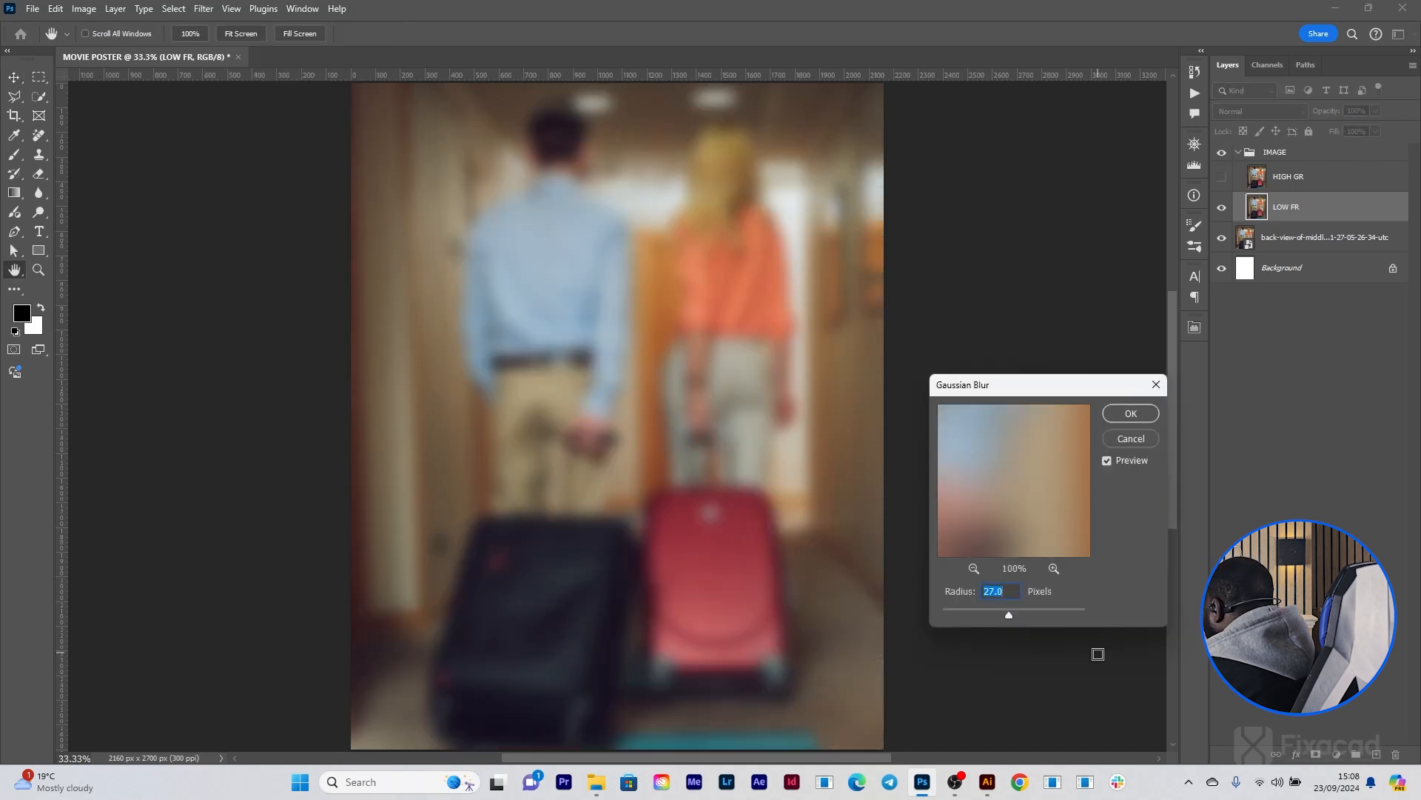
drag(1009, 615, 990, 611)
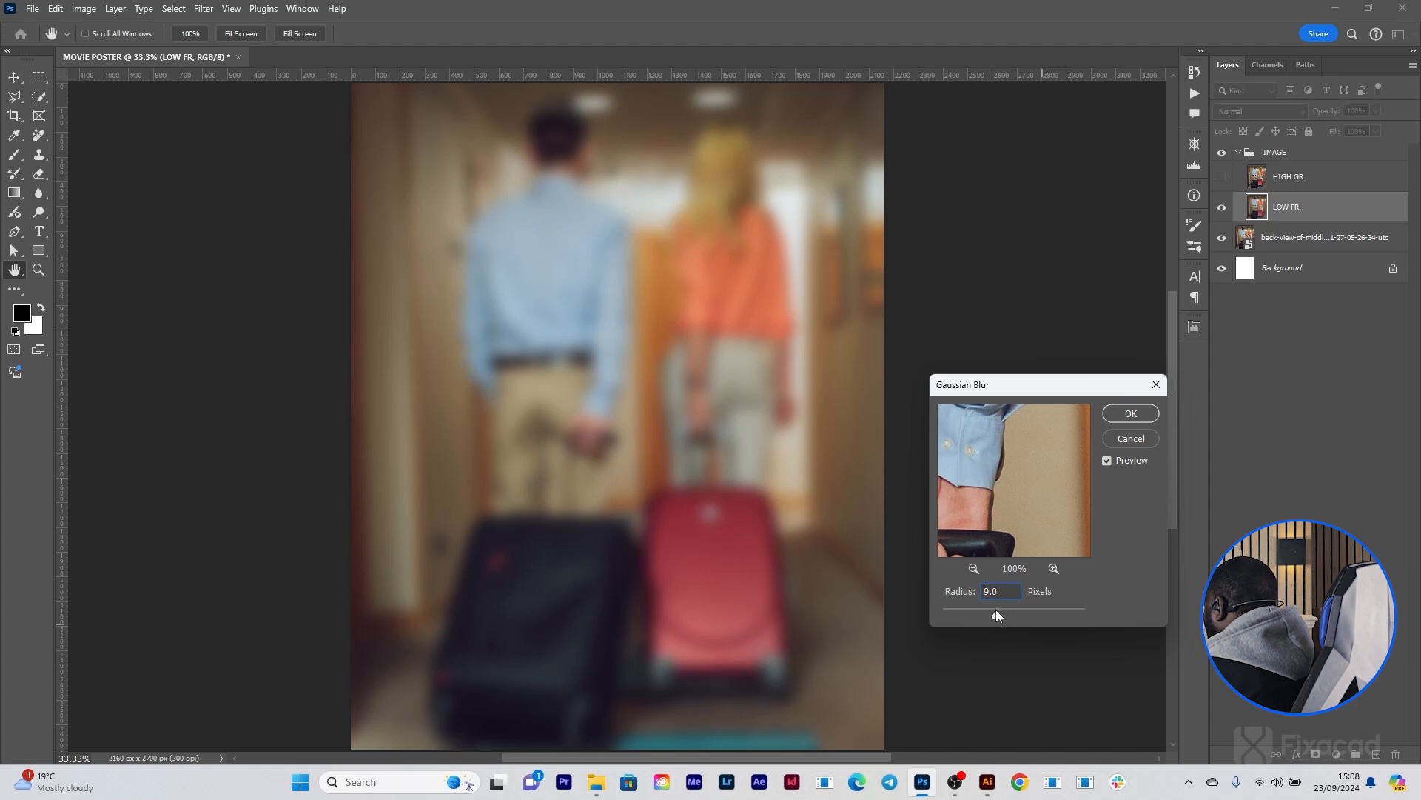
click(1131, 413)
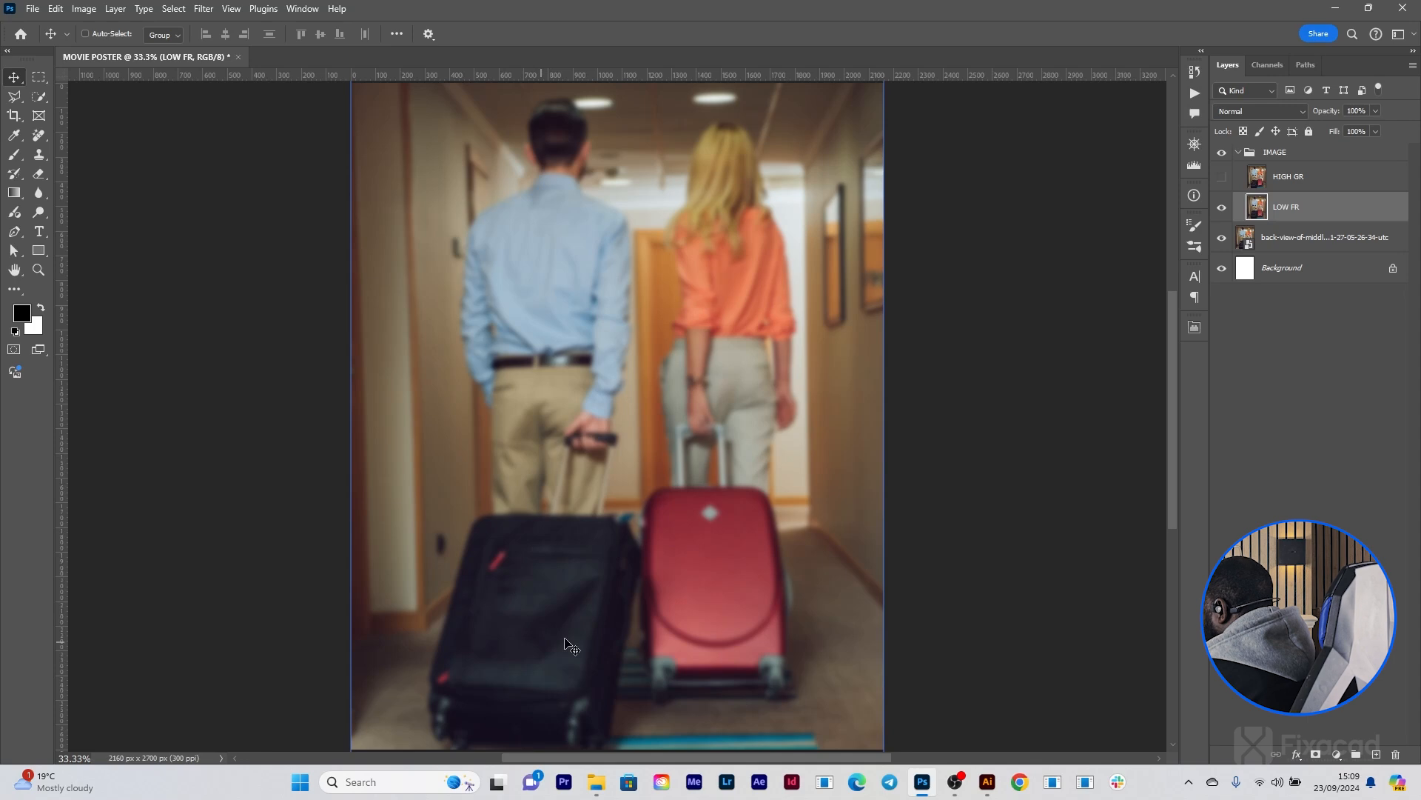
Step: Show HIGH GR, apply the LOW FR layer to it with Subtract blending, scale 2 and offset 128, and set its blend mode to Linear Light
click(1221, 179)
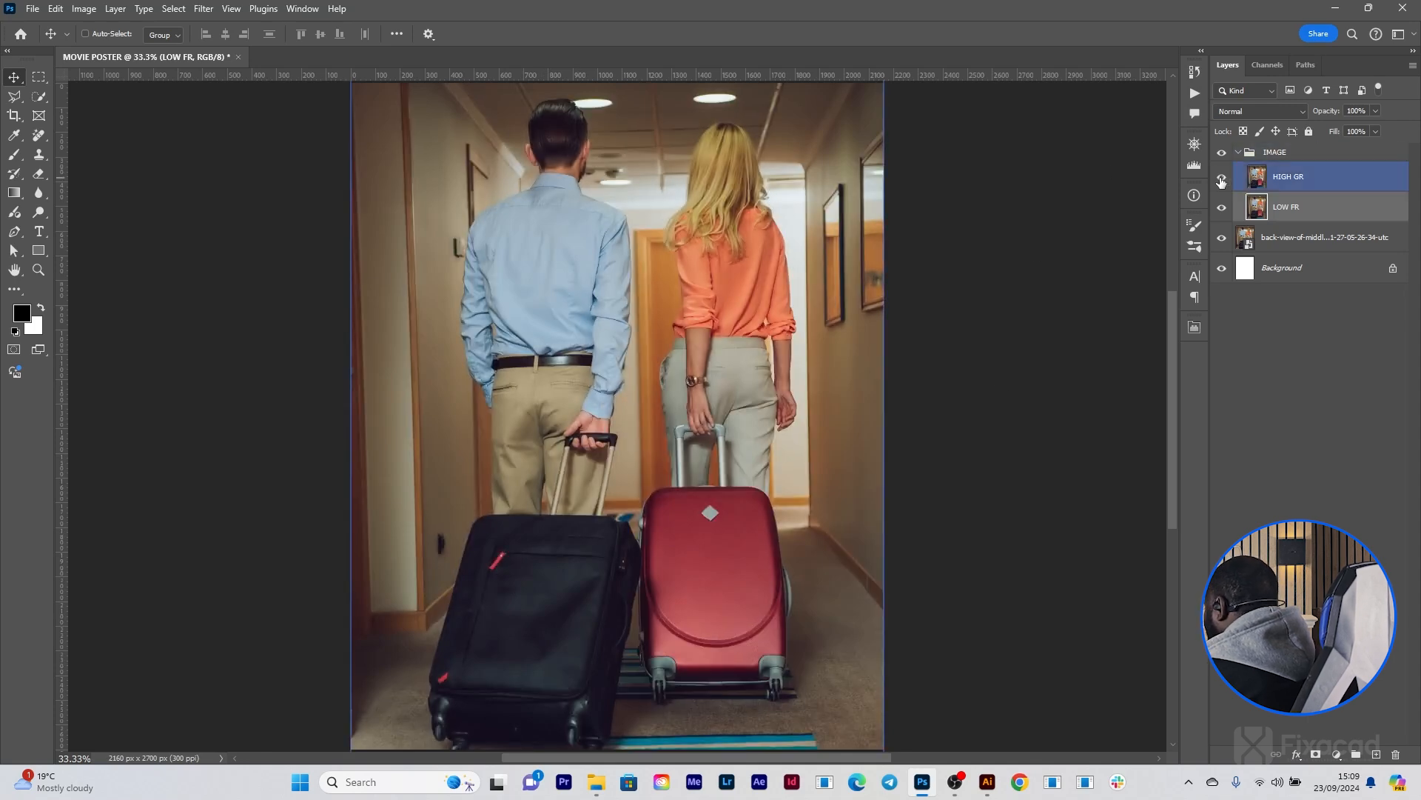
click(1303, 178)
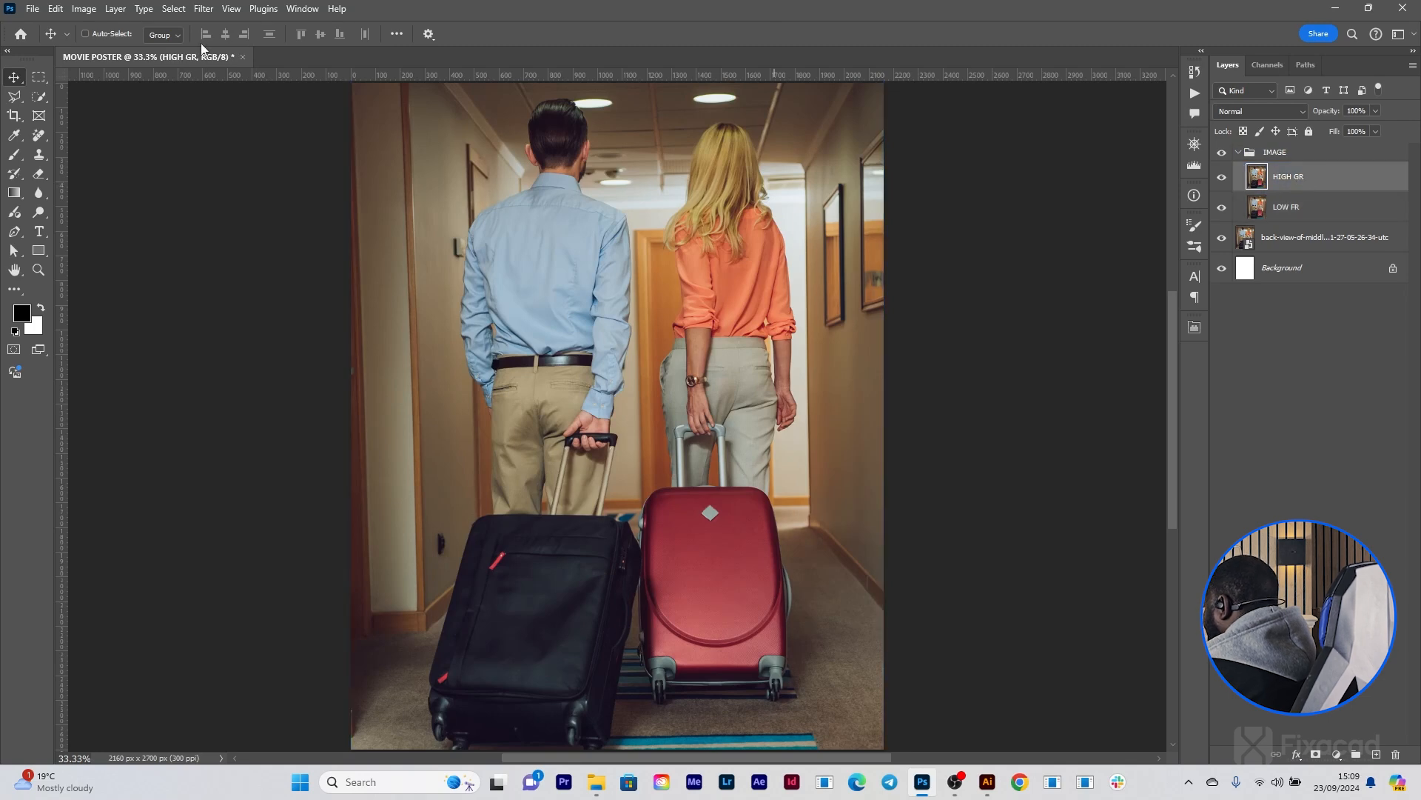
click(83, 9)
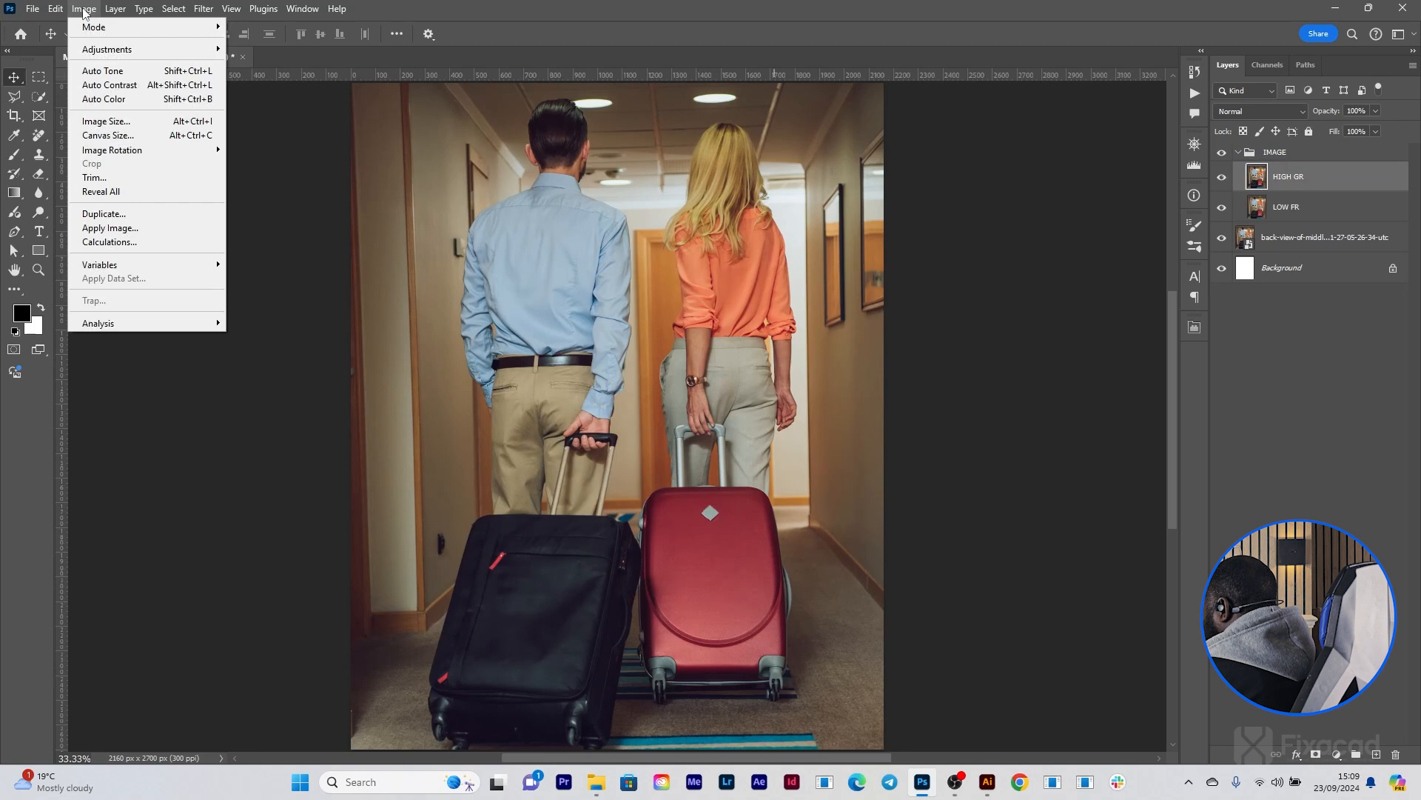
click(108, 228)
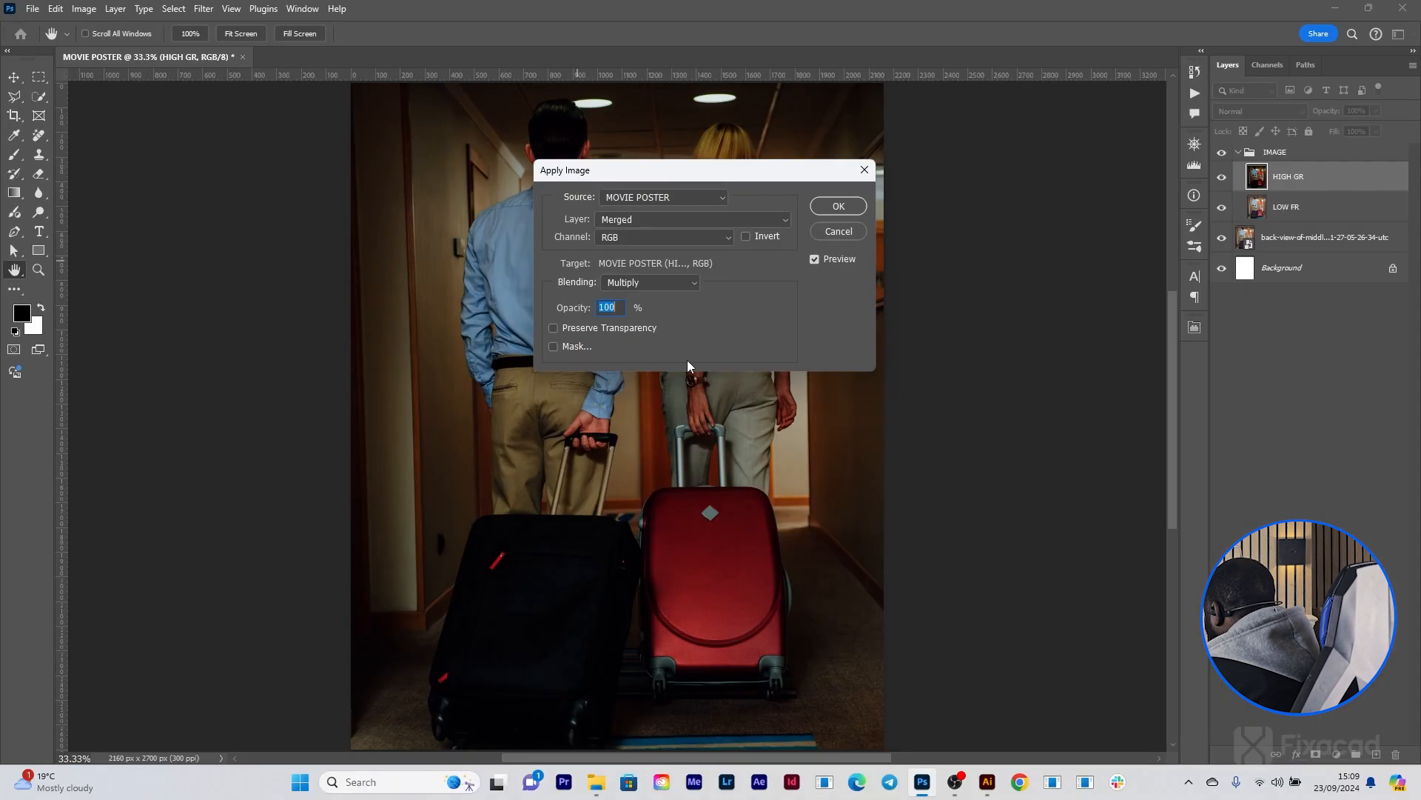
click(784, 225)
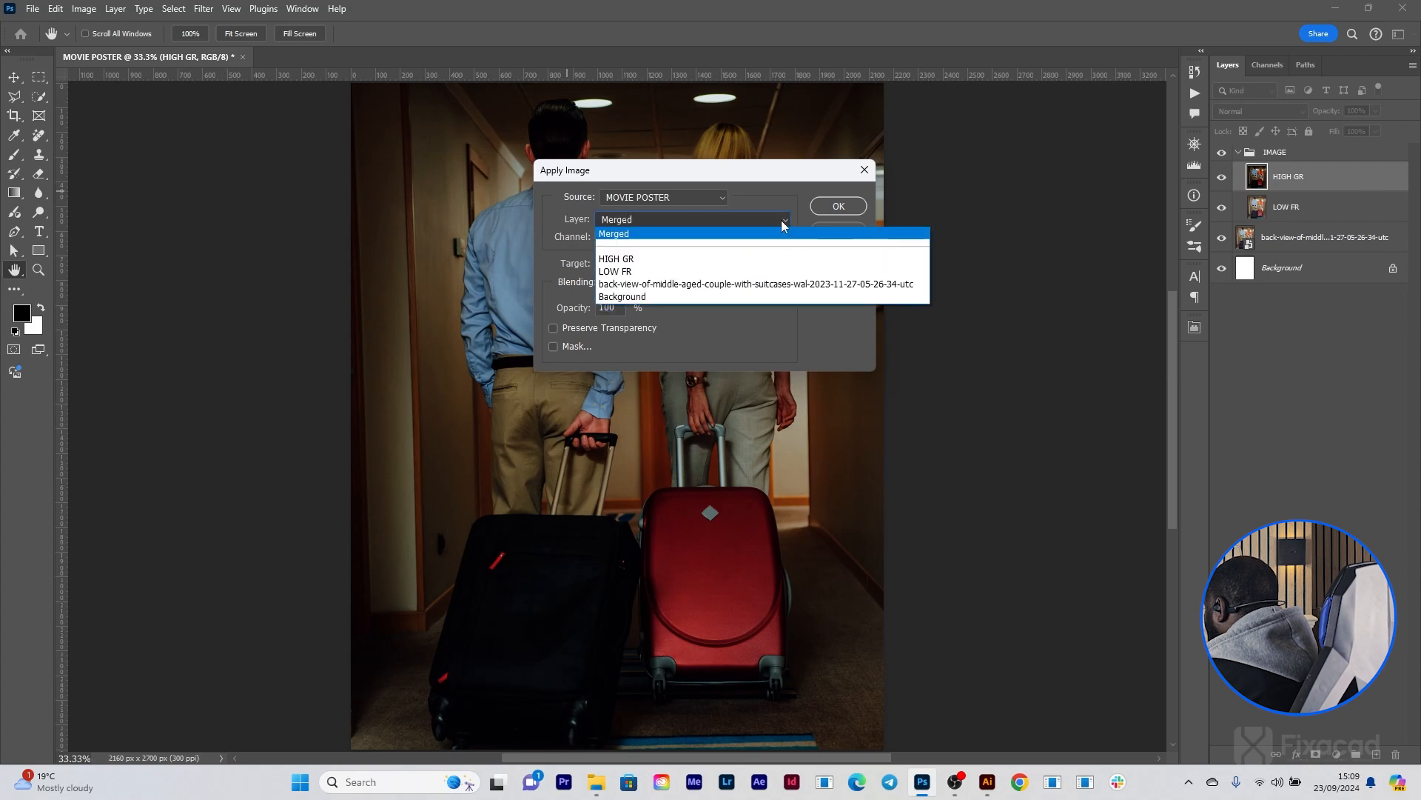
click(616, 272)
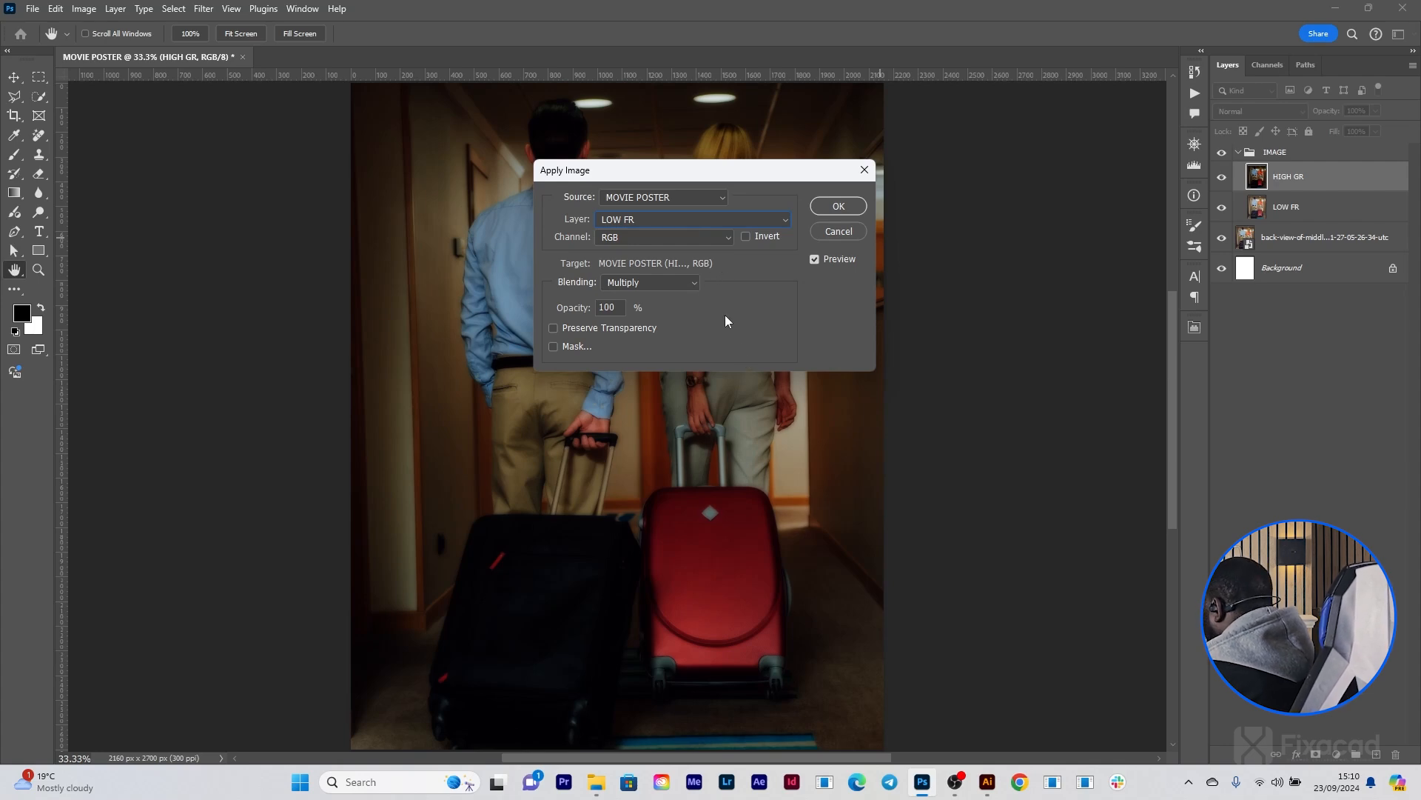
click(694, 284)
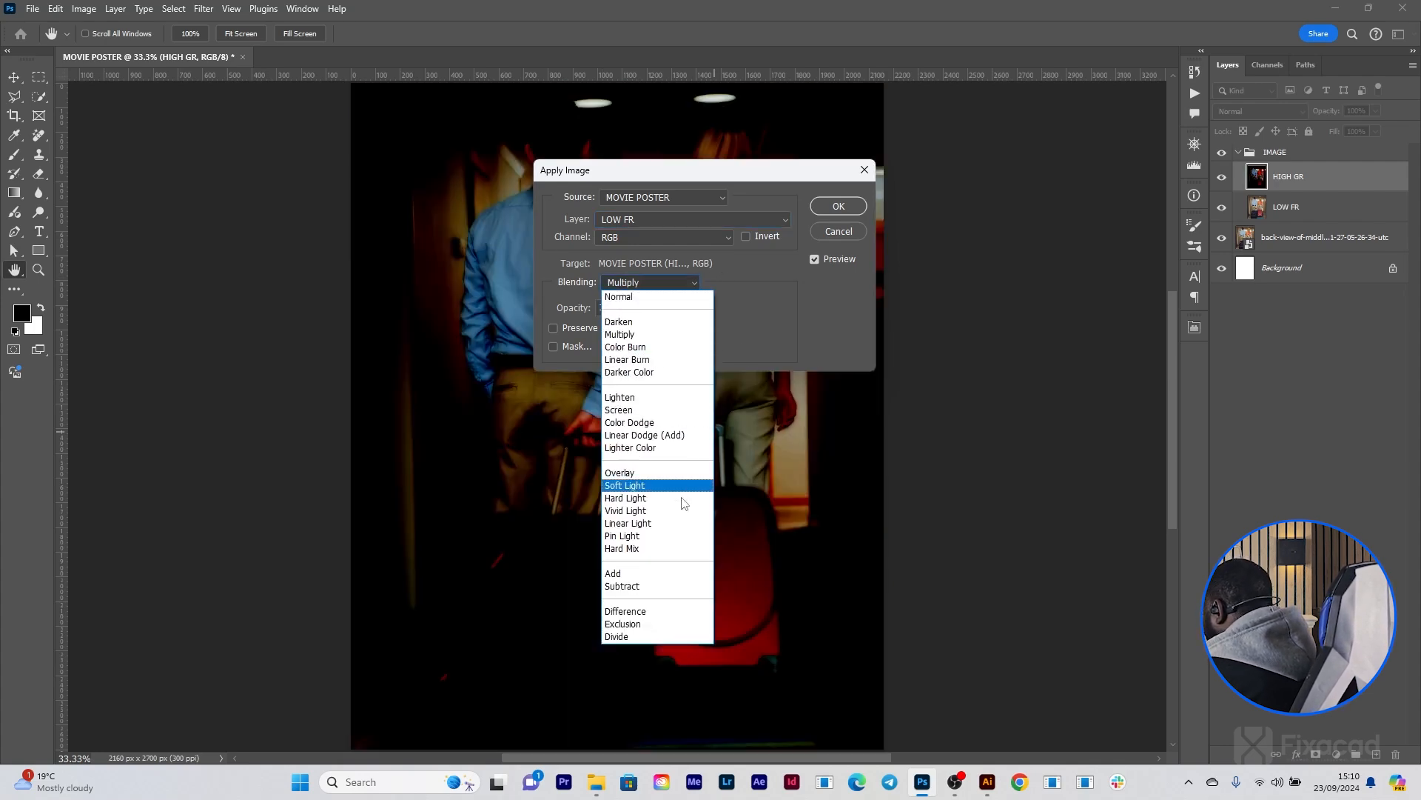
click(649, 586)
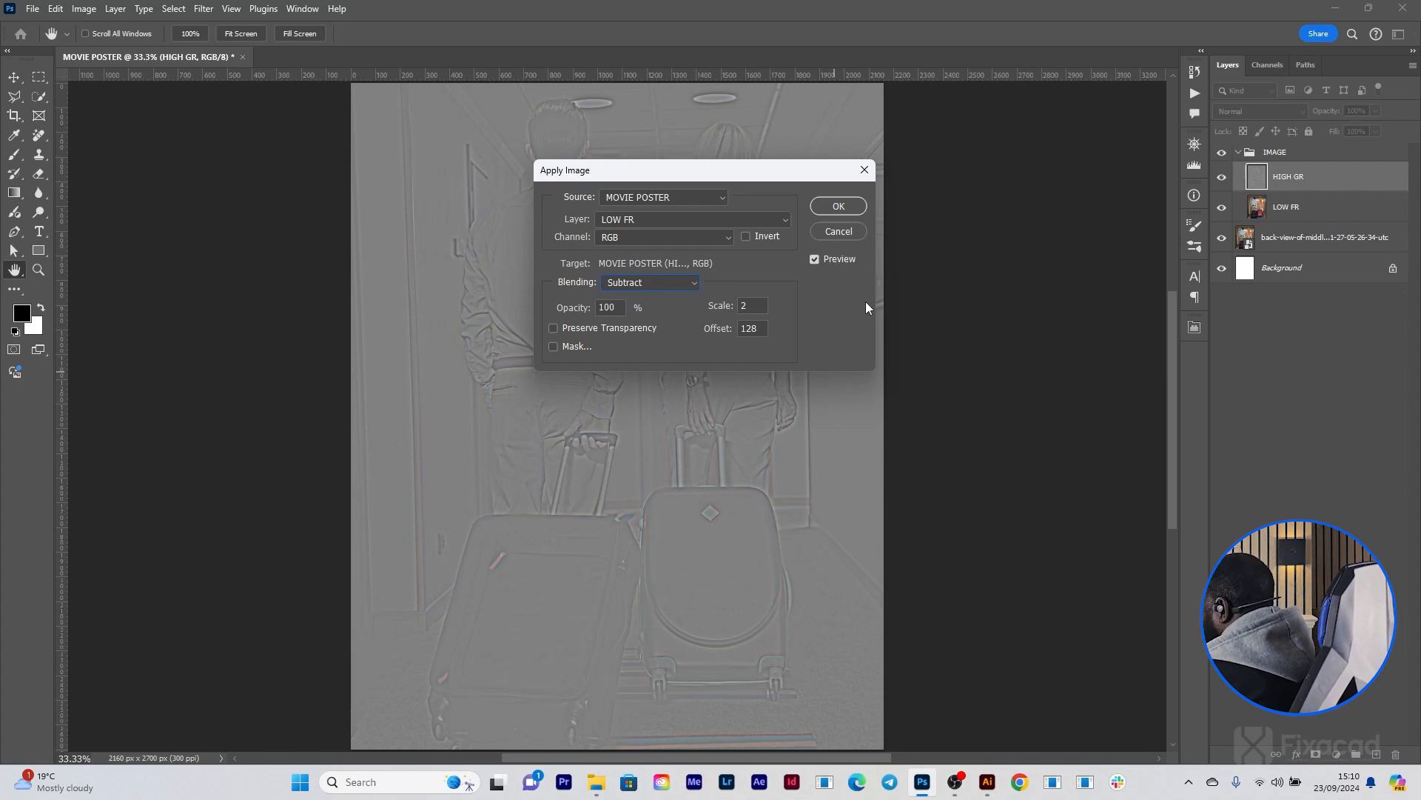
click(830, 214)
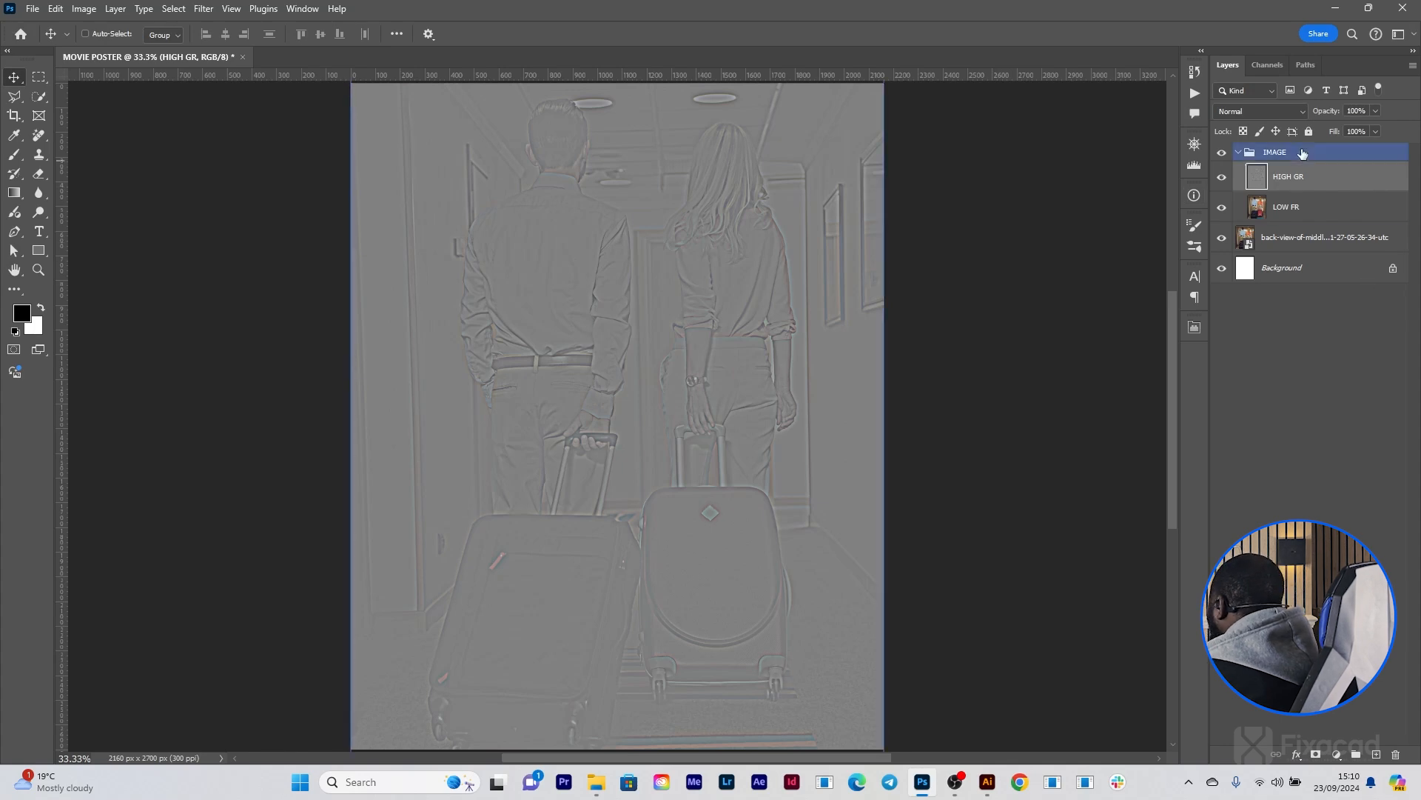
click(1300, 113)
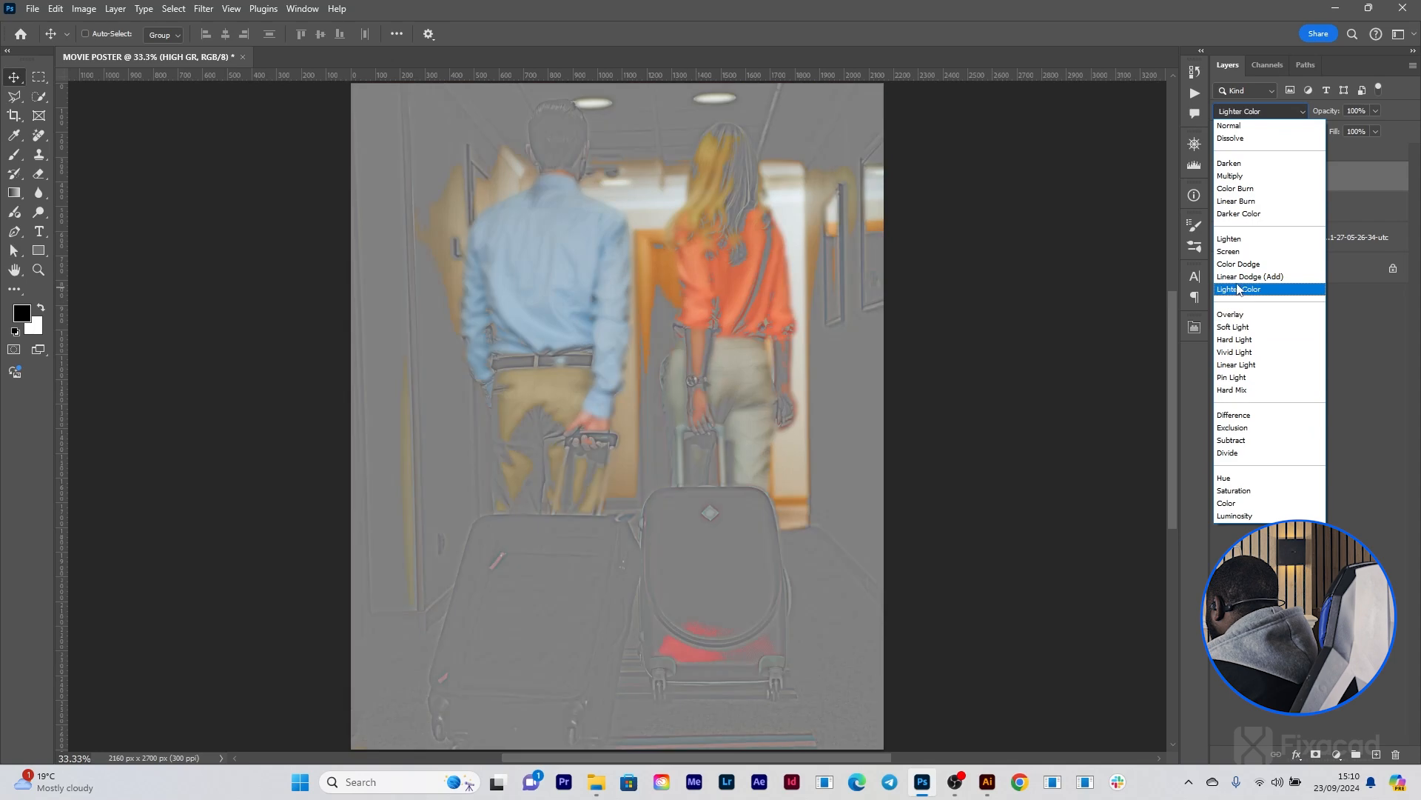
click(1248, 367)
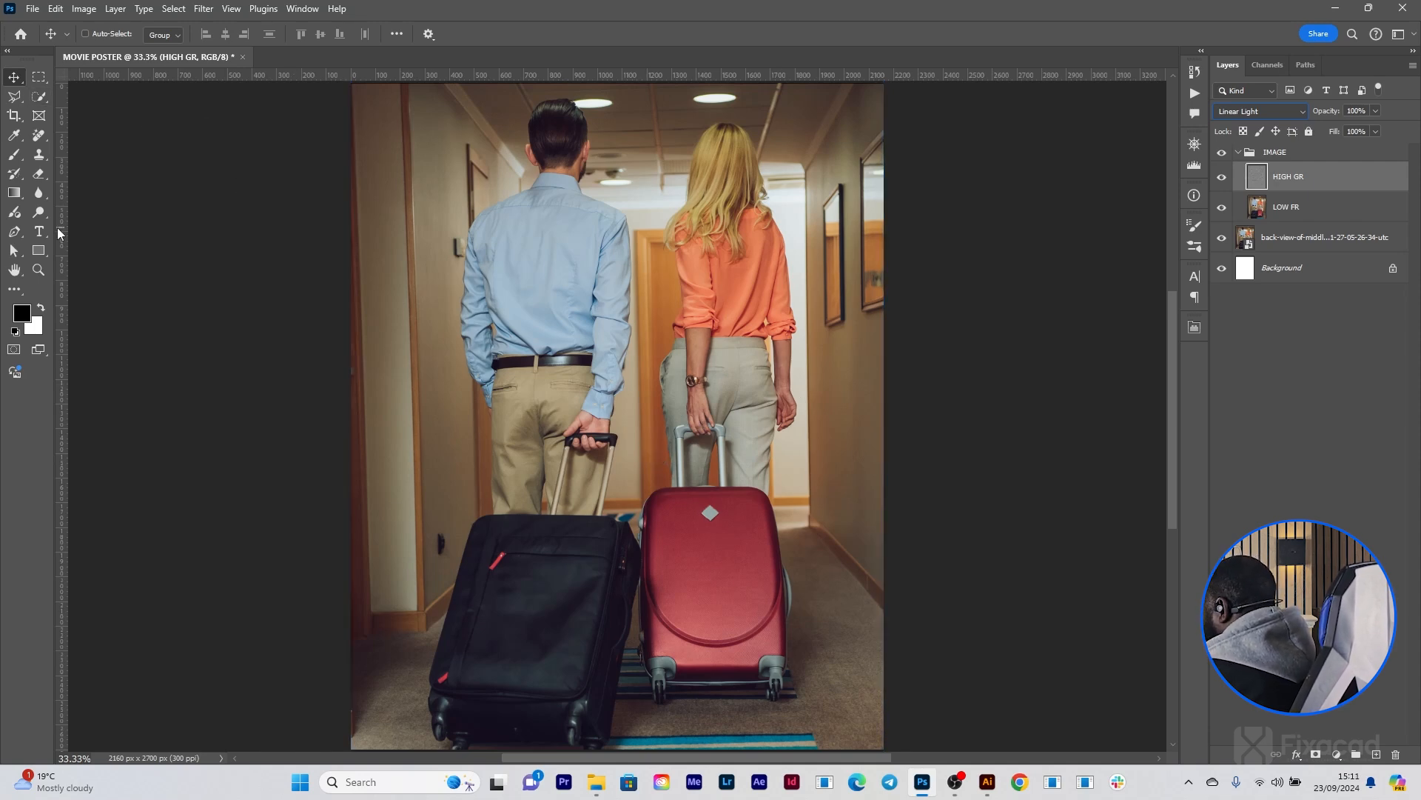
Step: Select the wrinkled upper back of the man's blue shirt freehand with the Lasso Tool at 15 px feather
click(14, 99)
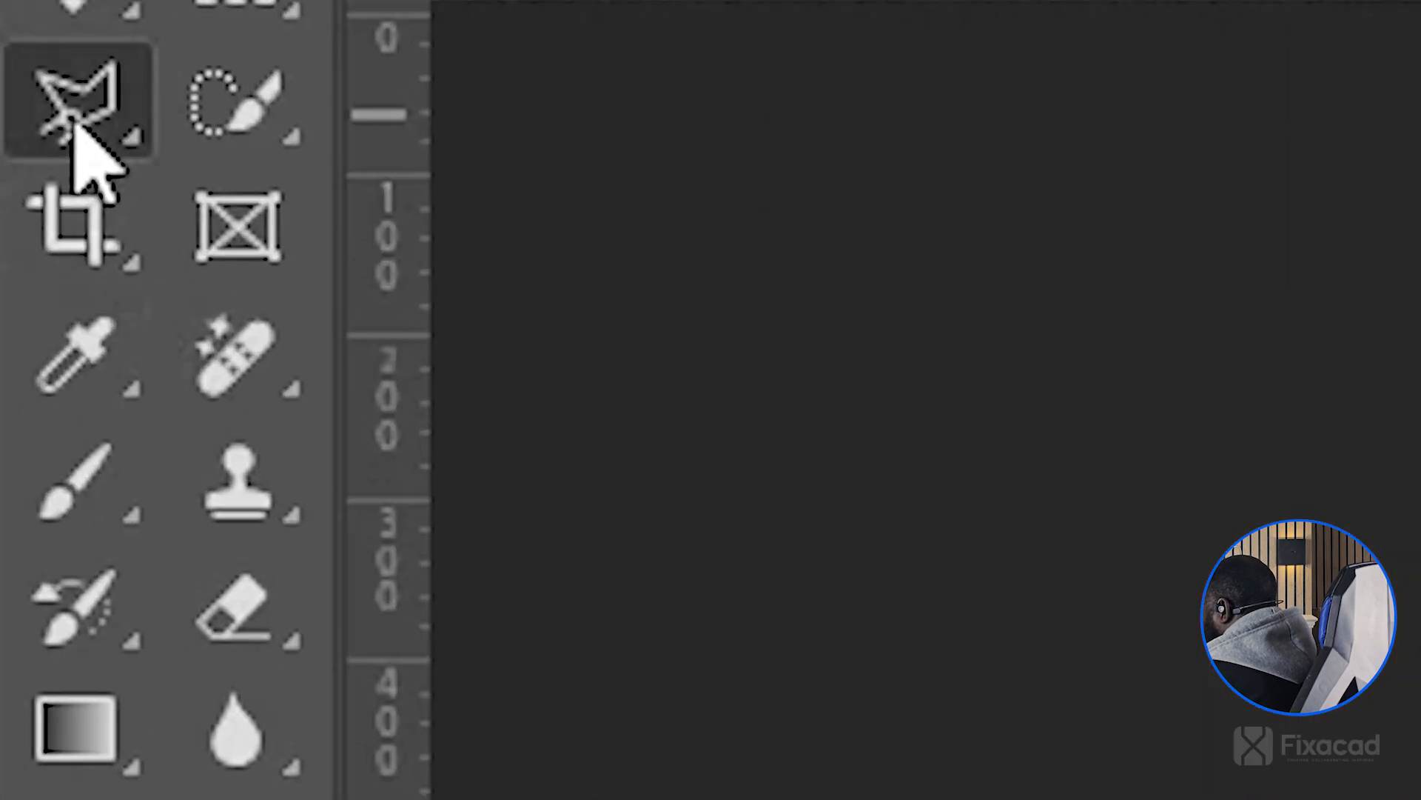
right_click(74, 124)
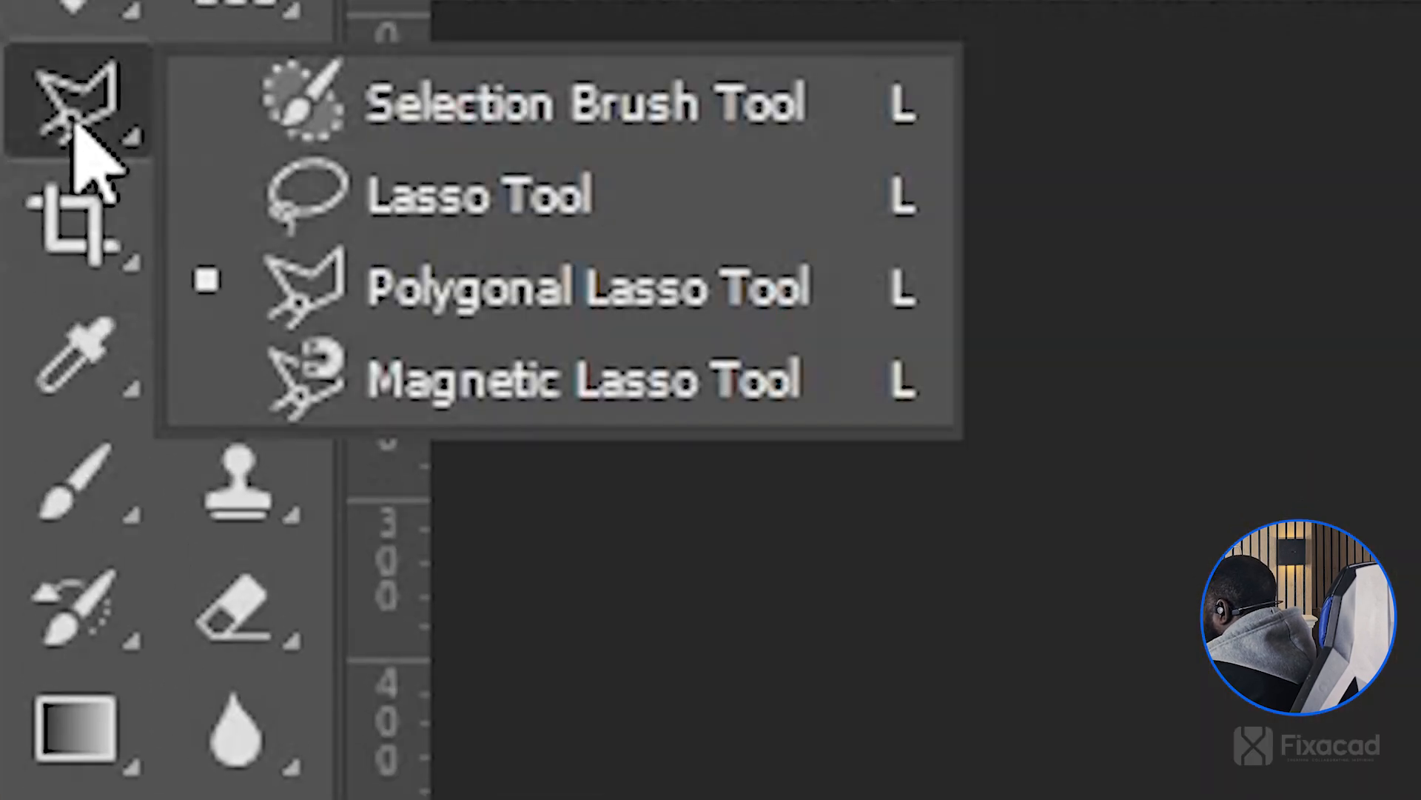
click(384, 200)
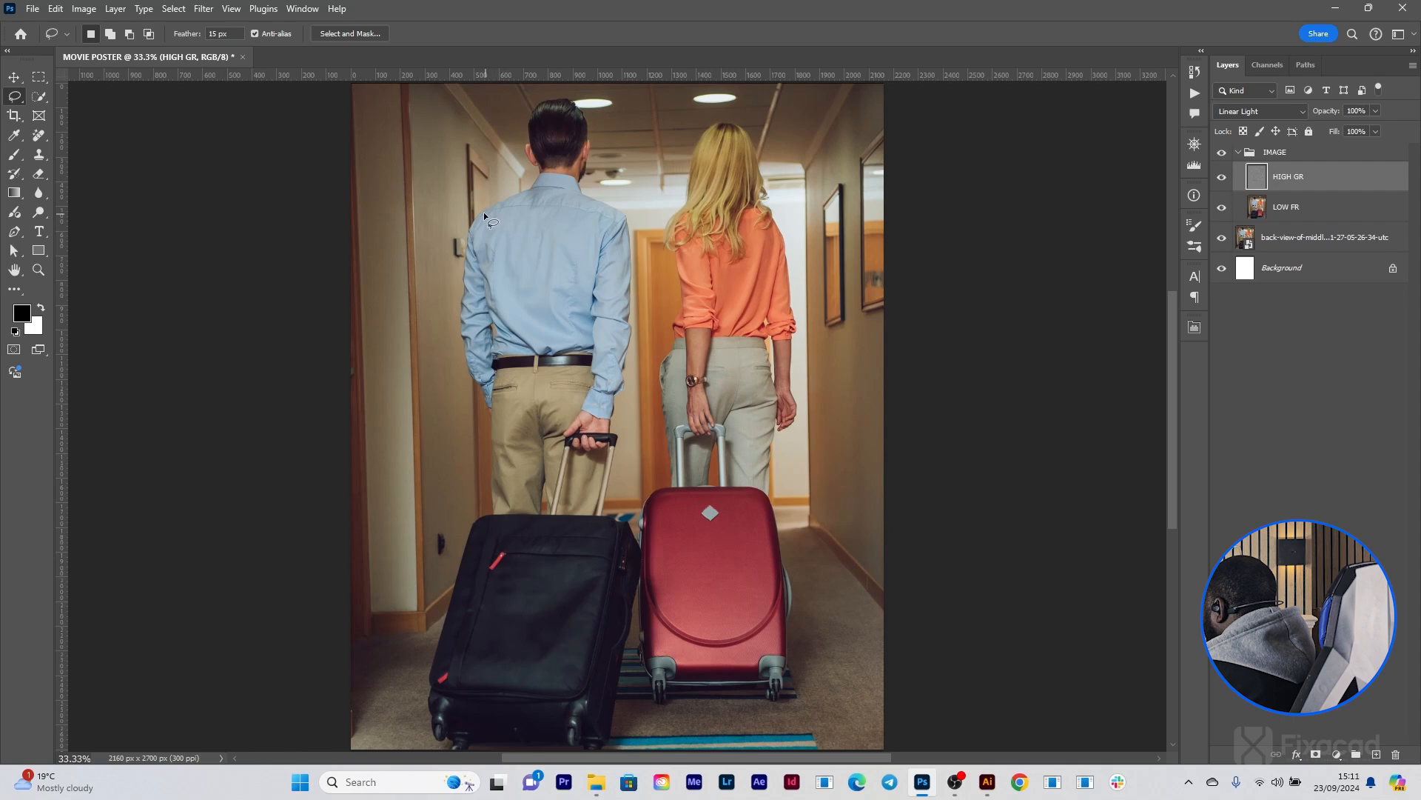
mouse_move(481, 215)
mouse_down()
mouse_move(605, 217)
mouse_move(599, 246)
mouse_up()
drag(566, 314, 558, 282)
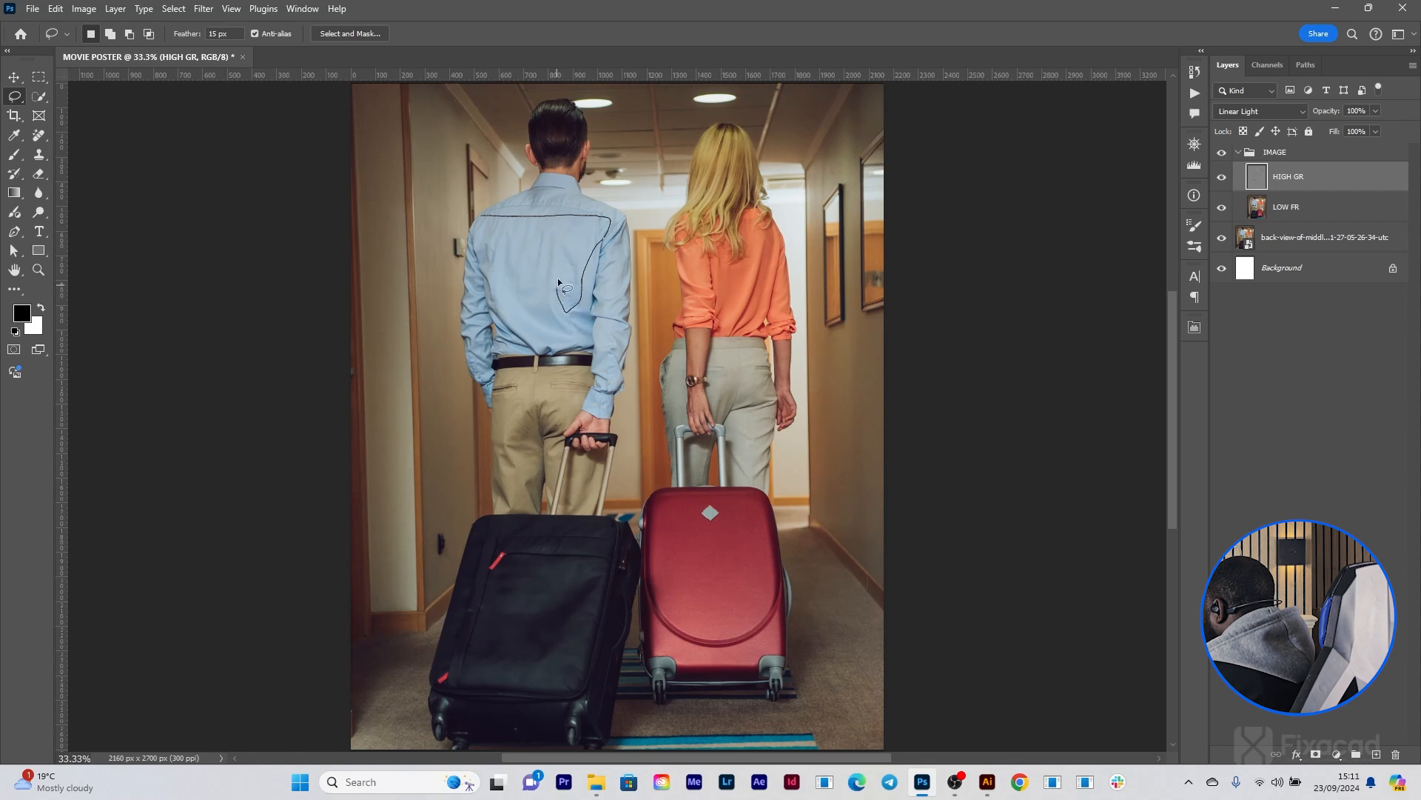
mouse_move(556, 228)
mouse_down()
mouse_move(543, 294)
mouse_move(520, 300)
mouse_move(499, 271)
mouse_move(503, 234)
mouse_move(491, 278)
mouse_move(484, 217)
mouse_up()
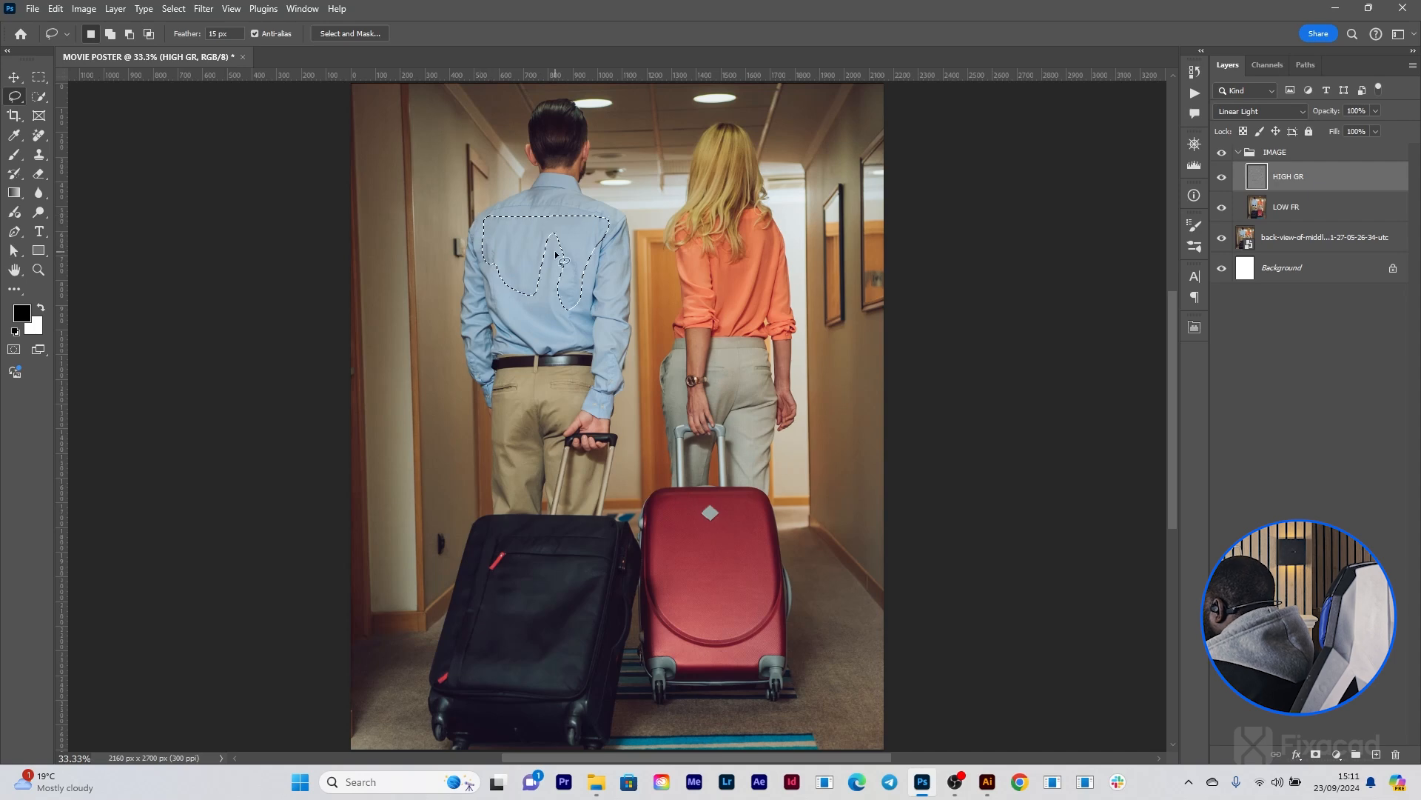
Step: Smooth the selected shirt area on HIGH GR with a 29 pixel Gaussian Blur and clear the selection
click(202, 8)
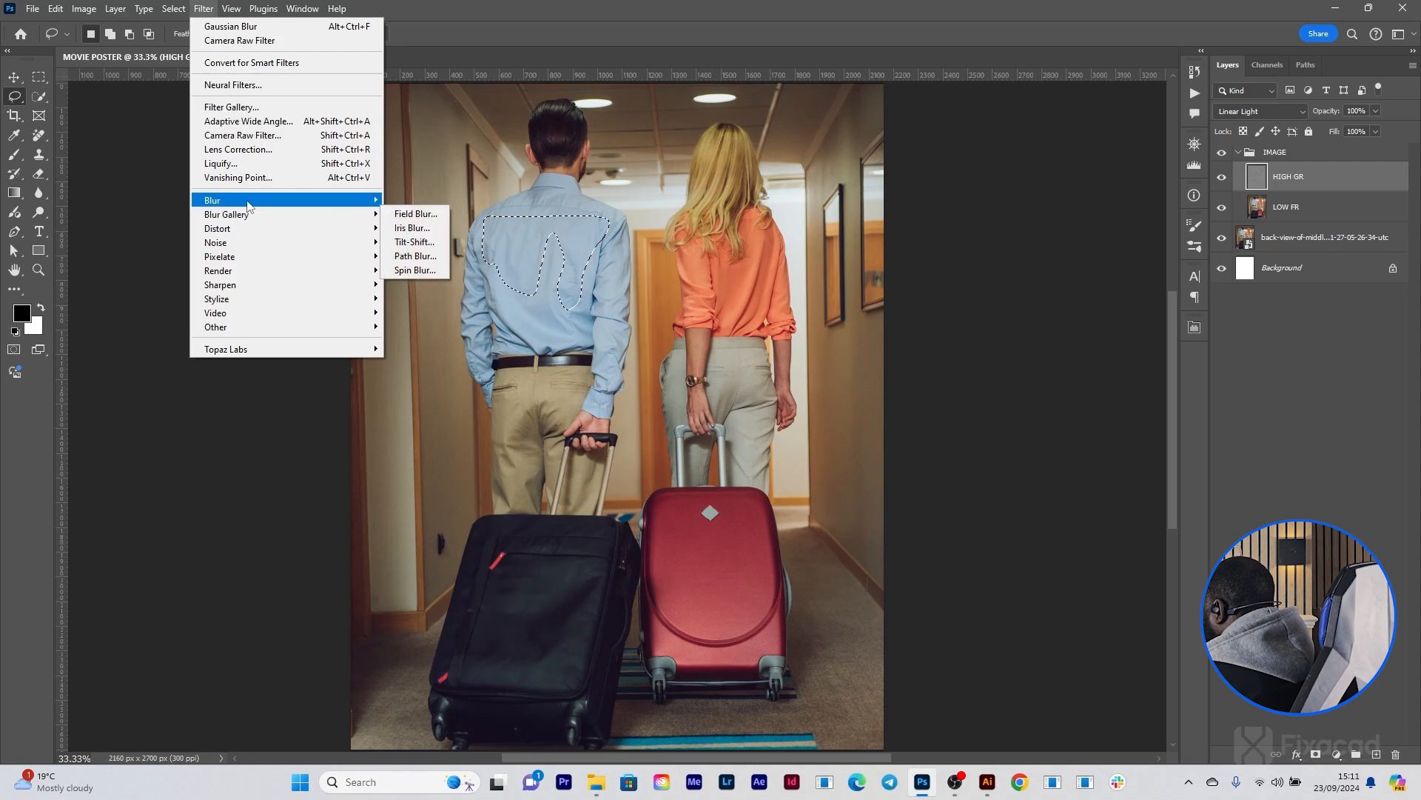
mouse_move(249, 201)
click(427, 257)
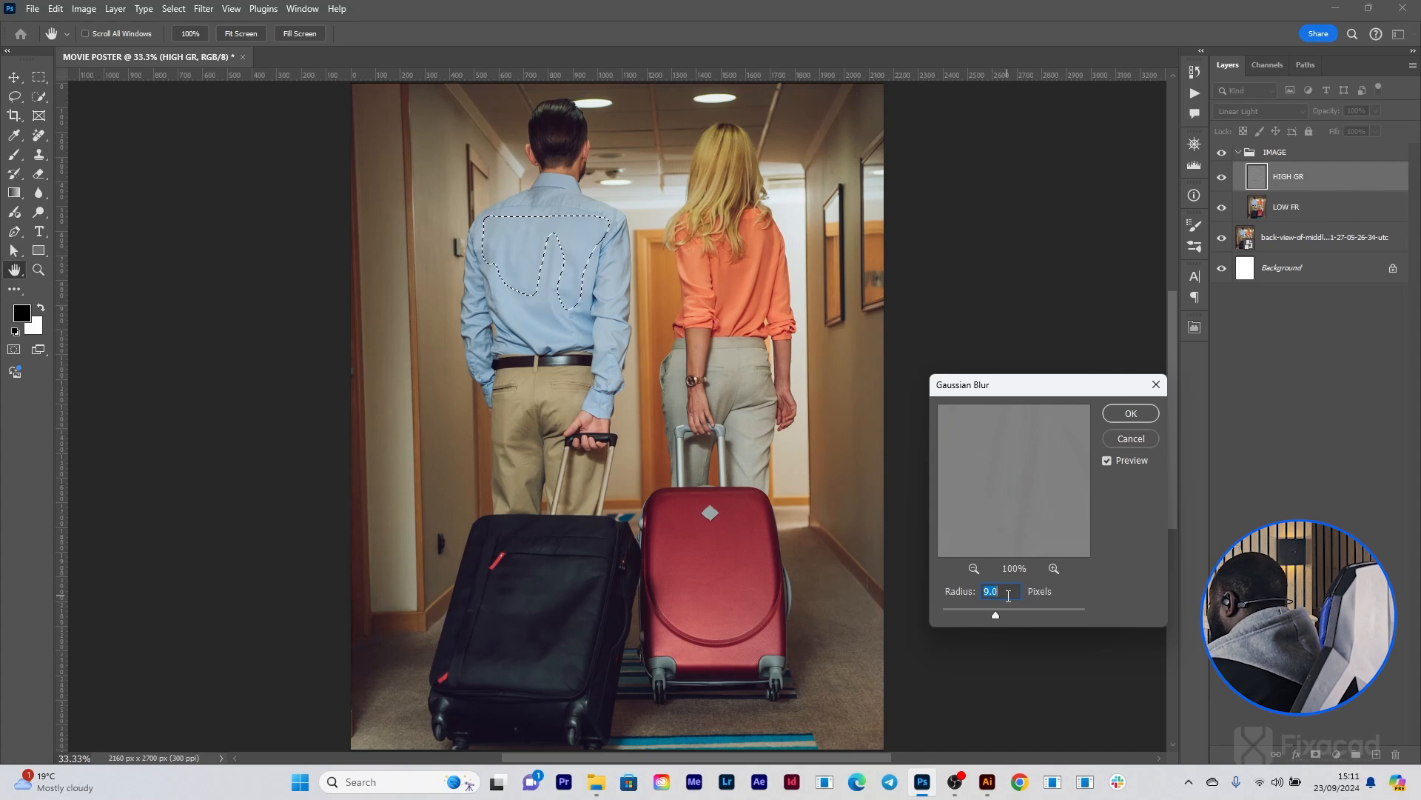
text(29)
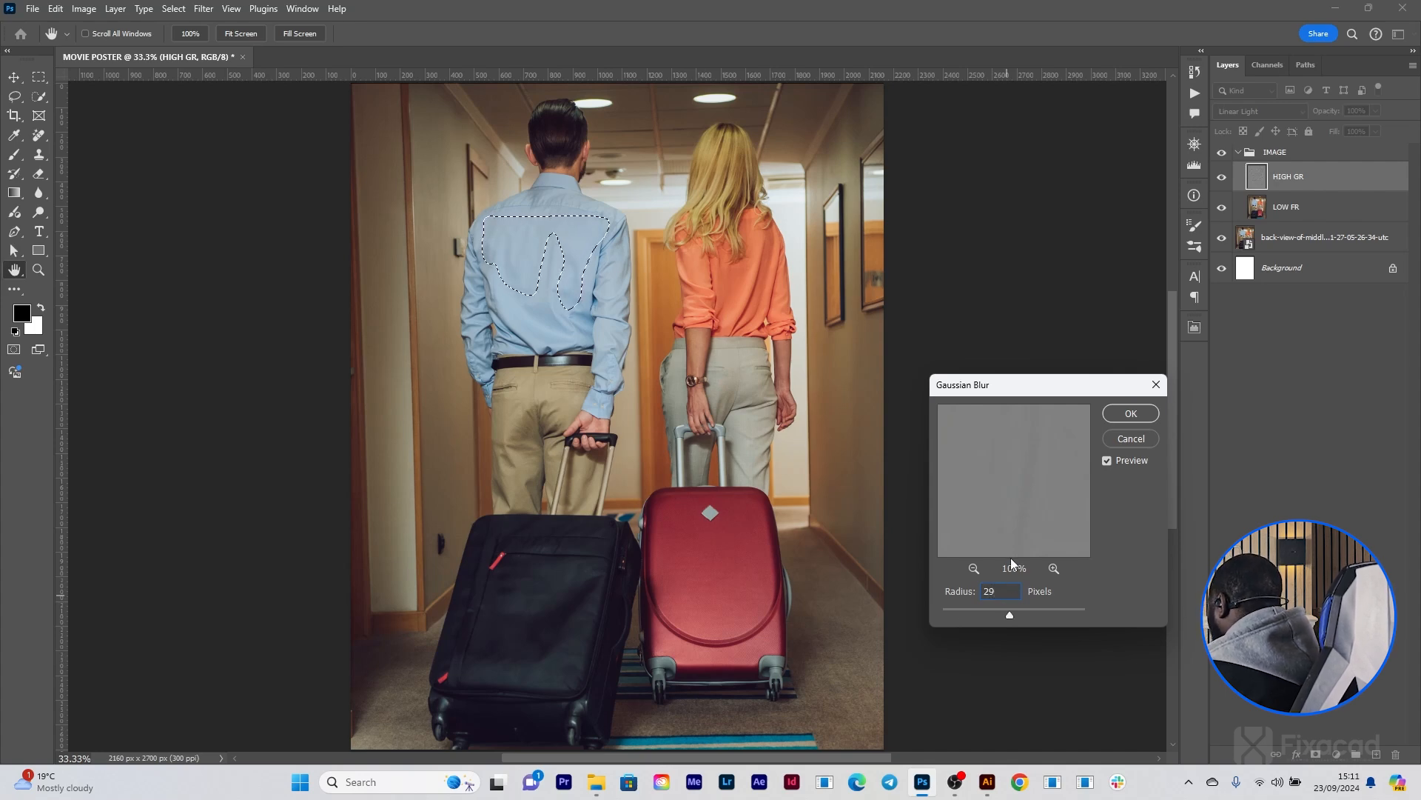
click(1132, 419)
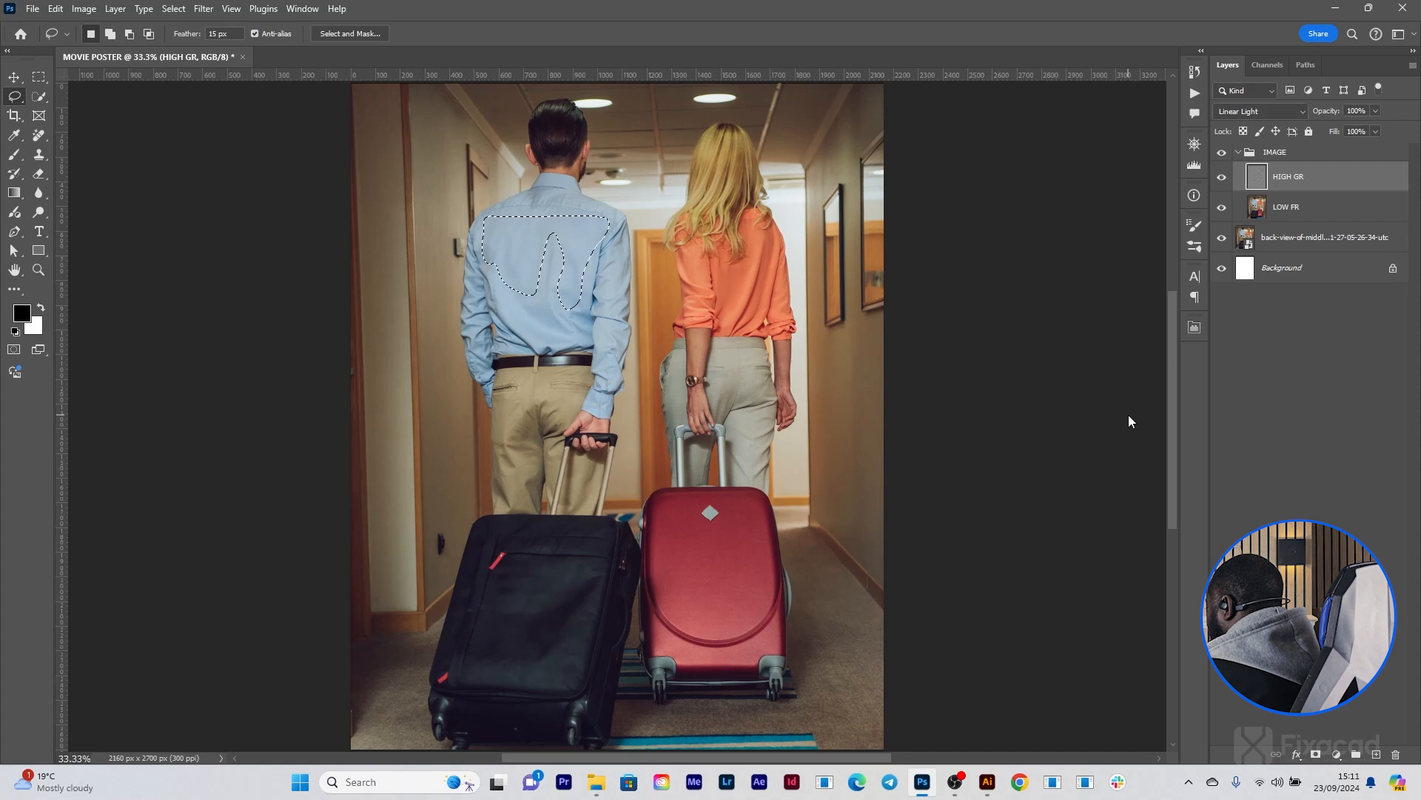
key(ctrl+d)
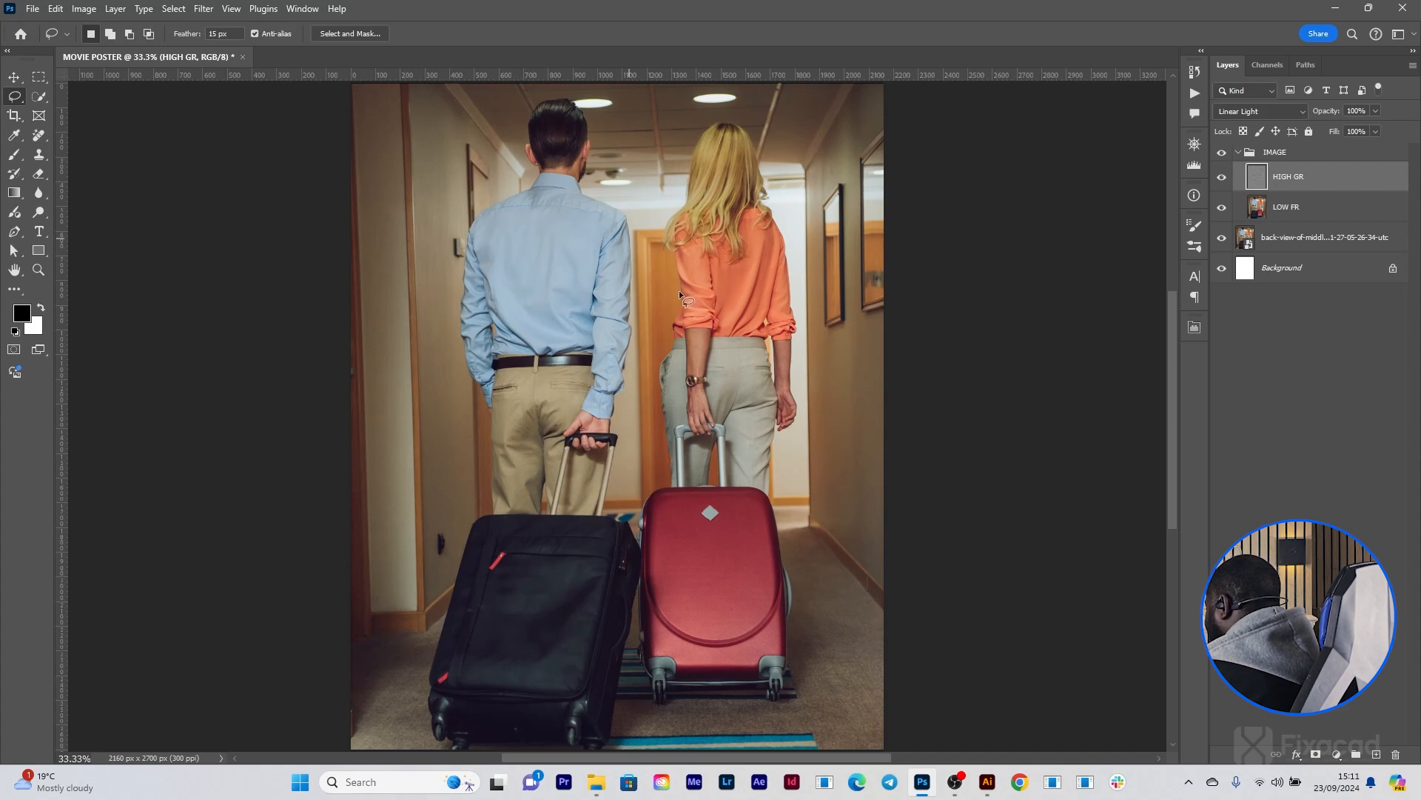
key(ctrl+z)
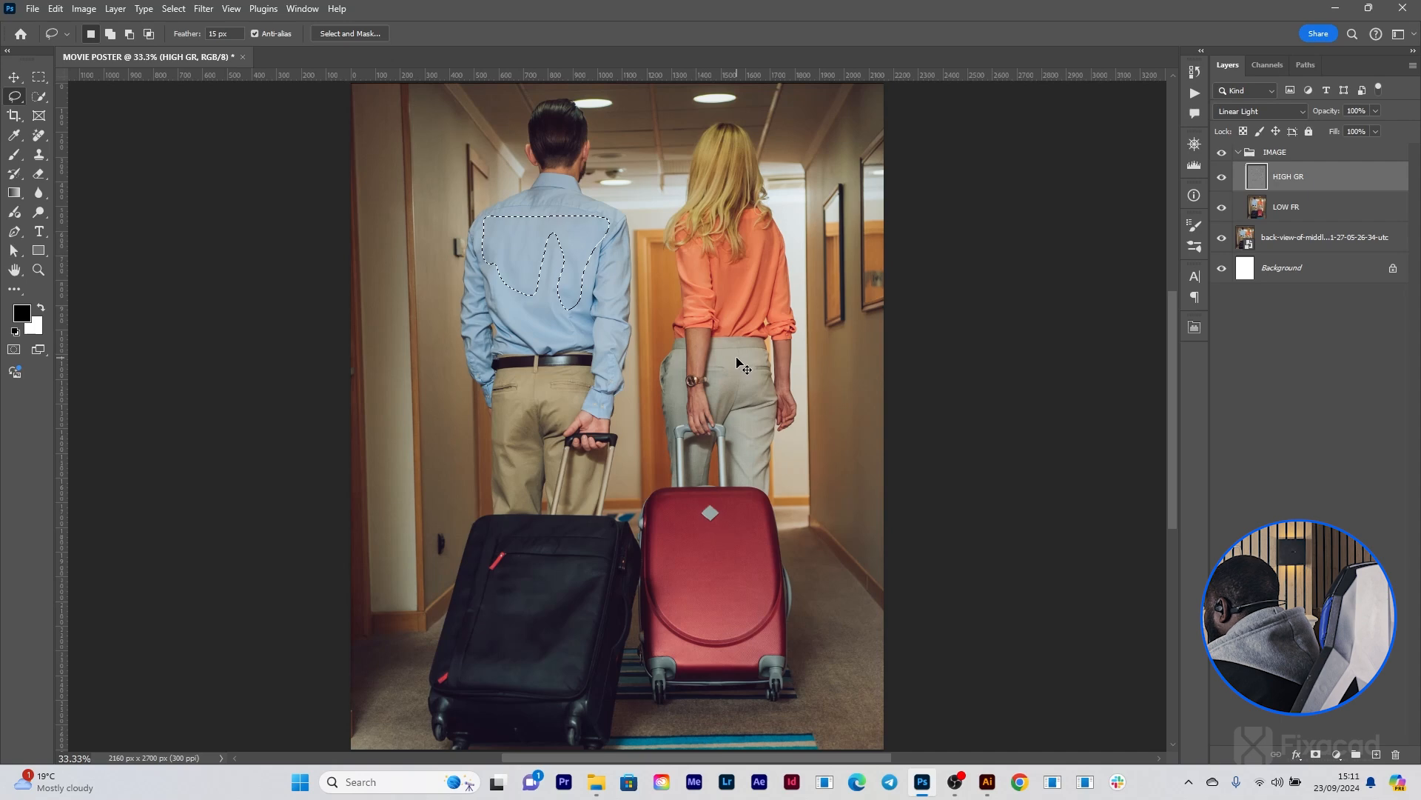
click(537, 207)
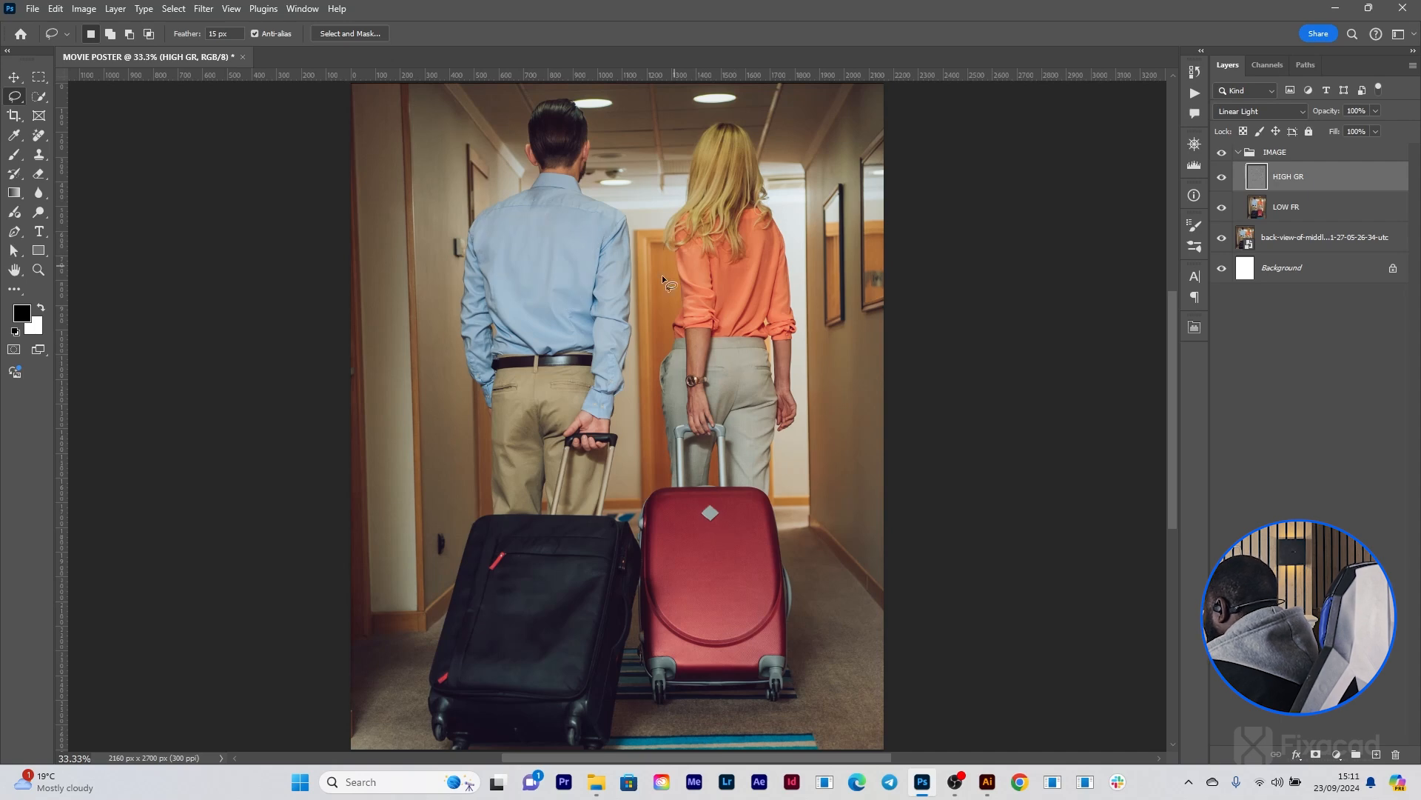
Step: Lasso the strip across the man's shoulders just below the collar and reapply the last Gaussian Blur to it
drag(502, 211, 524, 207)
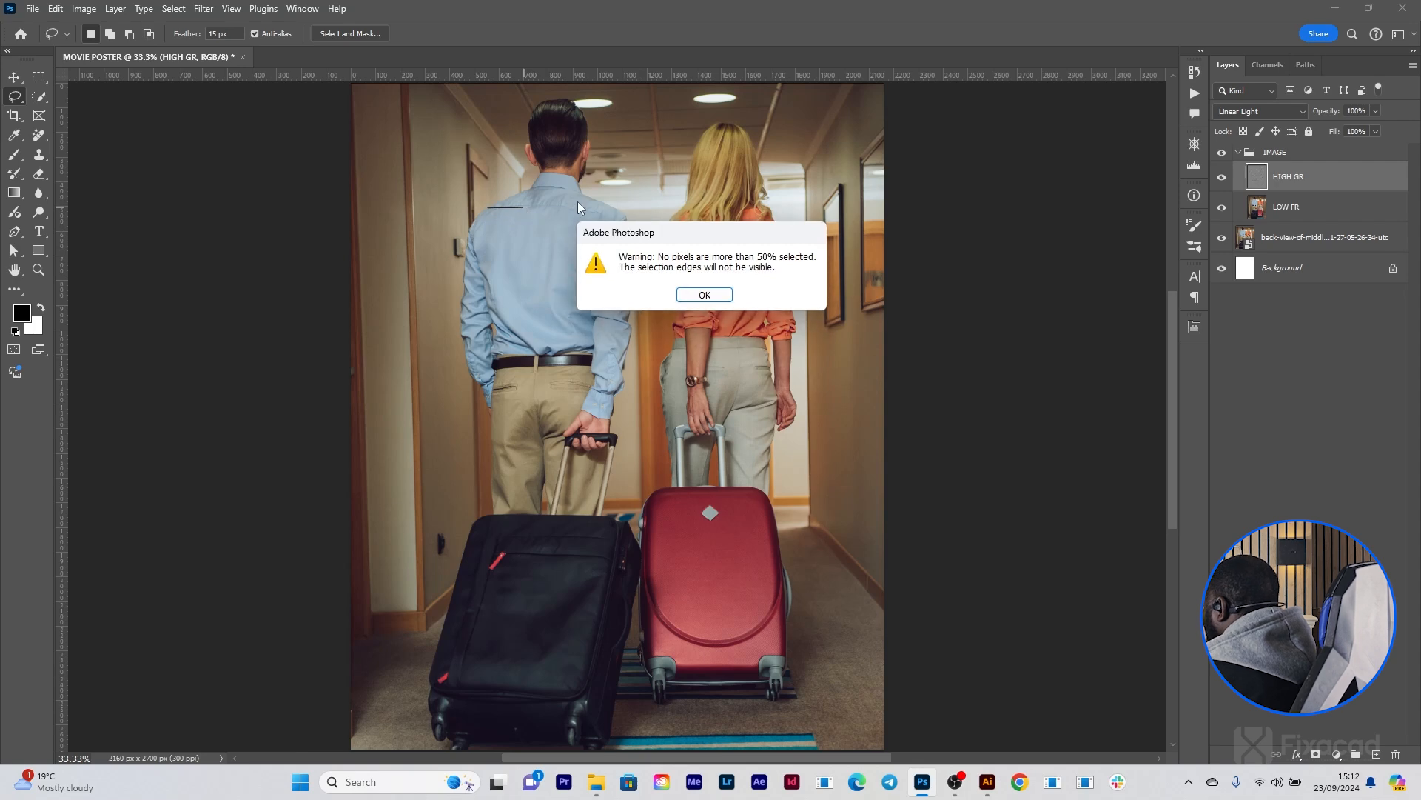
click(693, 295)
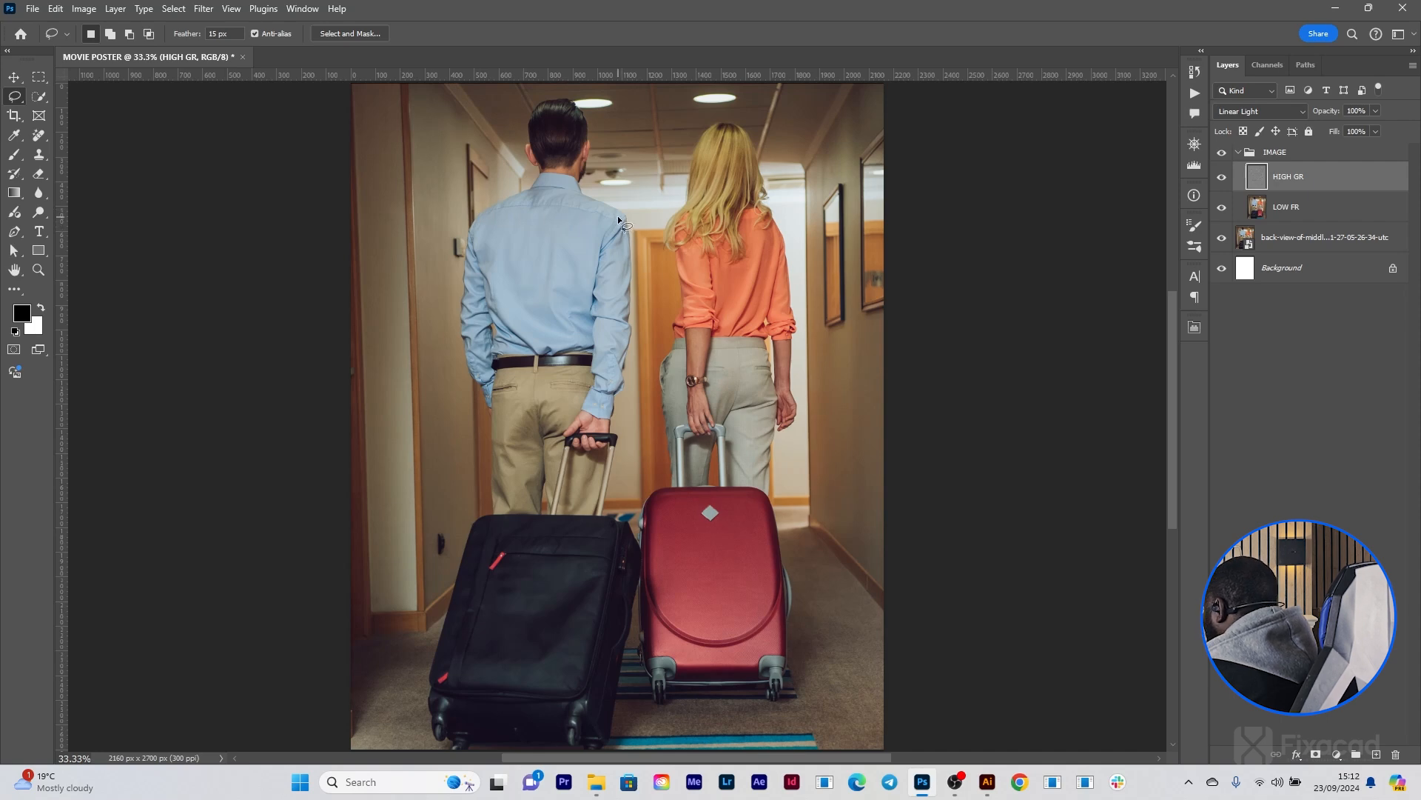
mouse_move(619, 221)
mouse_down()
mouse_move(499, 200)
mouse_move(555, 190)
mouse_move(618, 221)
mouse_up()
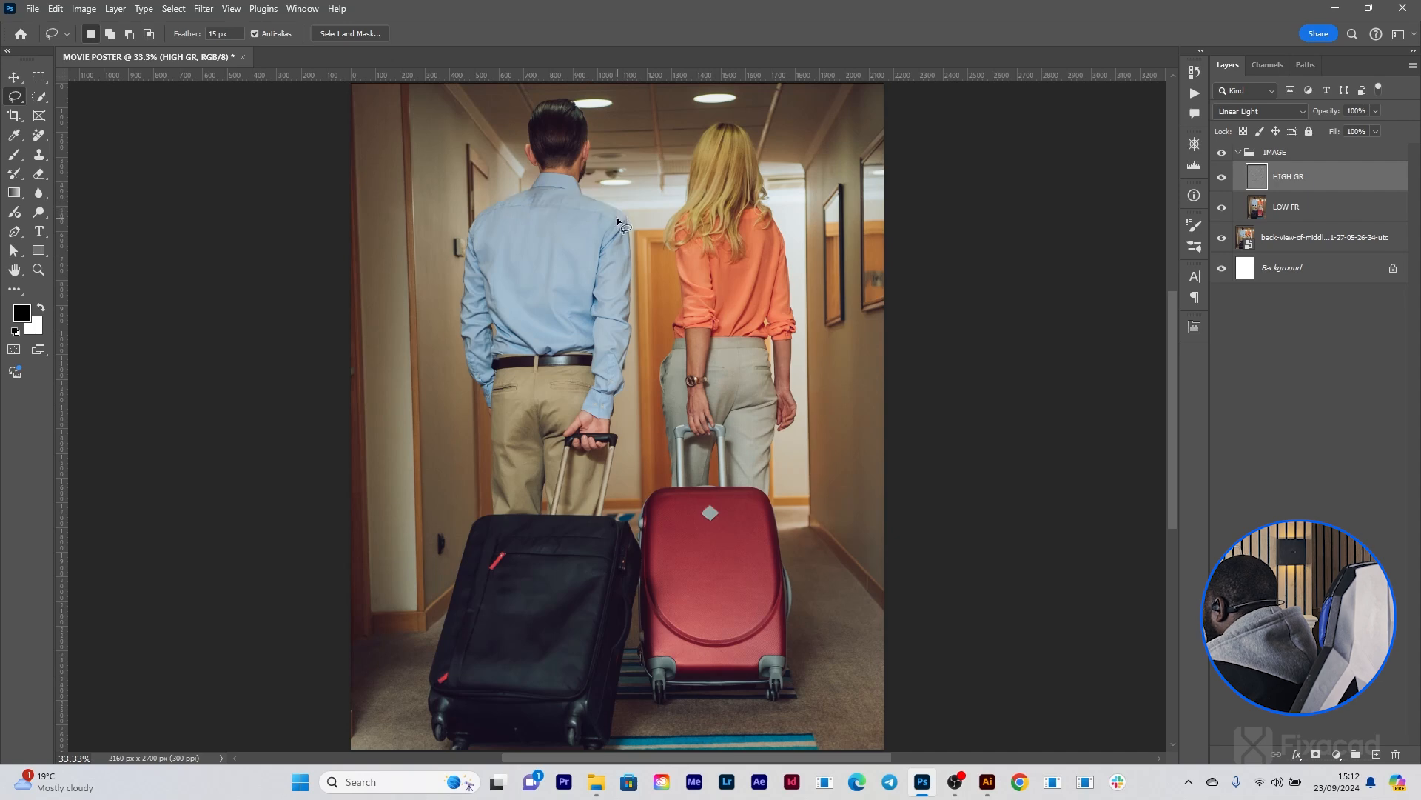
right_click(581, 205)
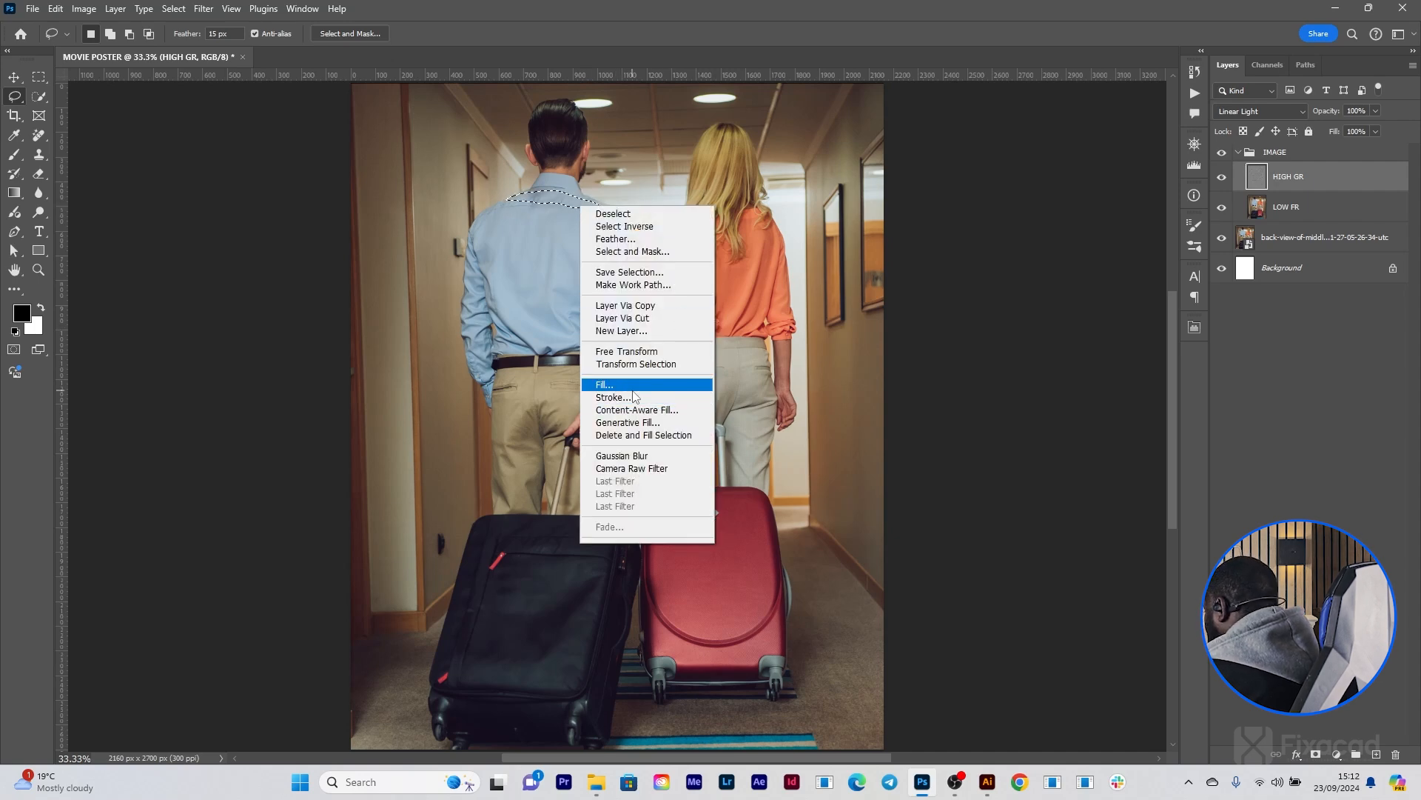
click(630, 456)
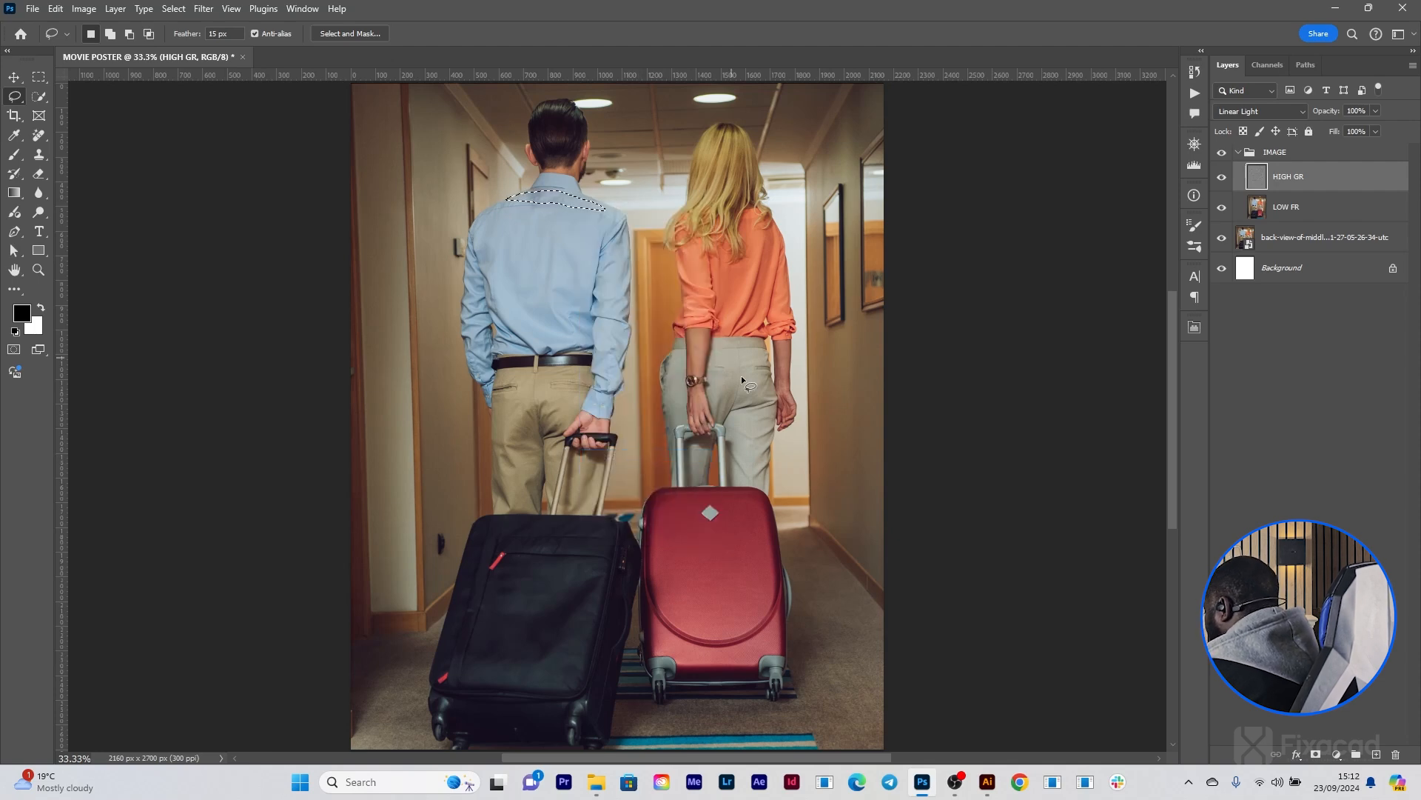
Step: Lasso the woman's suitcase-side forearm between sleeve and wristwatch, reapply the last Gaussian Blur to it, and clear the selection
key(ctrl+d)
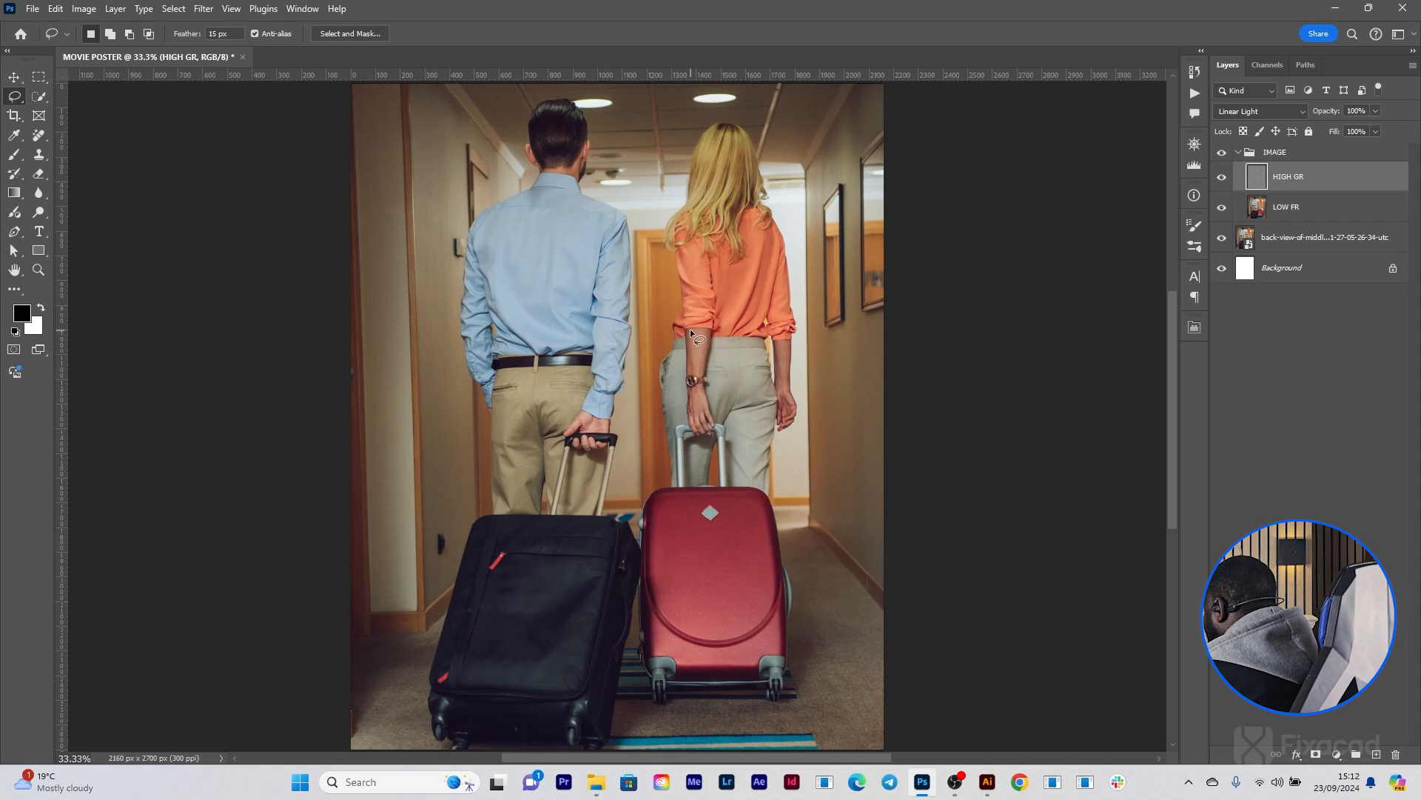
drag(708, 337, 697, 327)
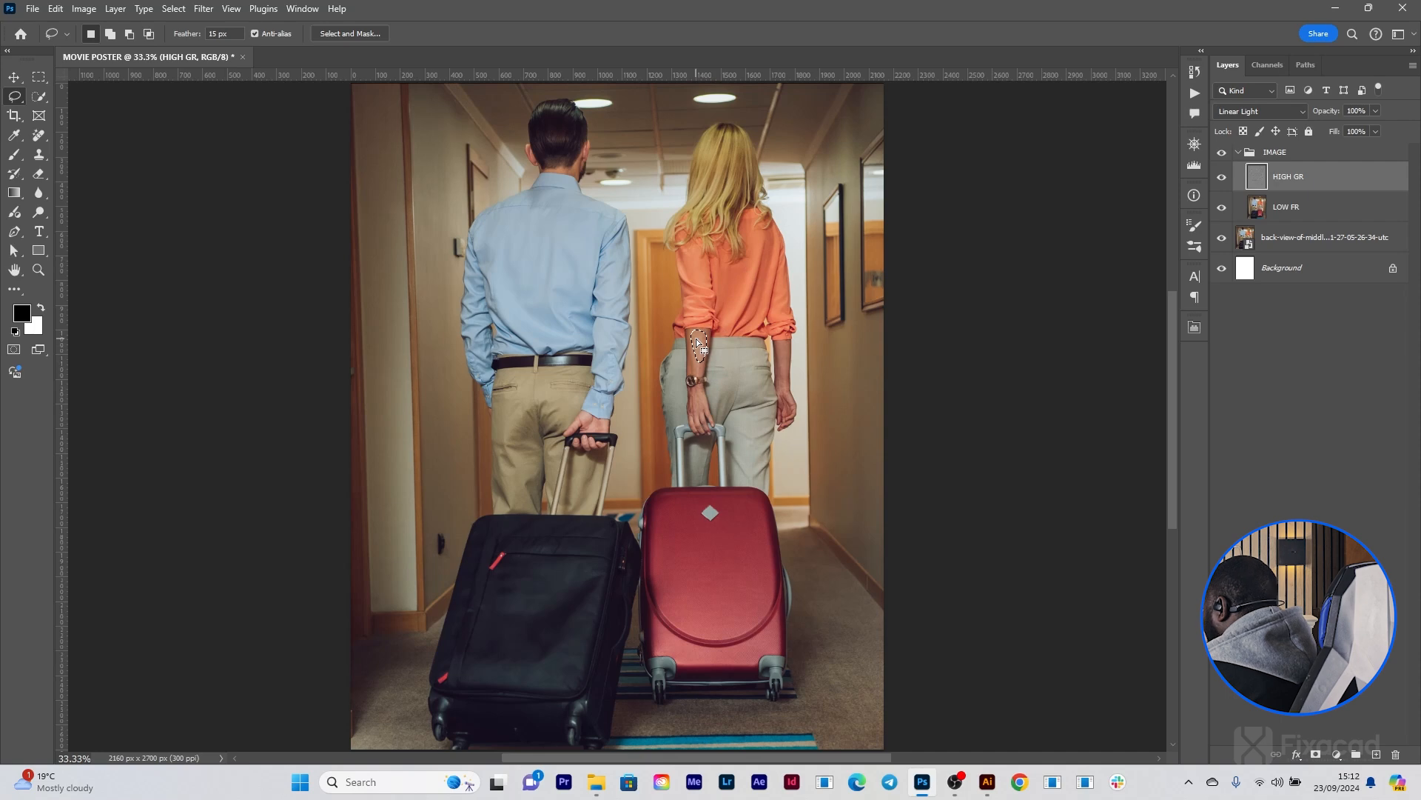
right_click(696, 342)
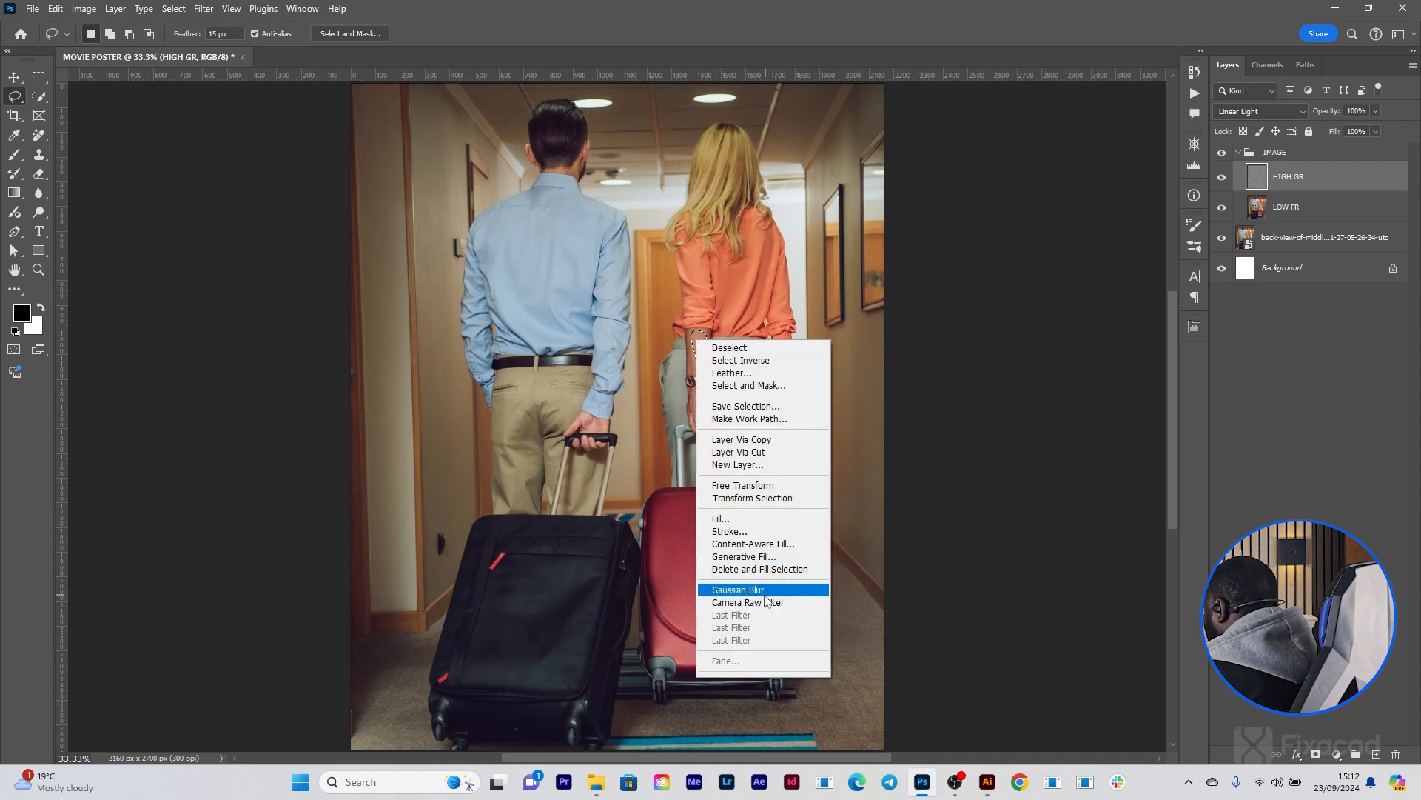
click(761, 589)
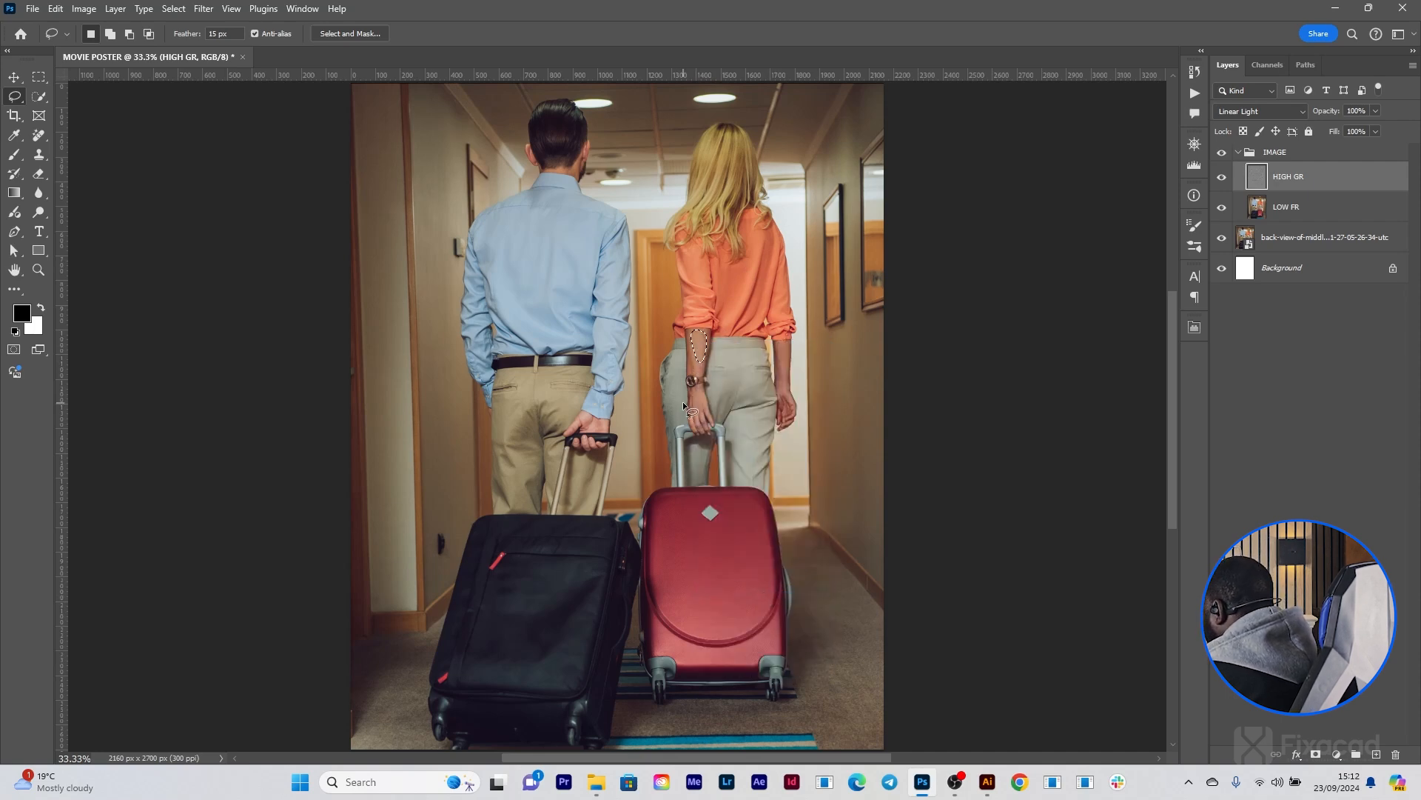
key(ctrl+d)
Step: Lasso the back of the woman's suitcase-holding hand below the watch and reapply the last Gaussian Blur
mouse_move(698, 386)
mouse_down()
mouse_move(690, 415)
mouse_move(695, 391)
mouse_up()
right_click(696, 397)
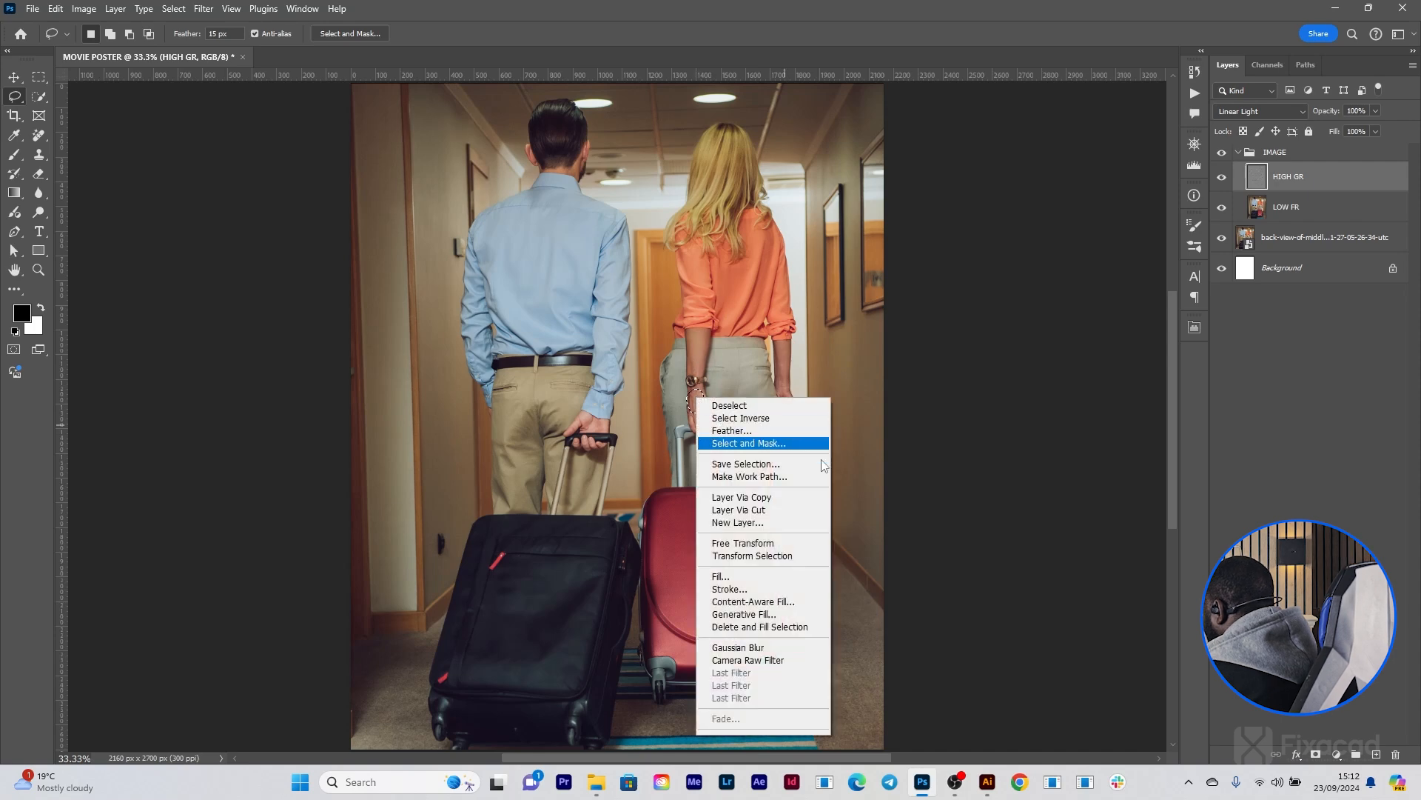
click(785, 653)
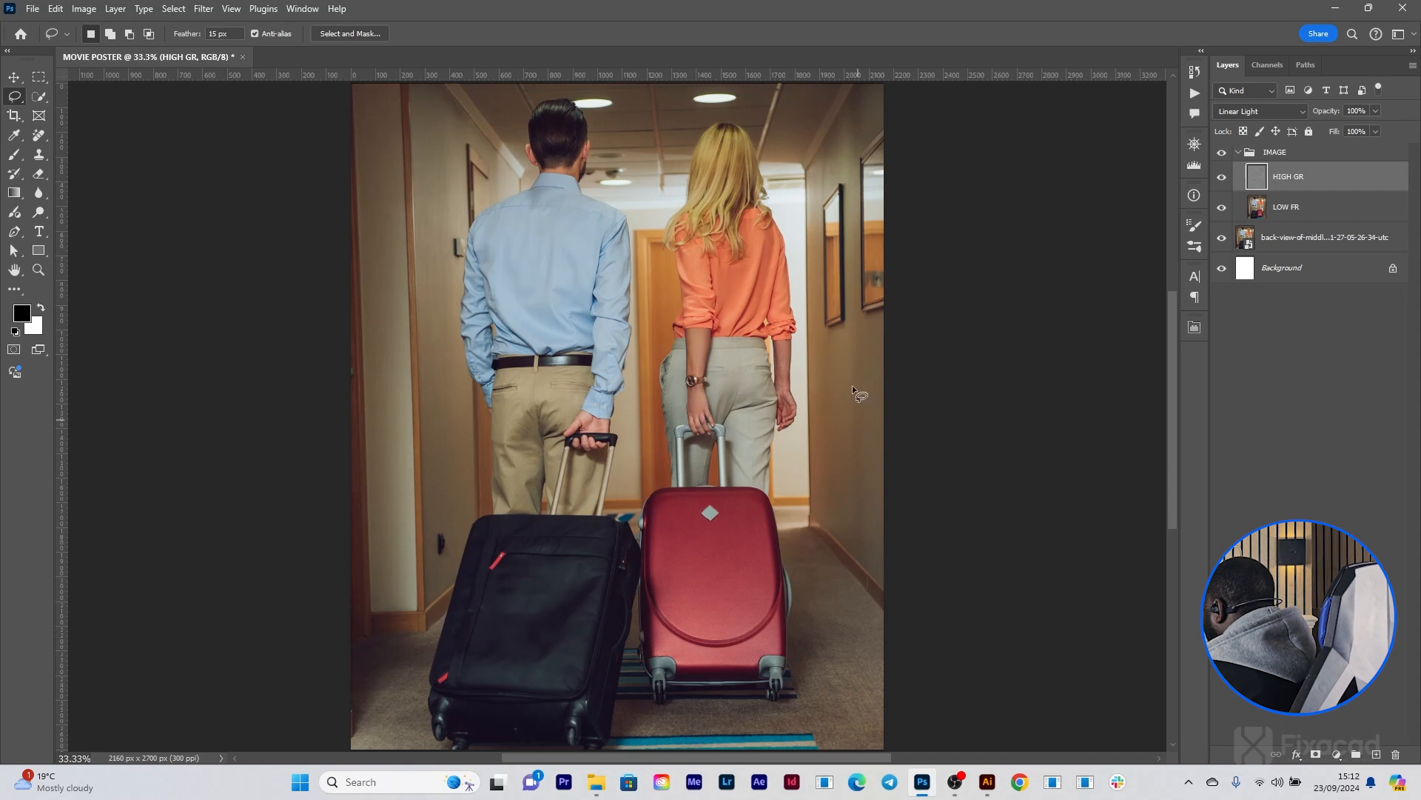
Step: Lasso the woman's free forearm below the orange sleeve and reapply the last Gaussian Blur to smooth it
mouse_move(779, 341)
mouse_down()
mouse_move(782, 390)
mouse_move(779, 342)
mouse_up()
right_click(780, 348)
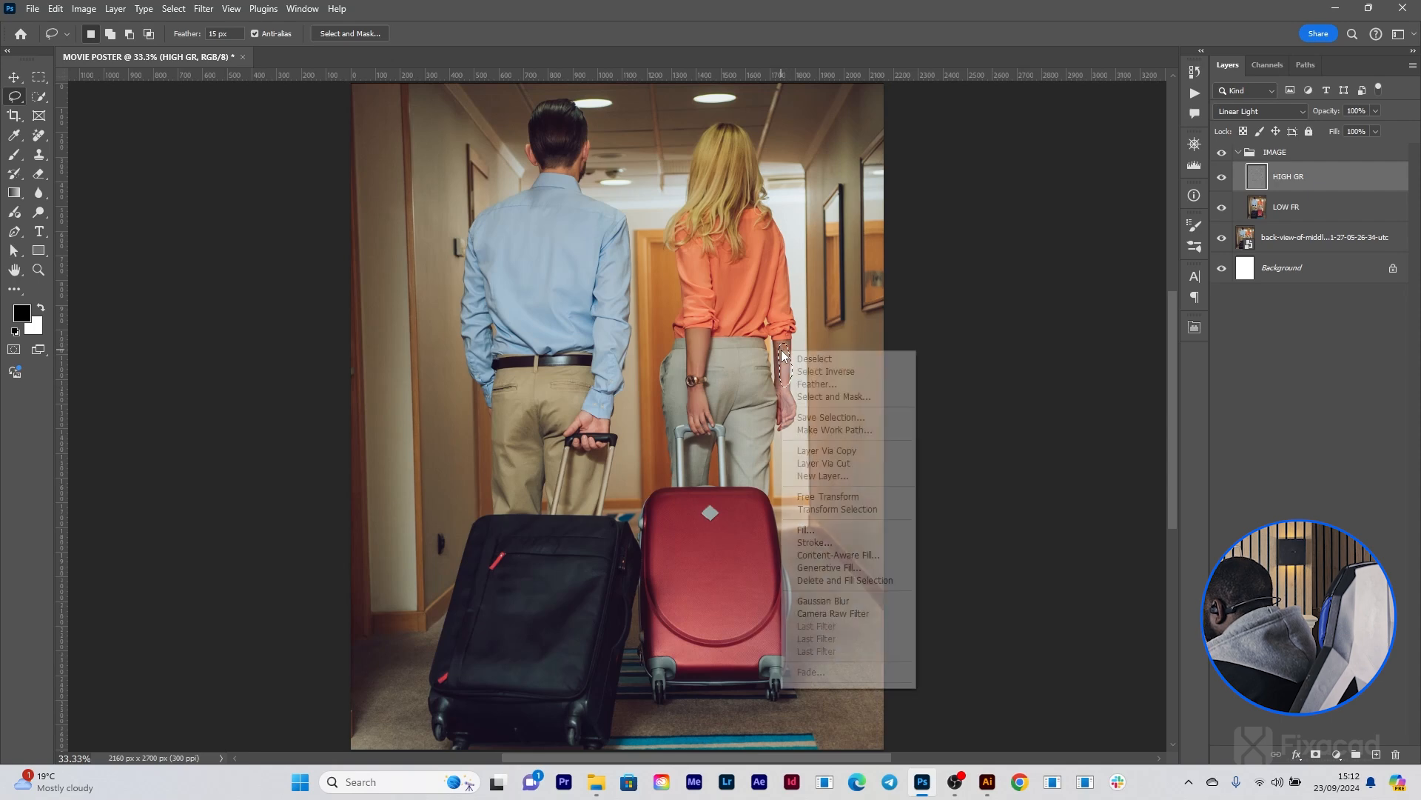
click(836, 582)
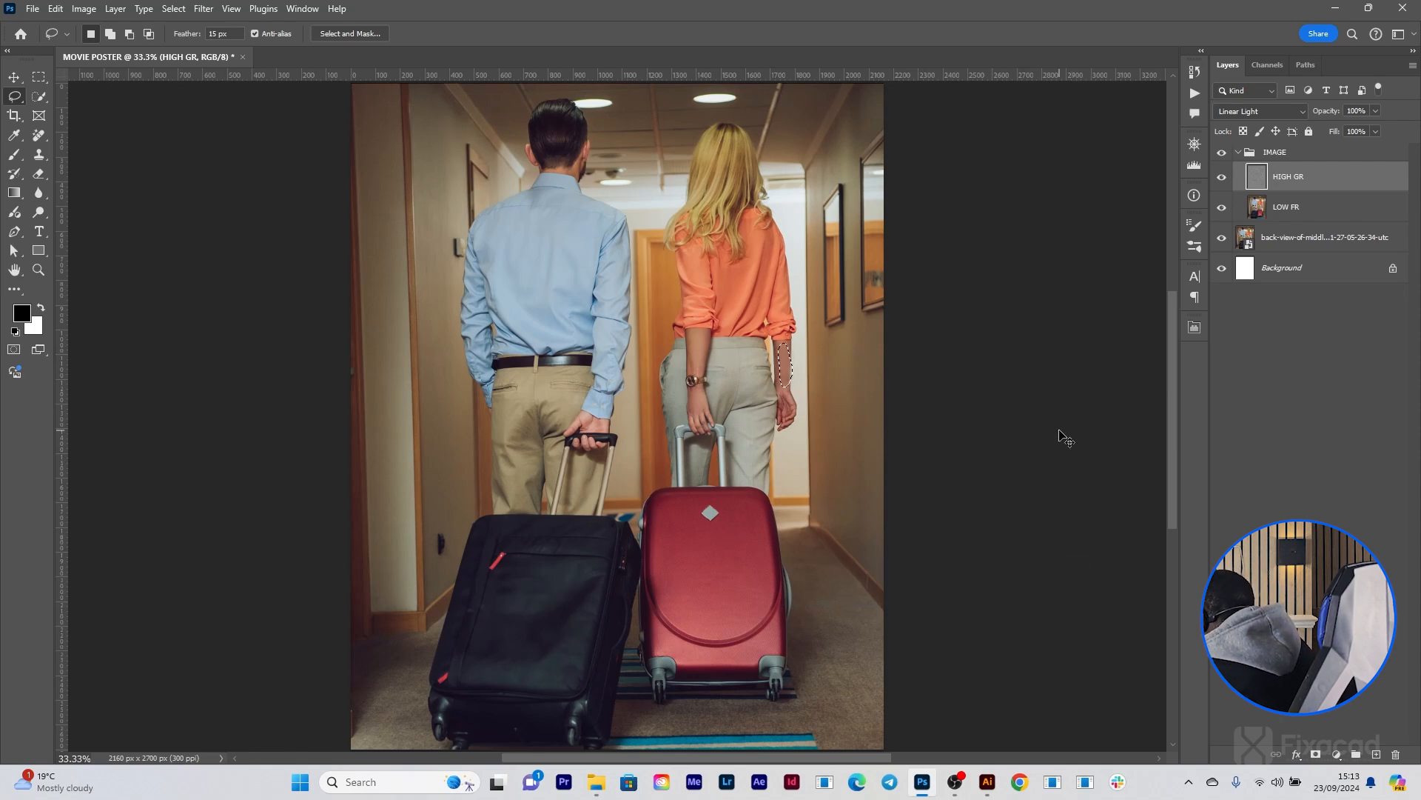
right_click(781, 359)
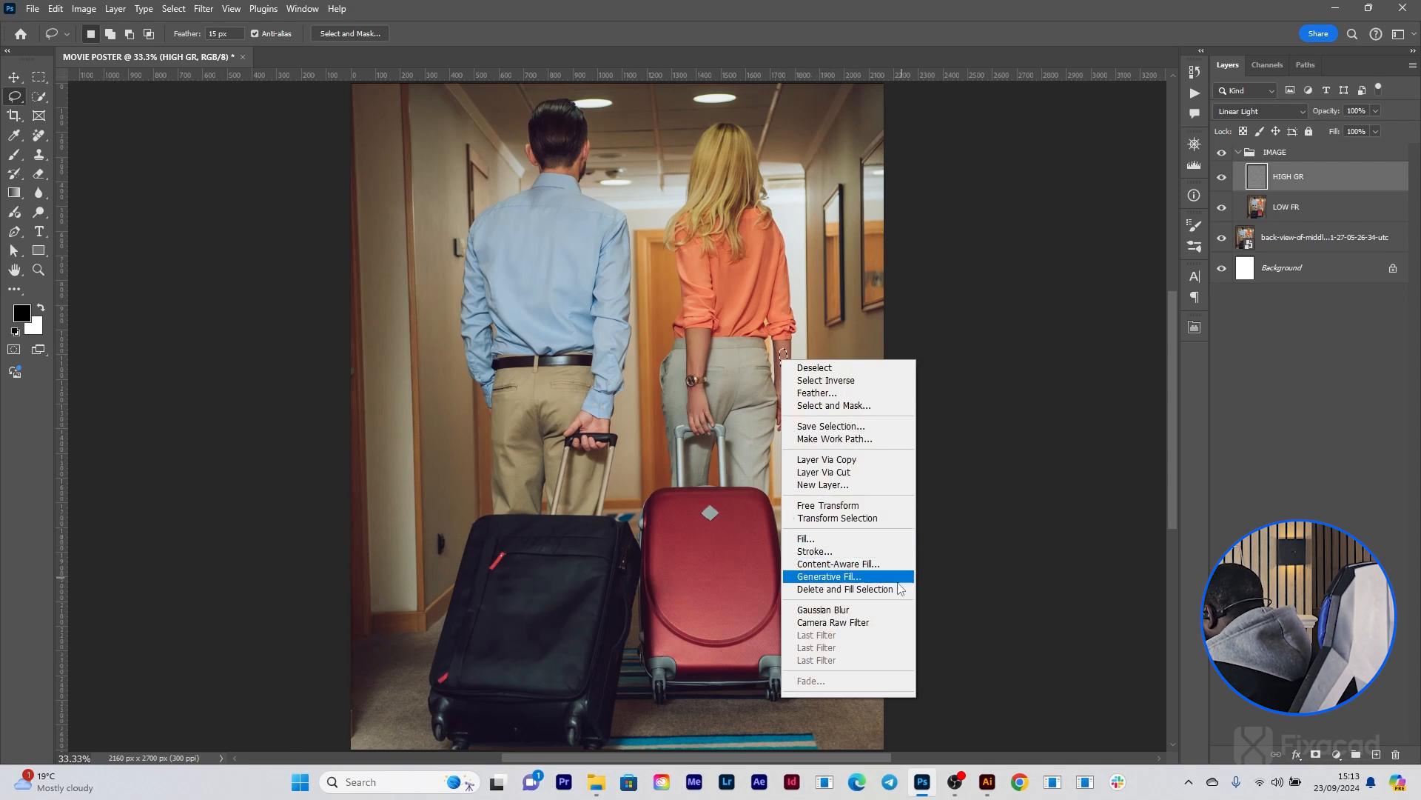
click(854, 610)
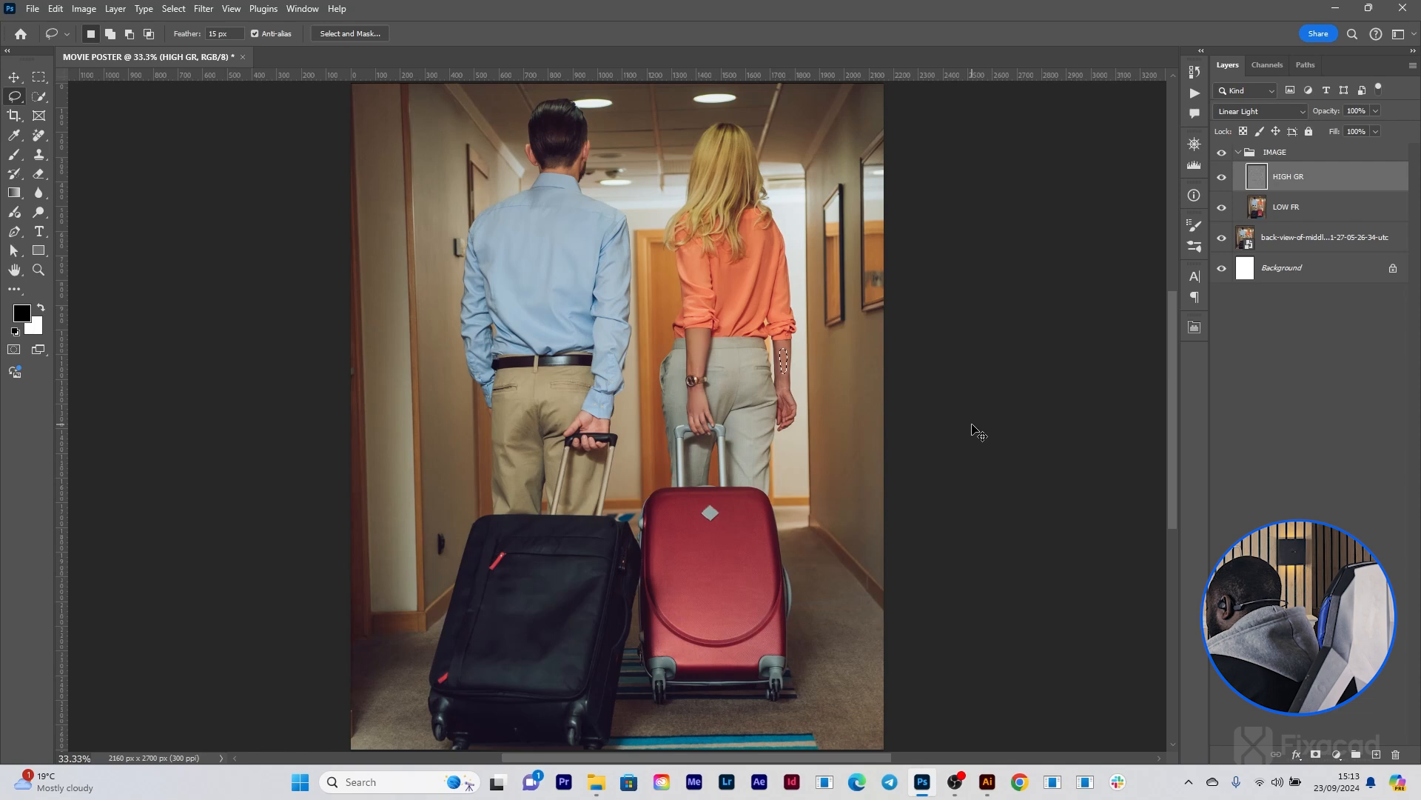
Step: Collapse the IMAGE group and add a Curves adjustment layer above it
click(9, 79)
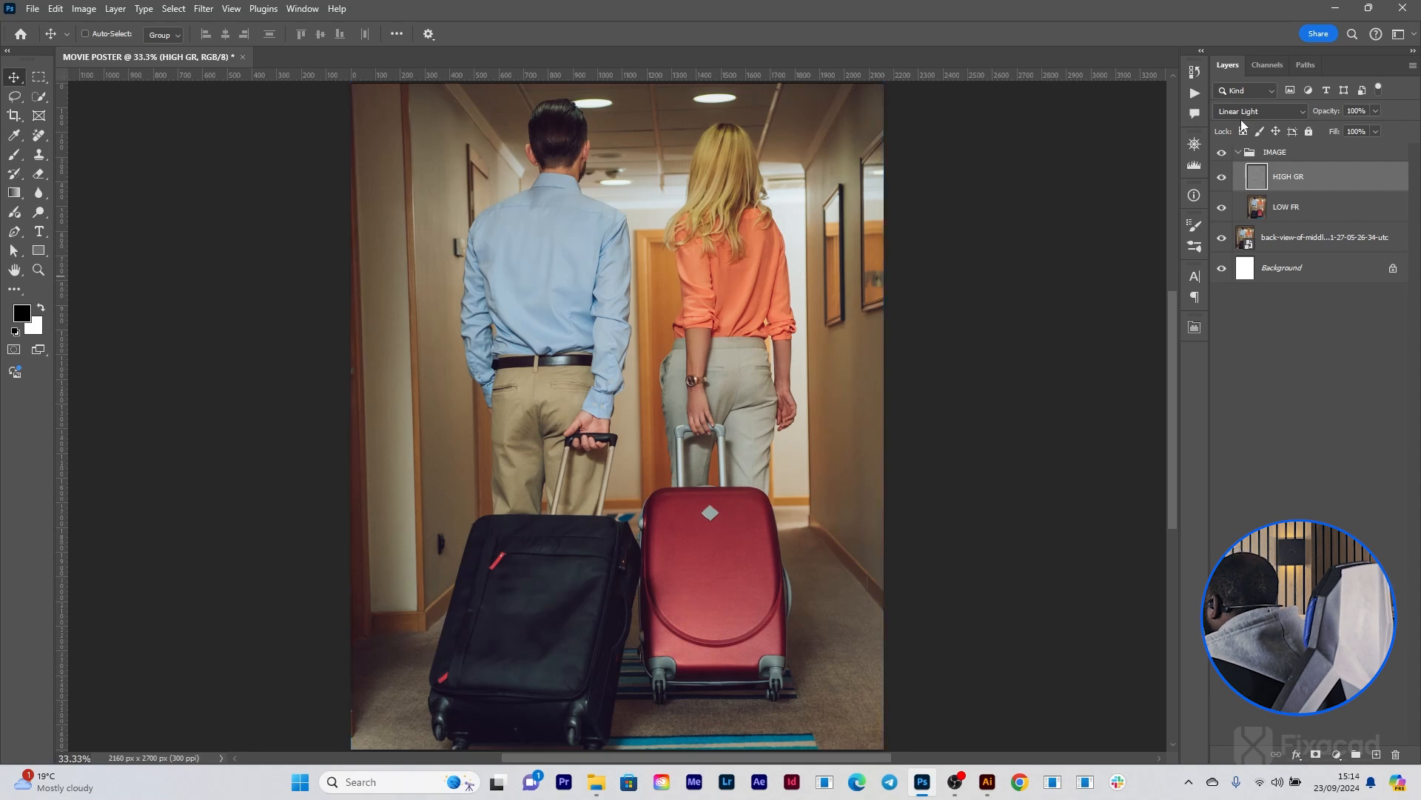
click(1241, 156)
click(1239, 154)
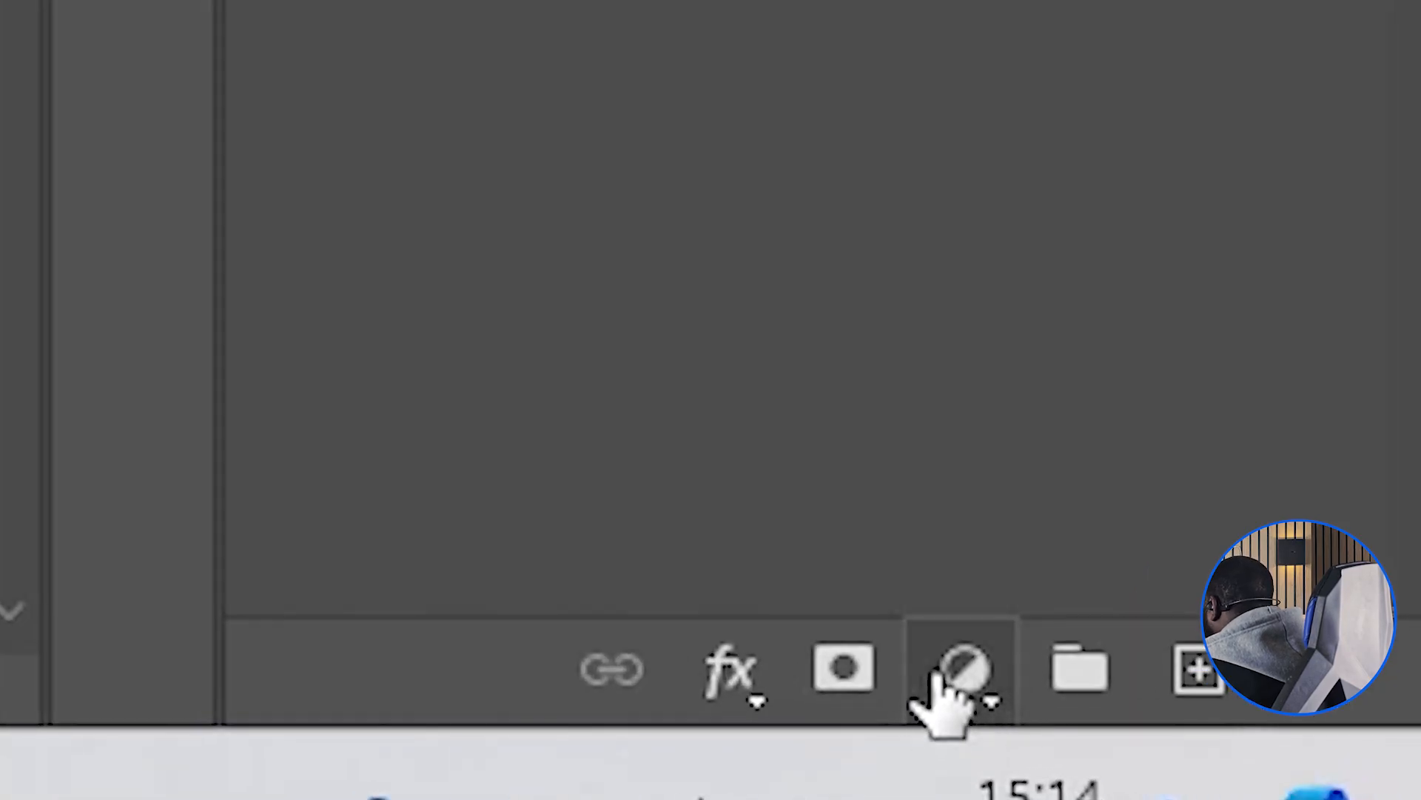
click(966, 670)
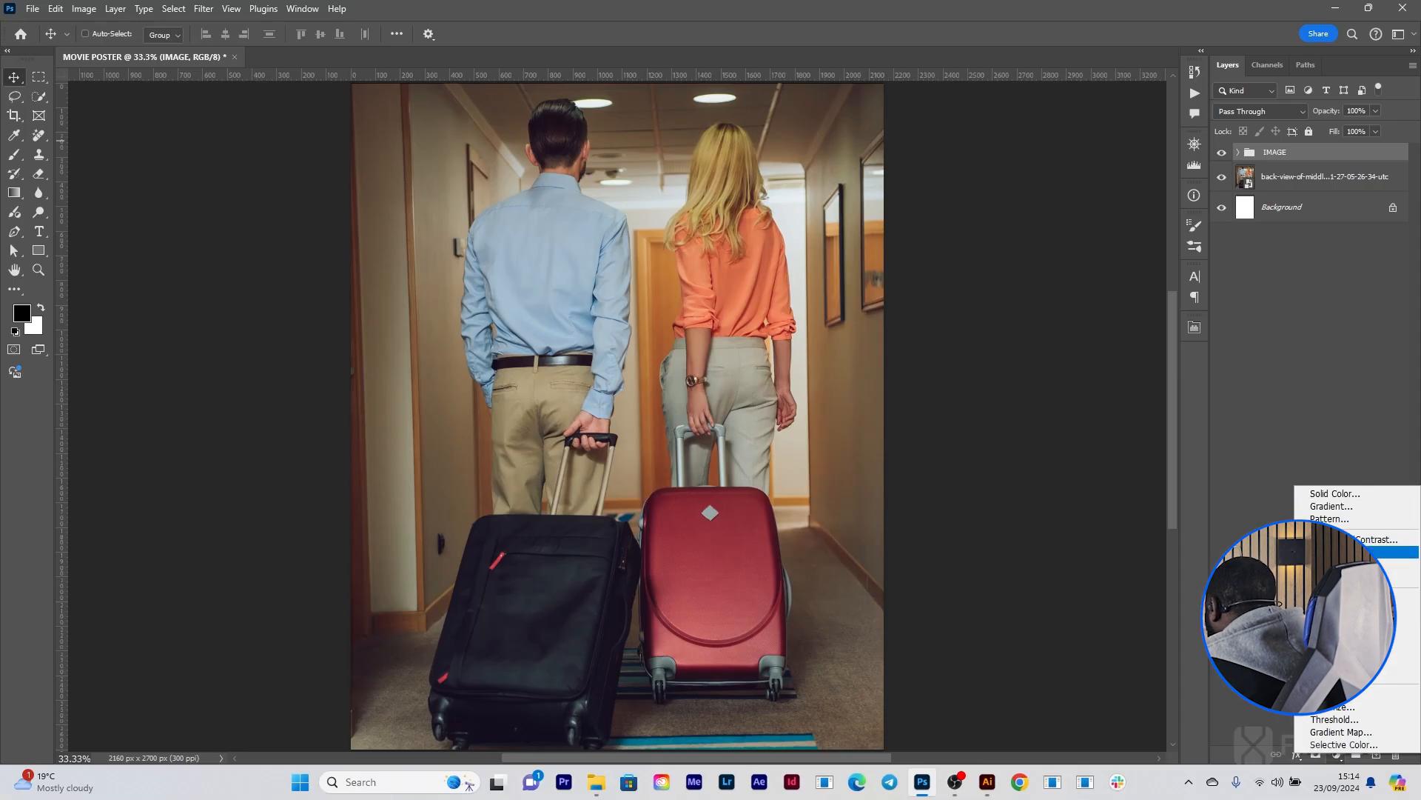
click(1332, 564)
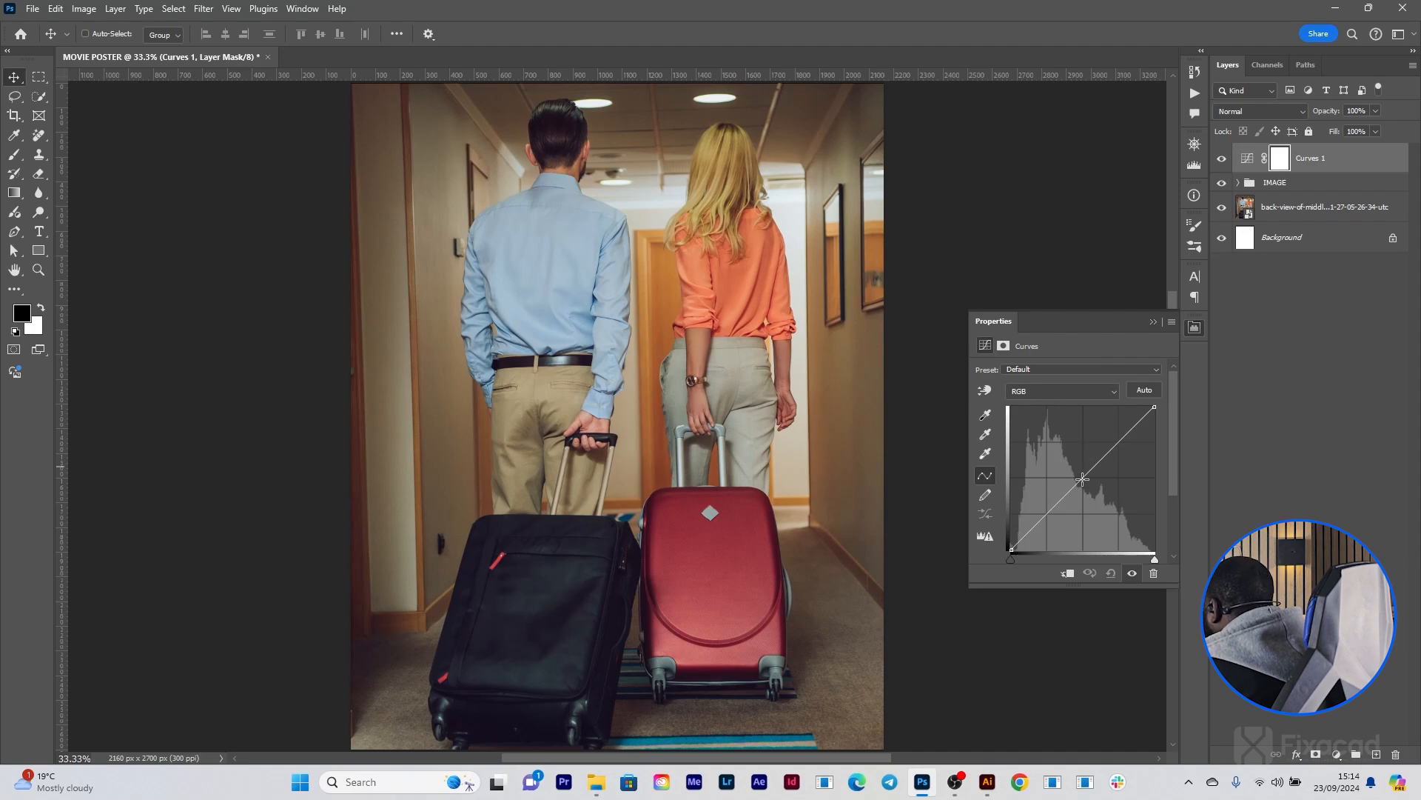
Step: Darken the whole image by pulling the RGB curve's midtones down and lowering its white end point
drag(1082, 479, 1106, 503)
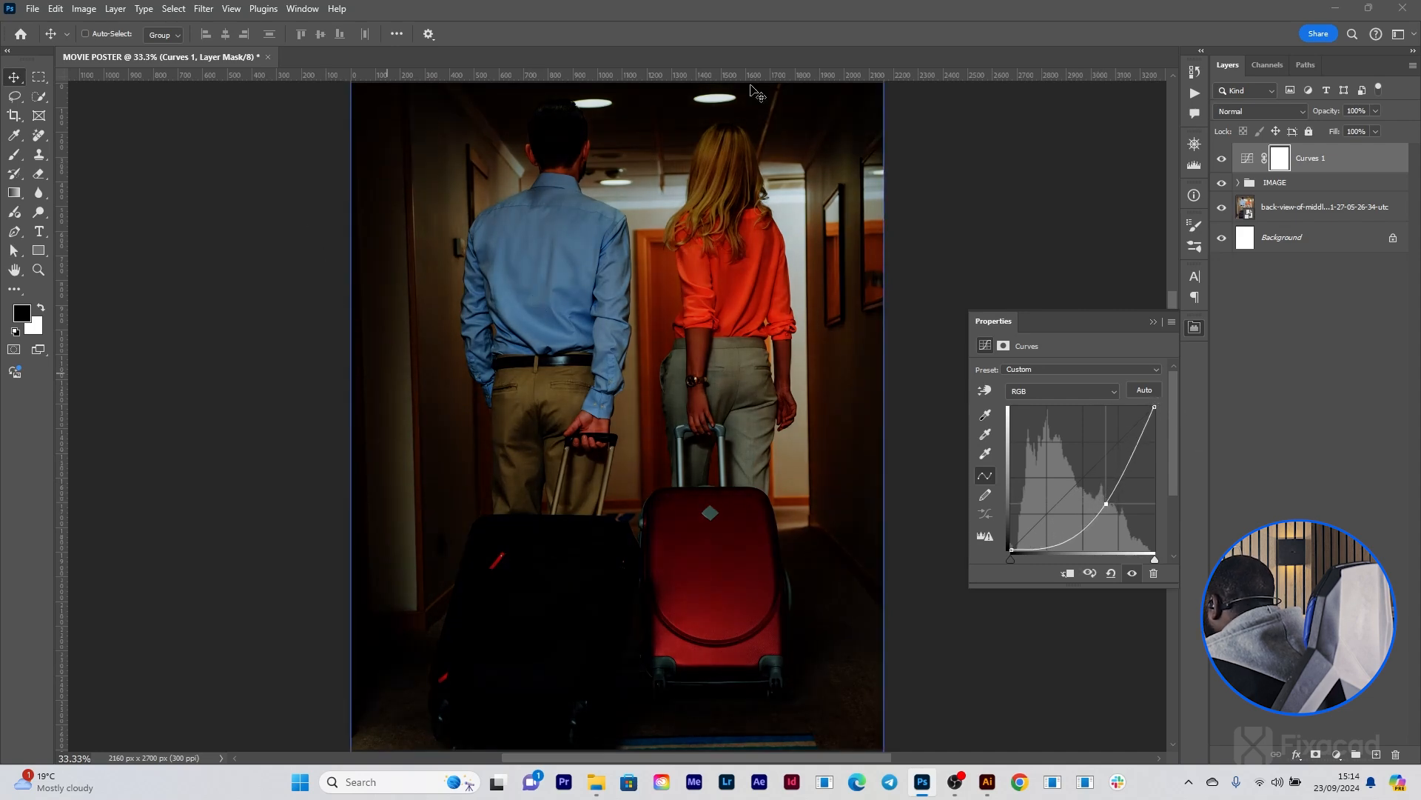
drag(1156, 407, 1157, 467)
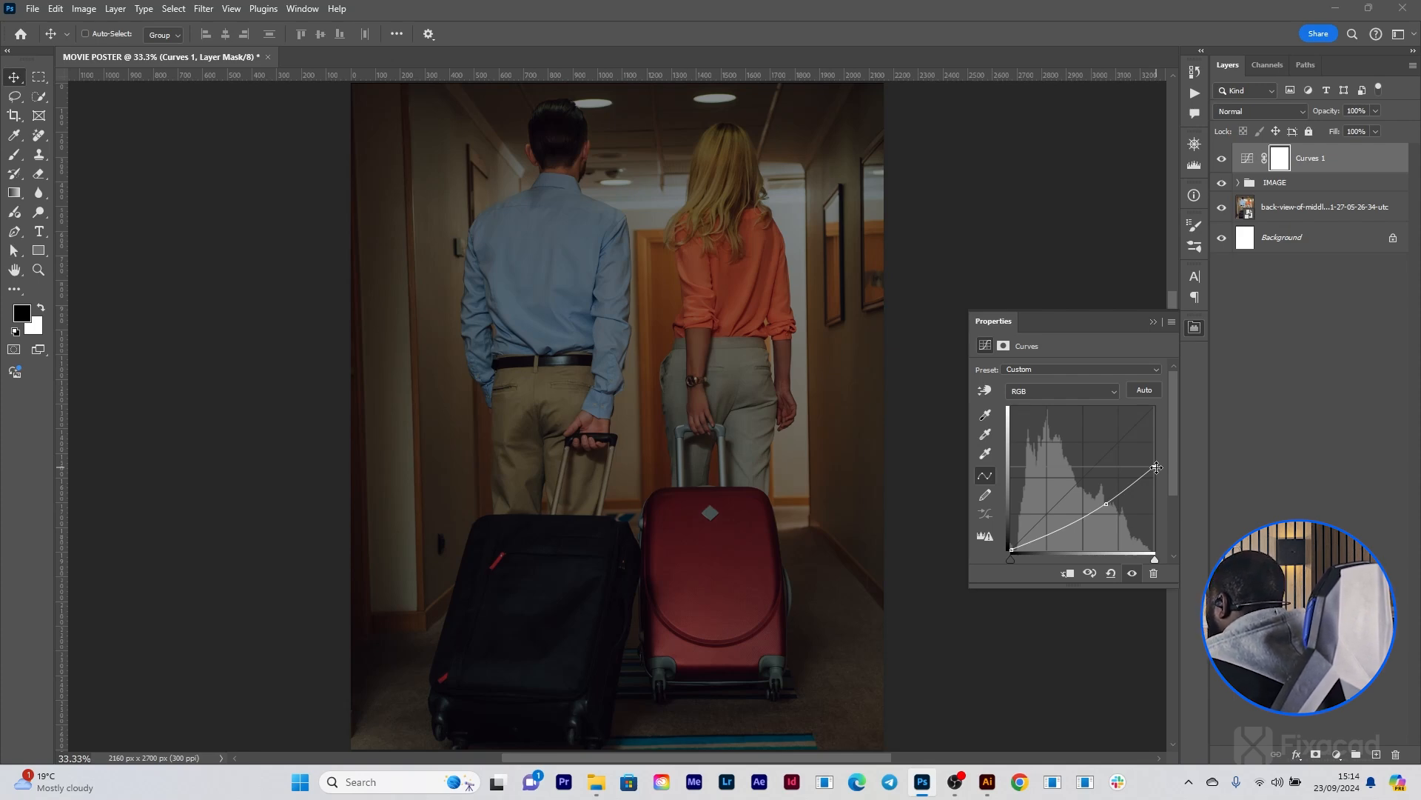
click(1152, 323)
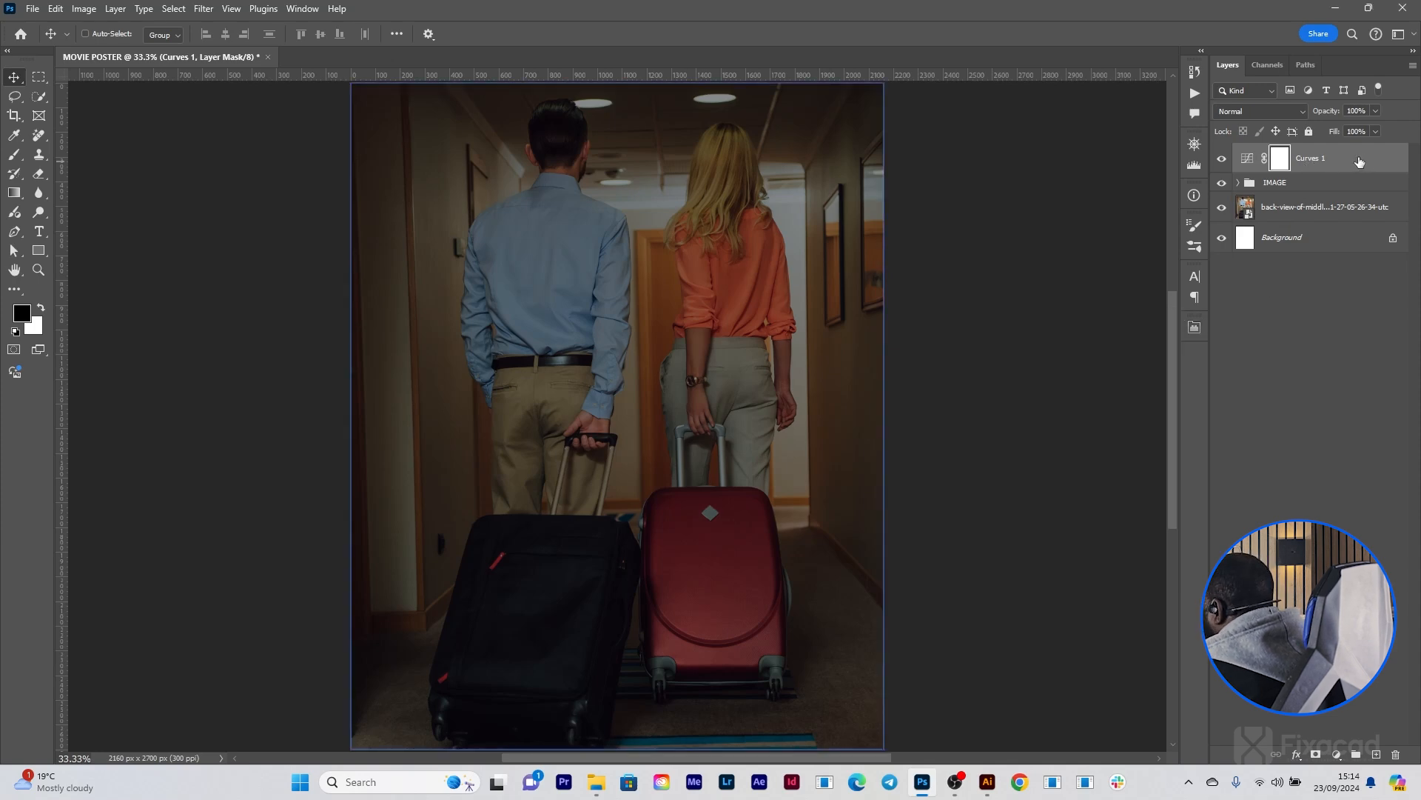
Step: Put the Curves 1 adjustment in its own group named "CUrve layer"
key(ctrl+g)
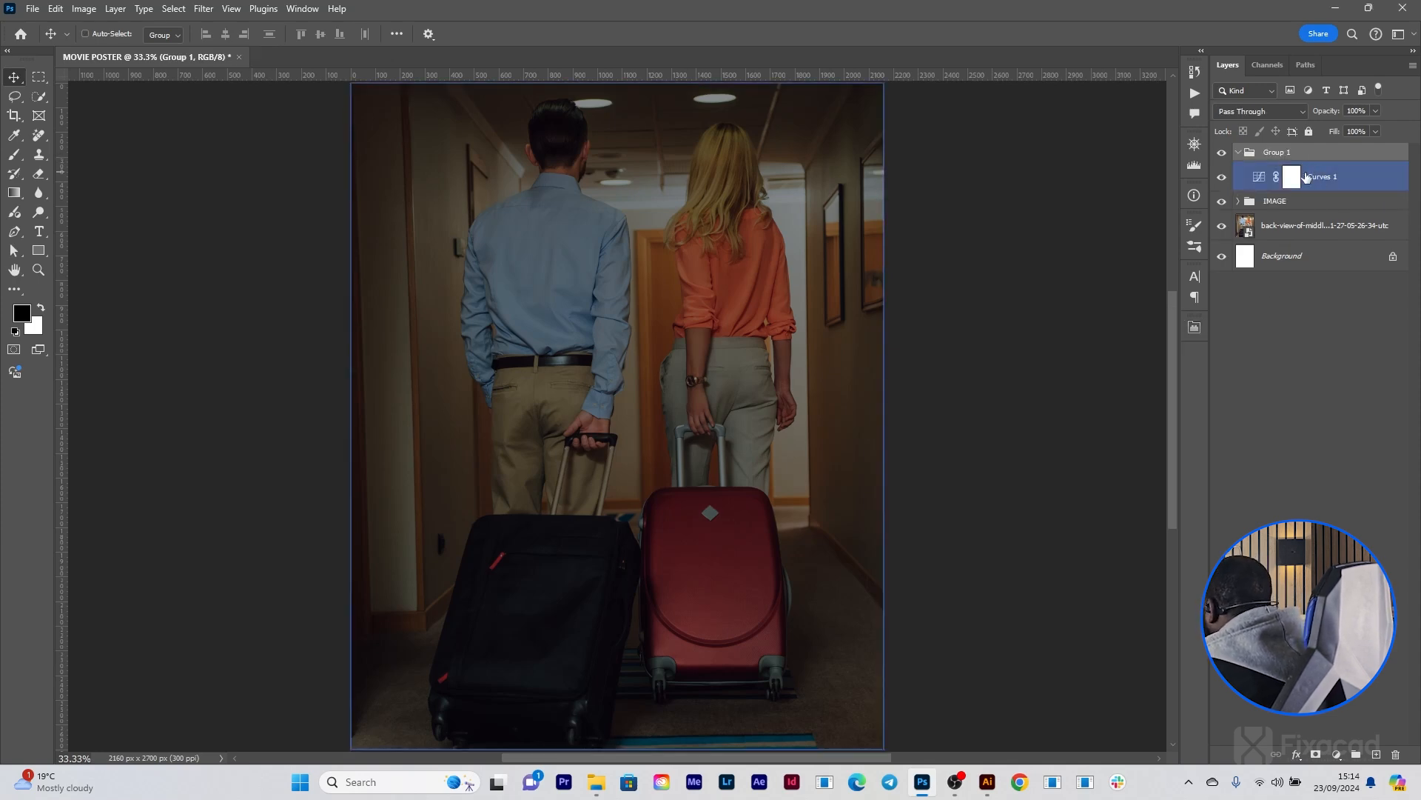
double_click(1276, 153)
text(CUrve lat)
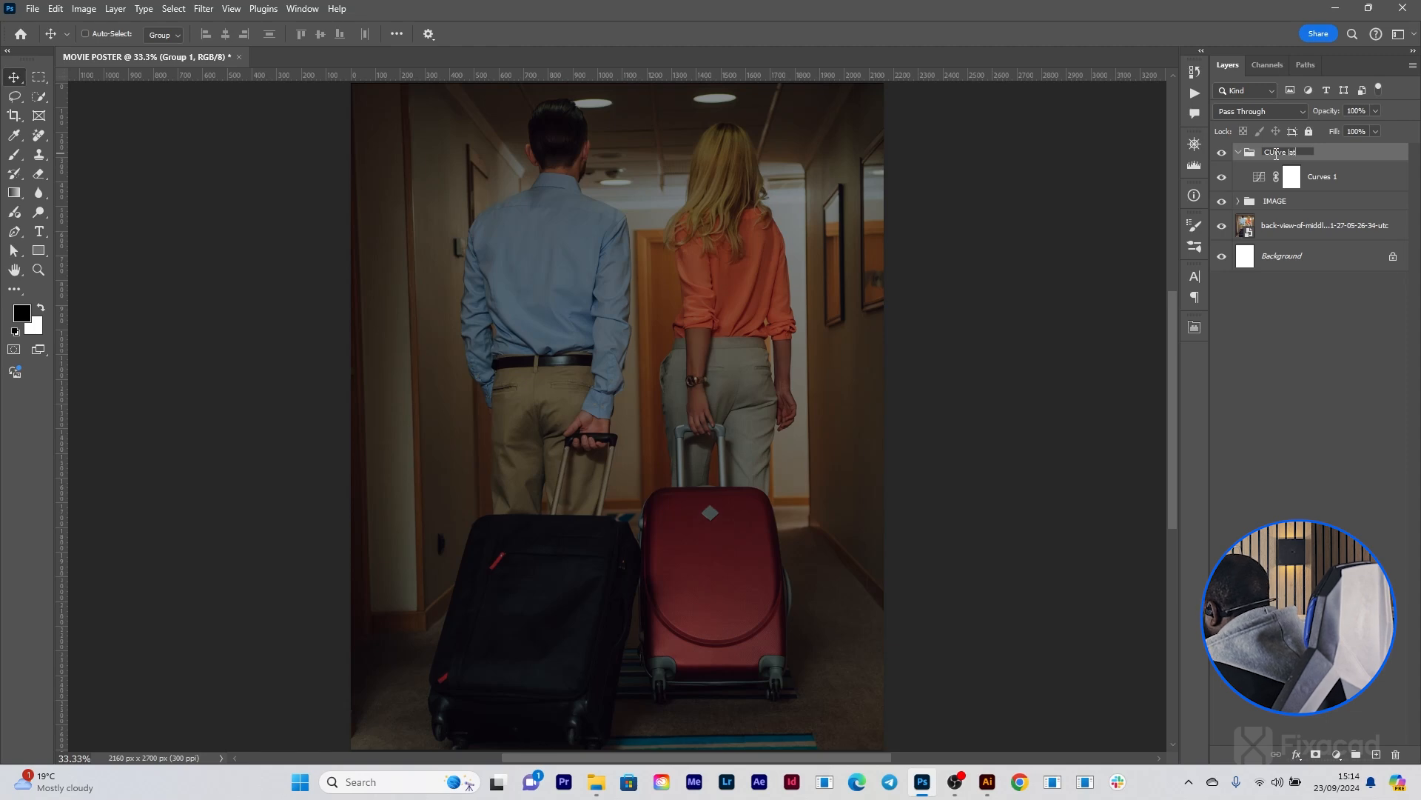
key(Return)
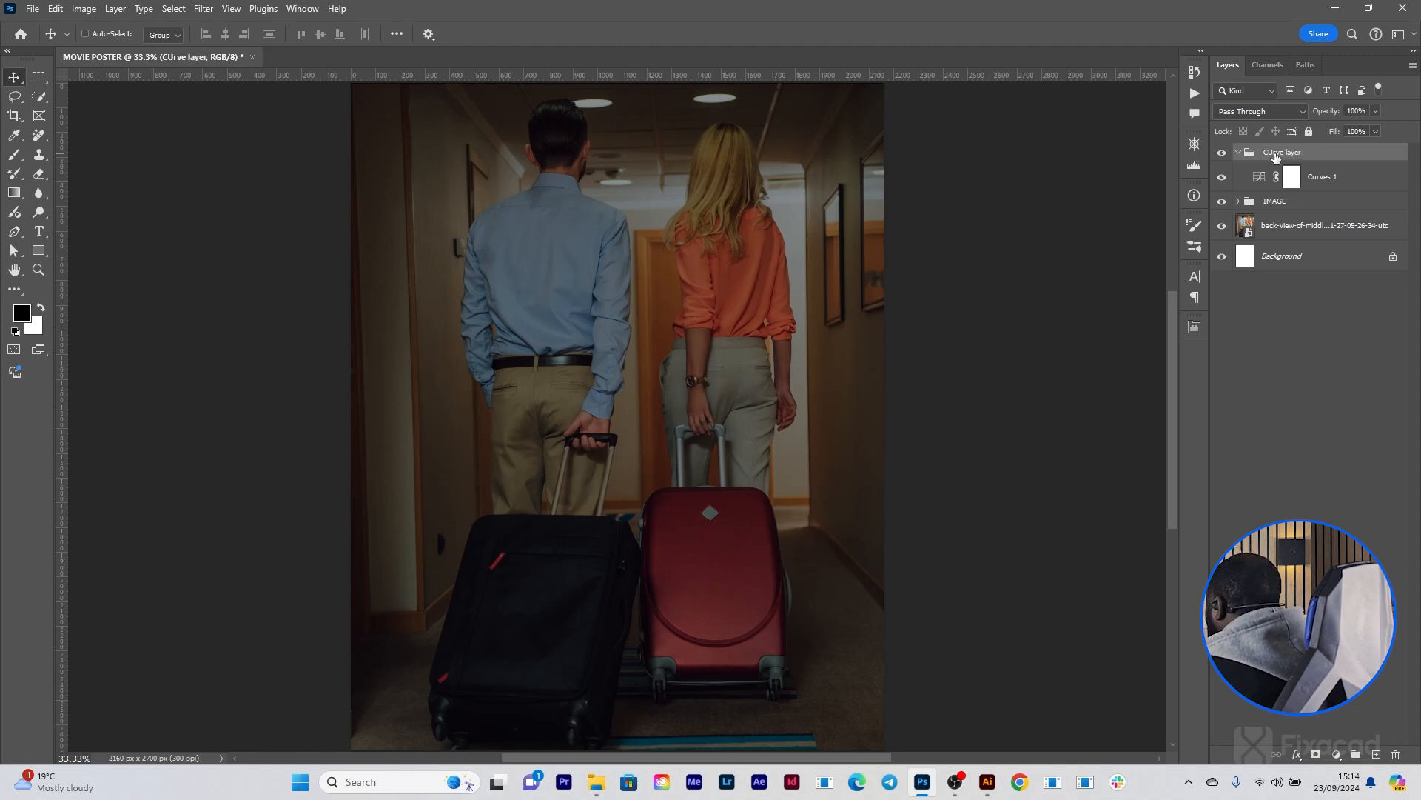
Step: Paint one black dab on the Curves 1 mask over the couple's upper bodies with a 1600 px brush at 100% hardness
click(1286, 175)
click(1288, 179)
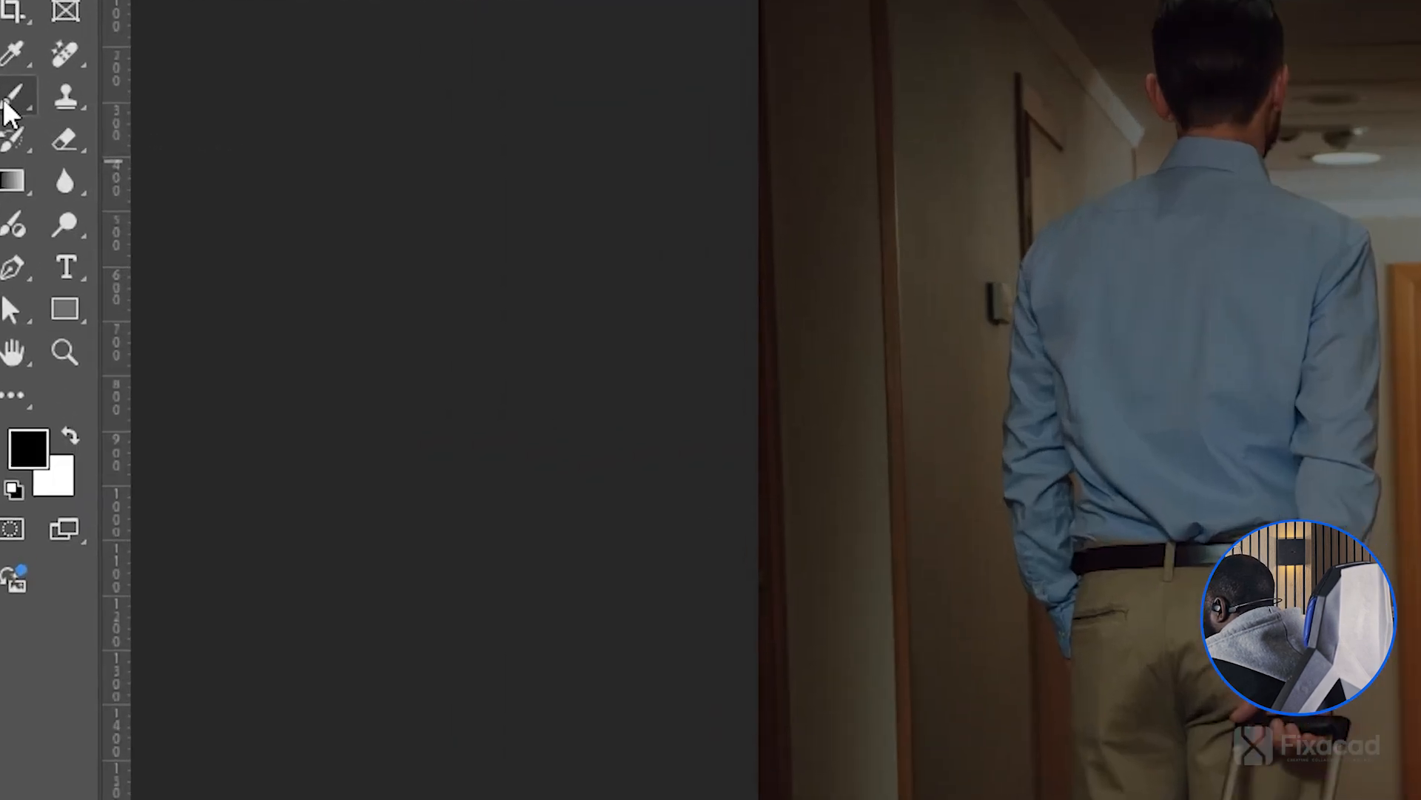
click(11, 155)
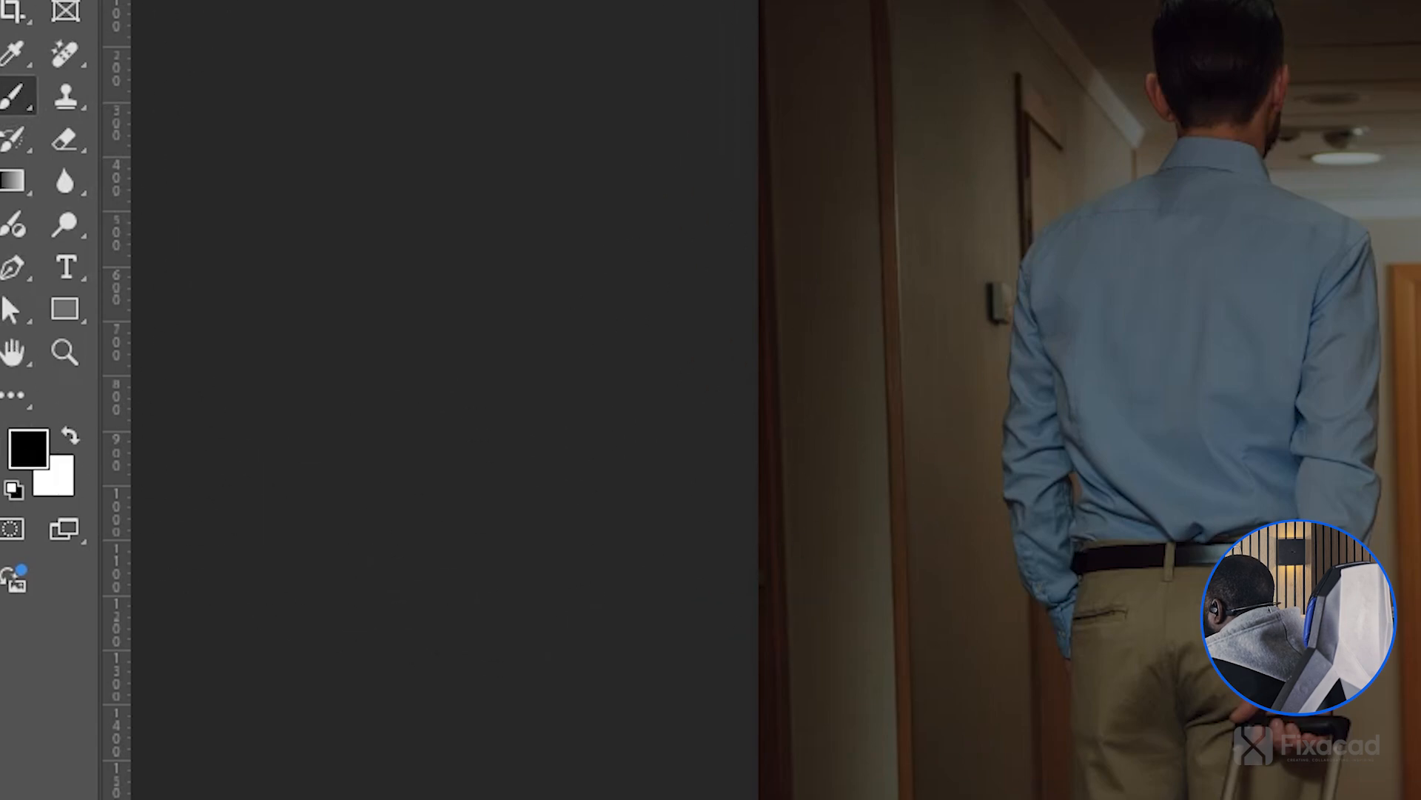
click(106, 34)
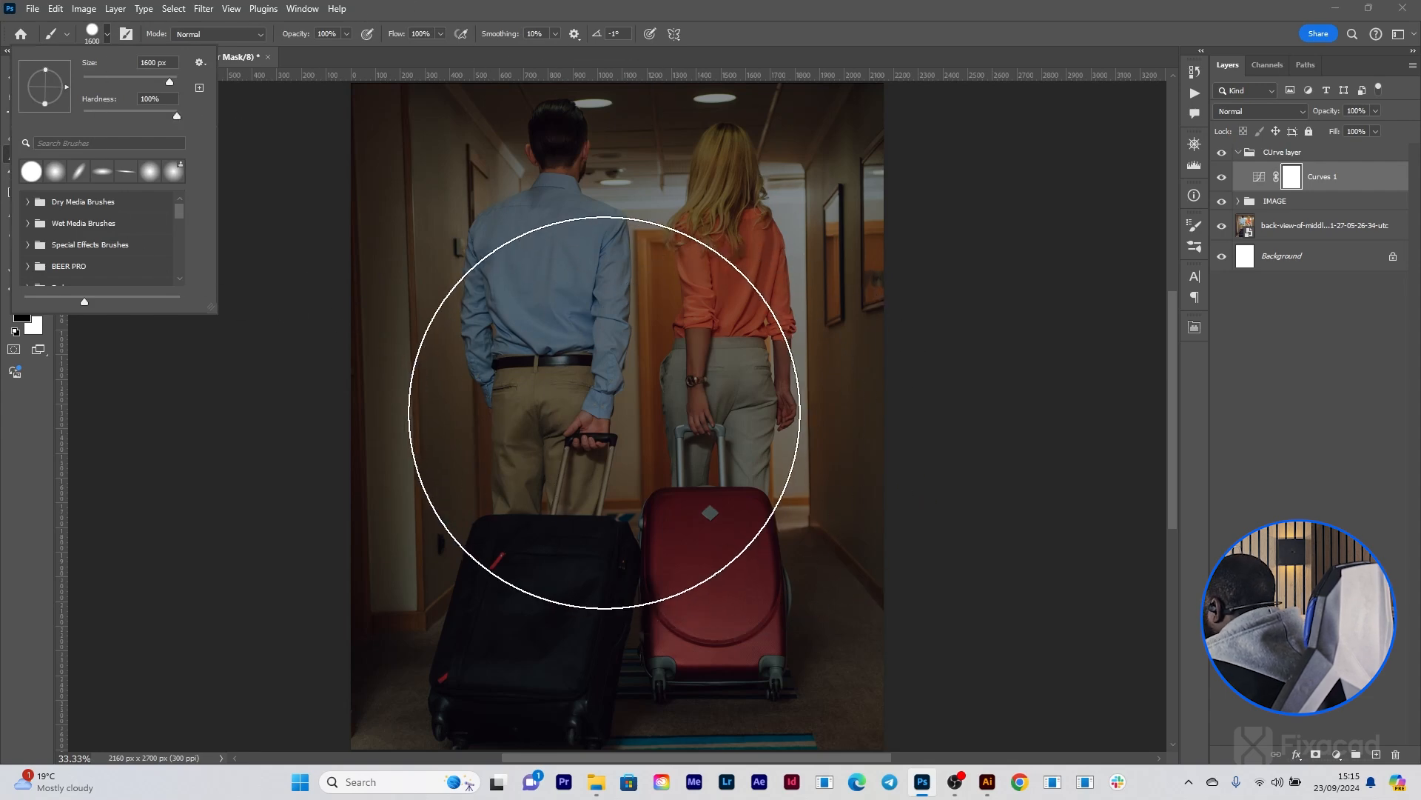
click(22, 318)
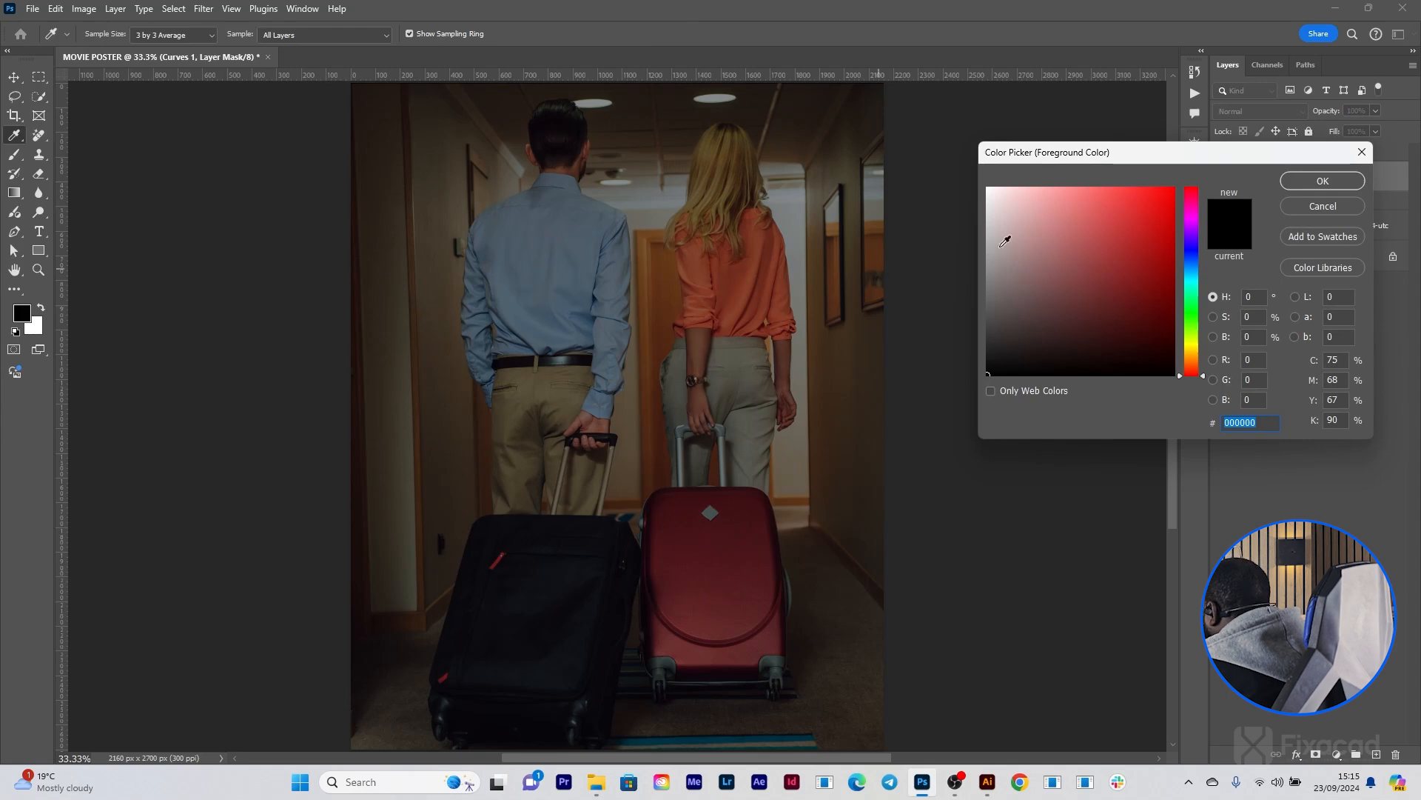
click(1358, 202)
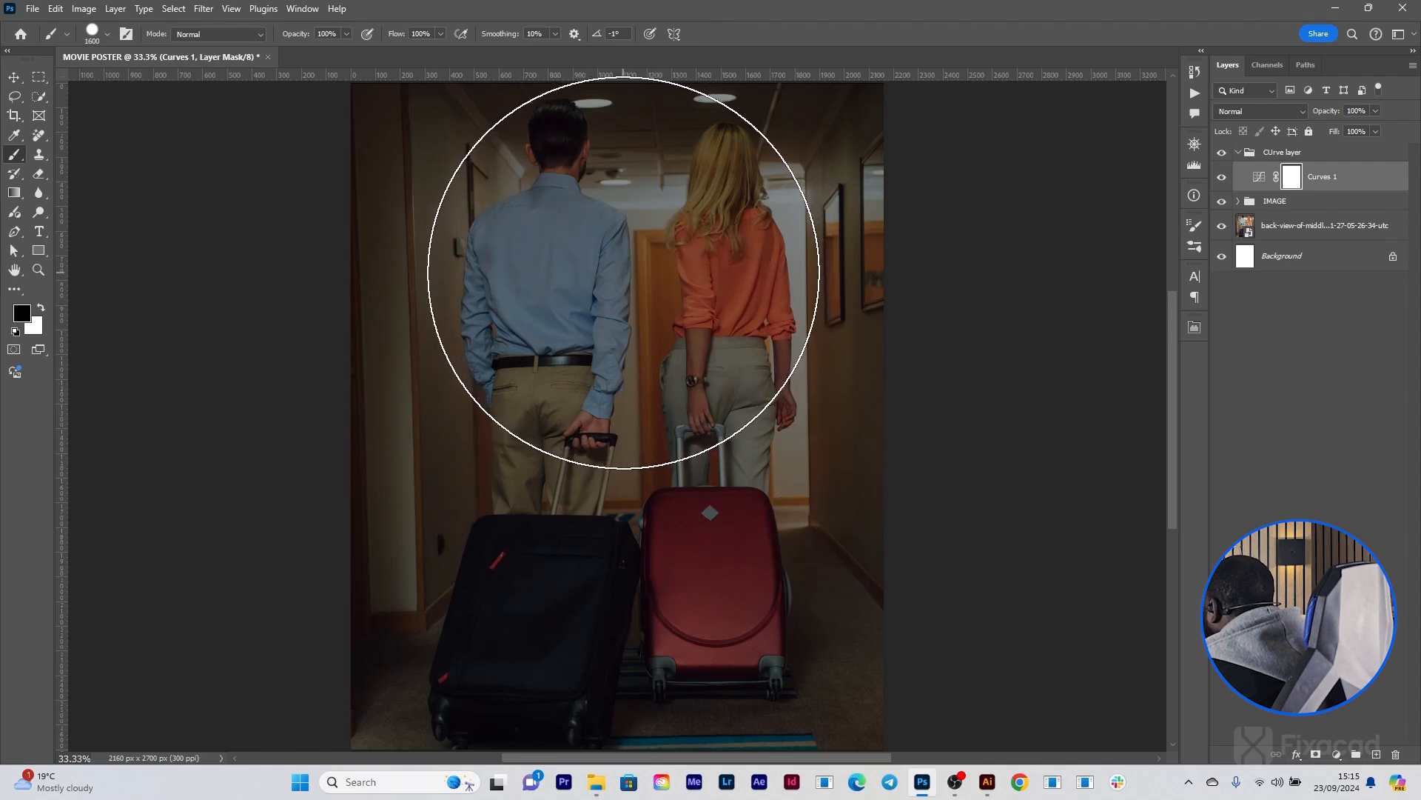
click(623, 271)
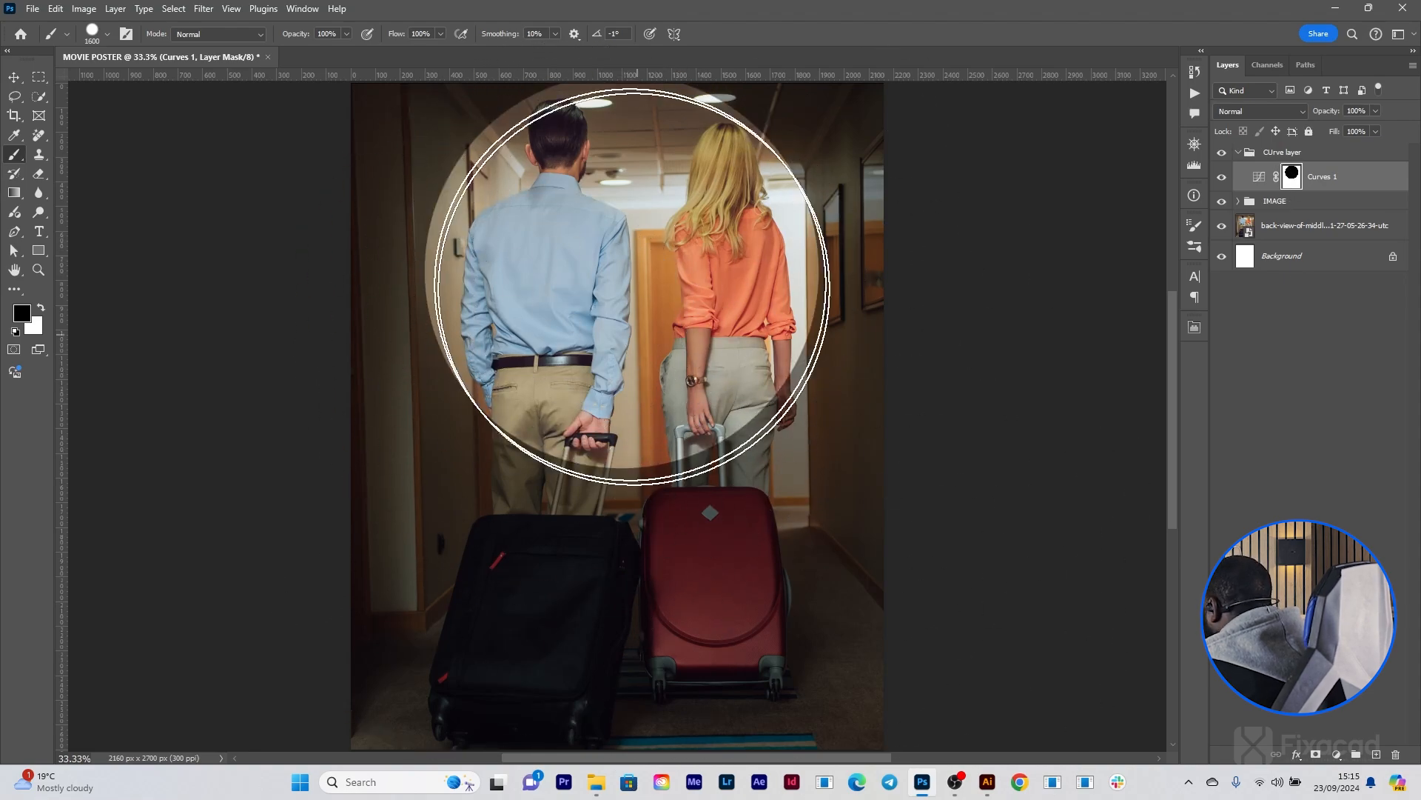
click(14, 76)
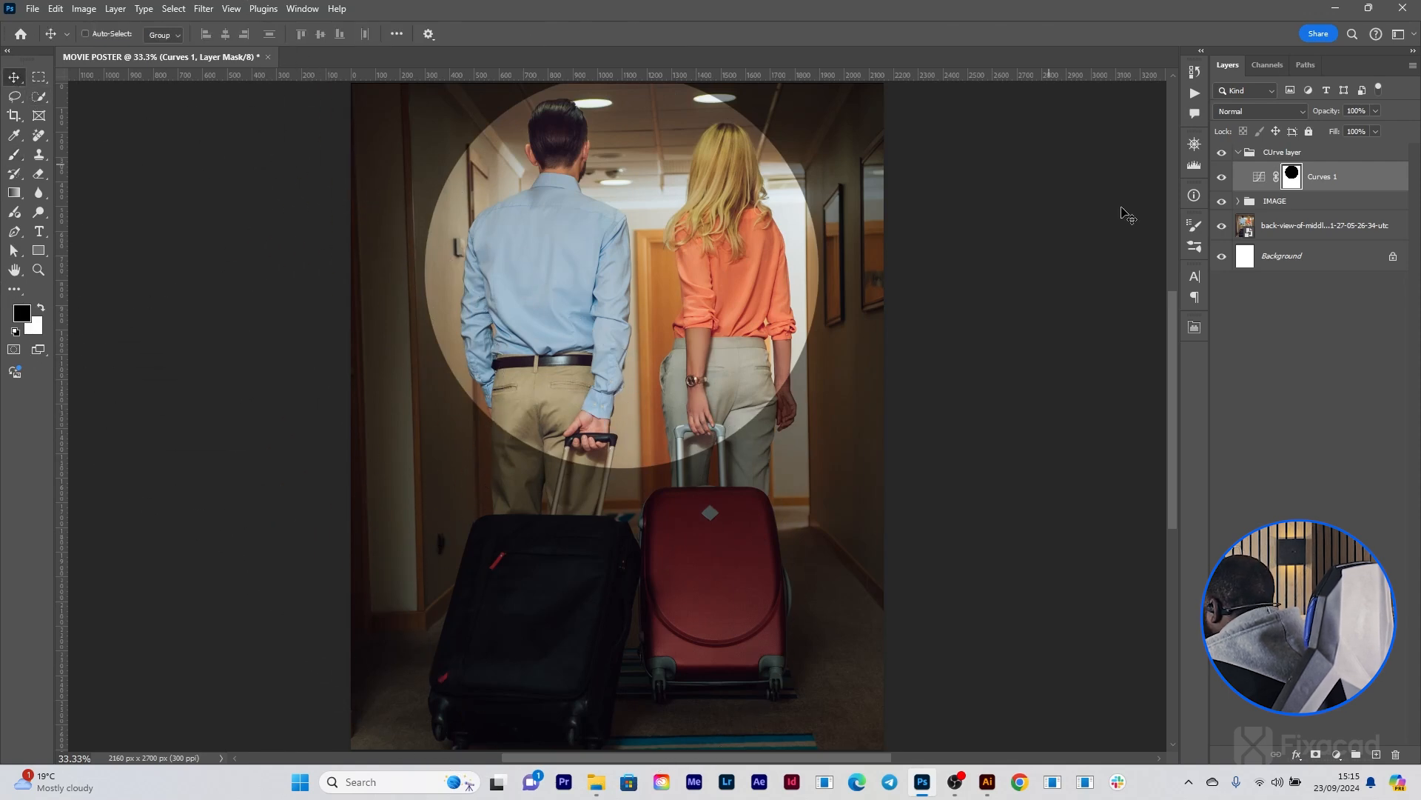
Step: Soften the spotlight edge by feathering the Curves 1 mask to 165.7 px with density at 100%
double_click(1291, 176)
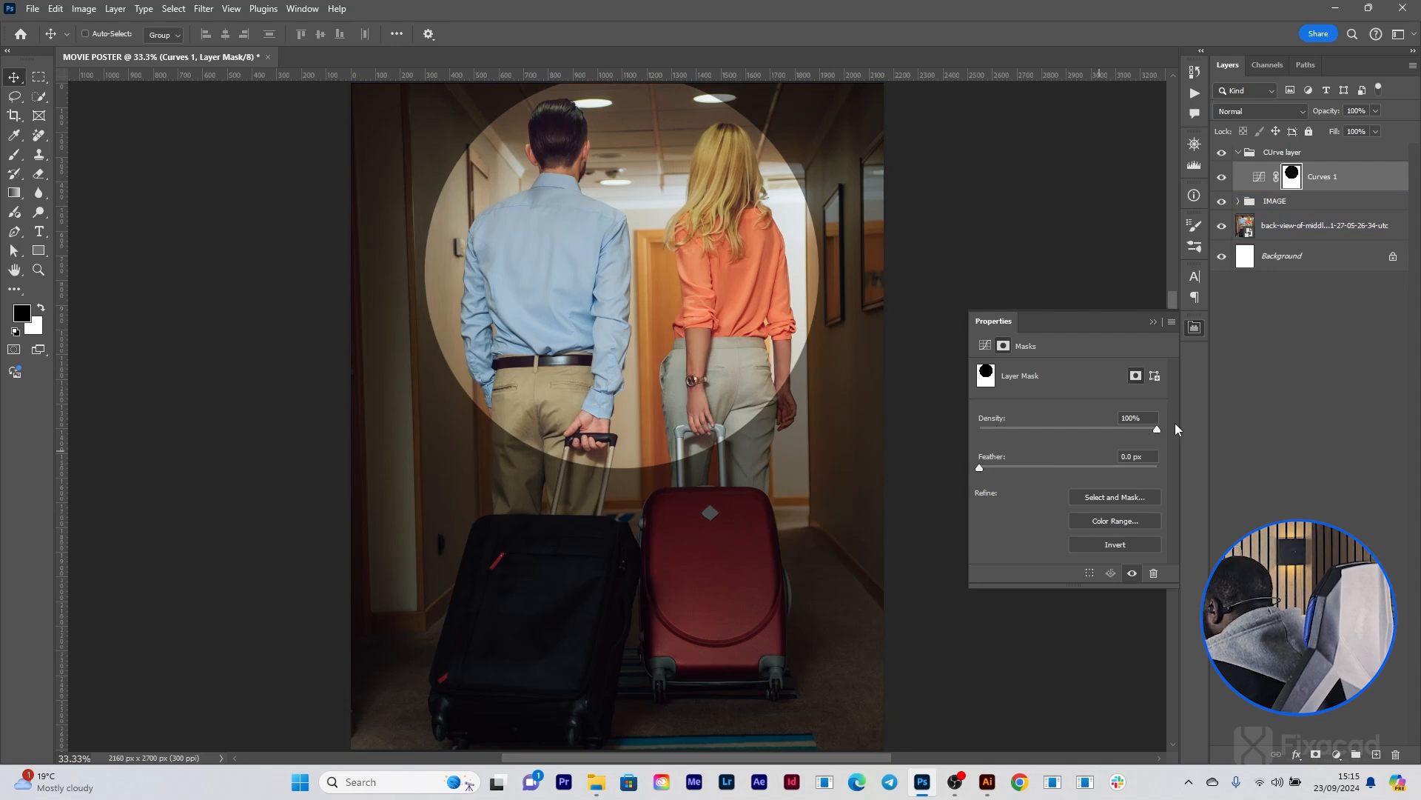
drag(1036, 480, 1048, 474)
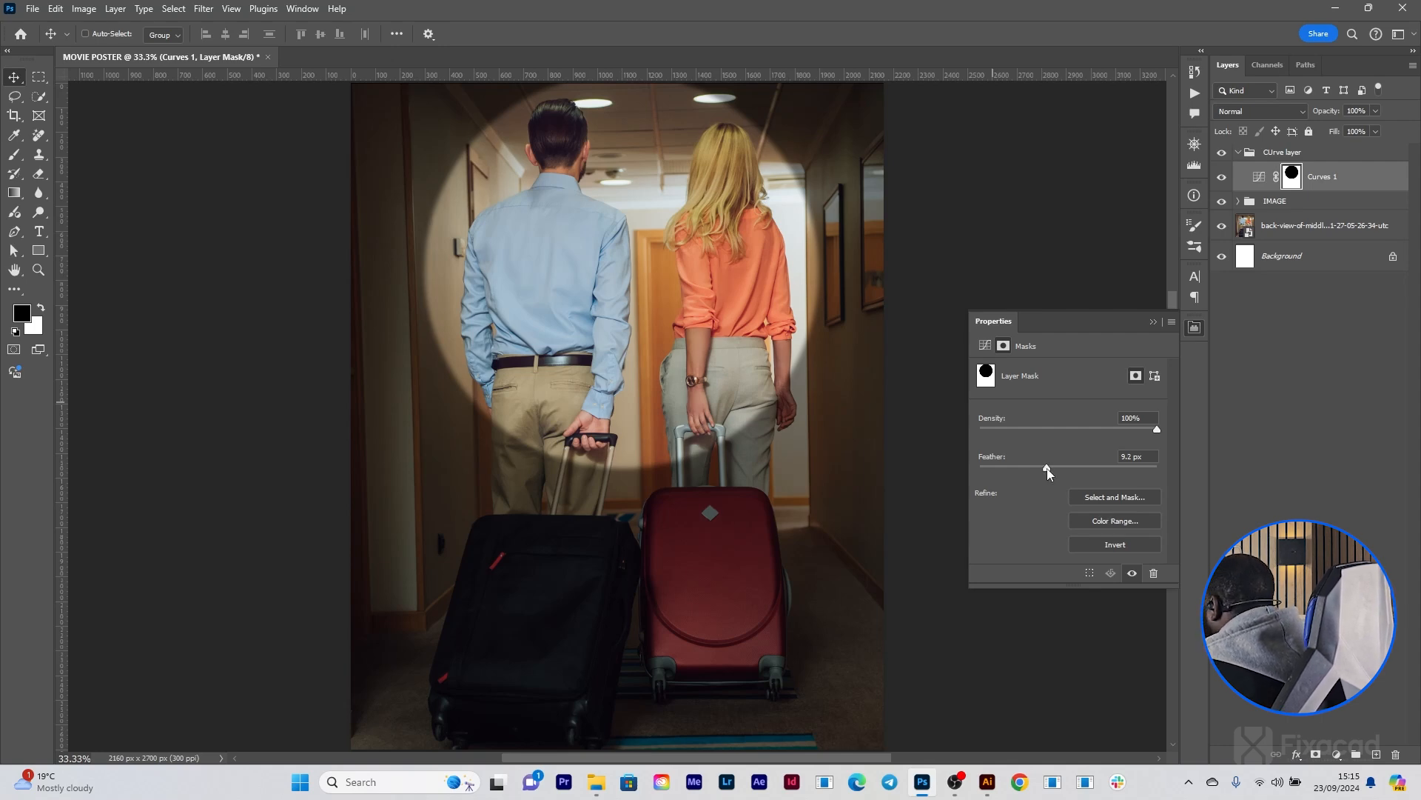
drag(1075, 469, 1105, 471)
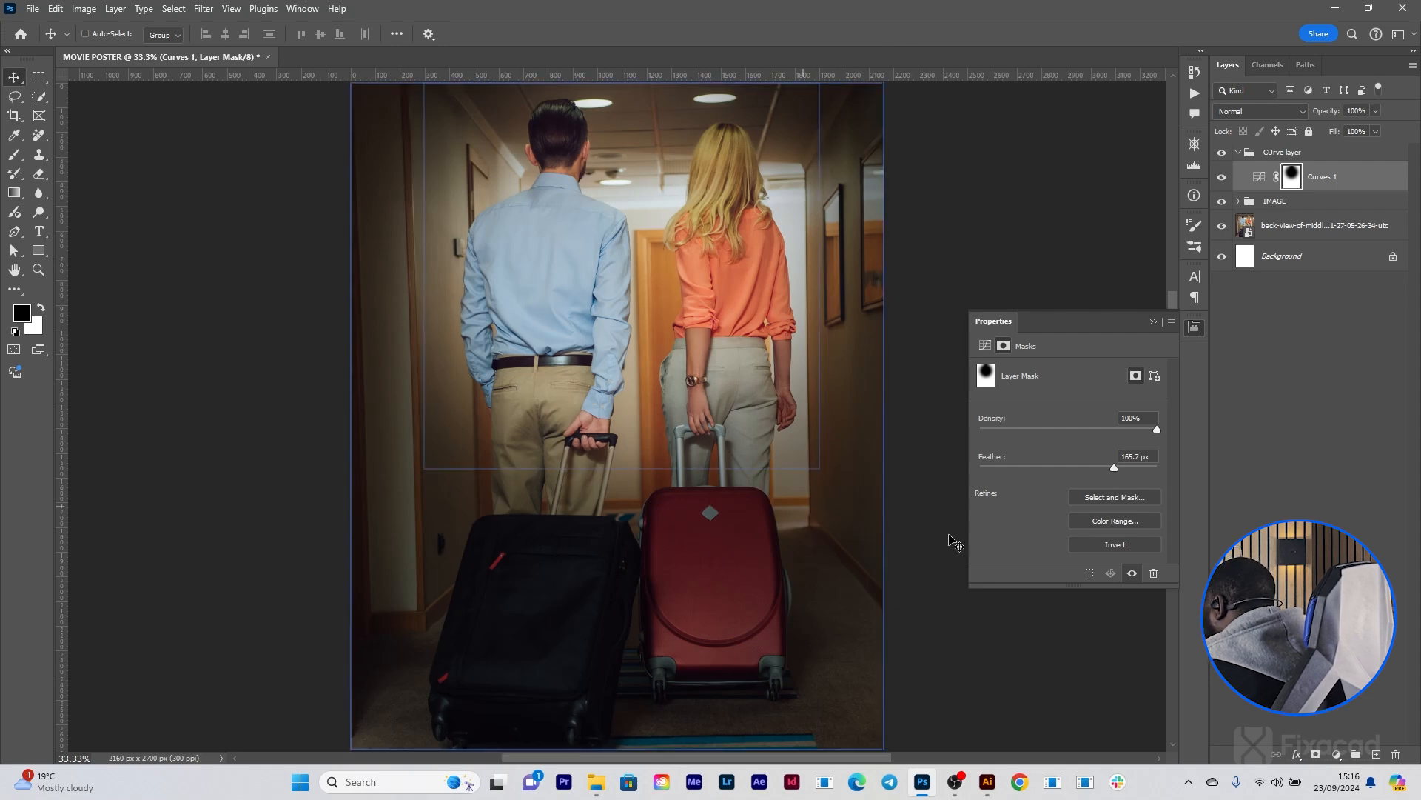
drag(1157, 429, 1049, 424)
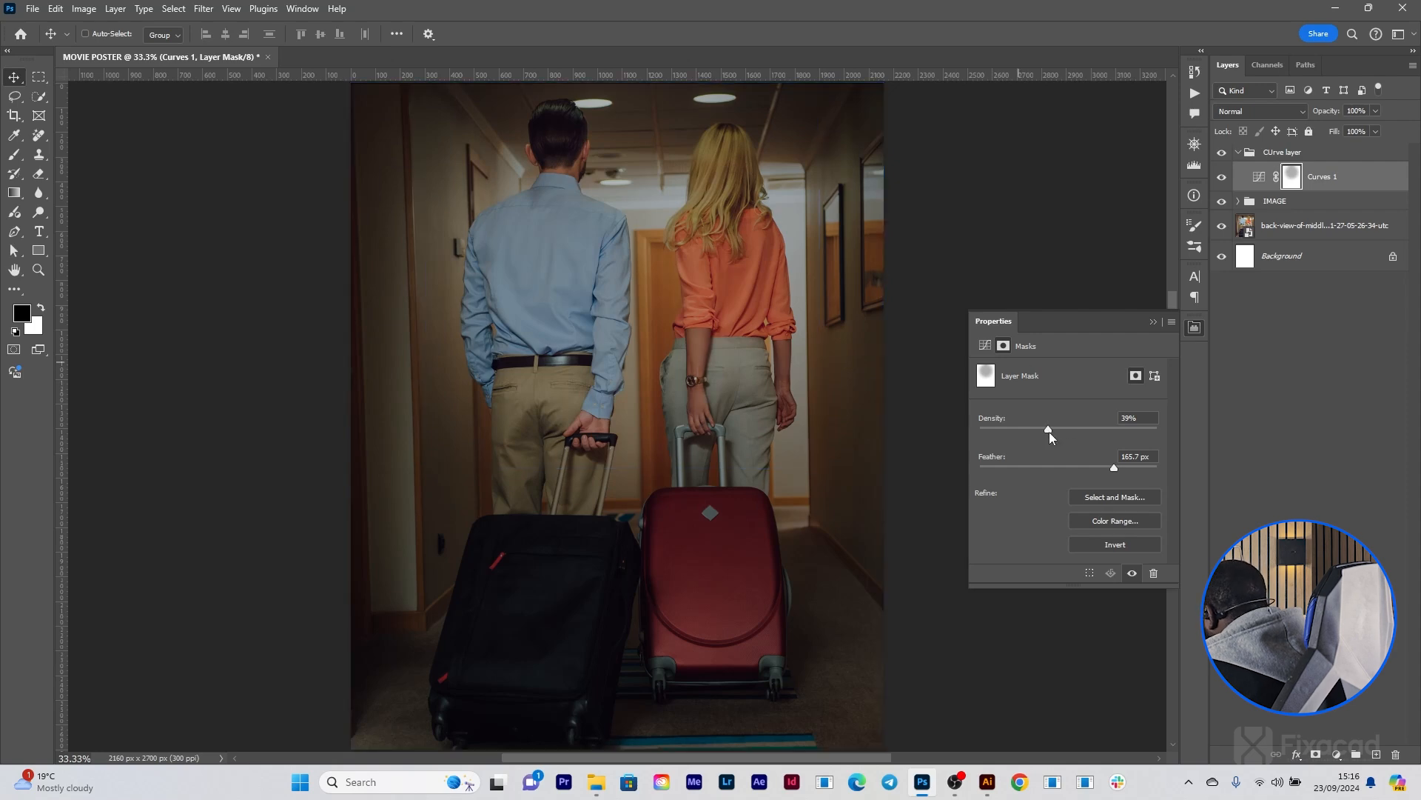
drag(1049, 429, 1225, 461)
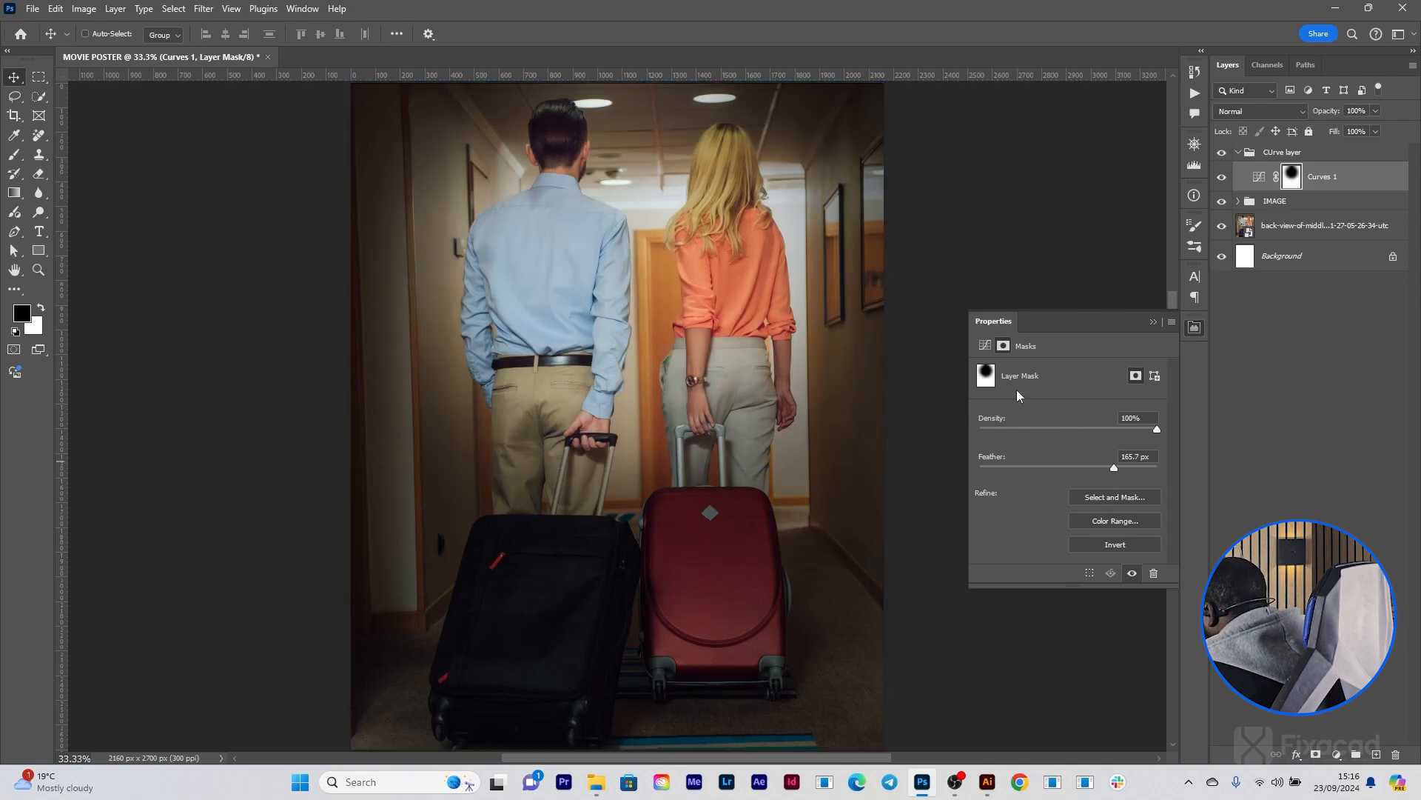
click(1153, 322)
Step: Reduce the Curves 1 layer's opacity to 77%
click(1271, 153)
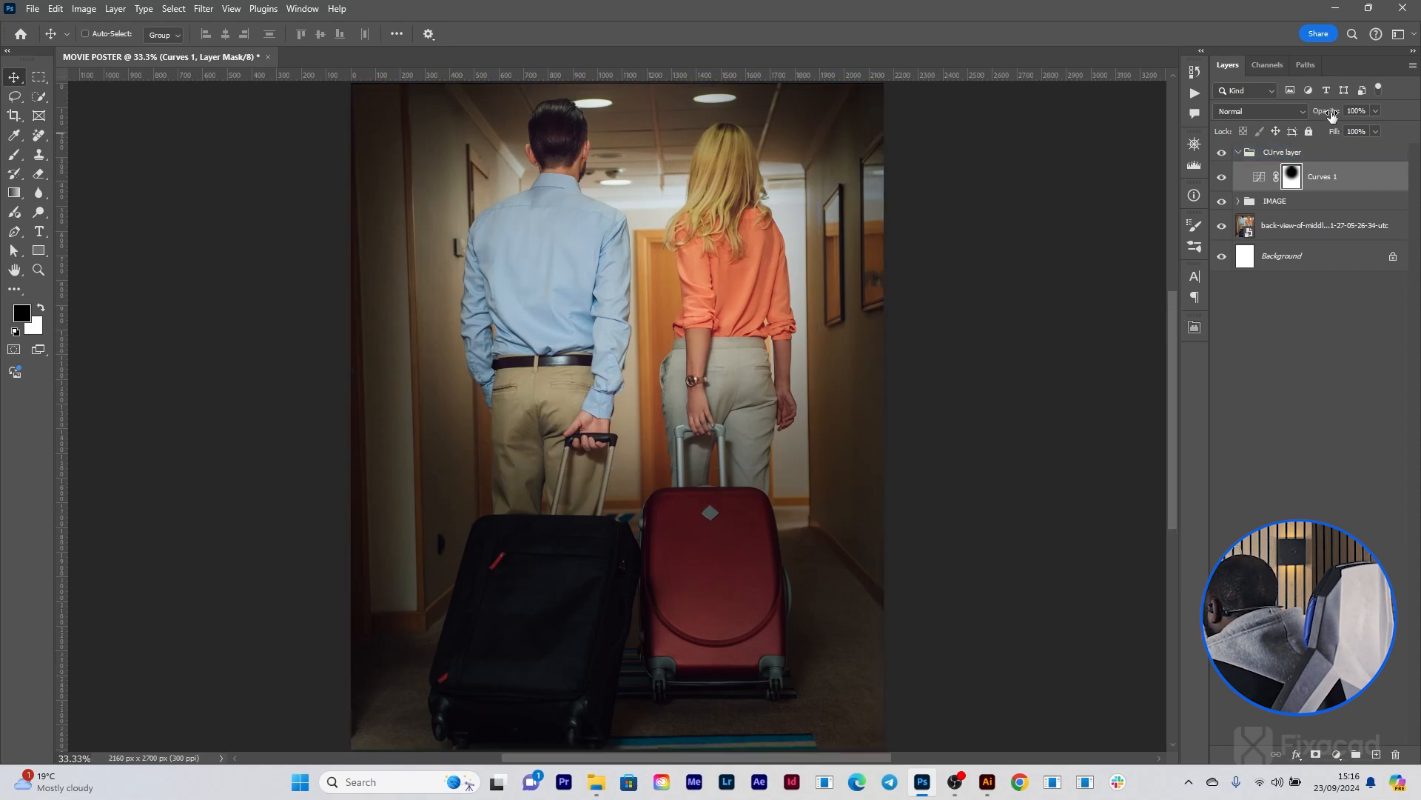
click(1331, 225)
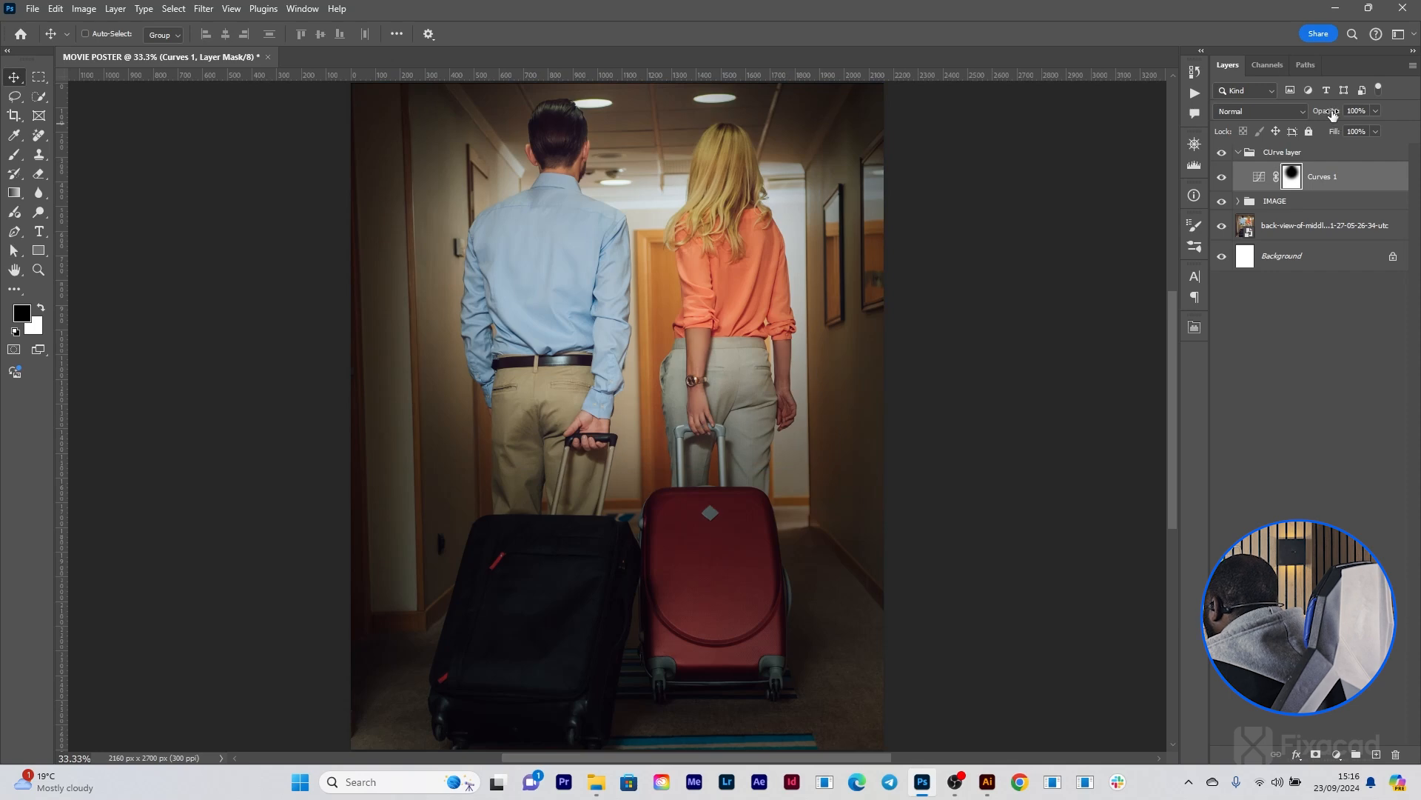
drag(1333, 113, 1315, 112)
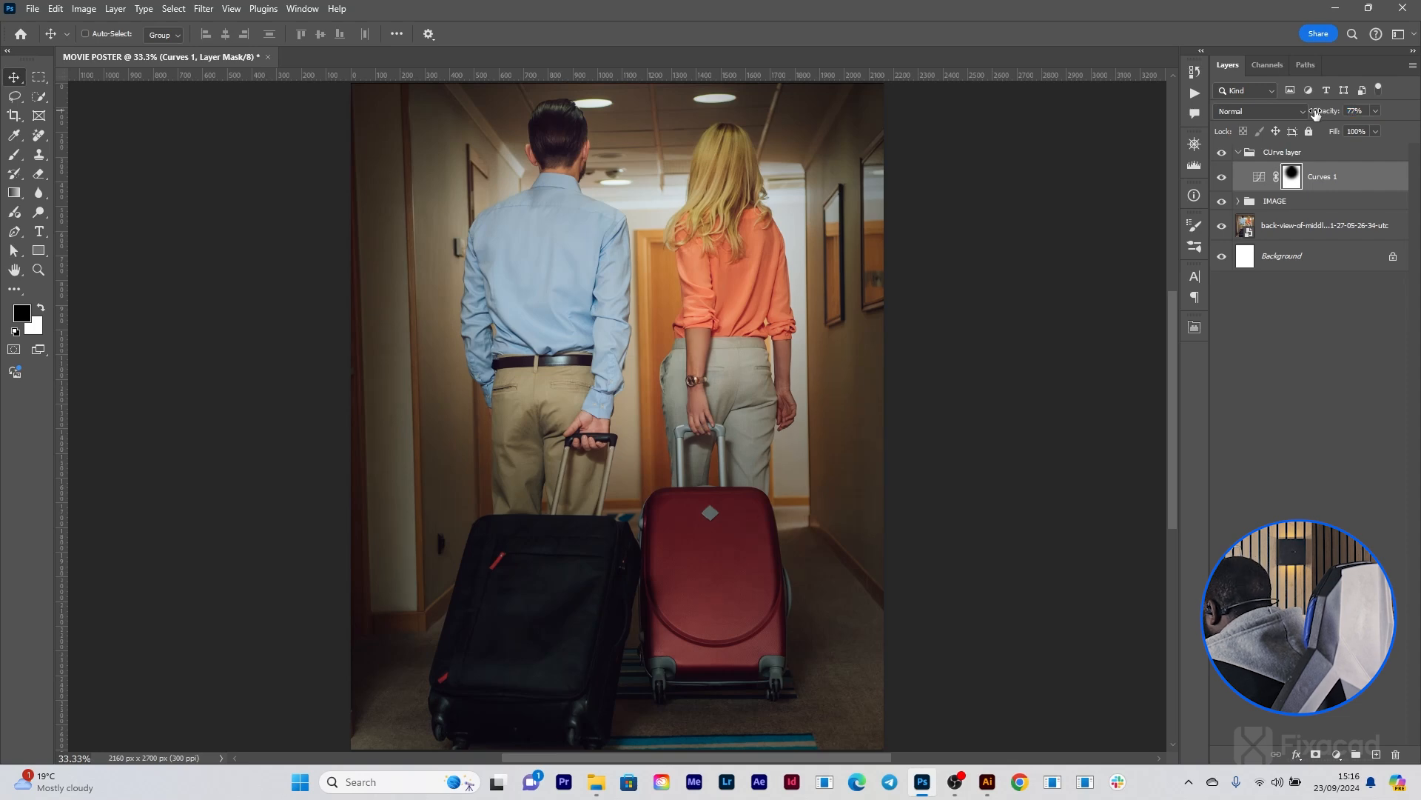
Step: Compare the photo with and without the Curves 1 adjustment, and collapse the CUrve layer group
click(1222, 178)
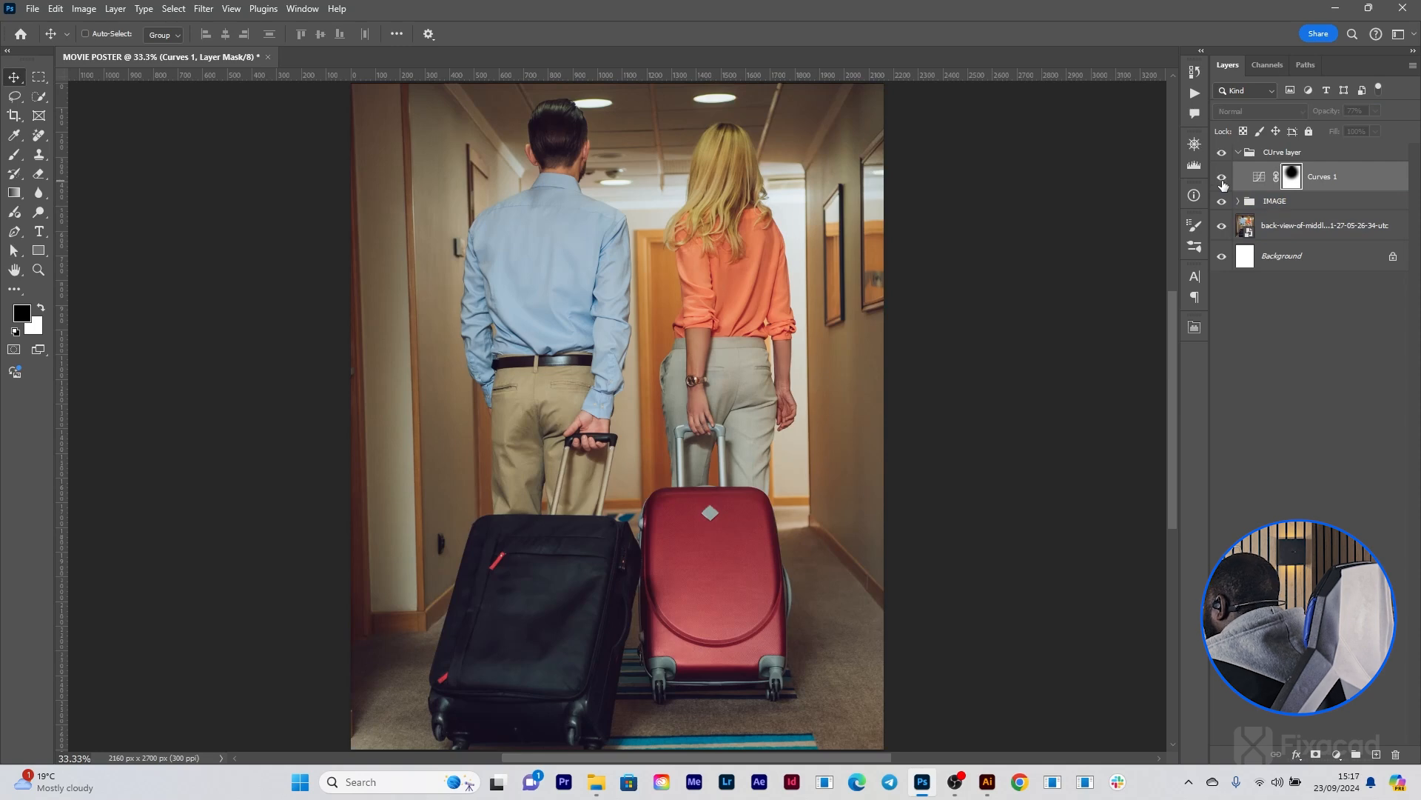
click(1222, 179)
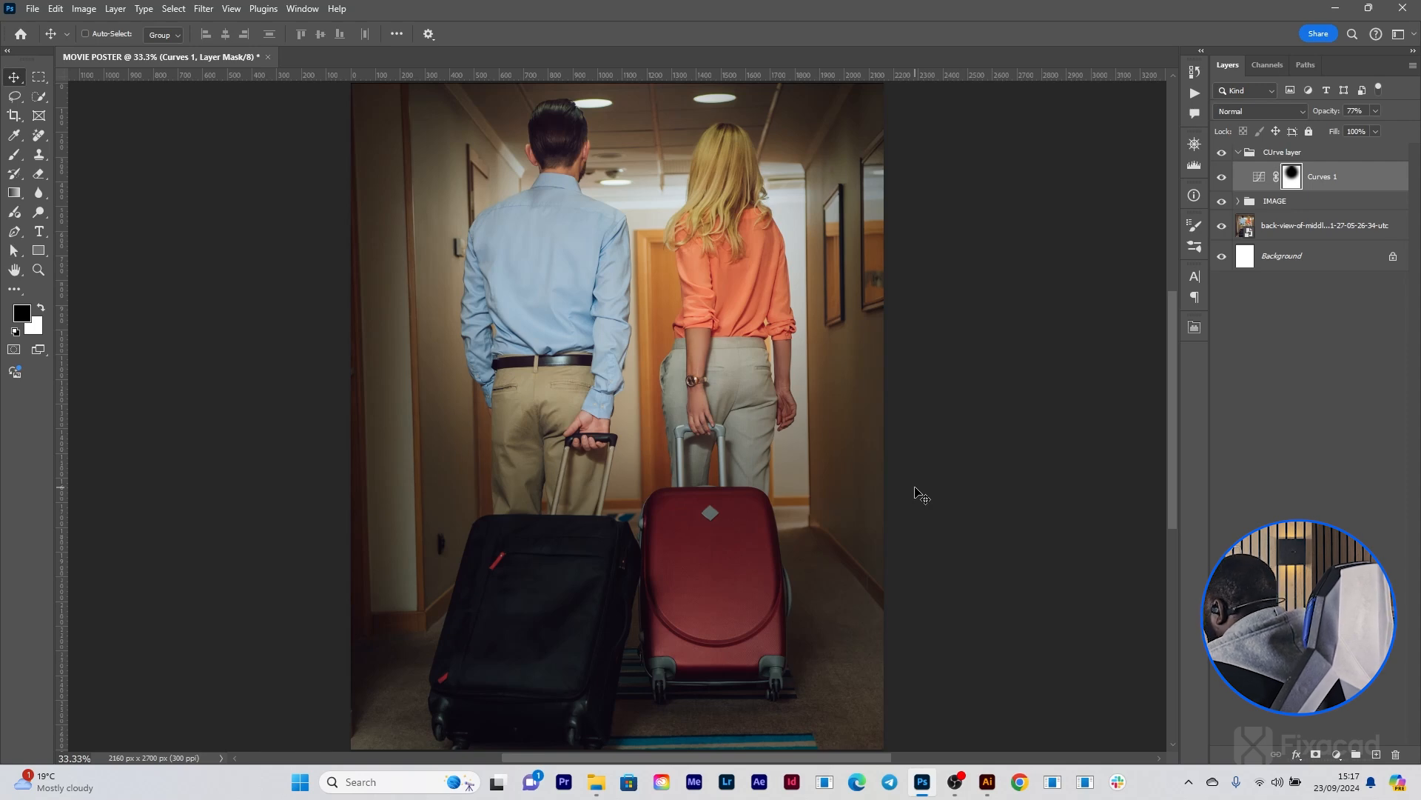
click(1240, 153)
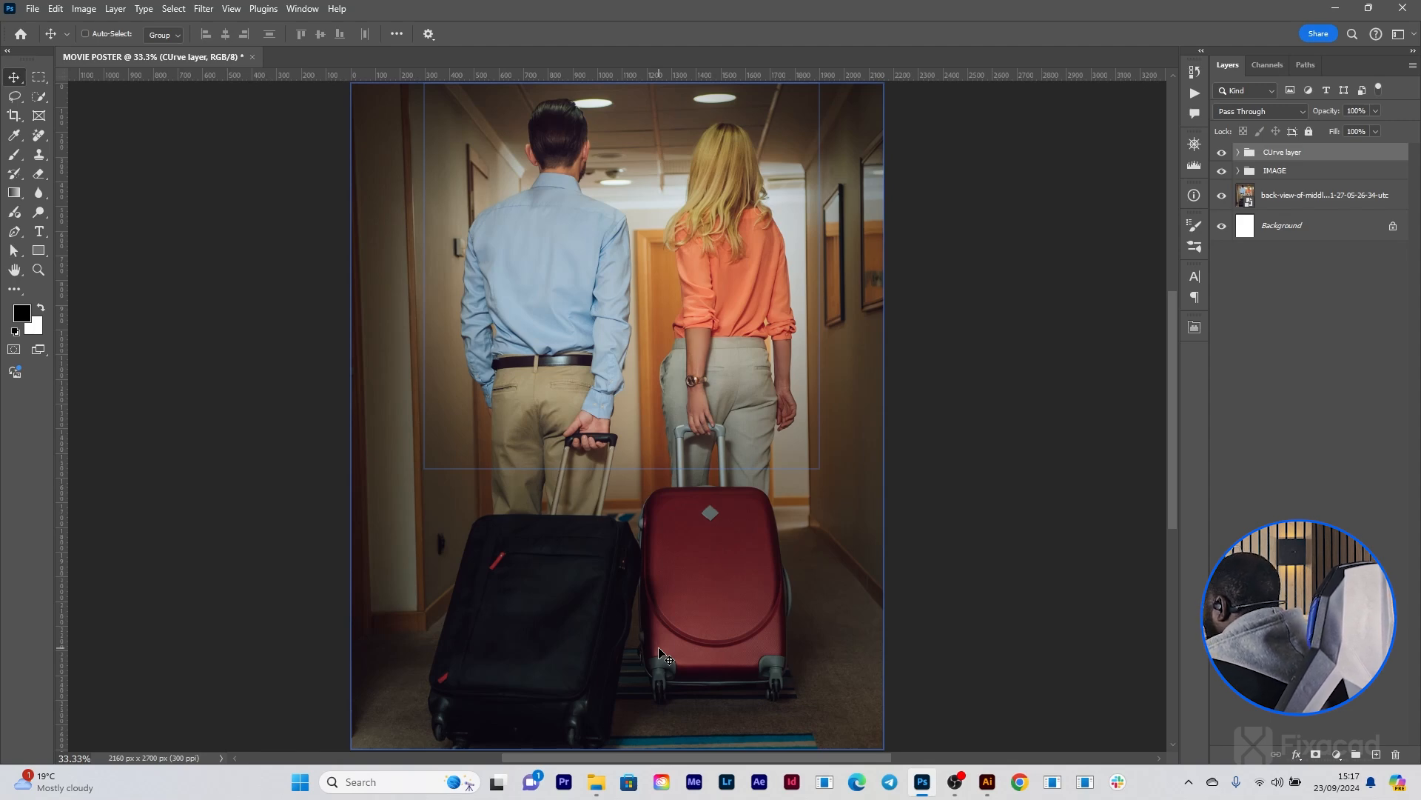
Step: Add the white 36 pt tagline "HOW FAR ARE YOU WILLING TO GO?" and place it across the upper part of the suitcases
click(40, 232)
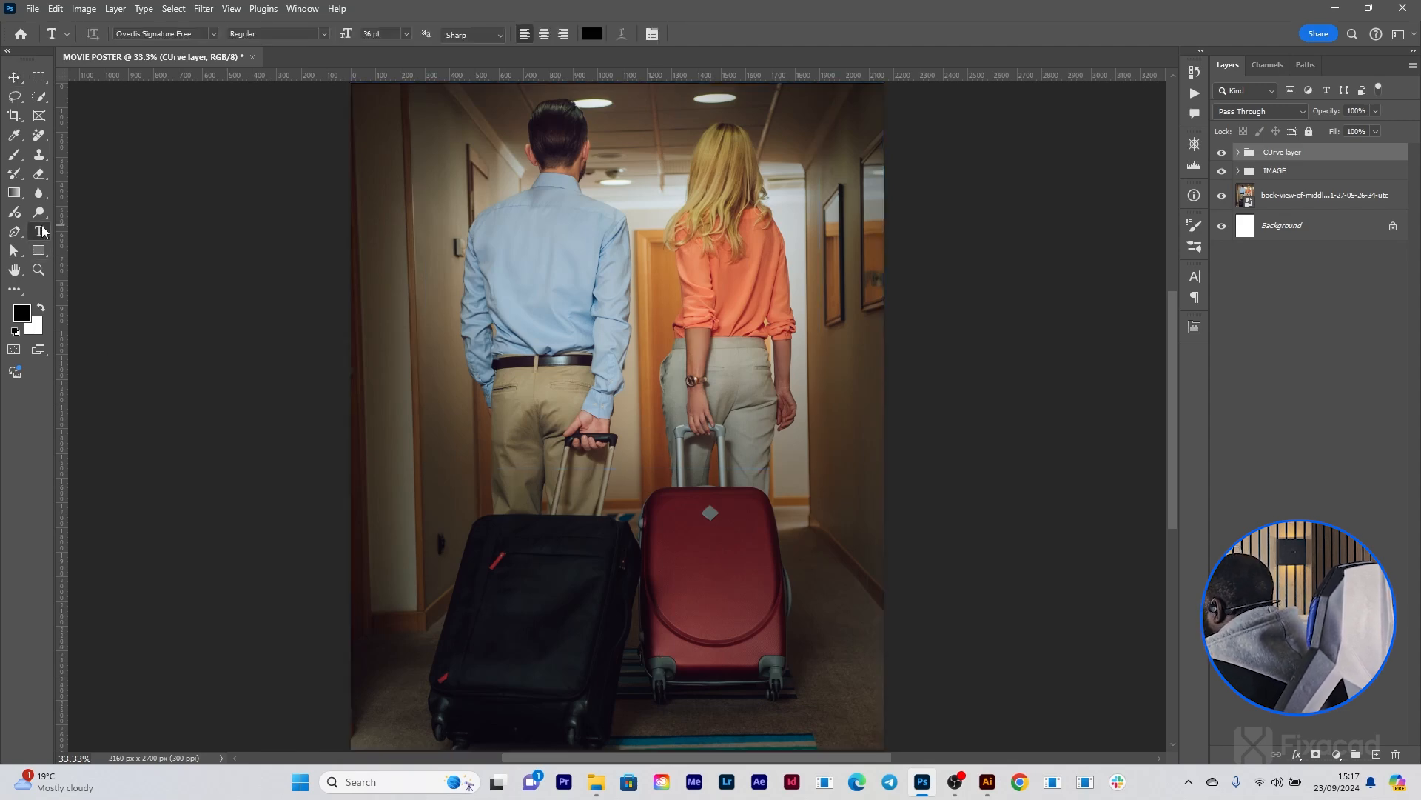
click(506, 524)
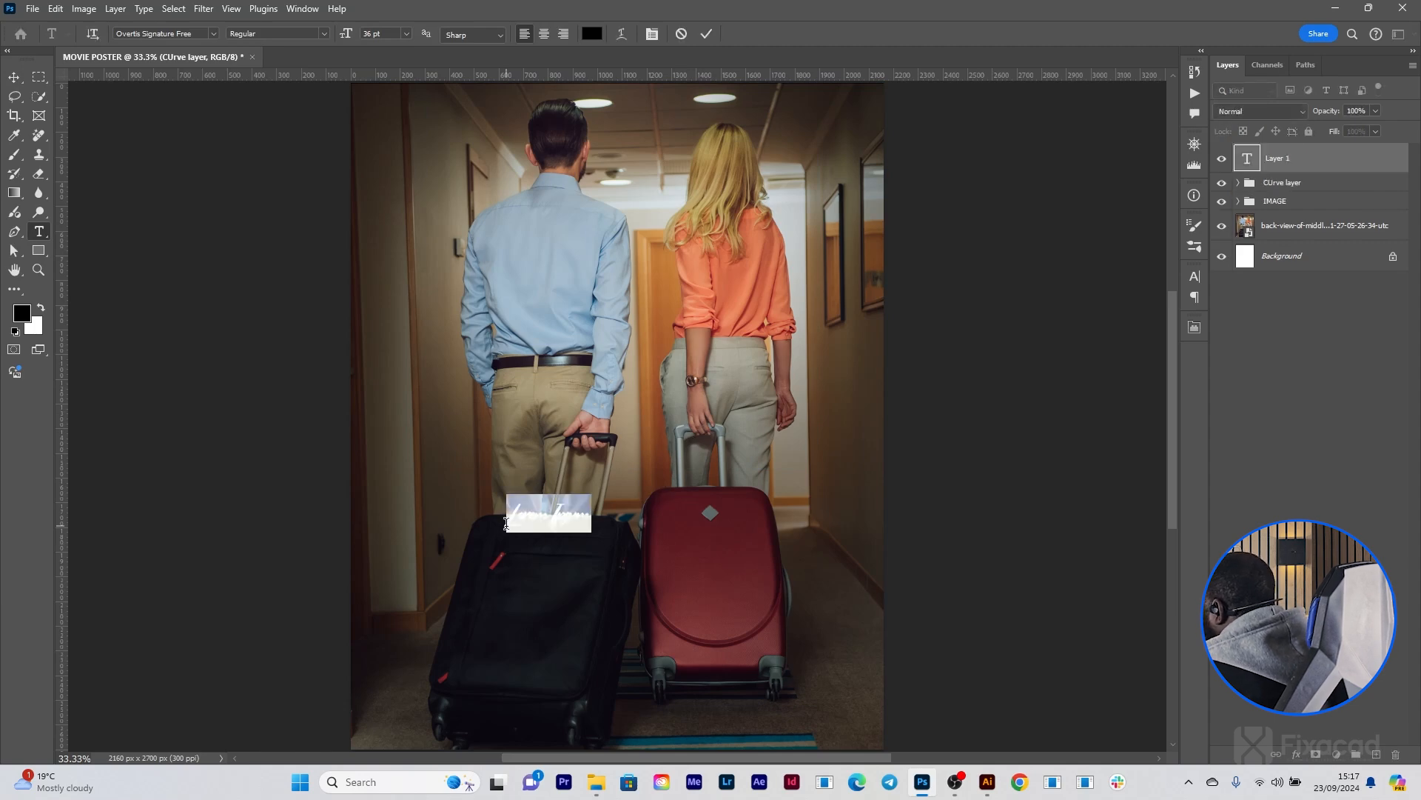
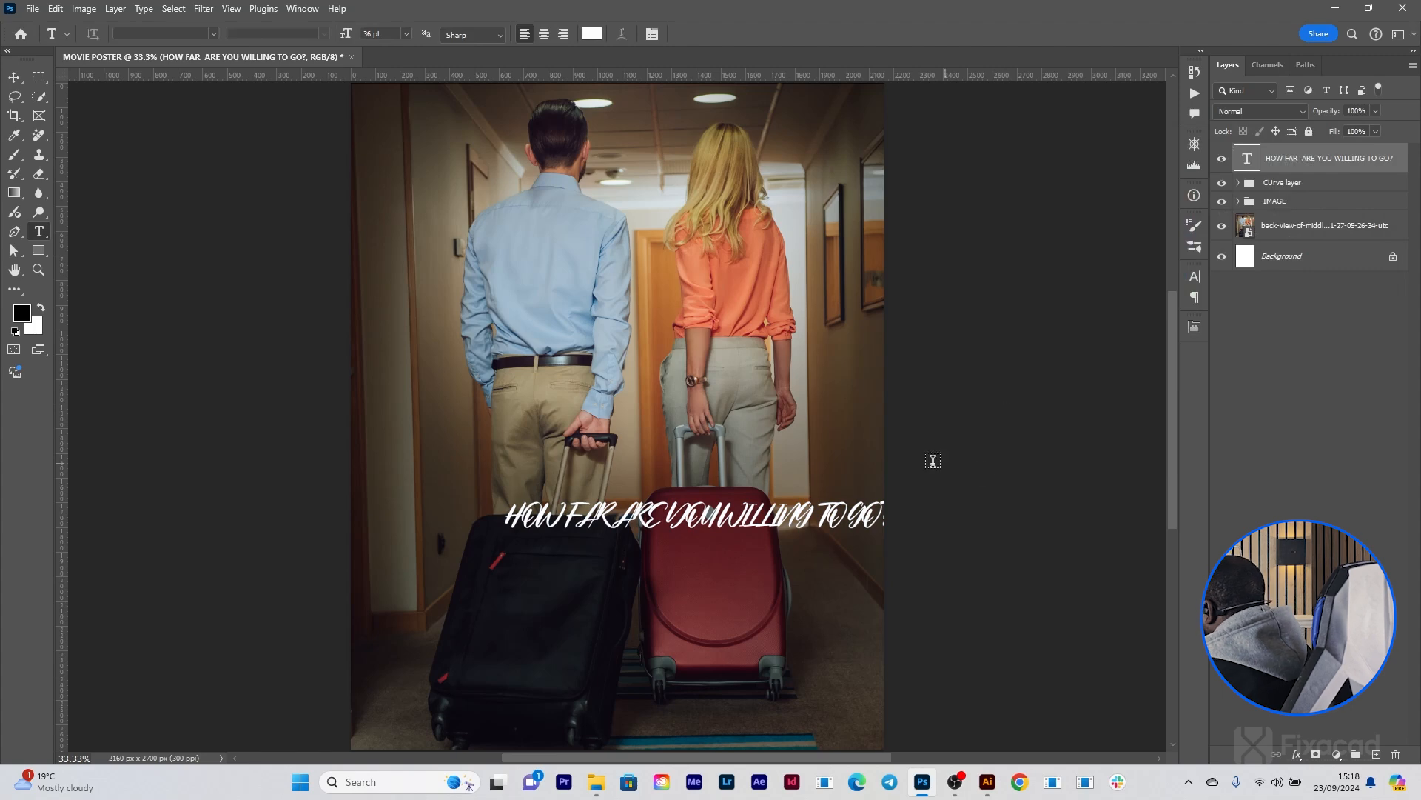
key(ctrl+t)
drag(831, 511, 752, 549)
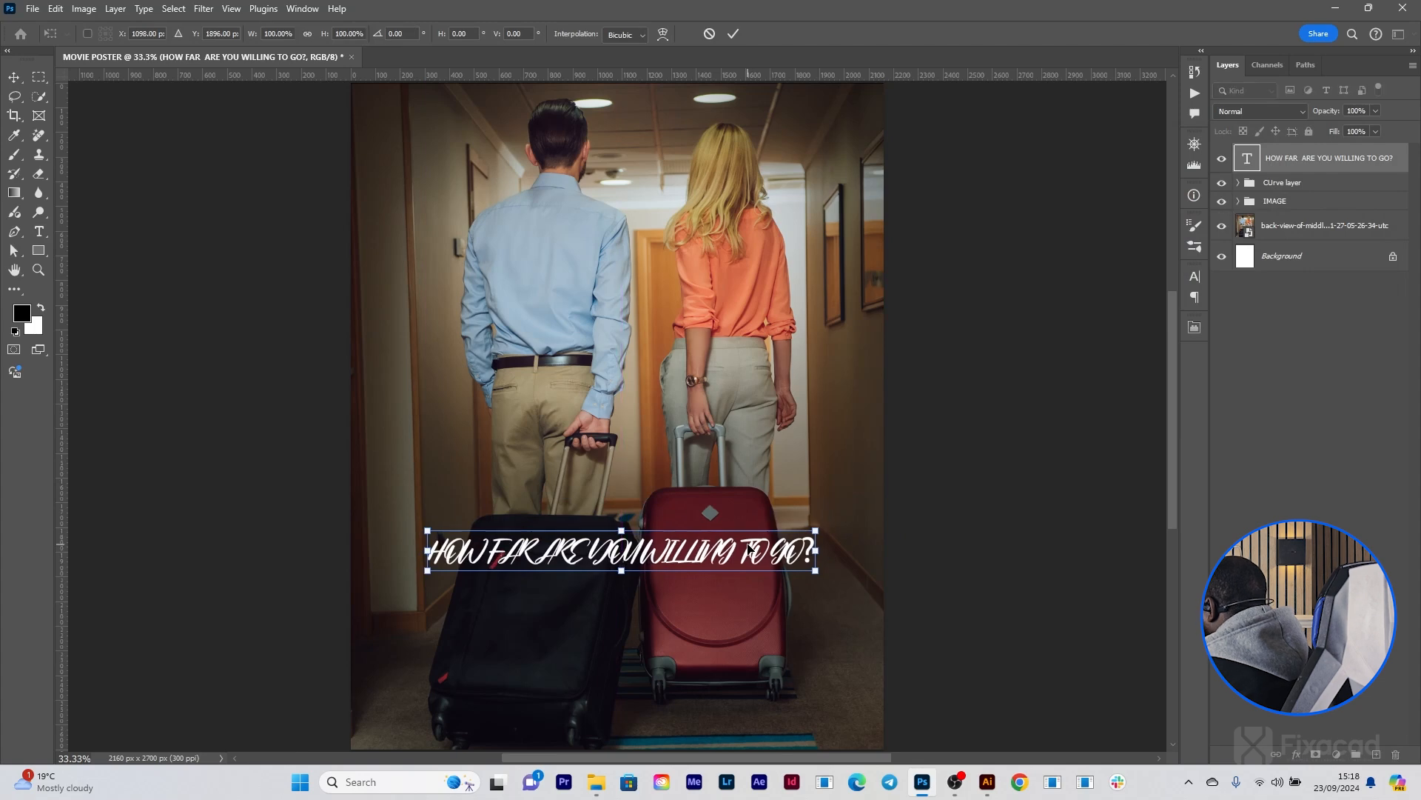
click(733, 33)
Step: Change the tagline's font to Acme Gothic Condensed Bold and scale it down to about 14.97 pt
key(t)
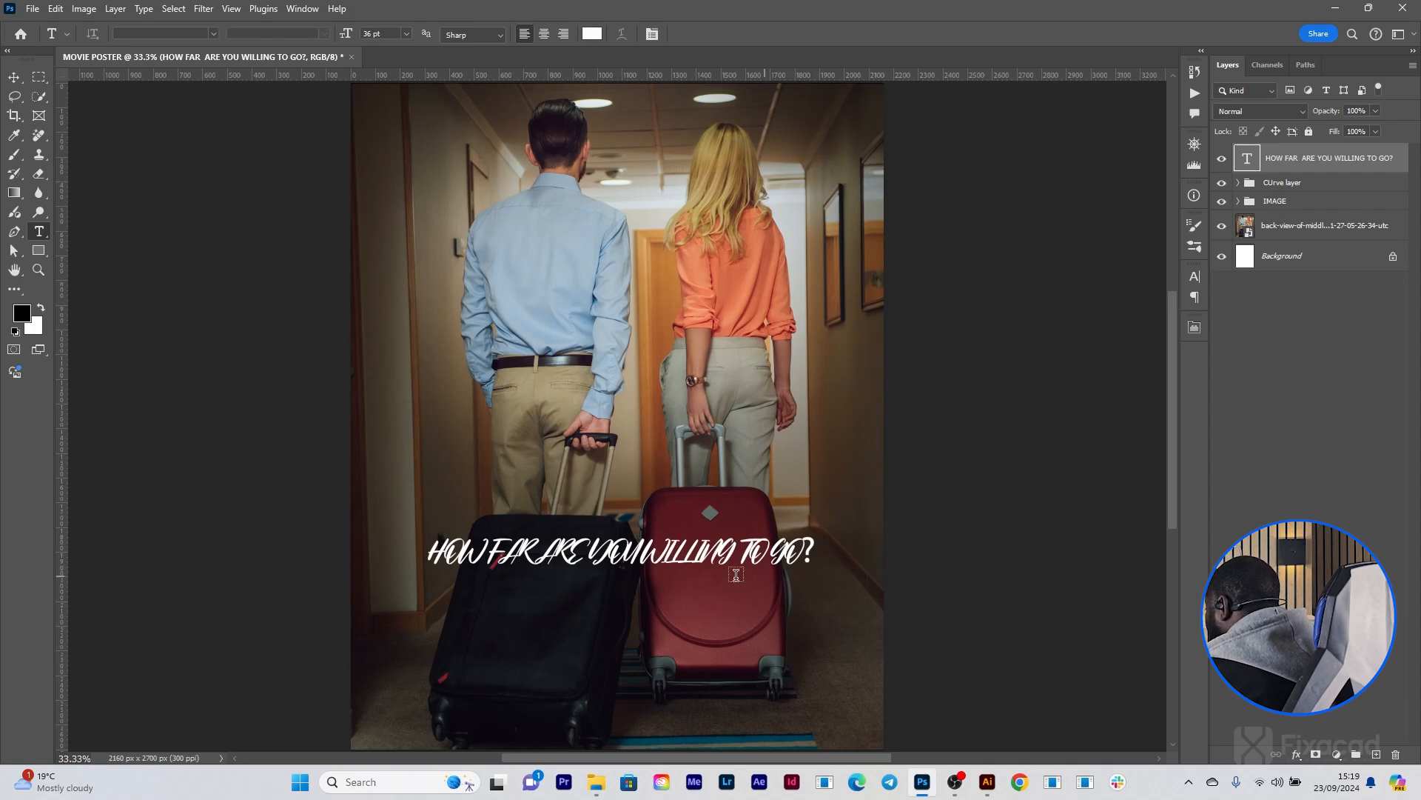
click(213, 34)
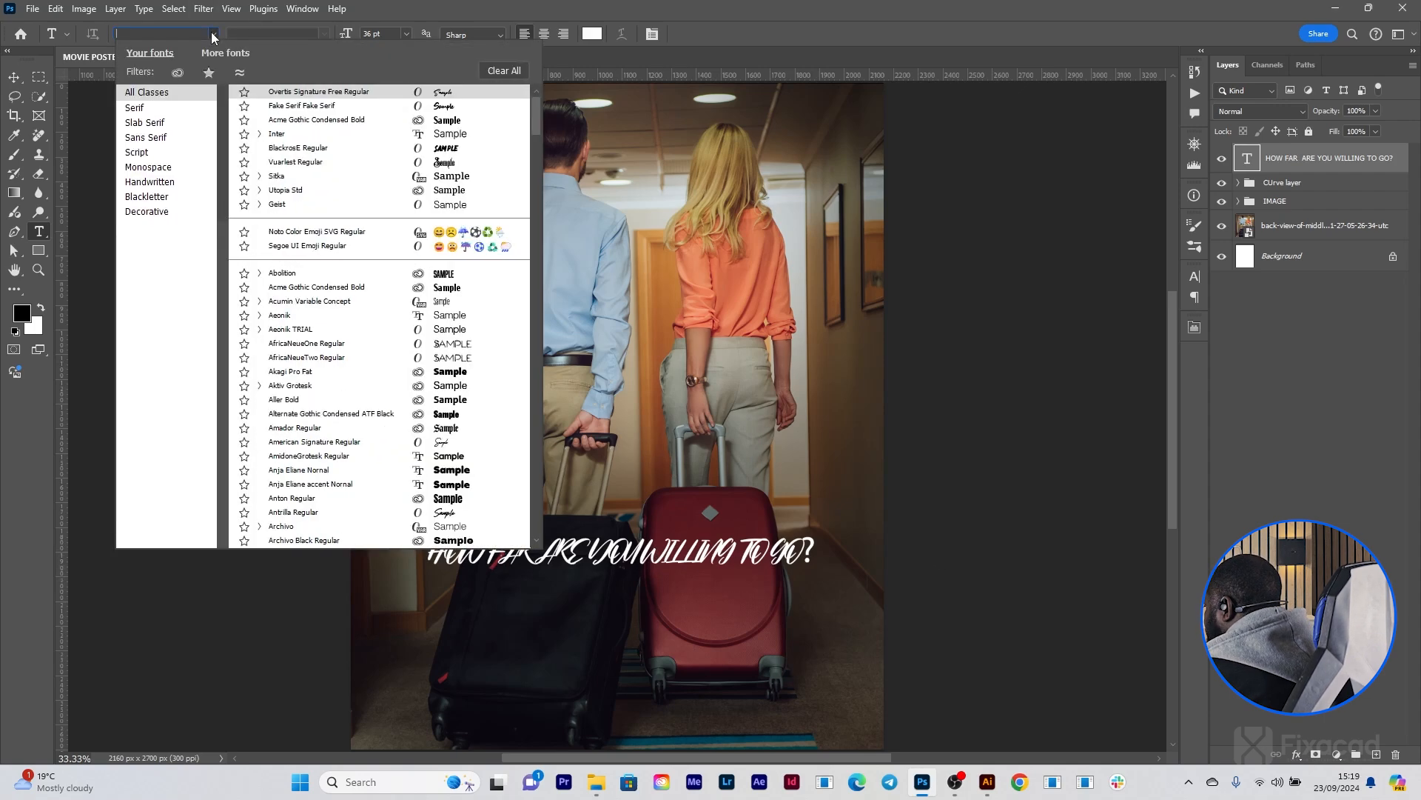
click(322, 121)
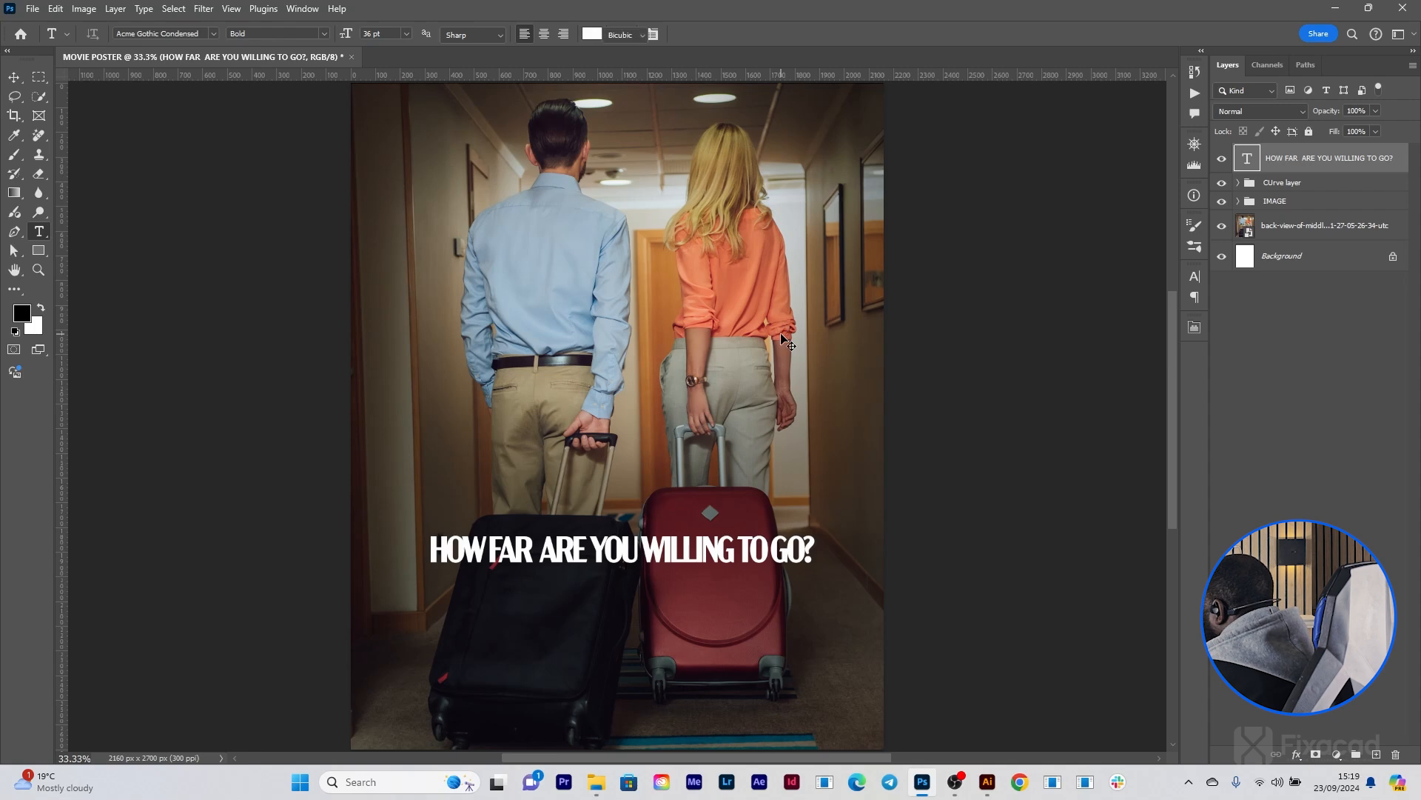
key(ctrl+t)
drag(815, 550, 655, 580)
click(733, 33)
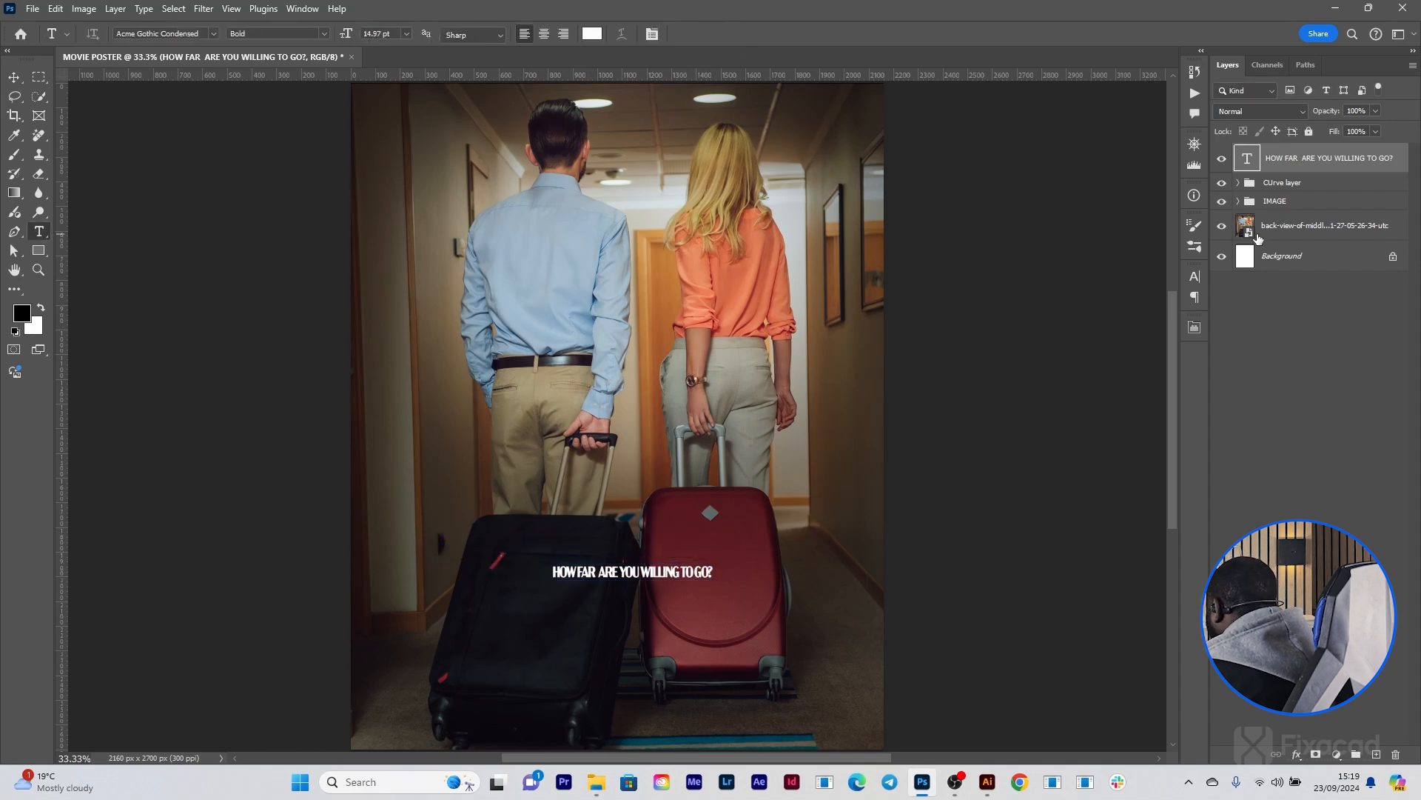
Step: Set the tagline's tracking to 0 and scale the text down to about 10.82 pt
click(1194, 328)
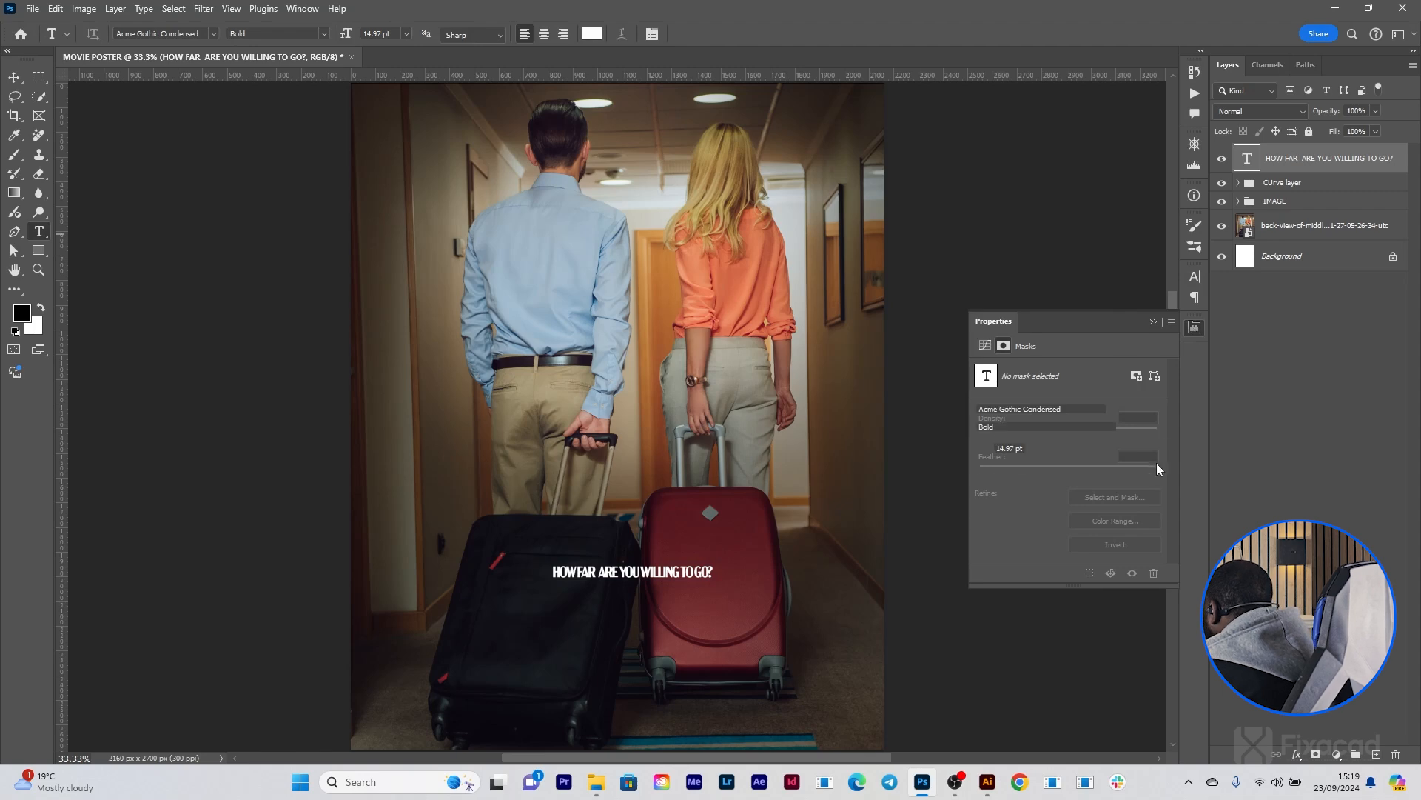
click(1125, 466)
click(1121, 566)
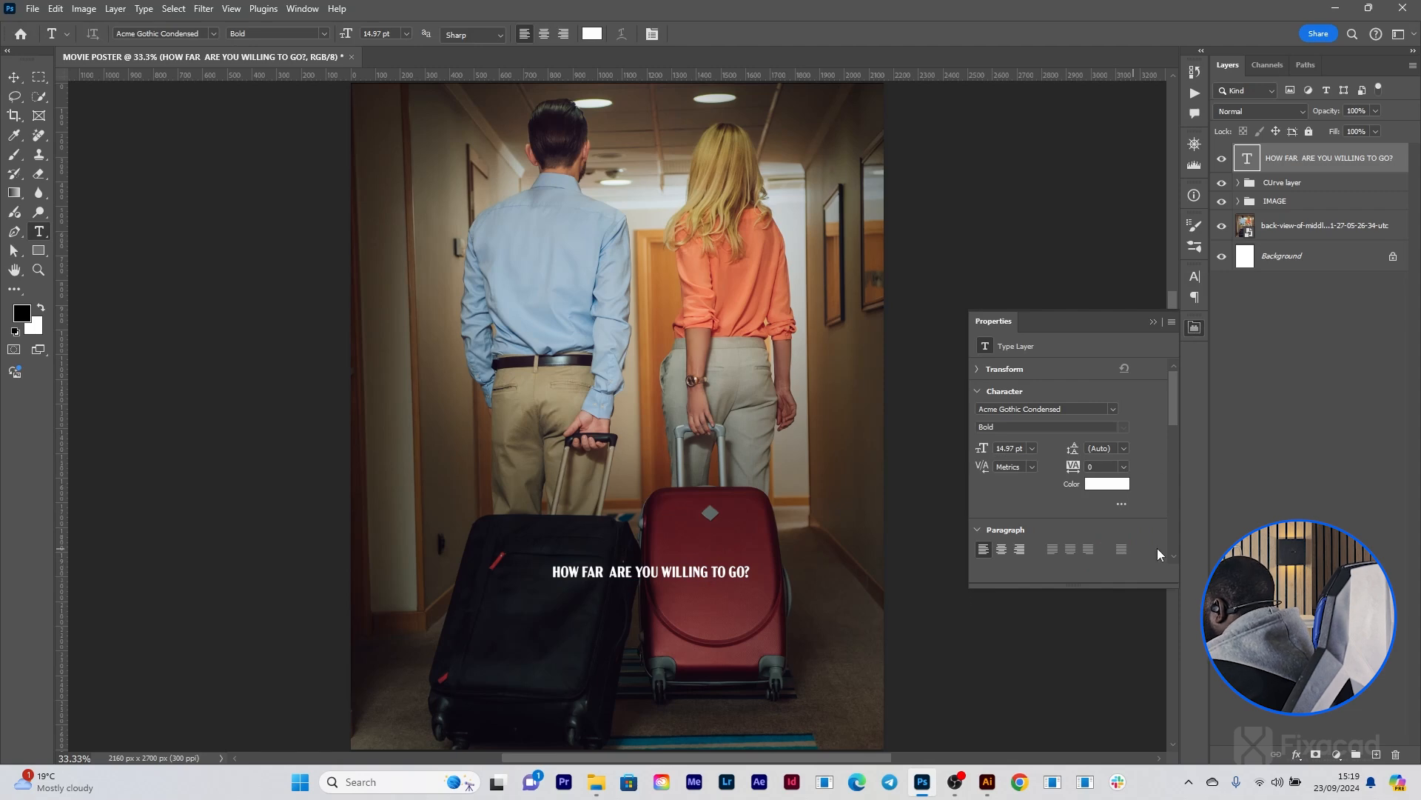
key(ctrl+t)
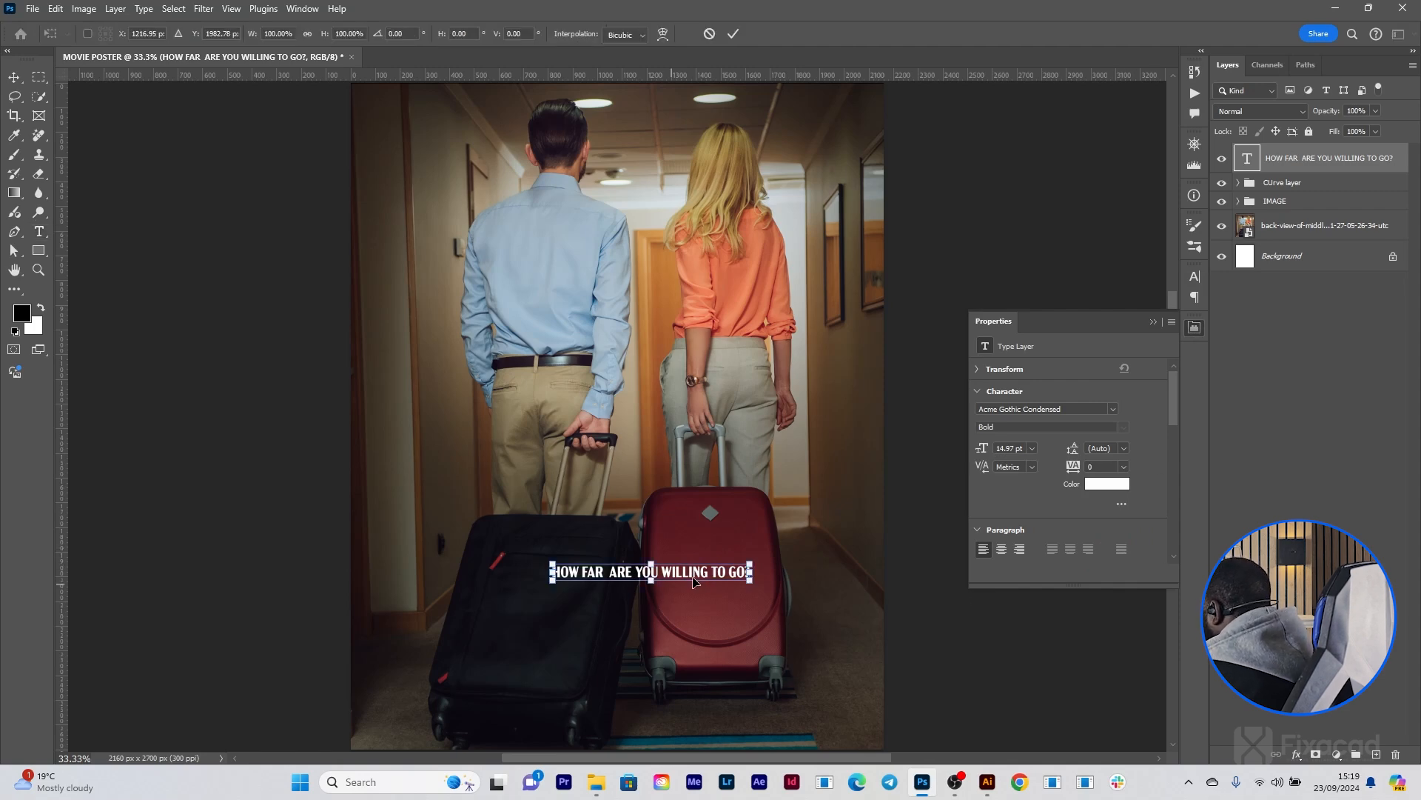
mouse_move(693, 576)
mouse_down()
mouse_move(679, 578)
mouse_move(741, 576)
mouse_move(686, 577)
mouse_up()
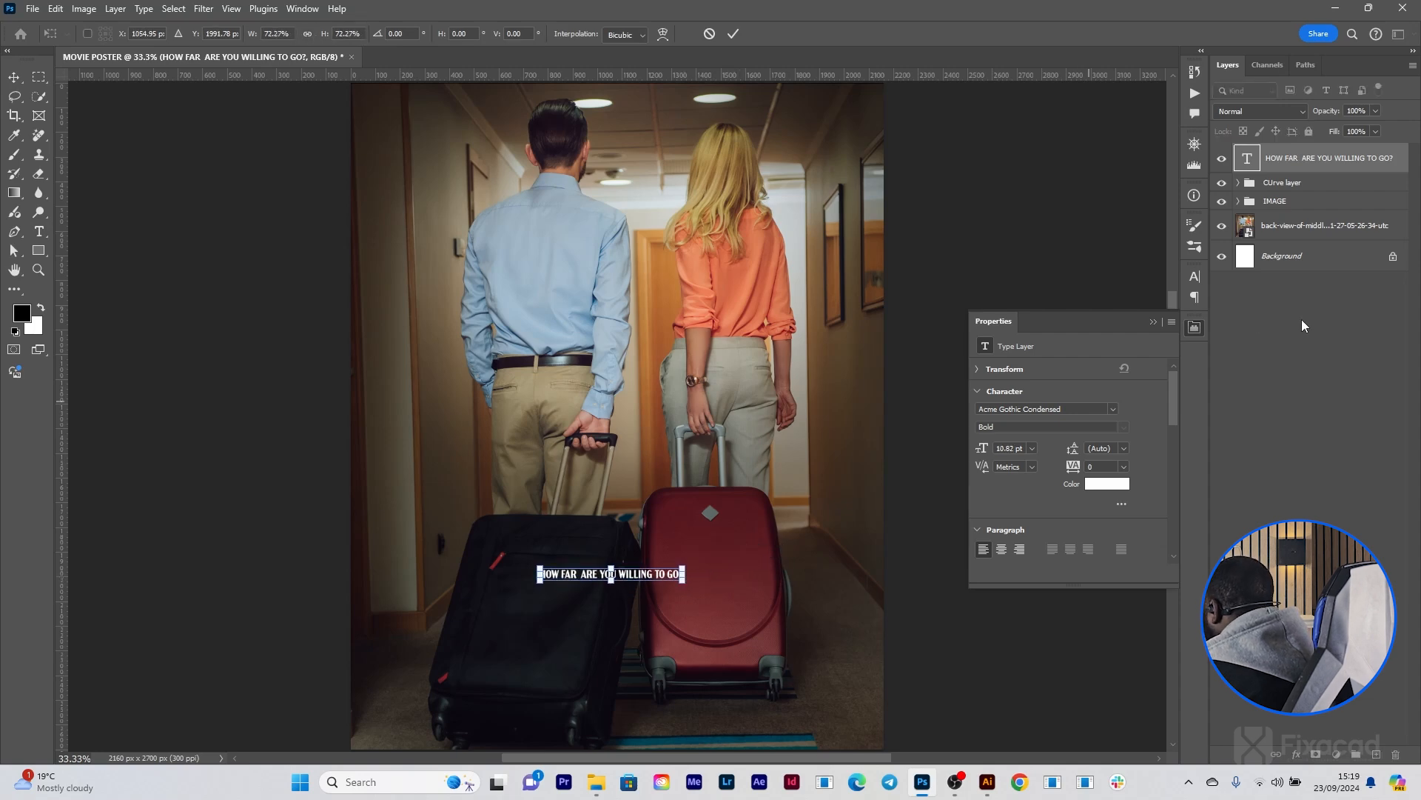
click(1153, 321)
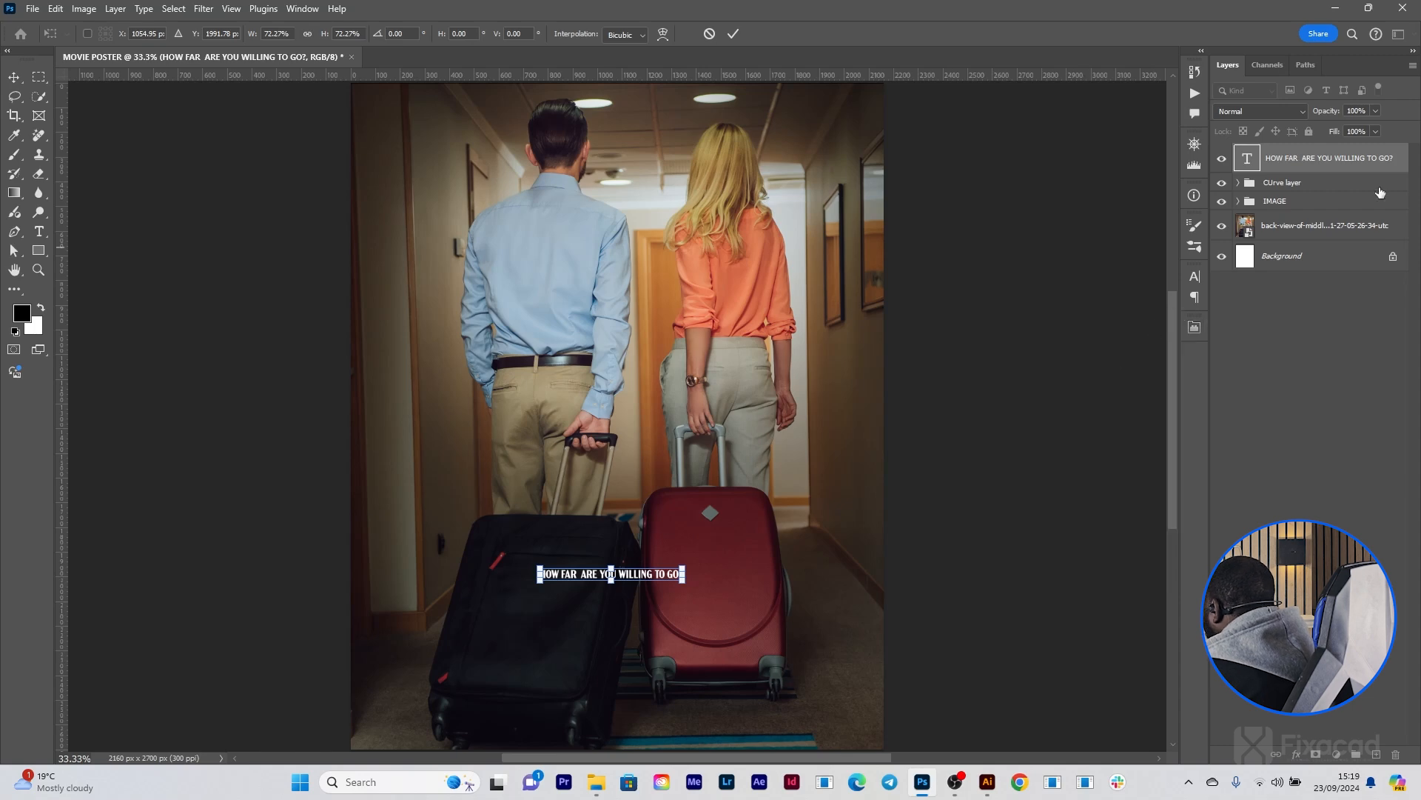
Step: Widen the letter spacing of the whole tagline to a tracking of 120
double_click(1247, 157)
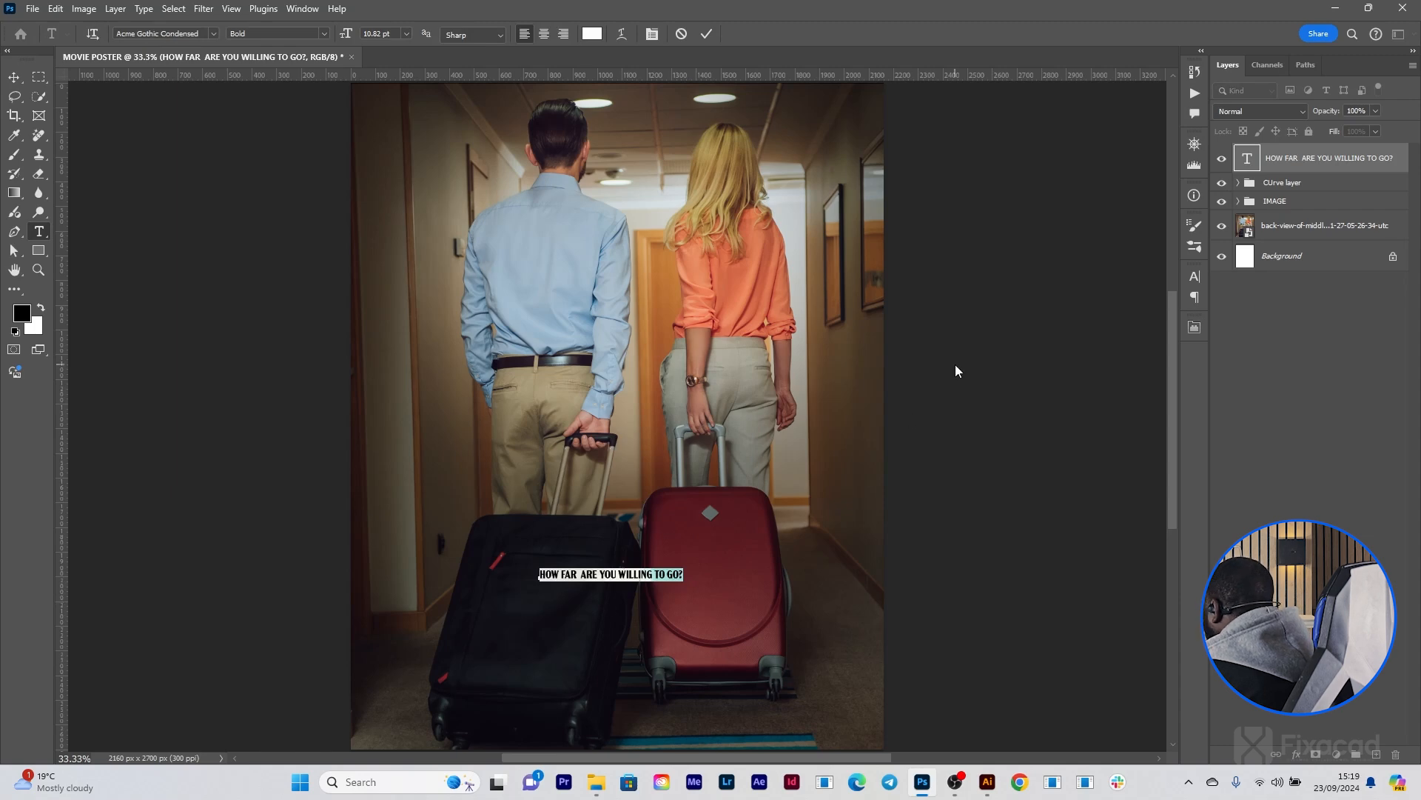
key(alt+Right)
key(alt+Right)
key(alt+Right)
key(alt+Right)
key(alt+Right)
key(alt+Right)
key(alt+Right)
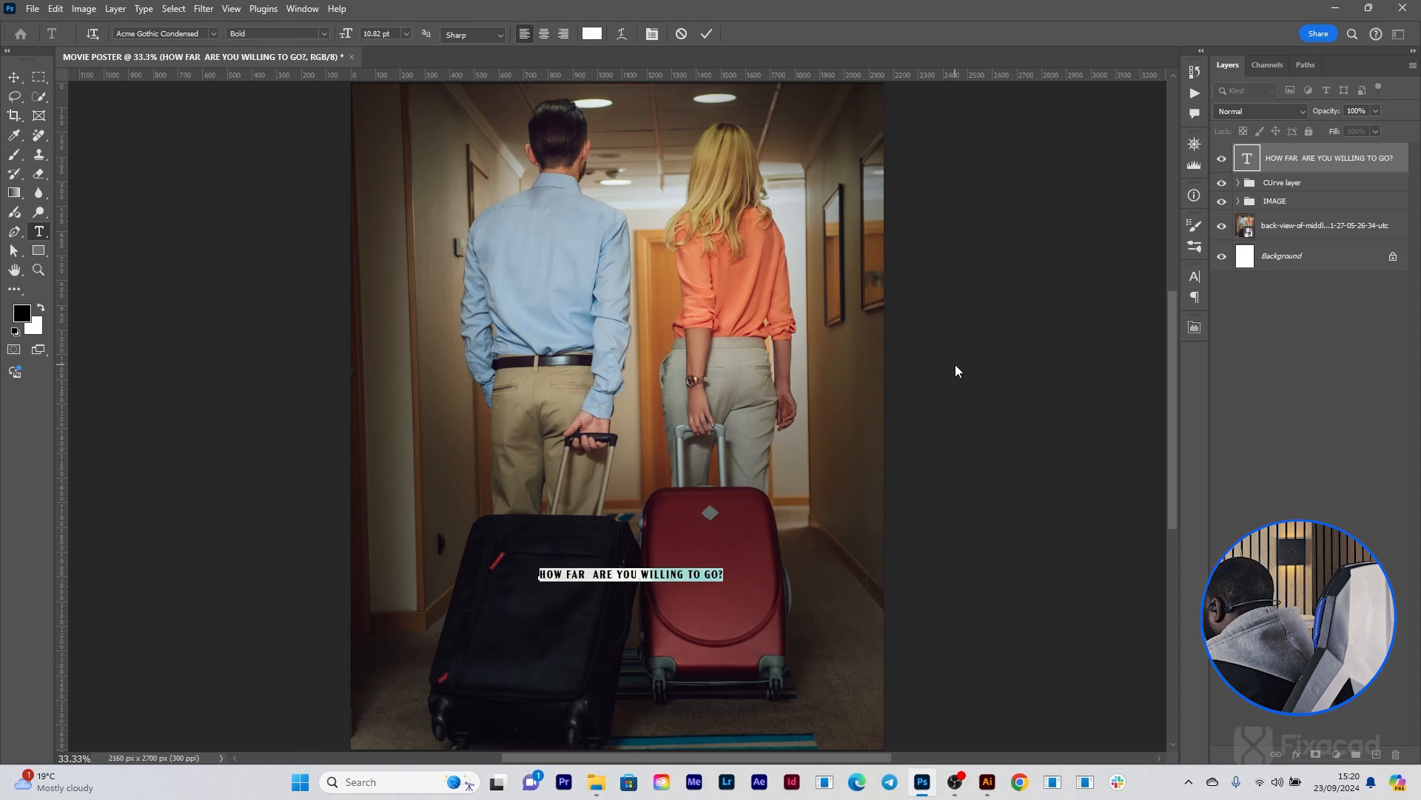
key(alt+Left)
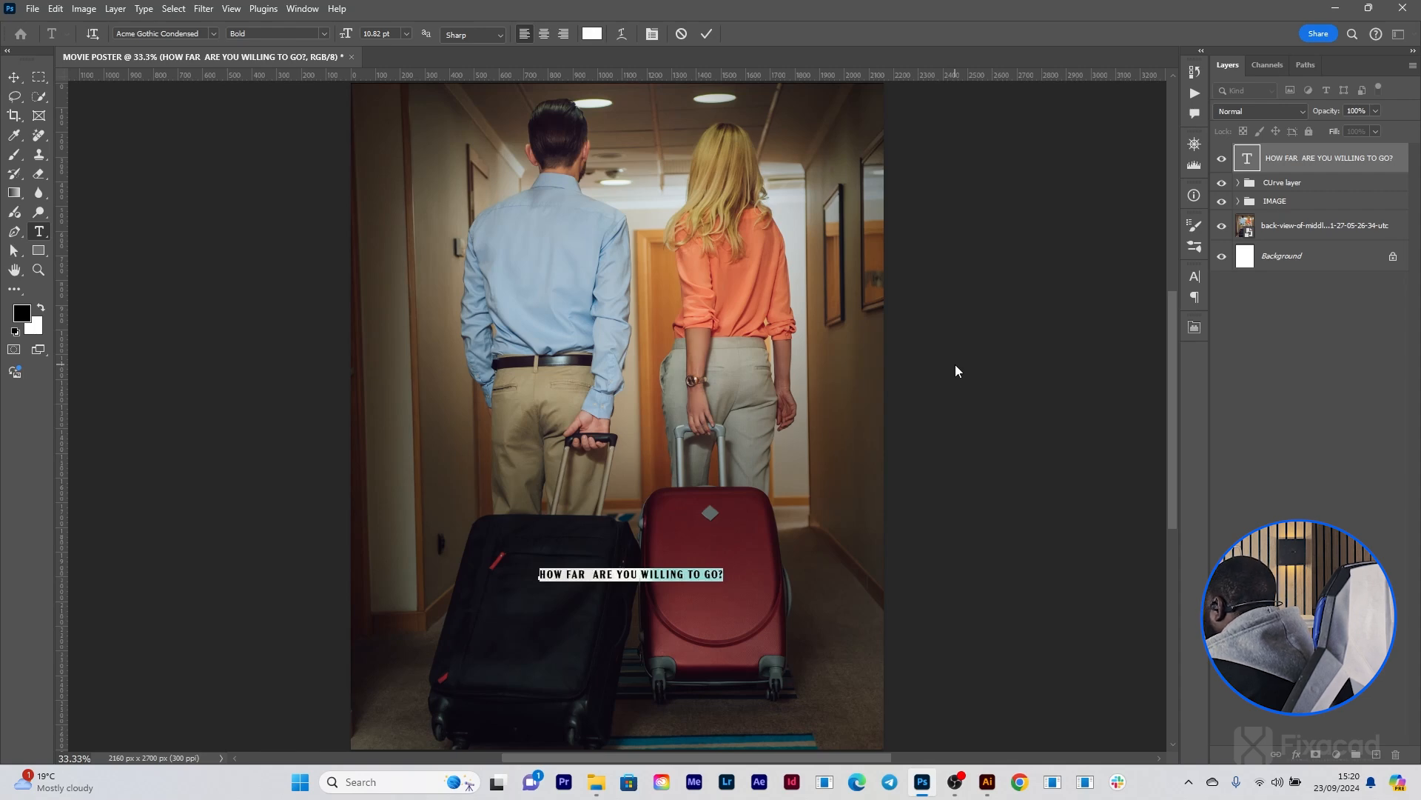
click(707, 34)
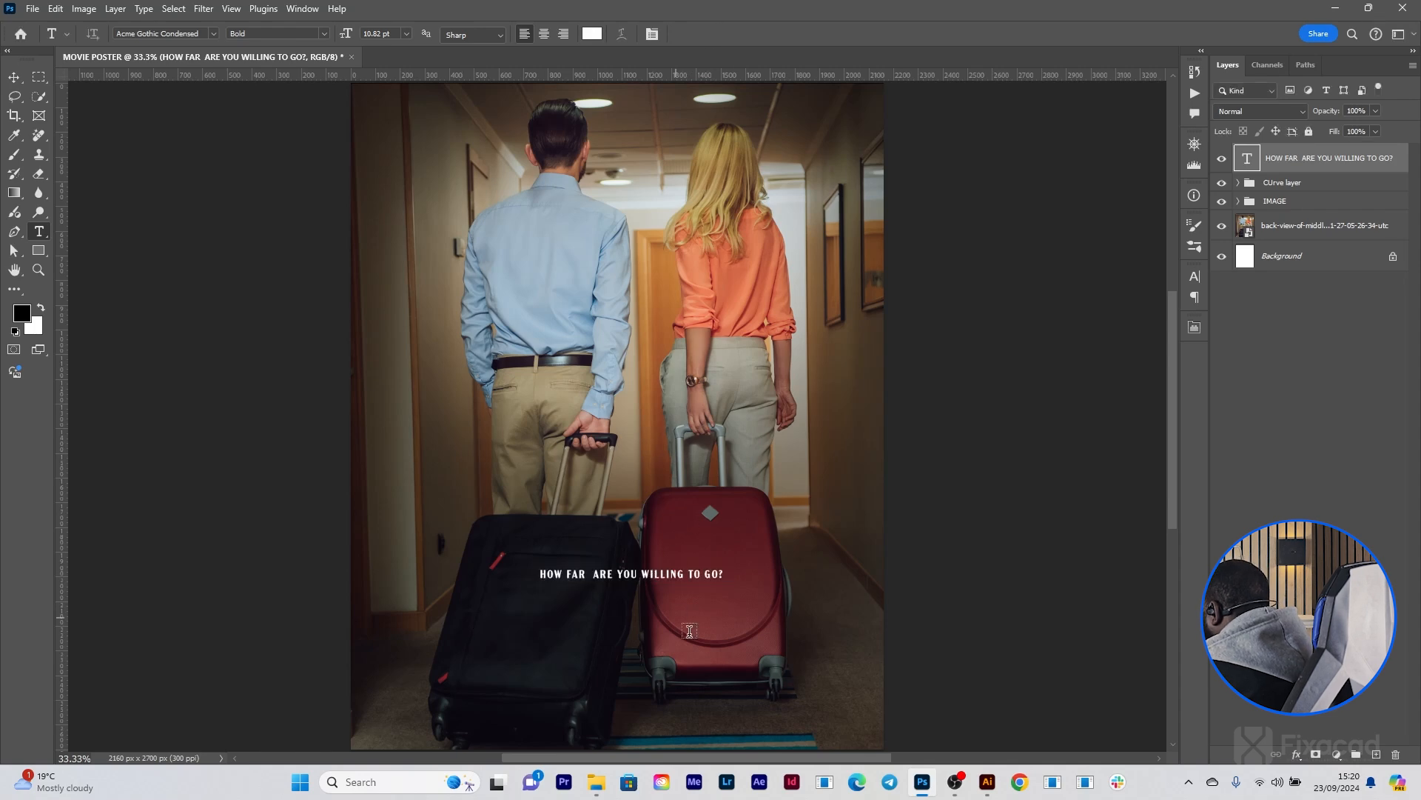
Step: Enlarge the tagline to about 12.79 pt and centre it horizontally on the poster
key(ctrl+t)
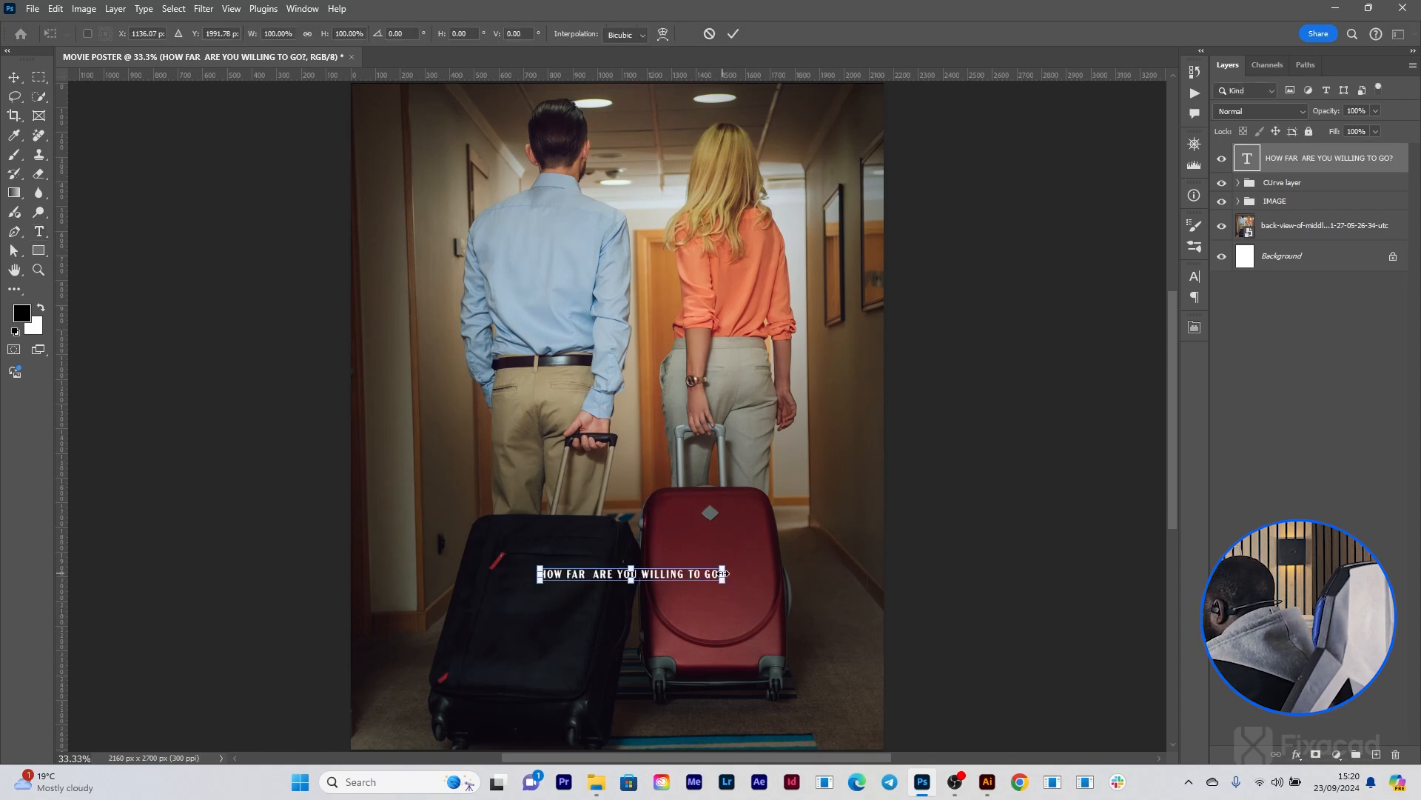
drag(721, 574, 690, 582)
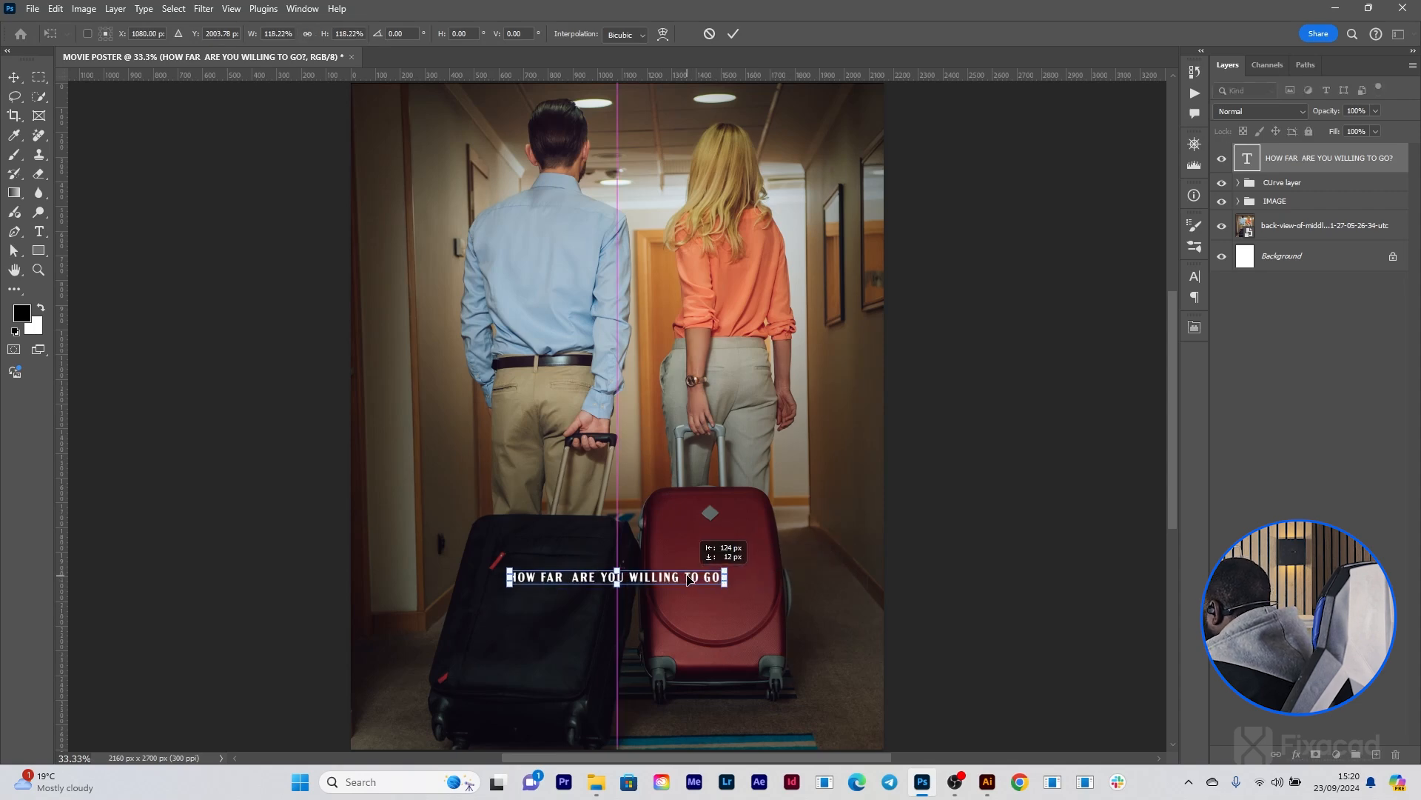
click(733, 33)
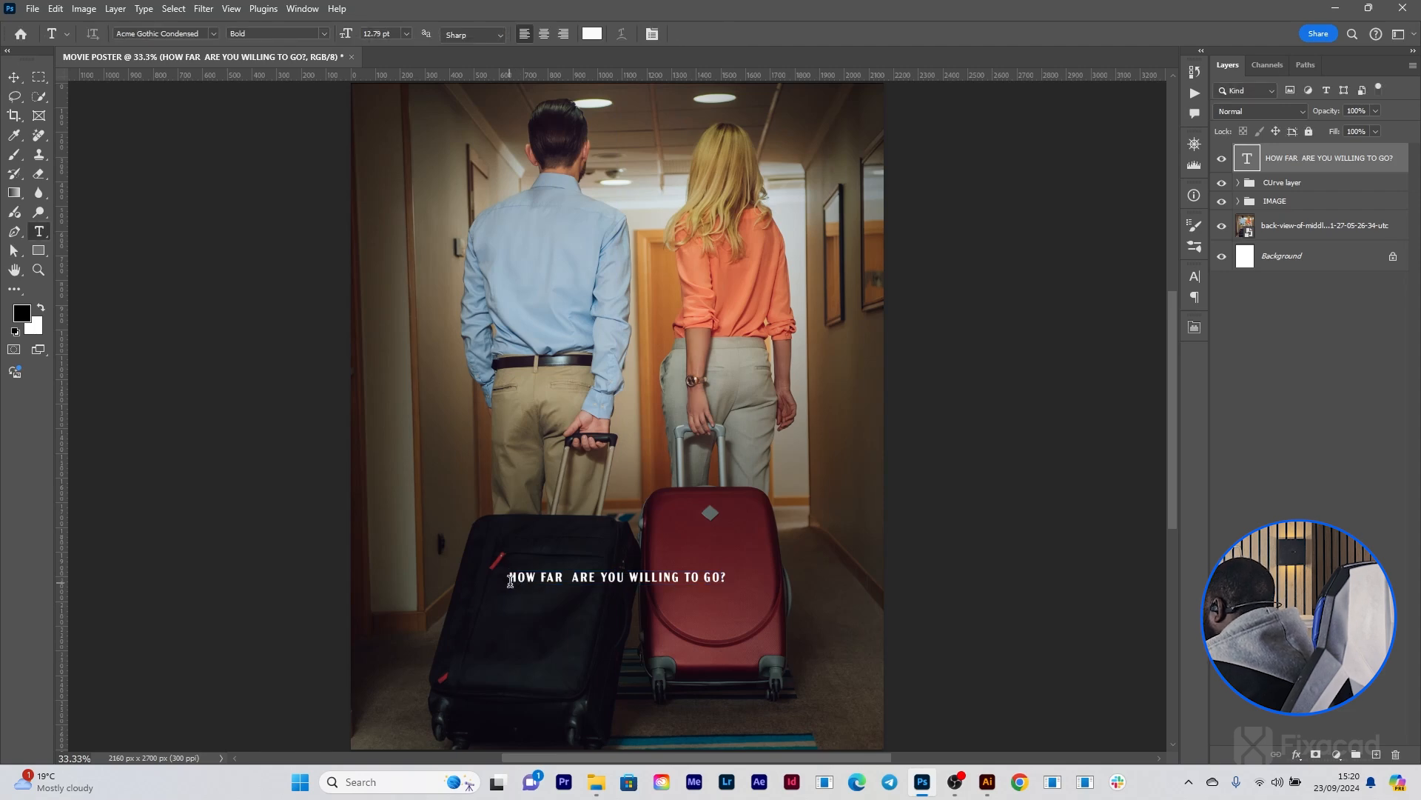
Step: Add the title "MAID OF HONOUR" below the tagline in 36 pt Acme Gothic Condensed Bold with tracking 0
click(471, 634)
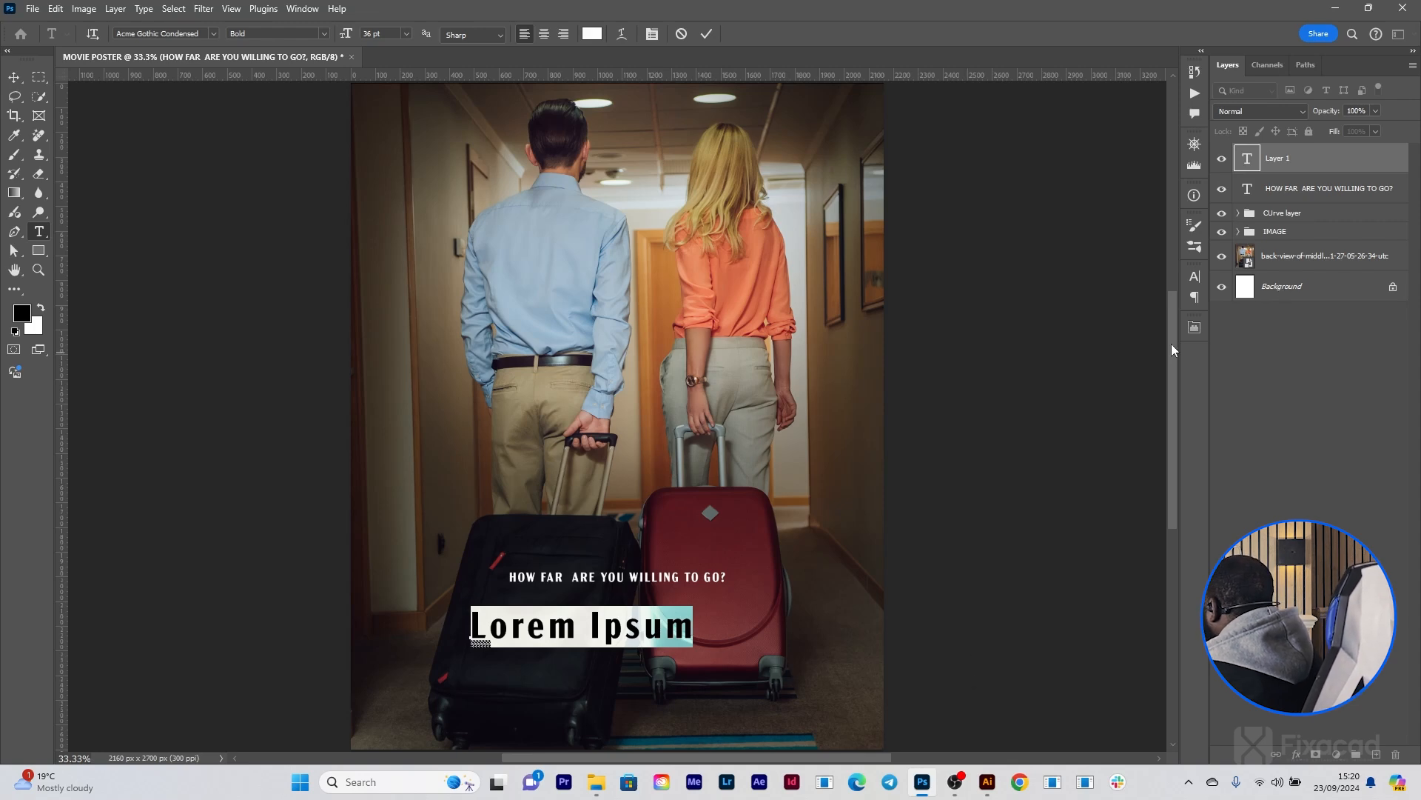
click(1190, 330)
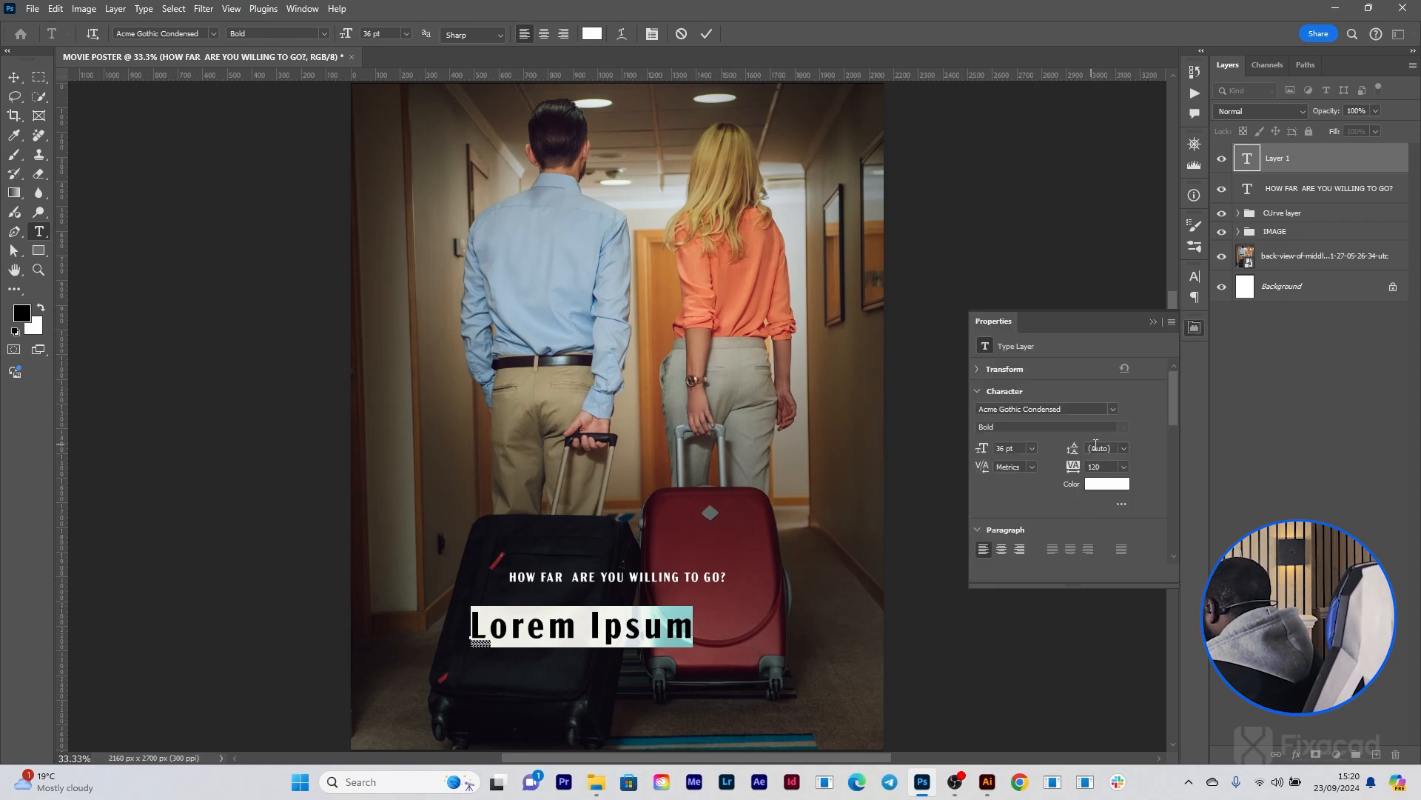
click(1123, 467)
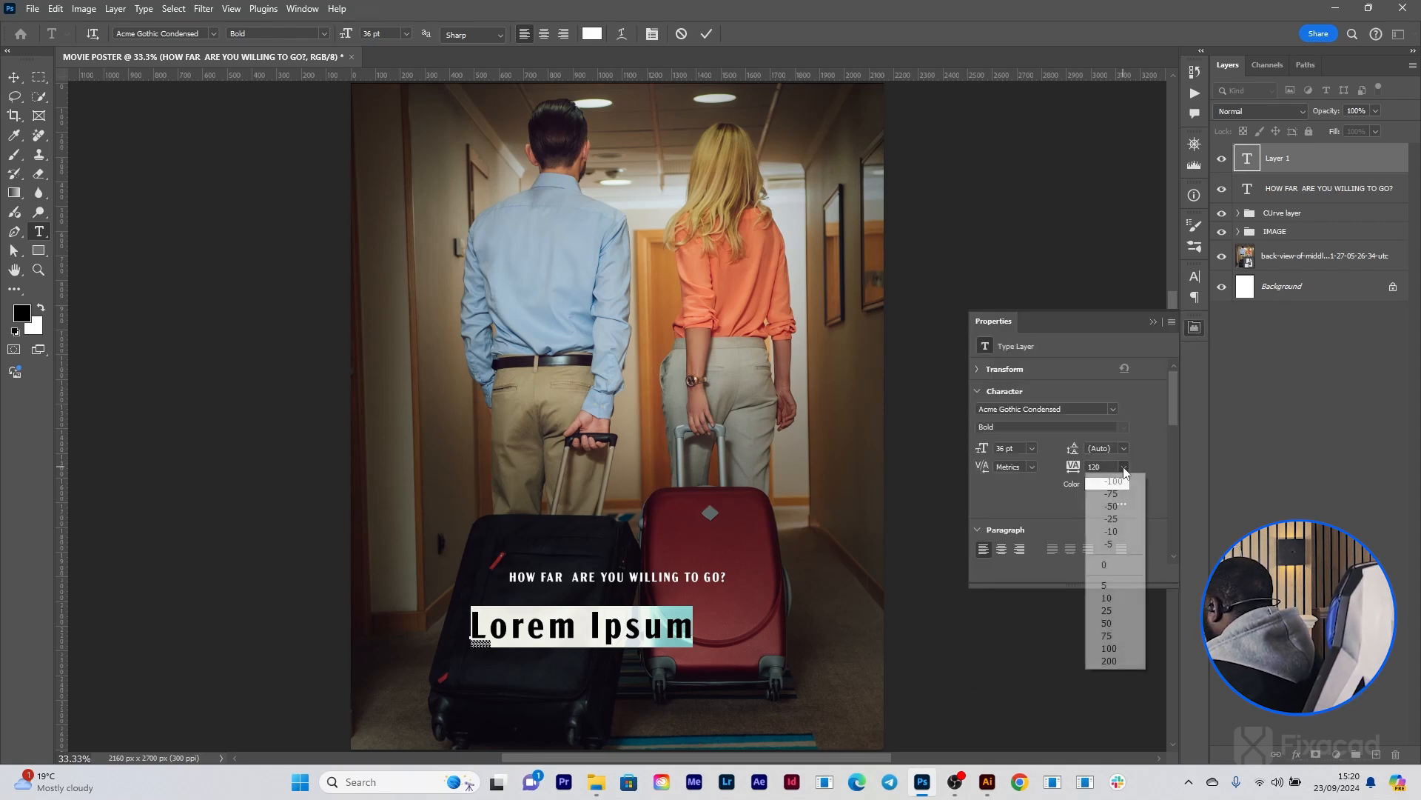
click(1111, 564)
click(1154, 321)
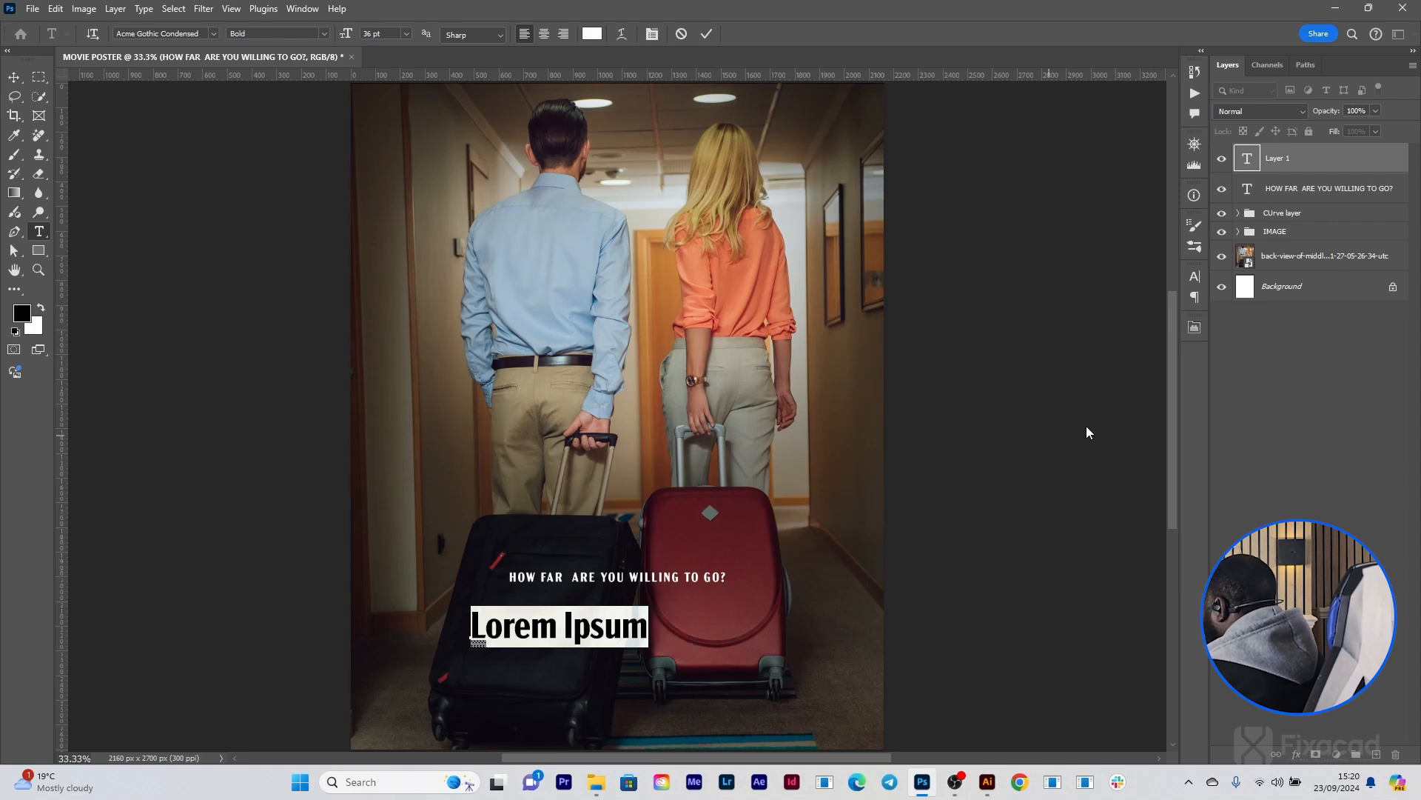
text(MAID OF)
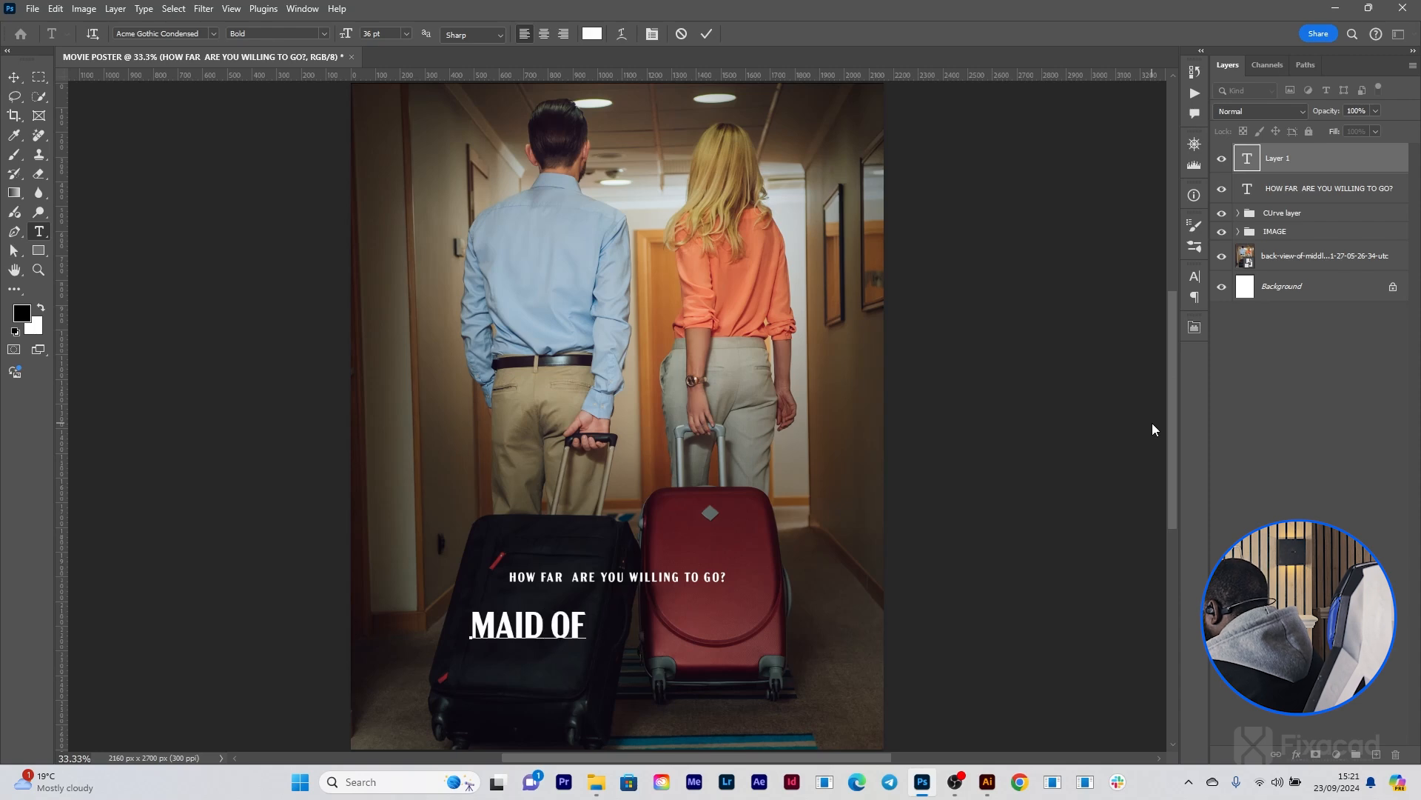
text( H ONOUR)
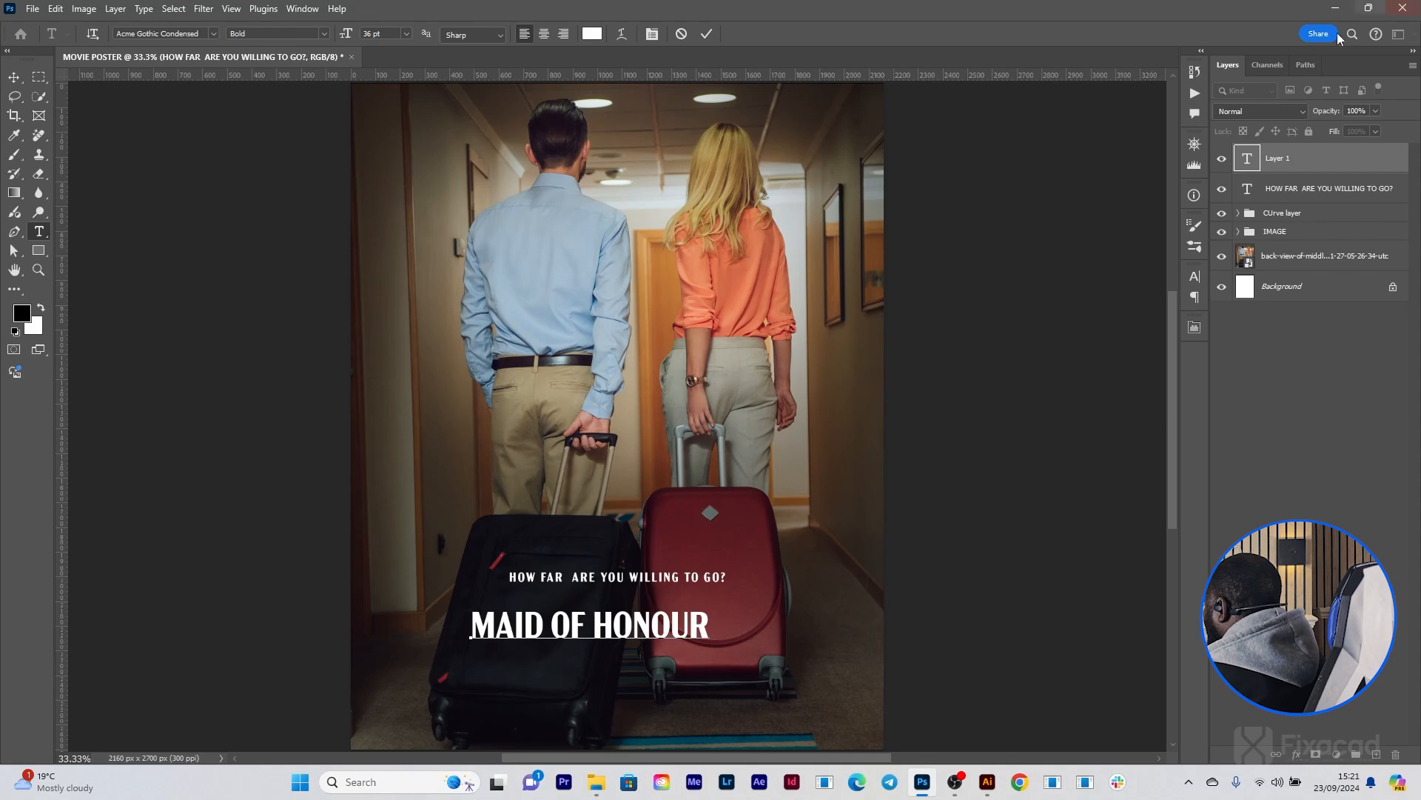
click(707, 35)
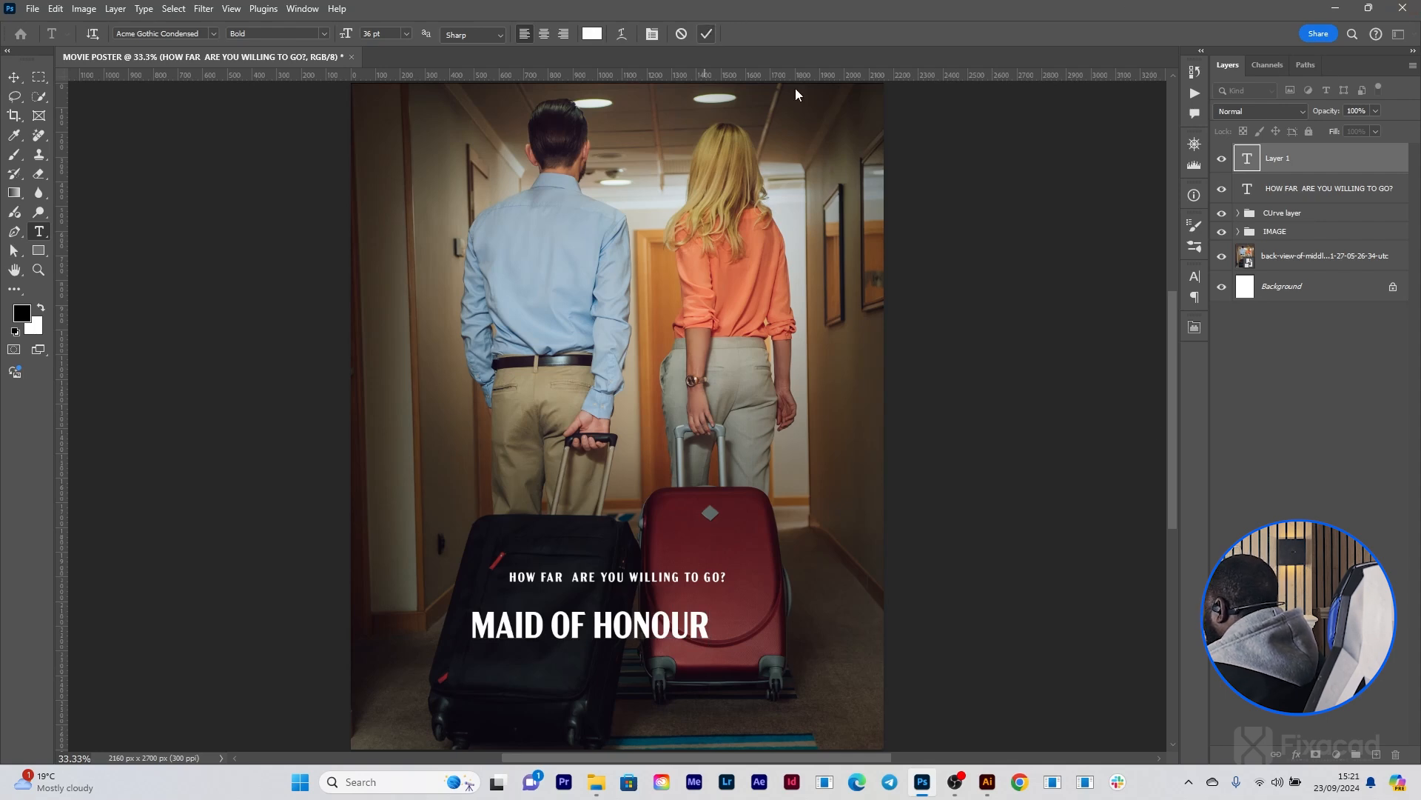
Step: Enlarge the MAID OF HONOUR title to about 62.38 pt and position it near the poster's centre, just below the tagline
key(ctrl+t)
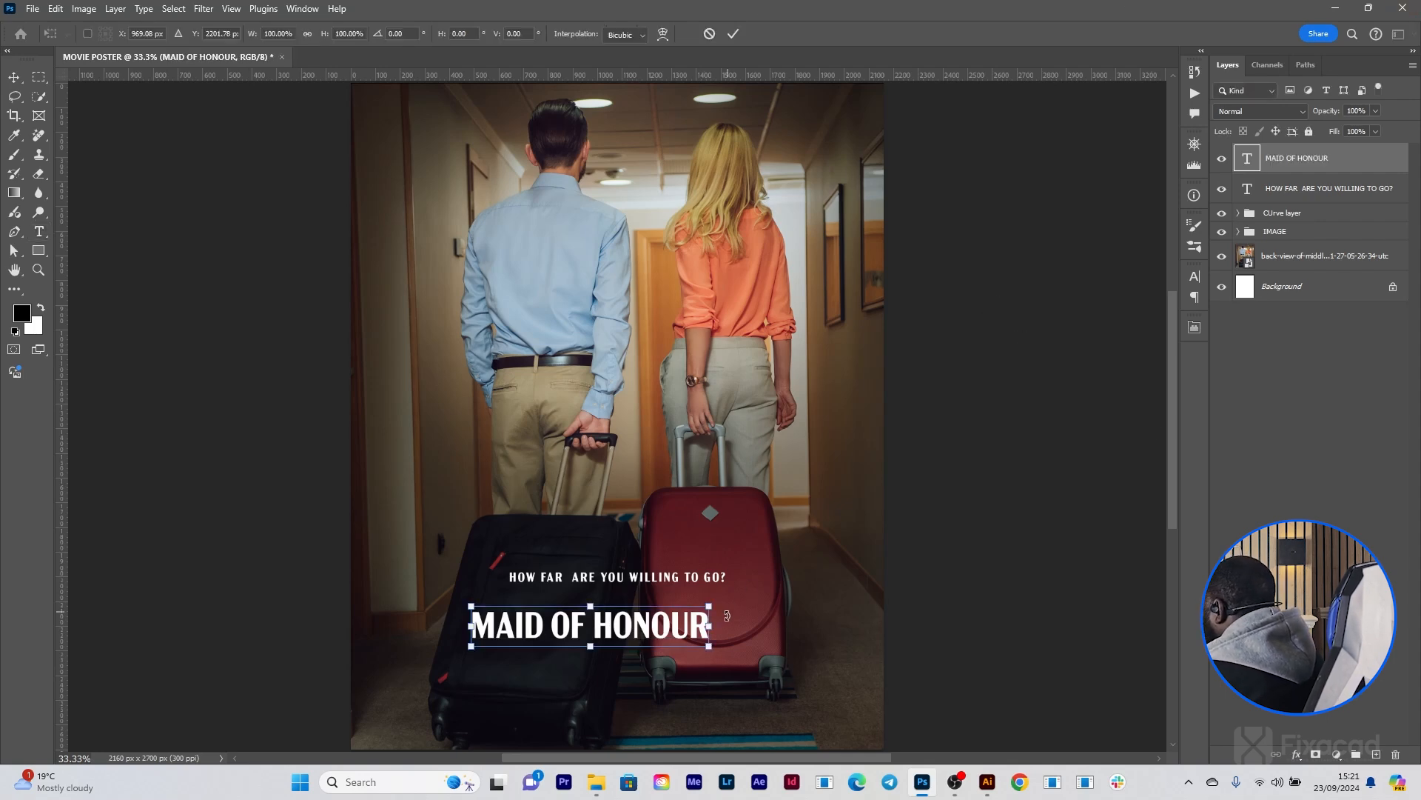
drag(709, 627, 884, 626)
drag(766, 636, 715, 636)
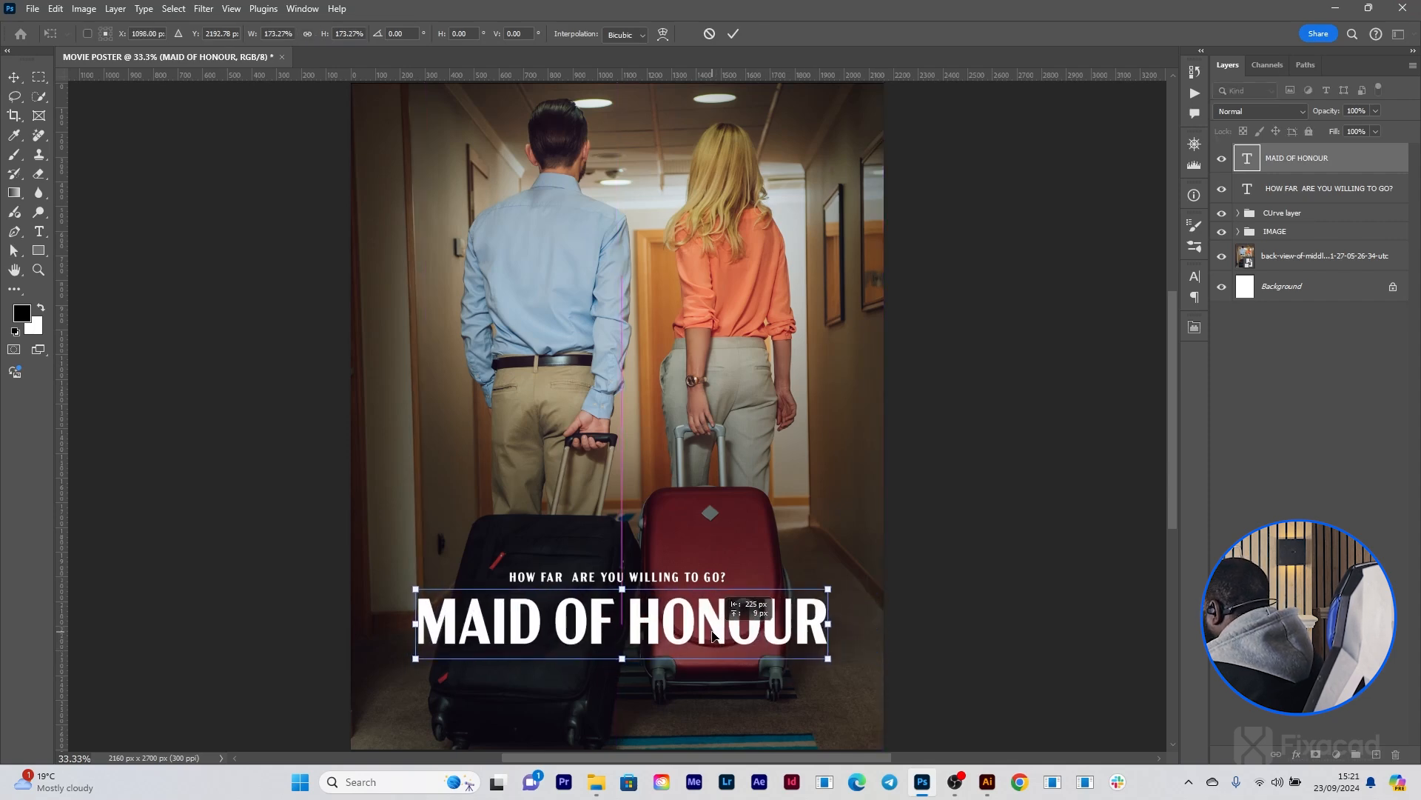
click(733, 34)
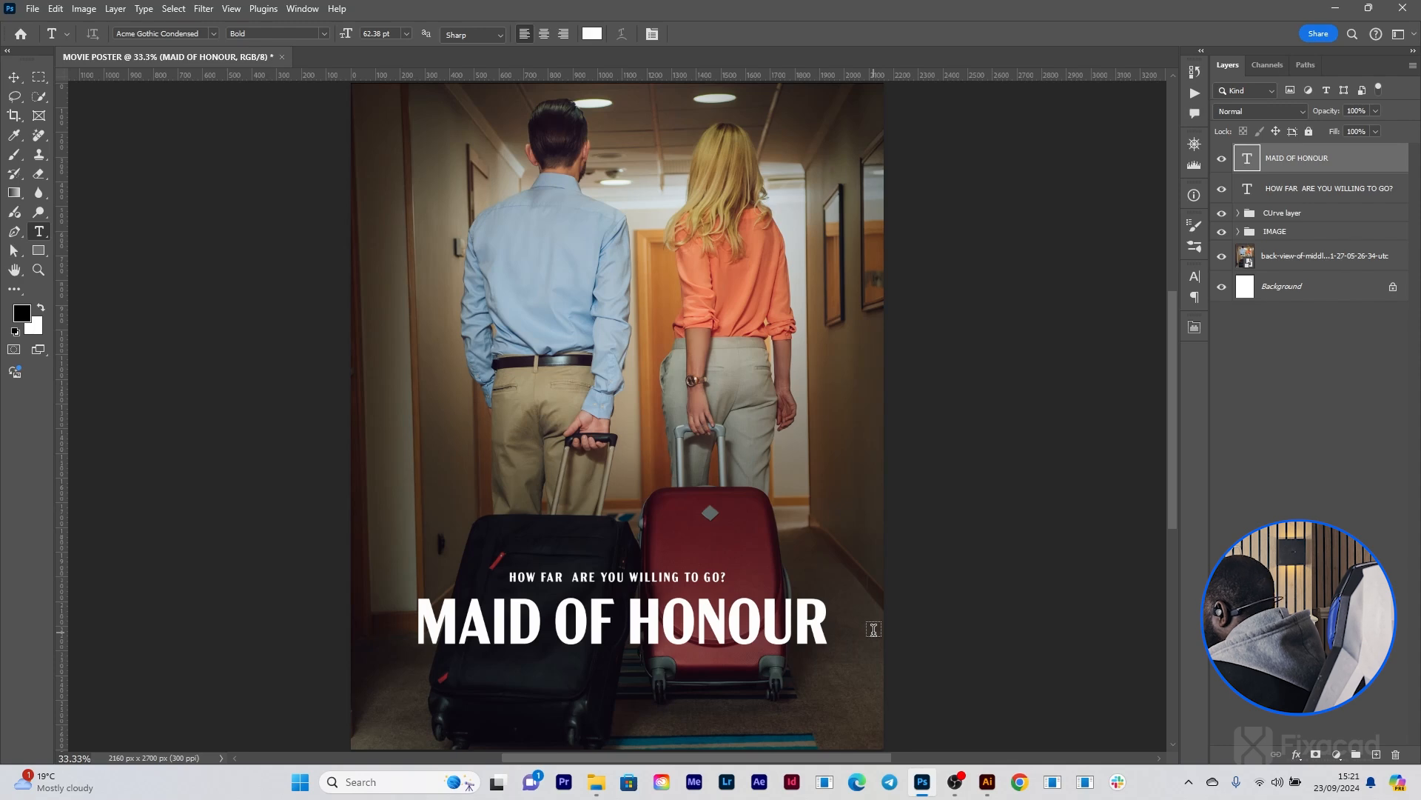
Step: Change the font of the whole MAID OF HONOUR title to BlackrosE Regular
click(825, 624)
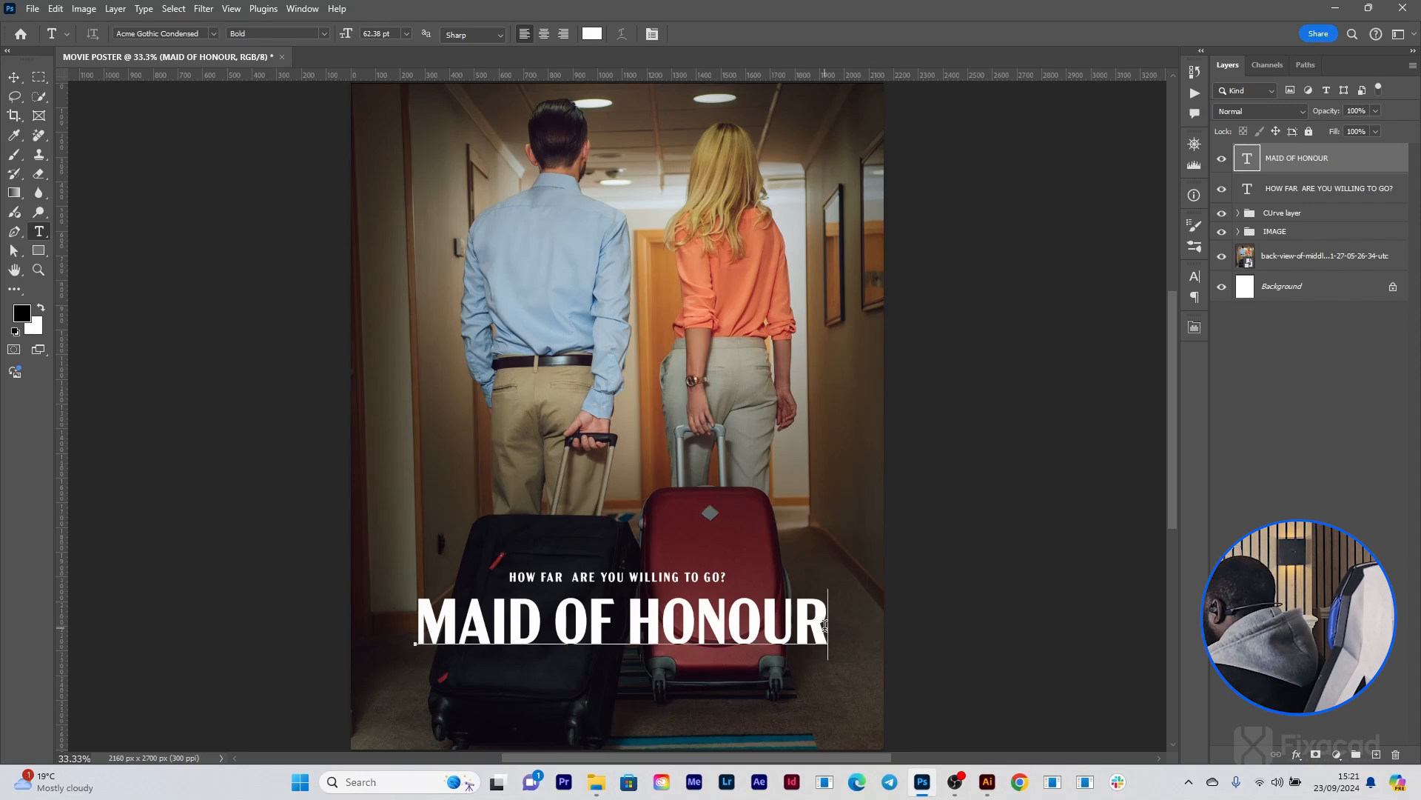
drag(825, 624, 415, 655)
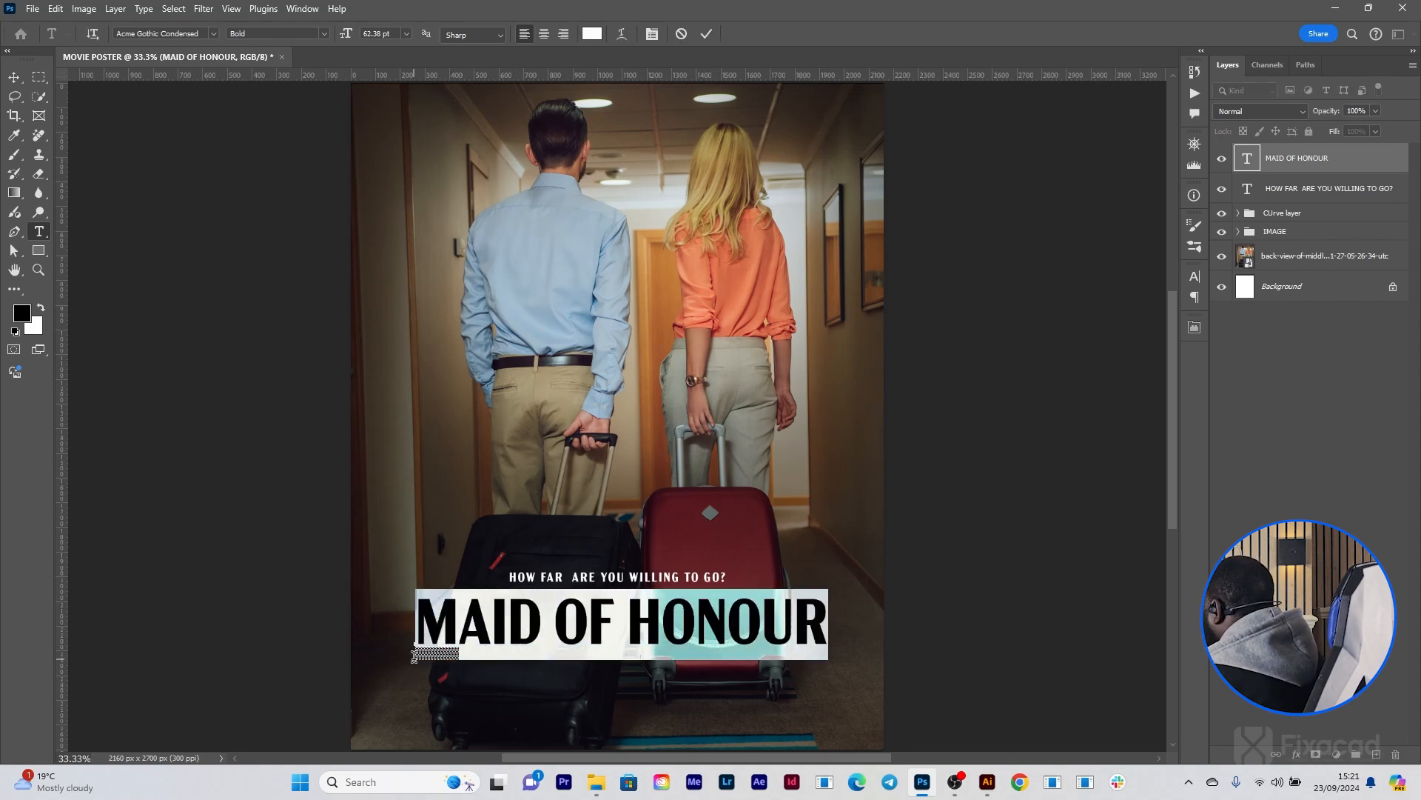
click(214, 29)
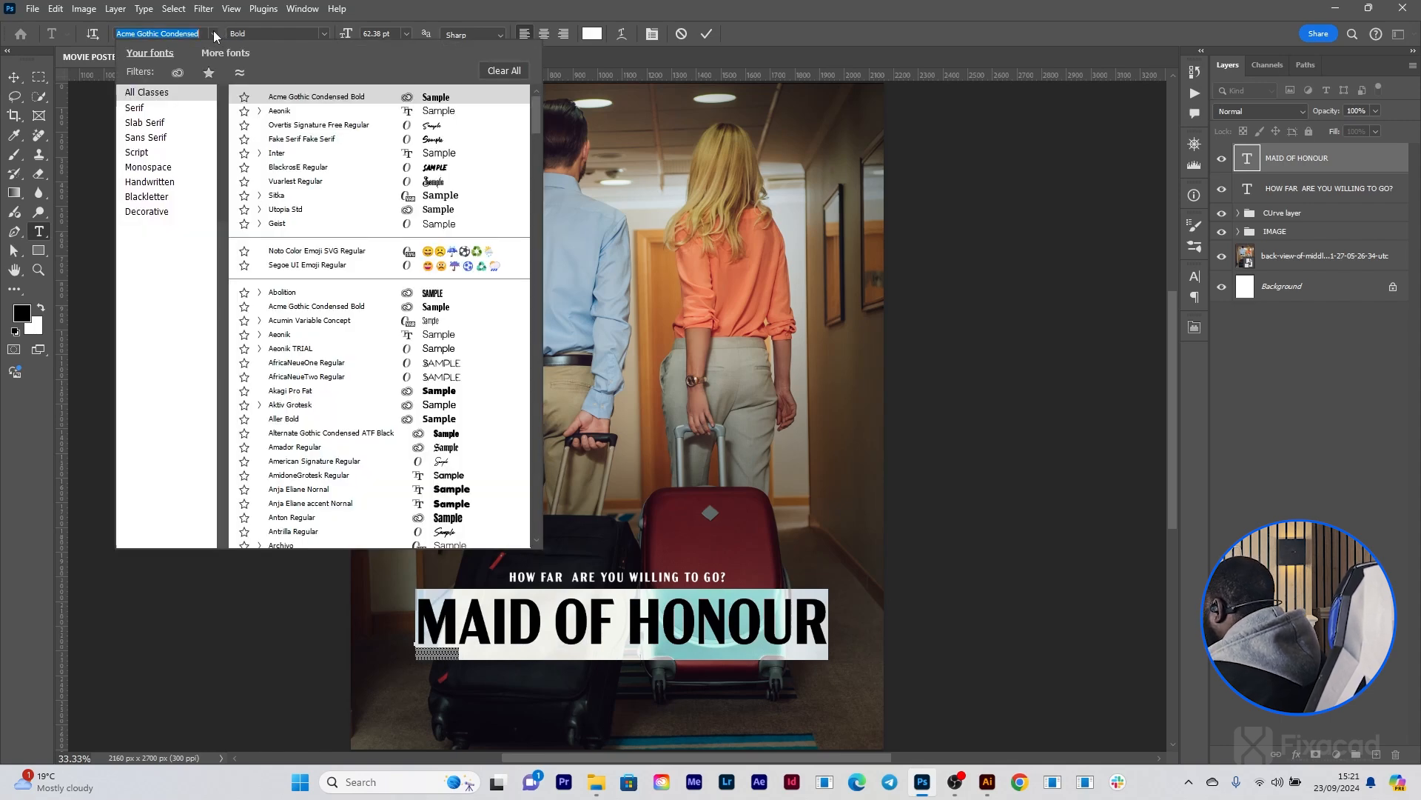
click(292, 166)
click(706, 34)
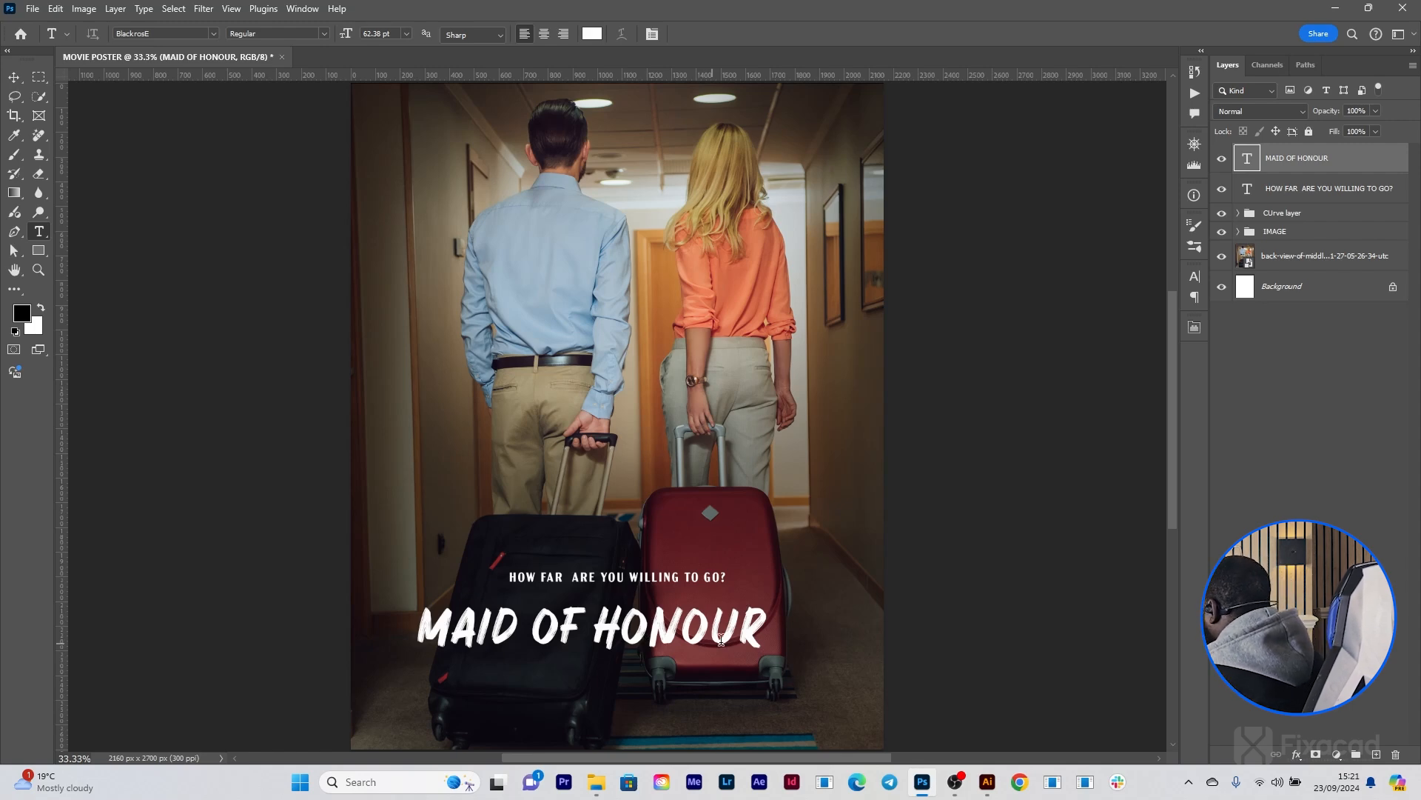
Step: Tighten the letter spacing of the whole MAID OF HONOUR title to a tracking of -75
click(757, 636)
drag(756, 636, 374, 619)
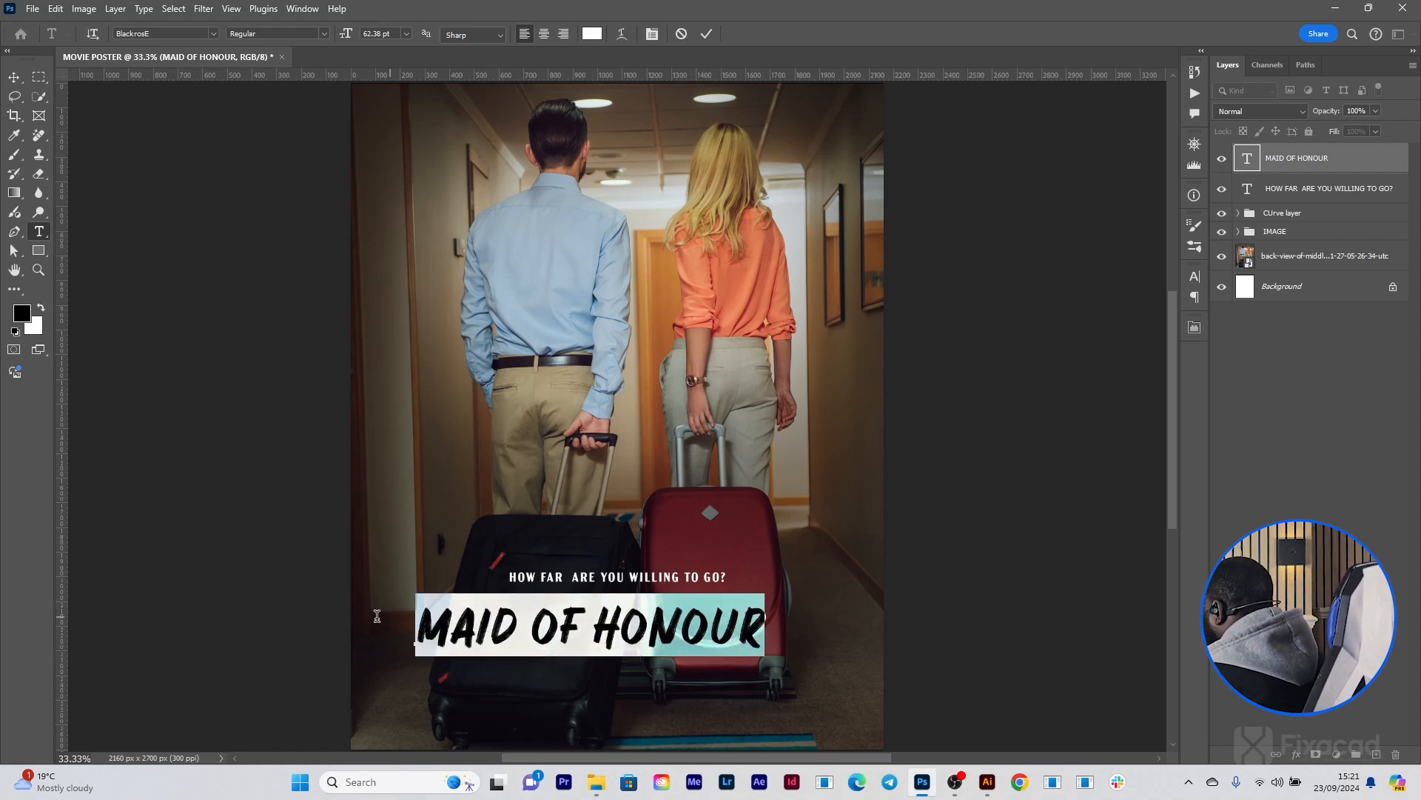
click(1199, 328)
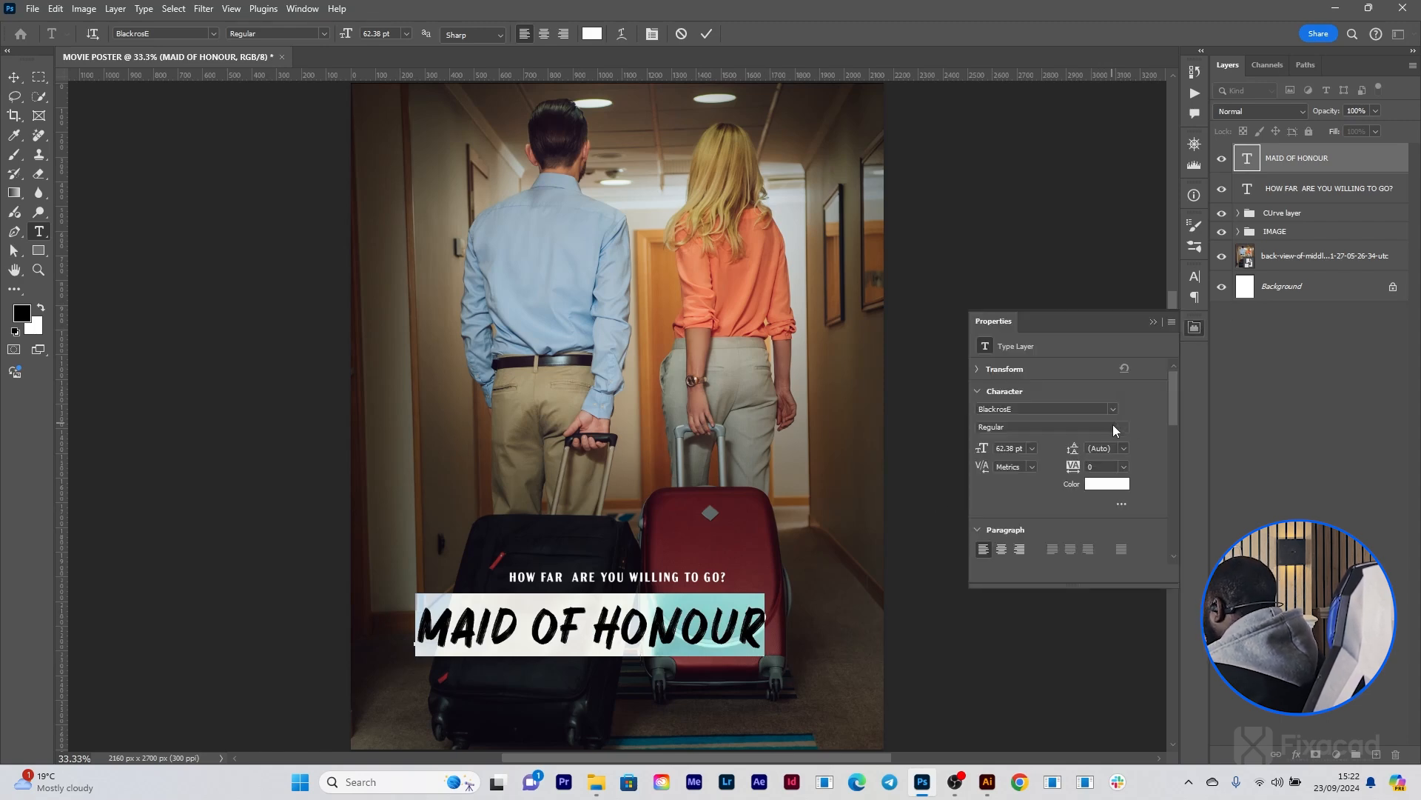
click(1123, 467)
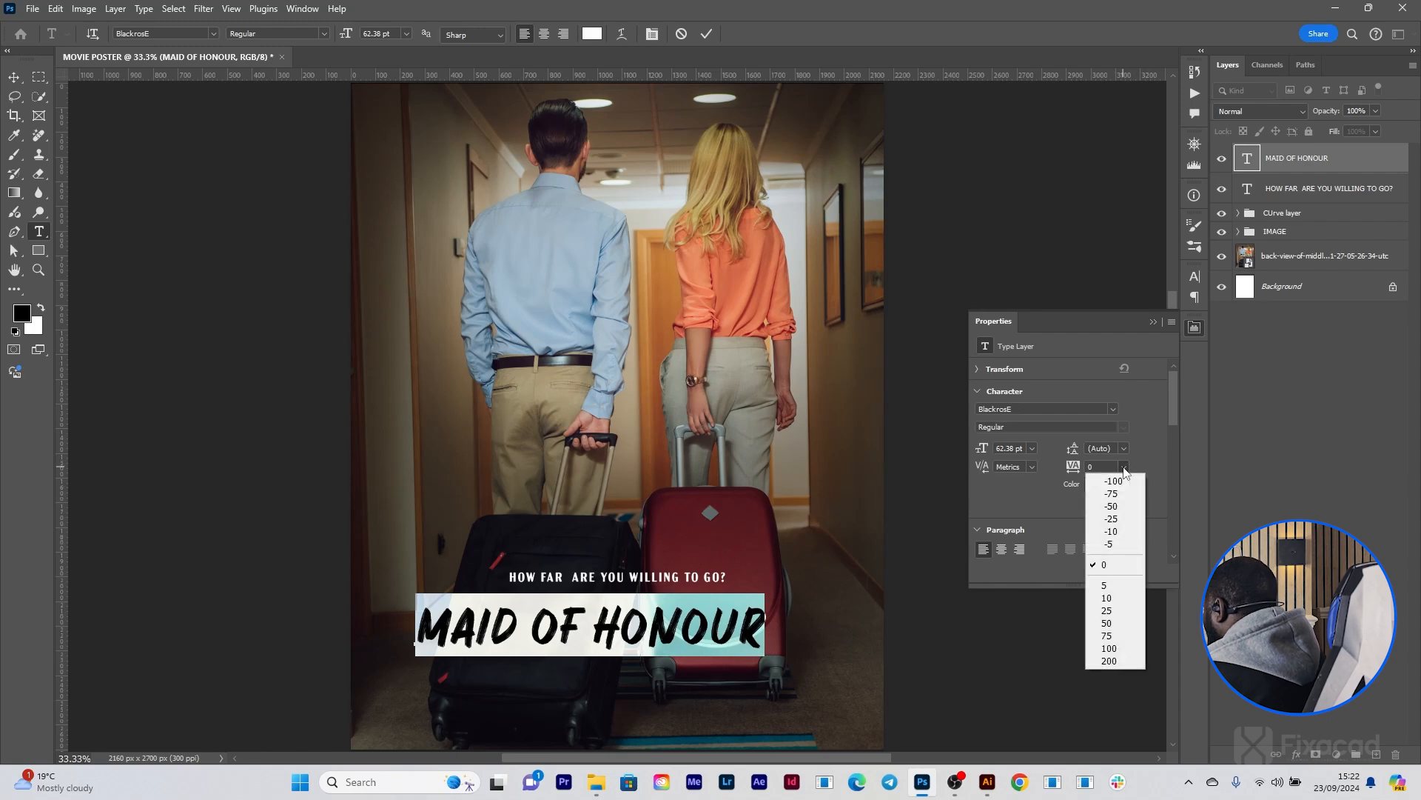
click(1112, 505)
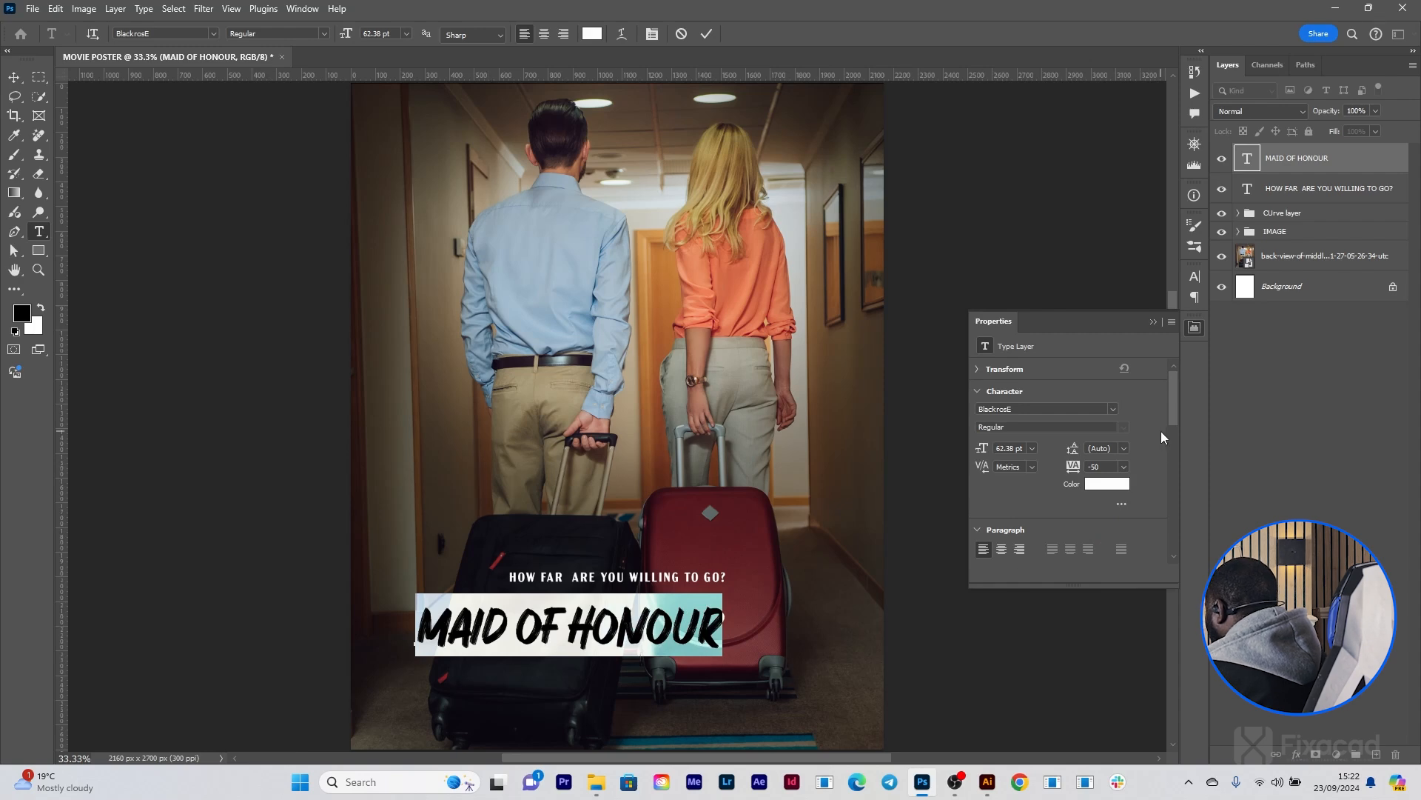
click(1123, 466)
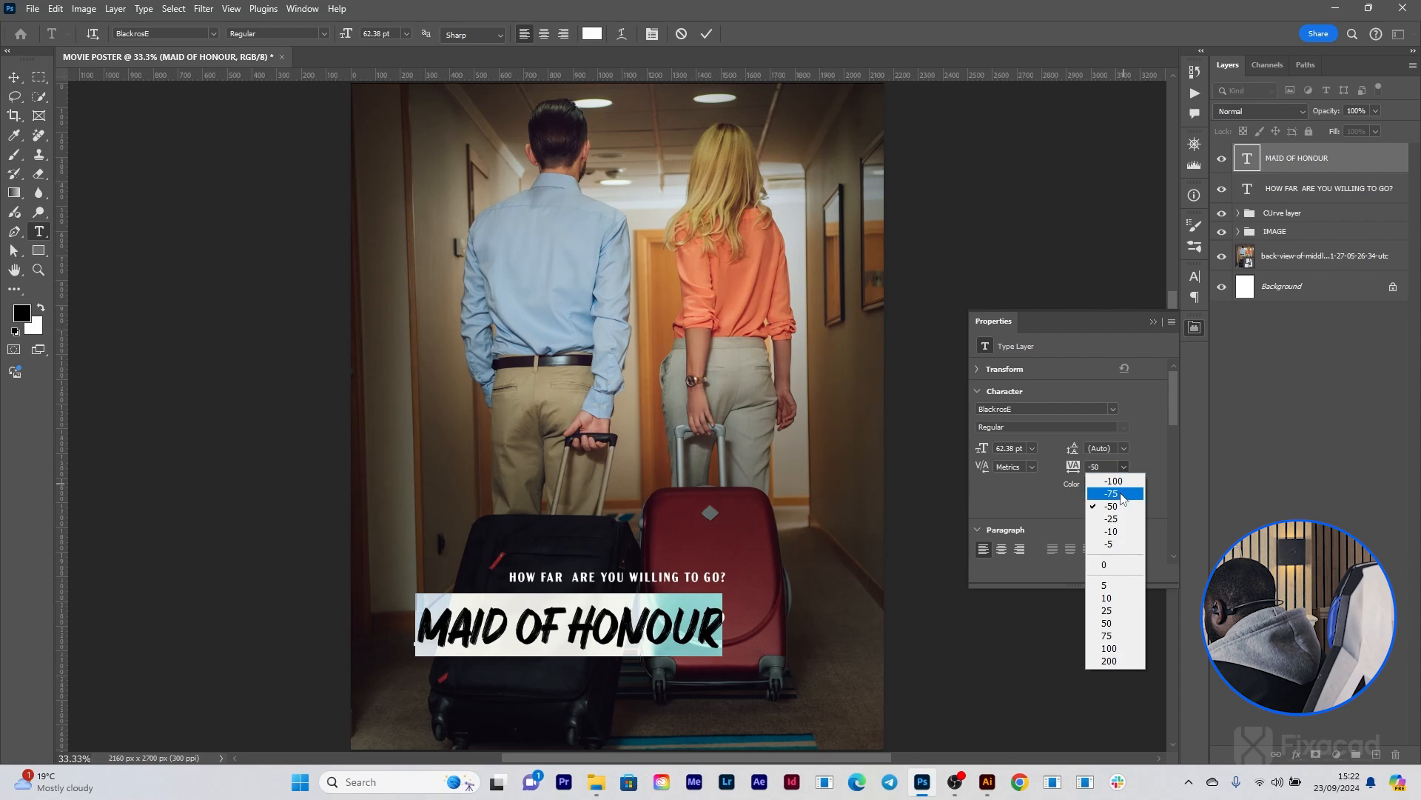
click(1122, 494)
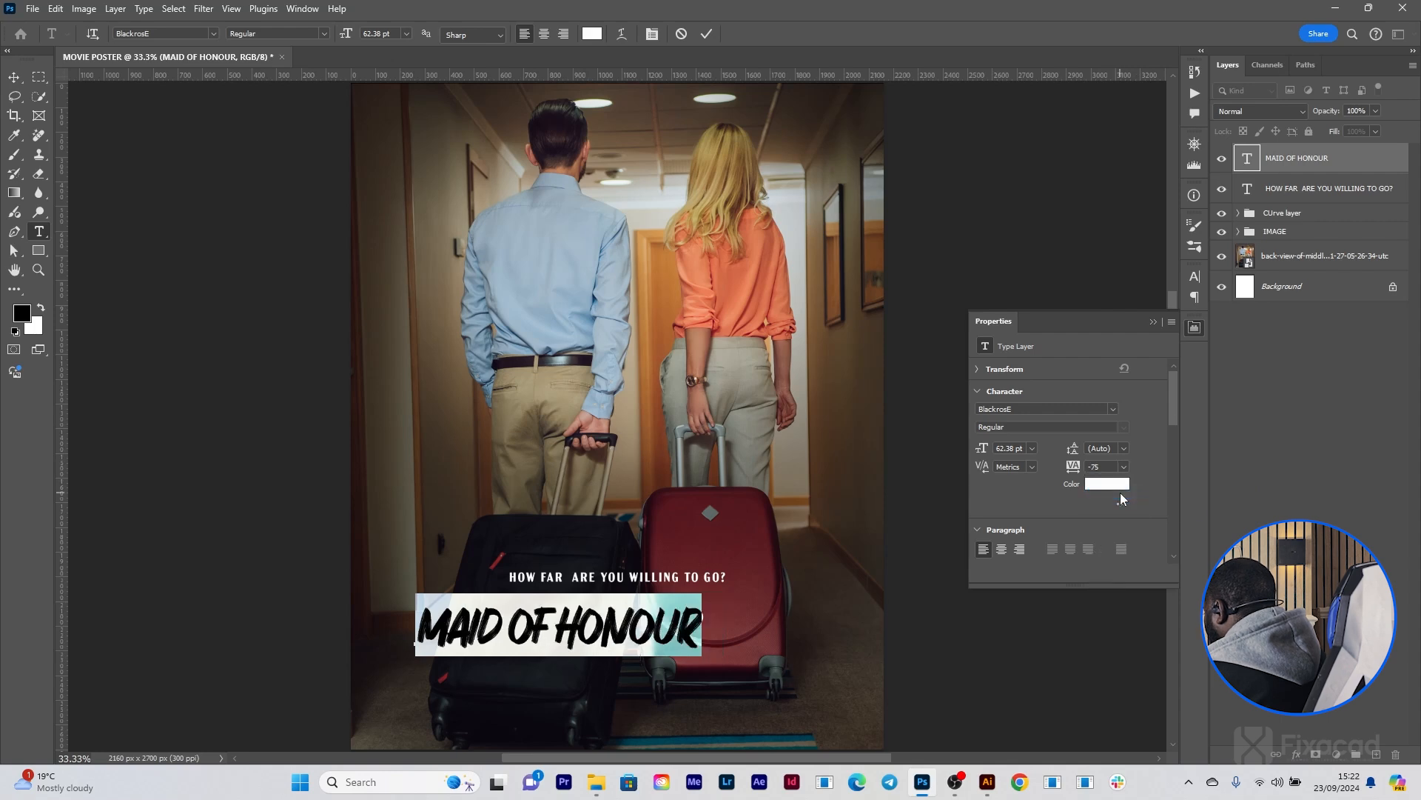
click(1152, 325)
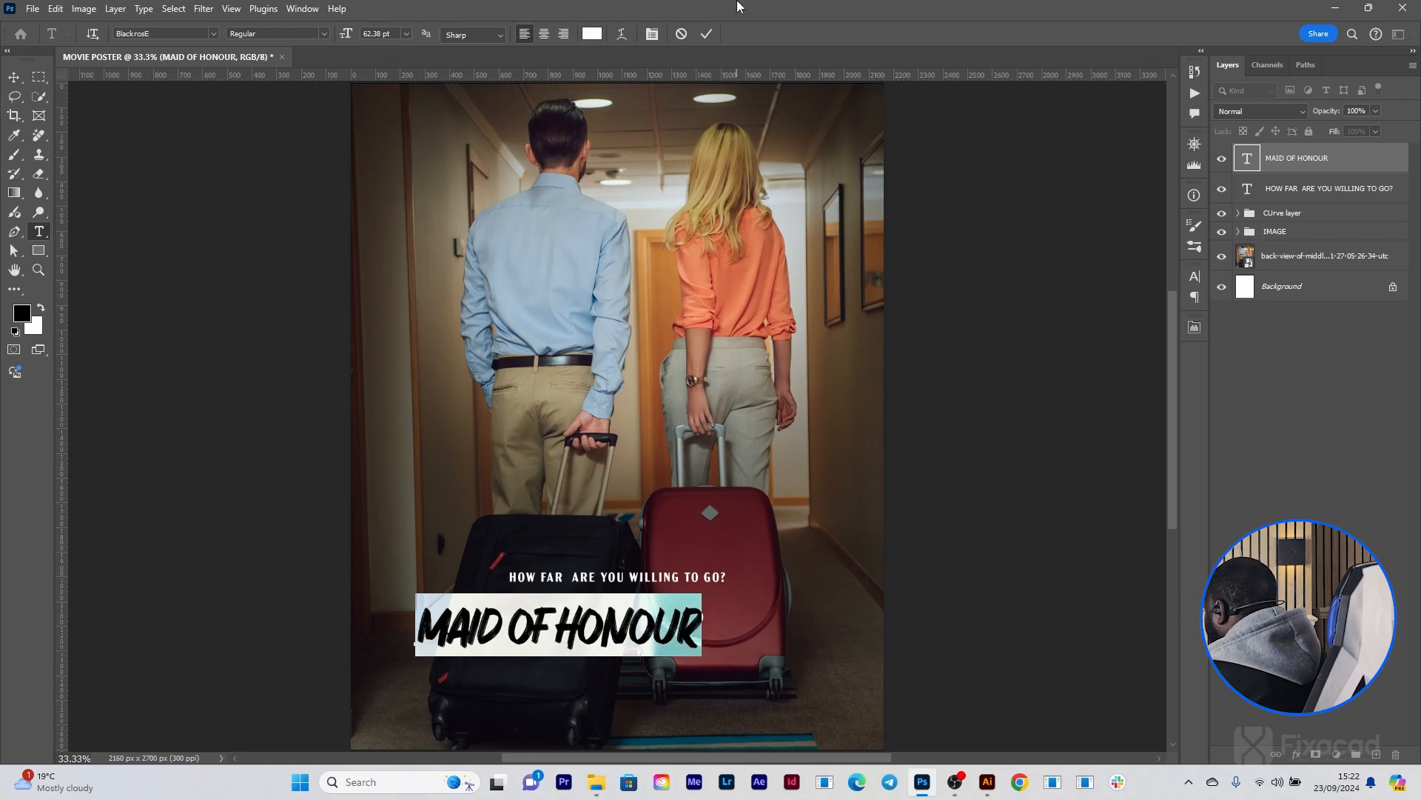
click(706, 36)
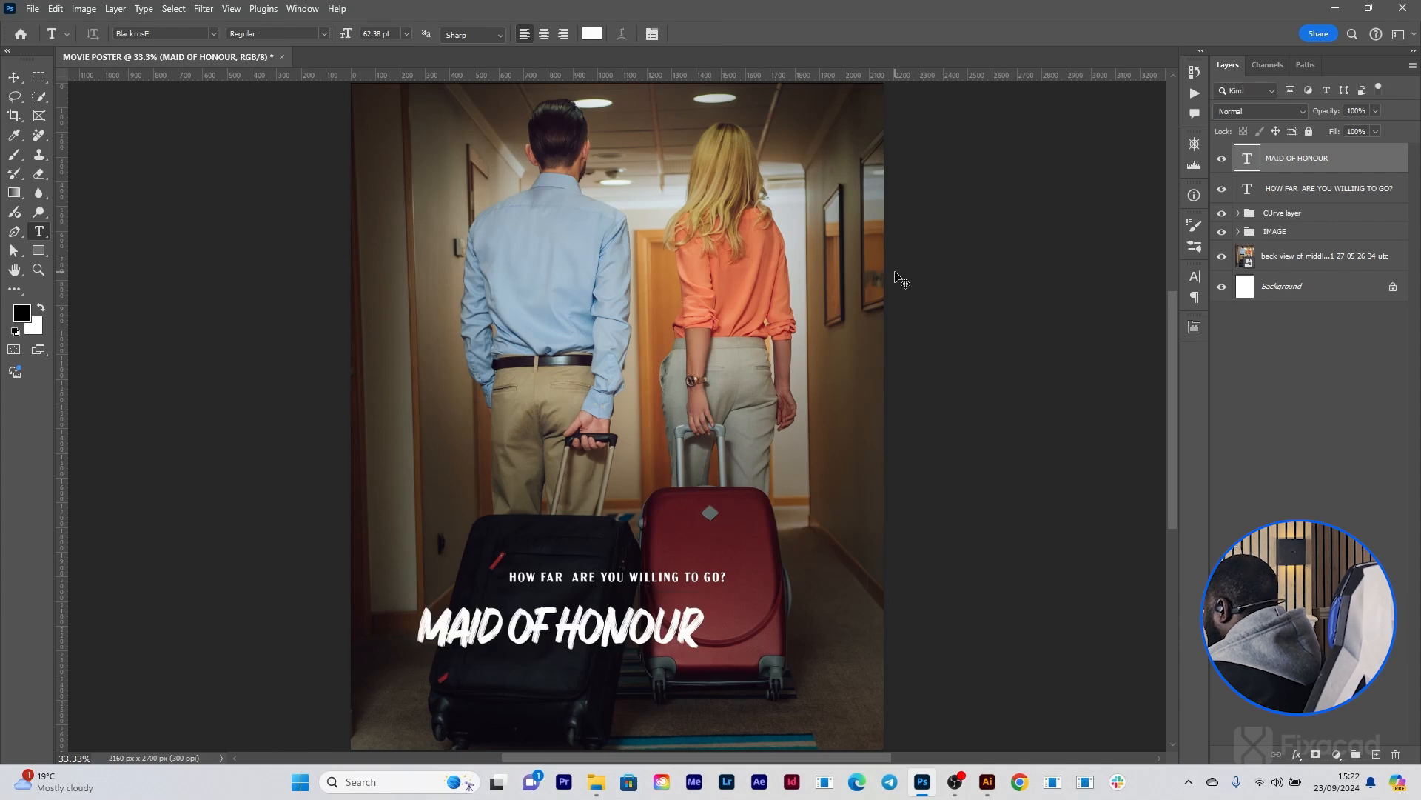
Step: Enlarge the MAID OF HONOUR title to about 92.97 pt and centre it horizontally on the poster below the tagline
key(ctrl+t)
drag(703, 626, 849, 636)
drag(720, 633, 703, 633)
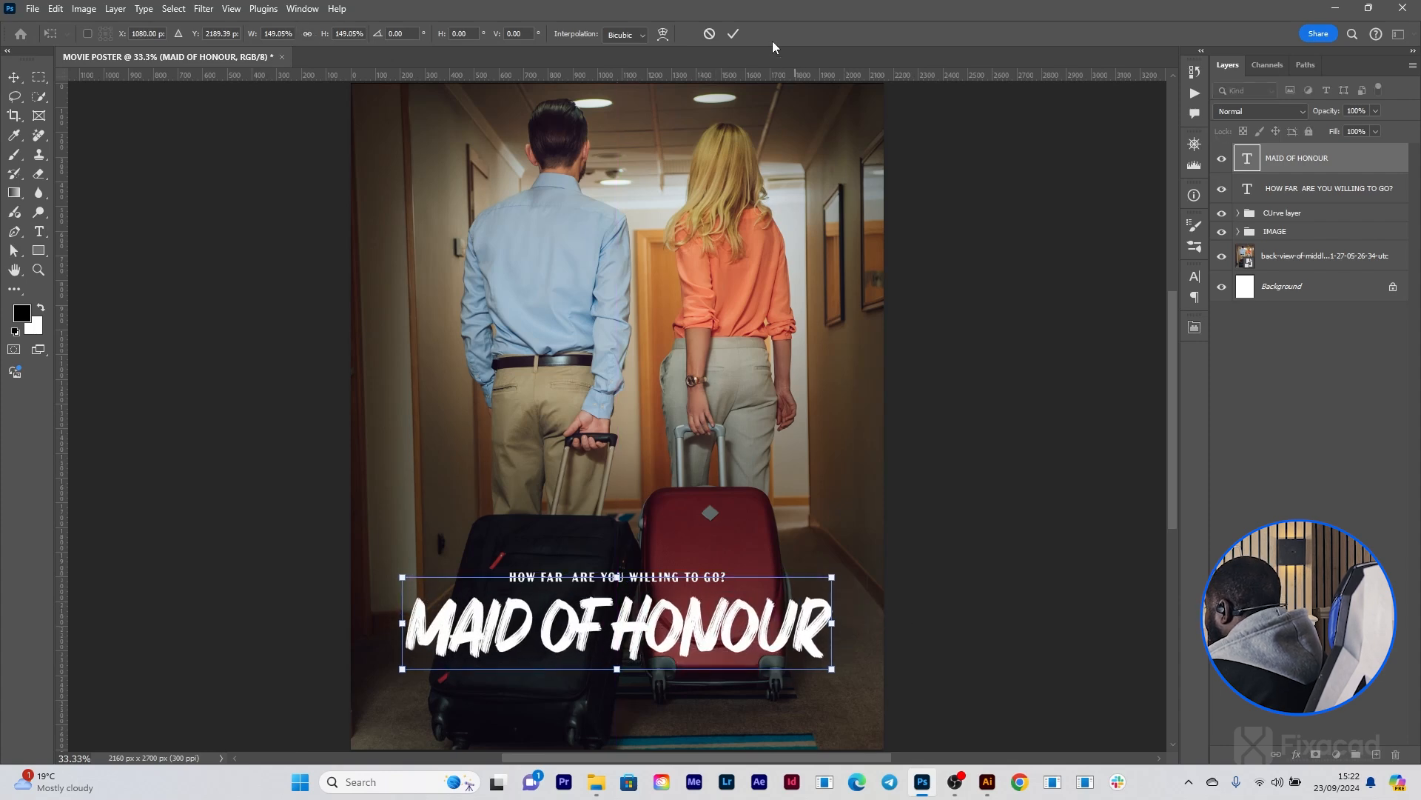
click(733, 34)
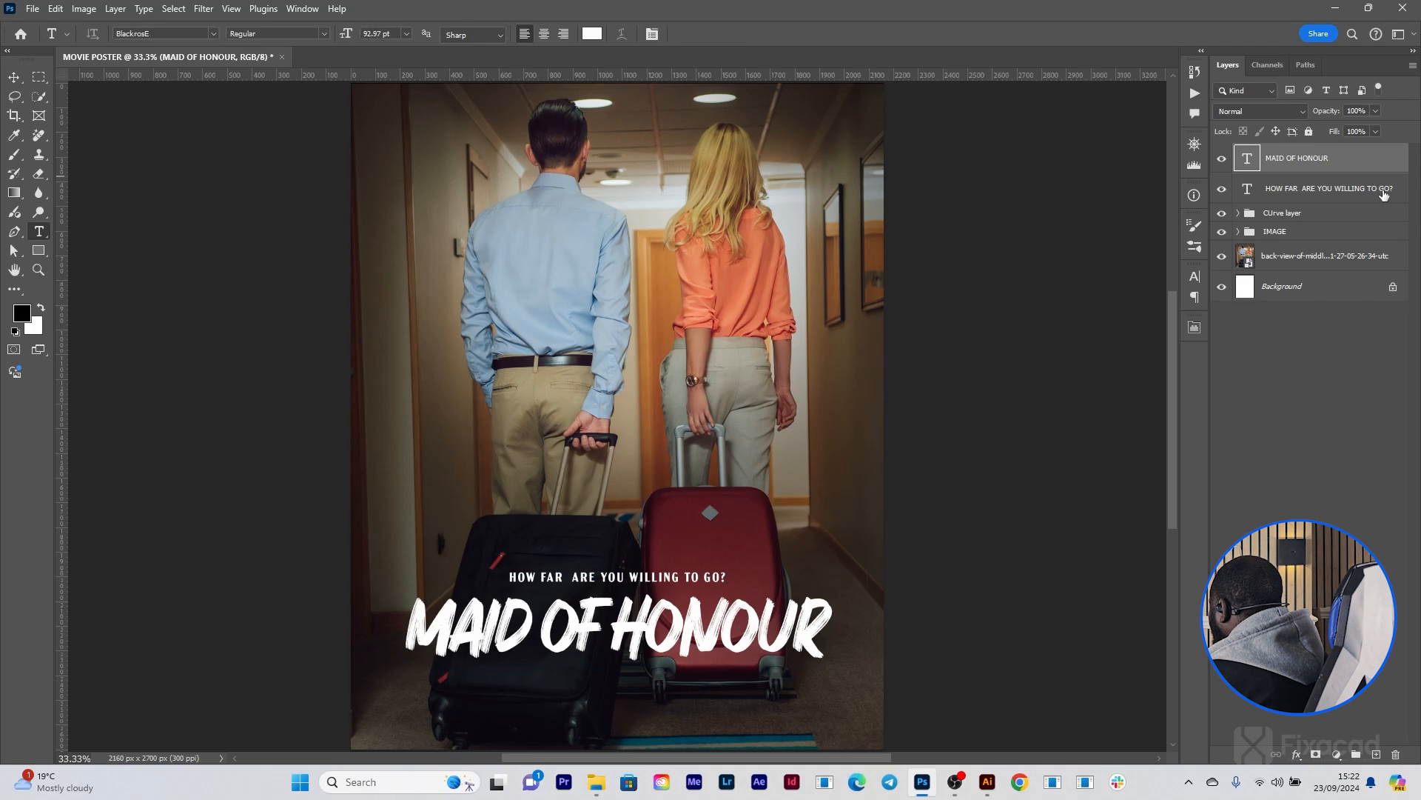
Step: Move the title and tagline up together over the suitcases, centred at about X 1080 px, Y 1980 px
shift+click(1326, 190)
key(ctrl+t)
drag(742, 628, 741, 585)
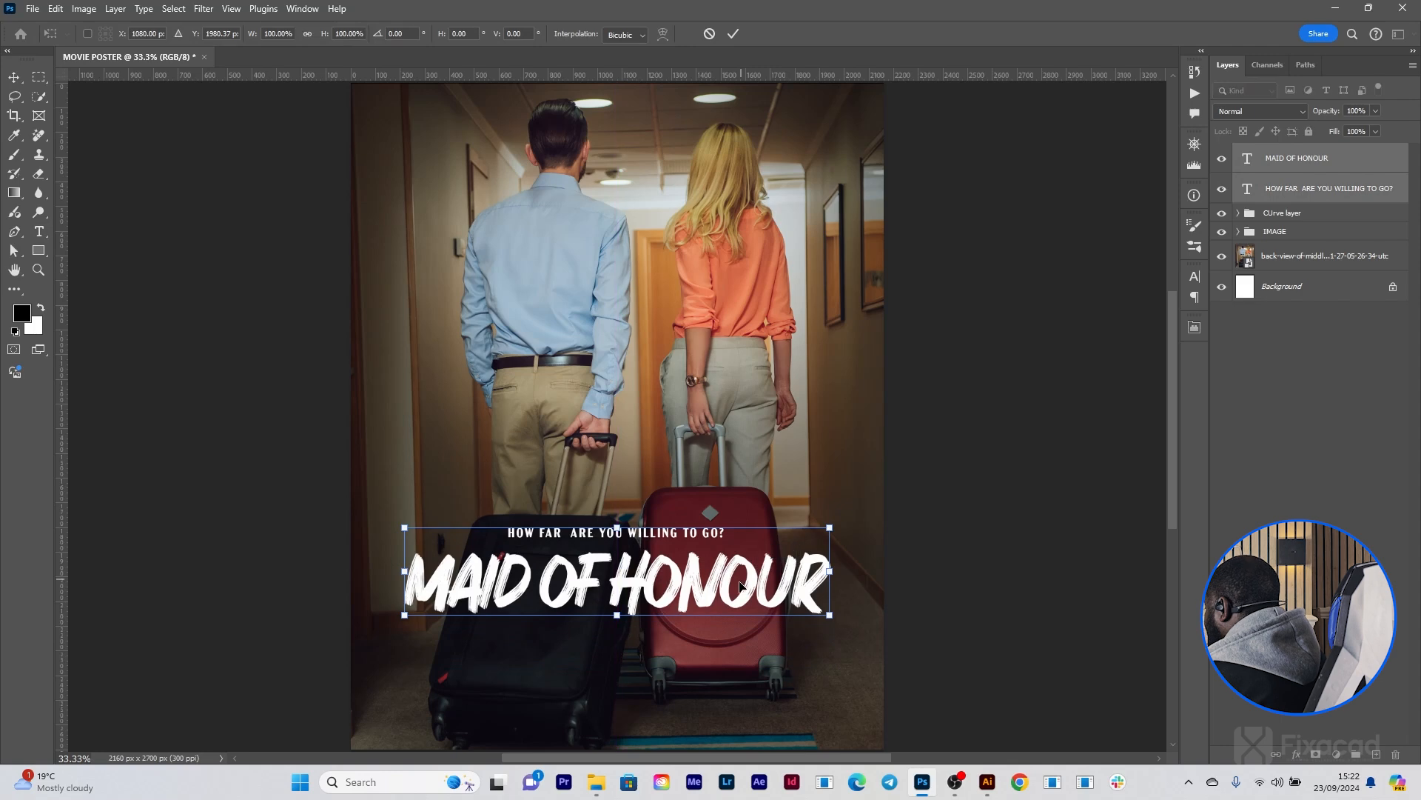
click(734, 34)
key(t)
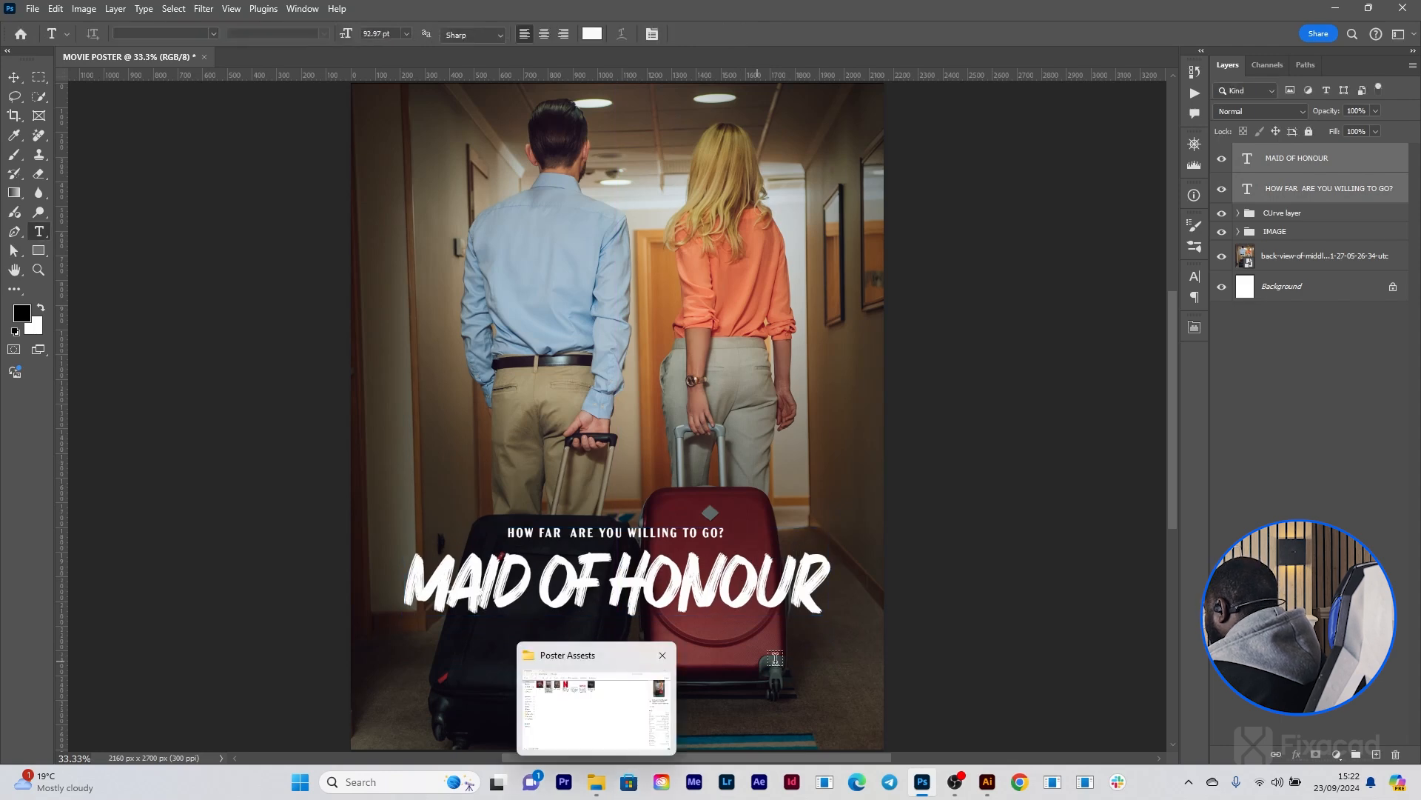
Step: Examine the title styling in the reference image maid-of-honour from the Poster Assests folder, enlarged to full window, and return to the Photoshop poster
mouse_move(596, 782)
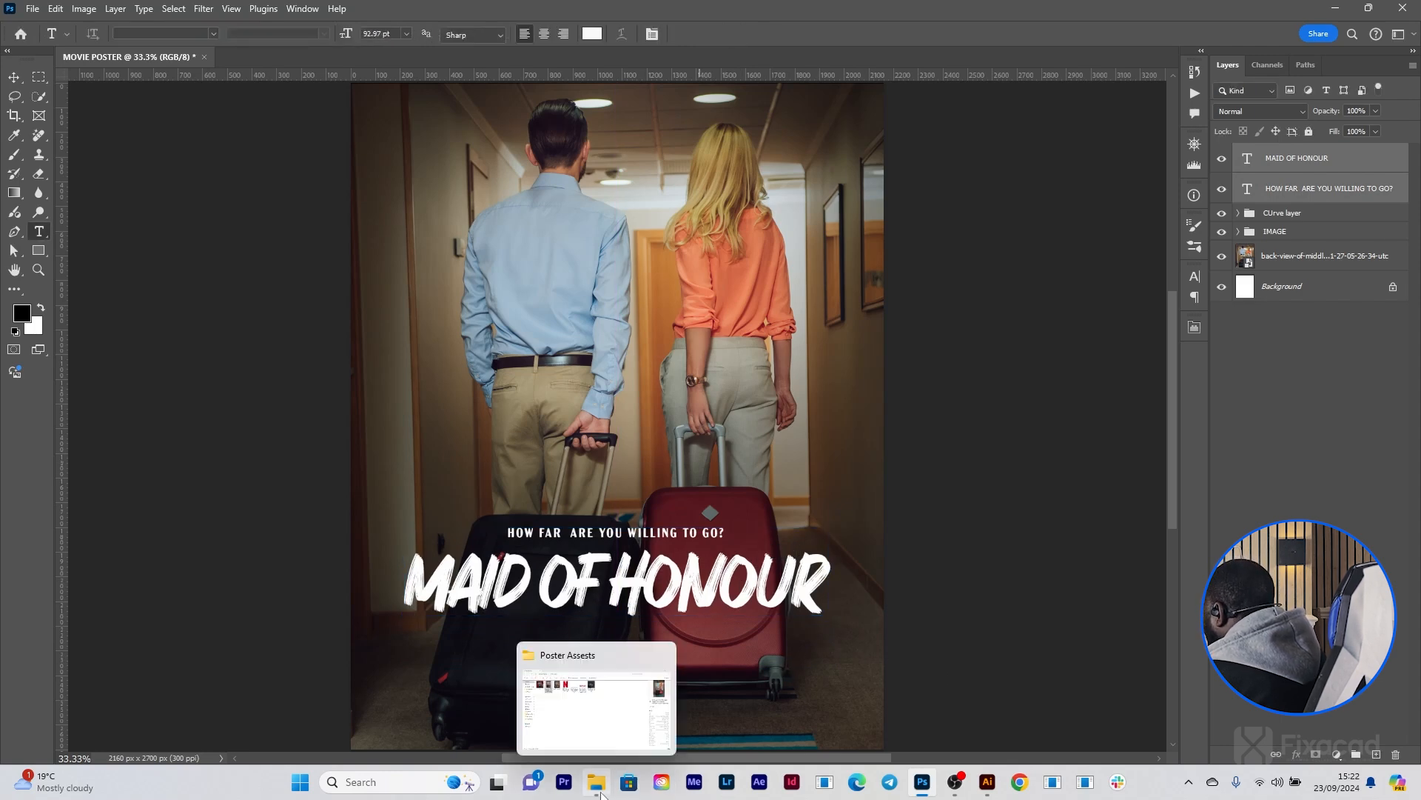
click(585, 715)
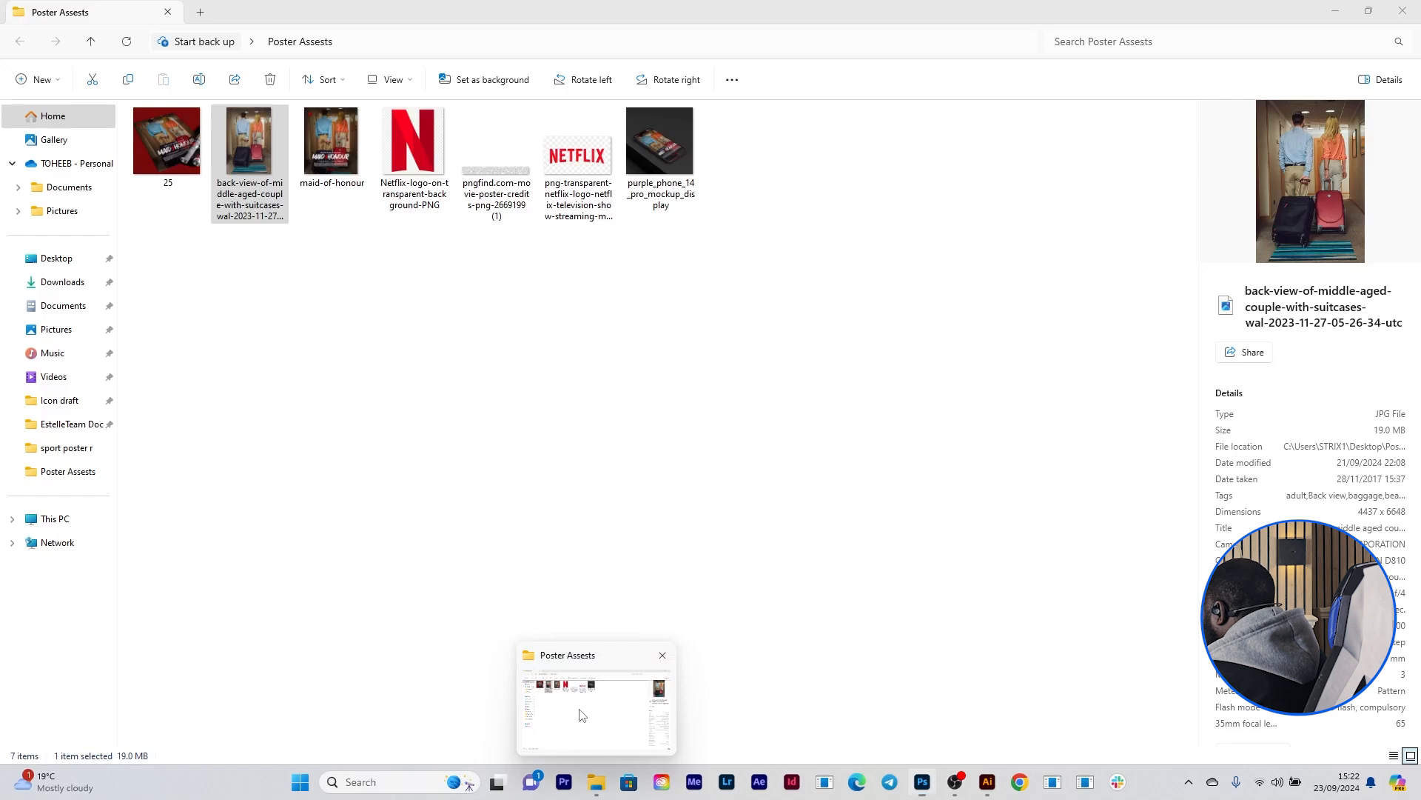
click(331, 167)
double_click(331, 168)
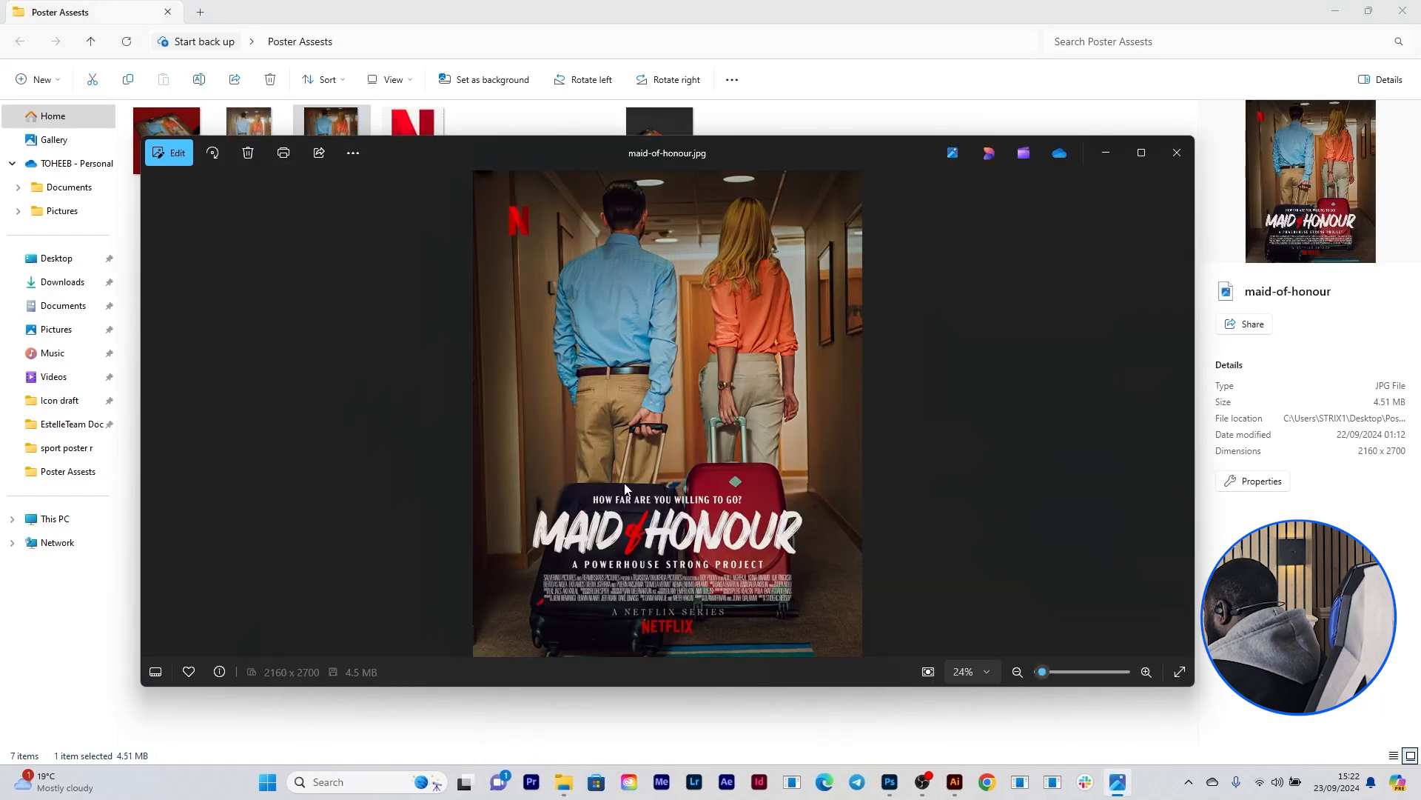
click(1140, 156)
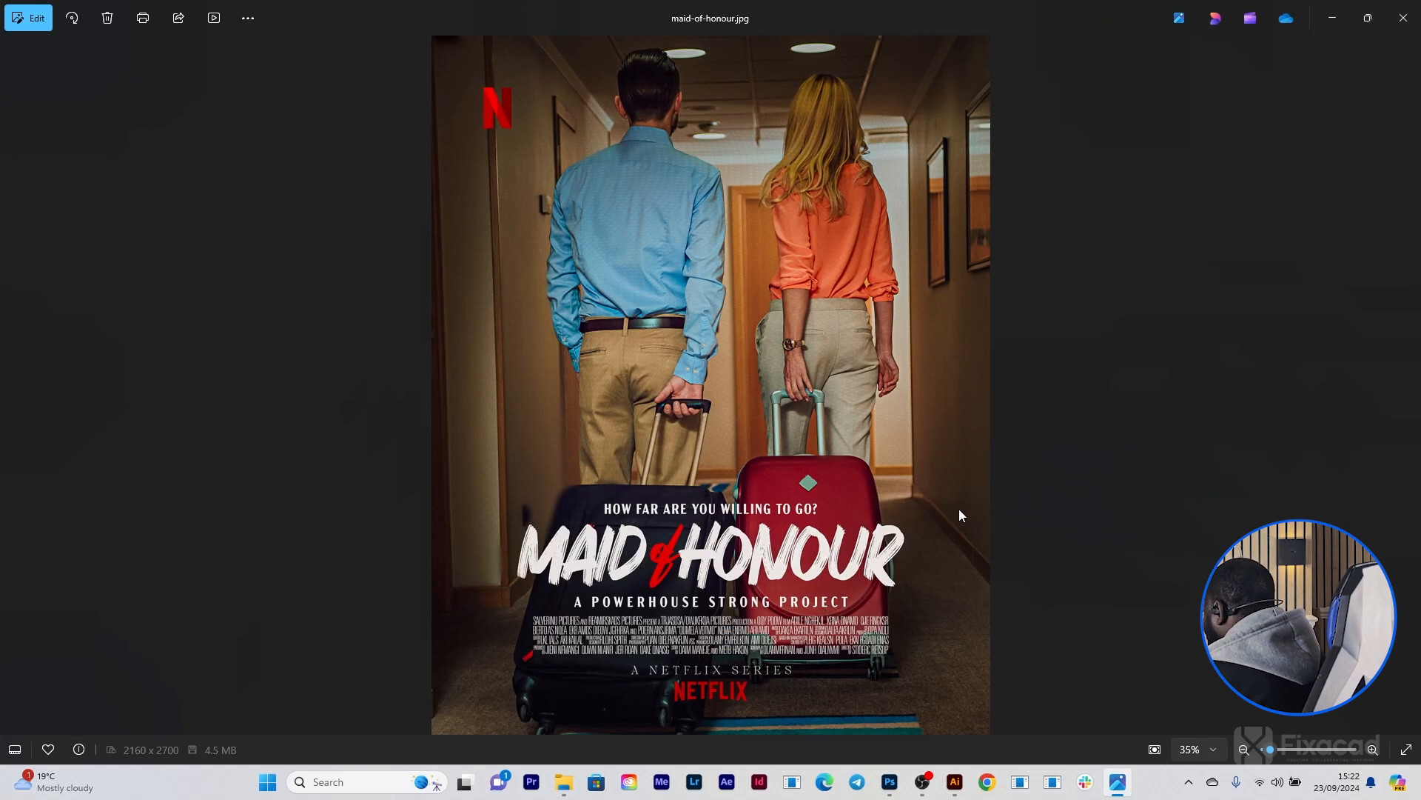
click(877, 717)
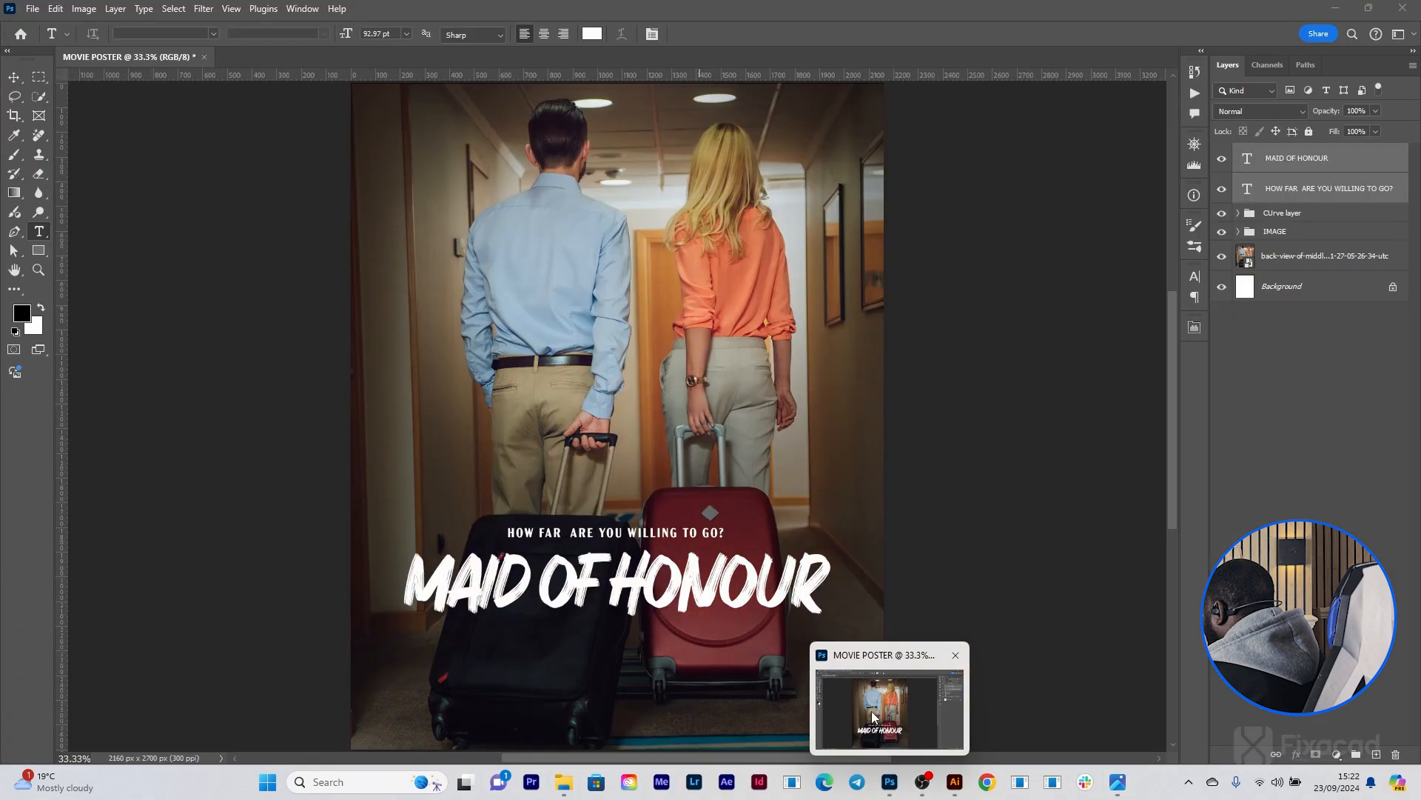
Step: Replace the word OF in the title with lowercase "of" in the Overtis Signature Free Regular font
click(595, 581)
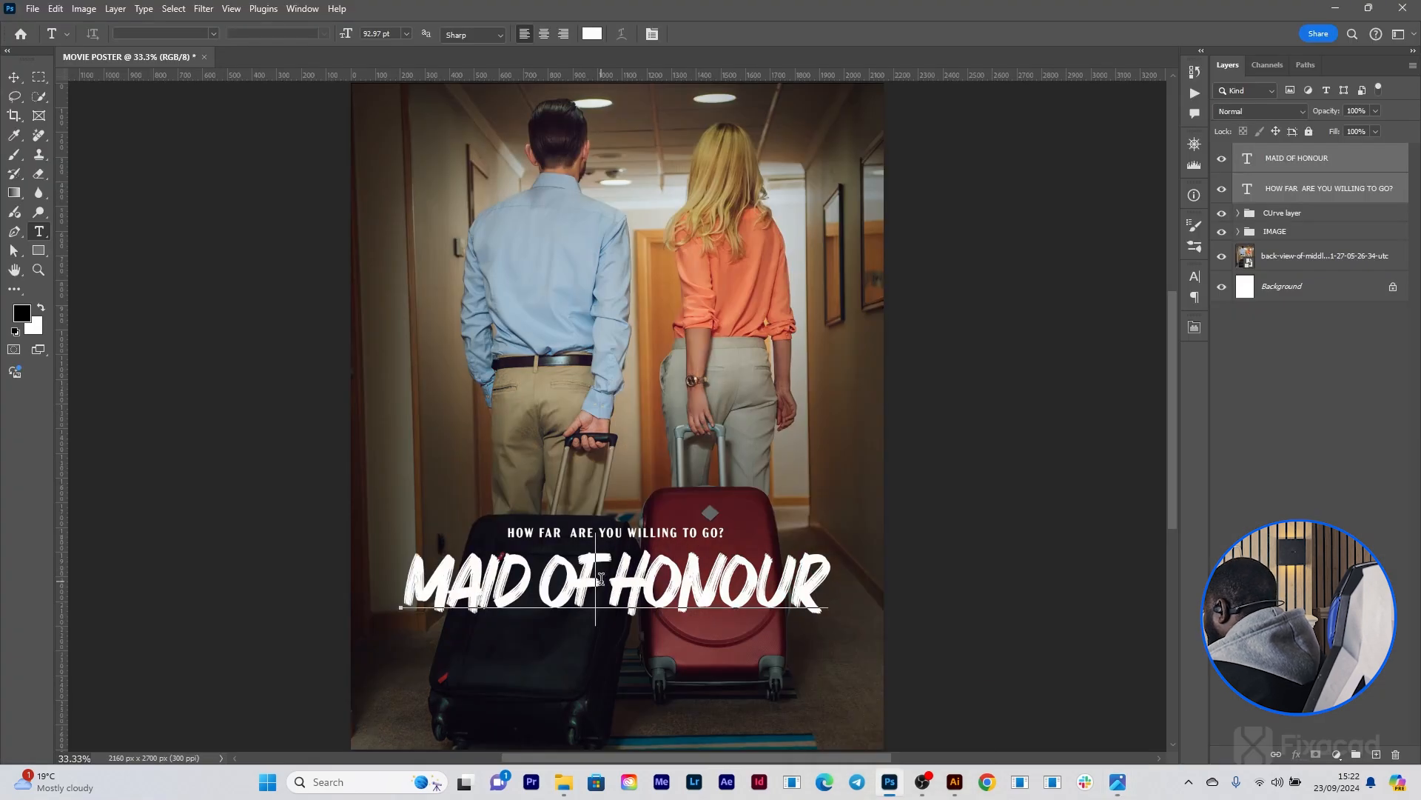
drag(595, 581, 541, 582)
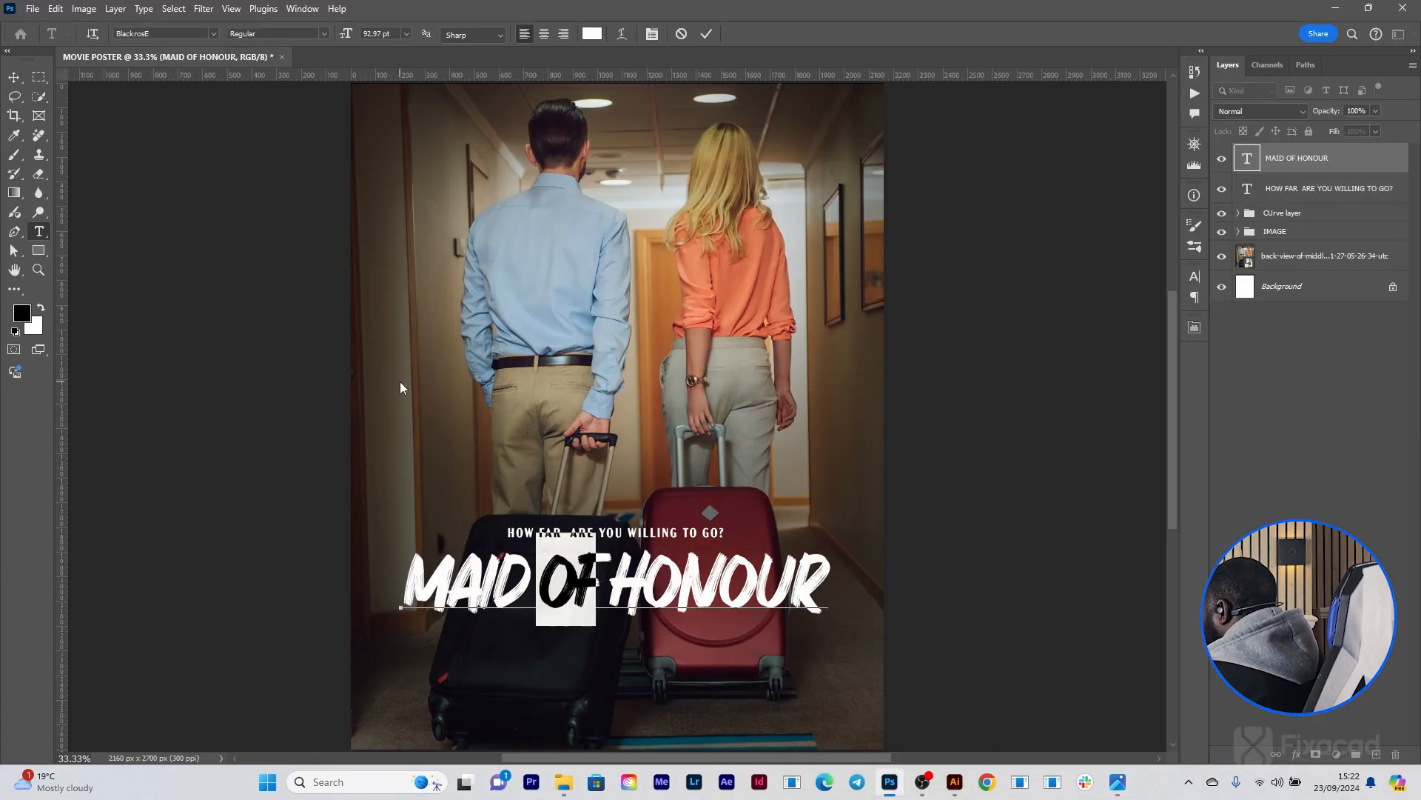
click(214, 34)
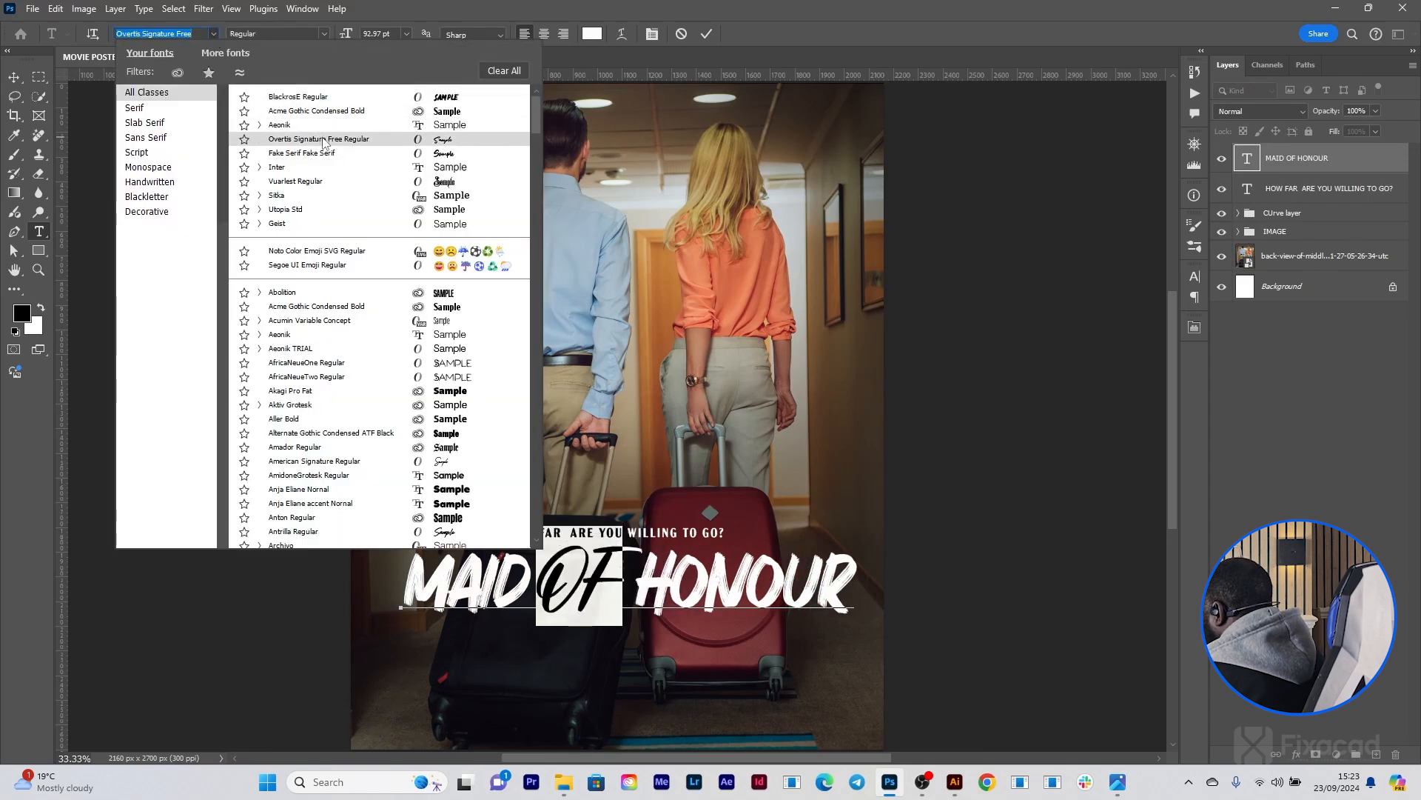
click(323, 139)
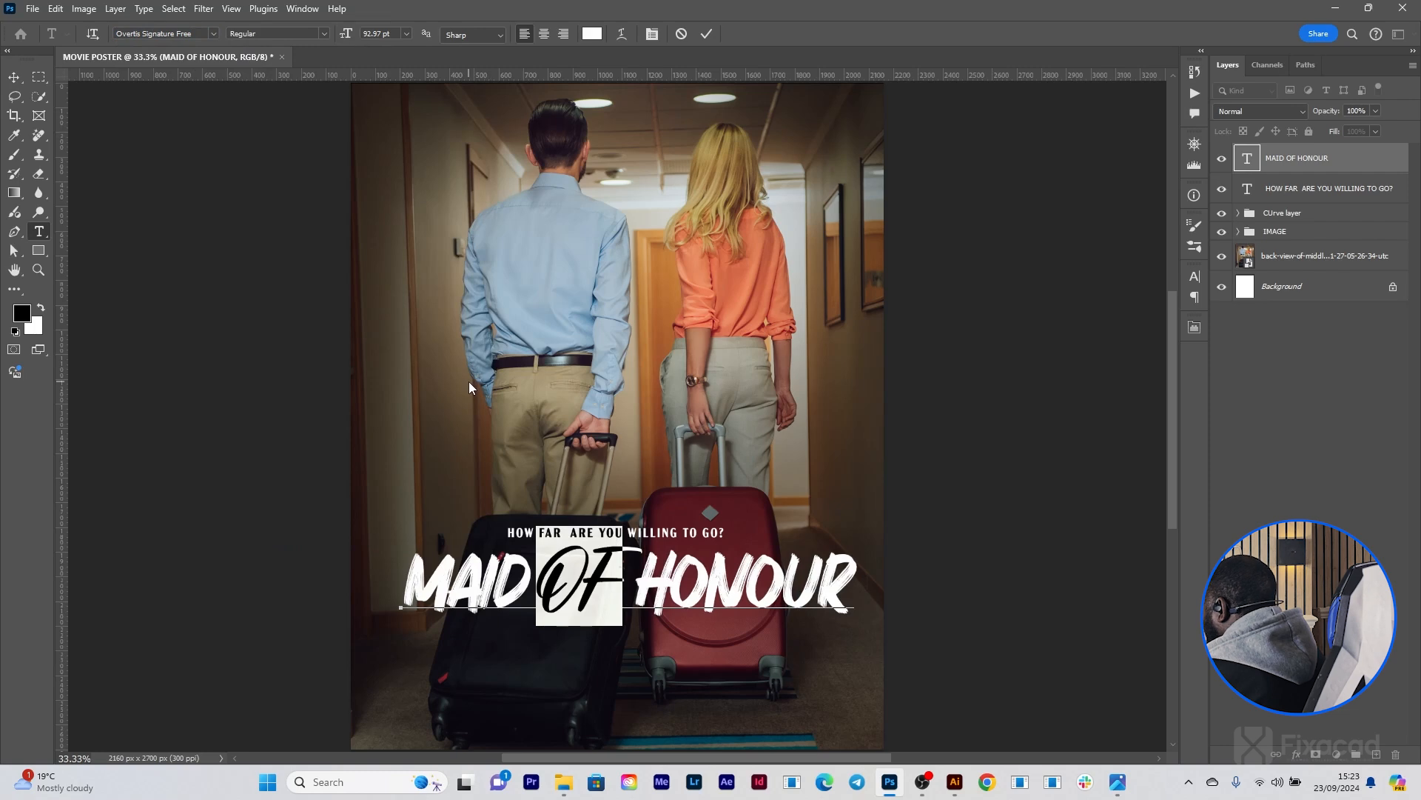
text(of)
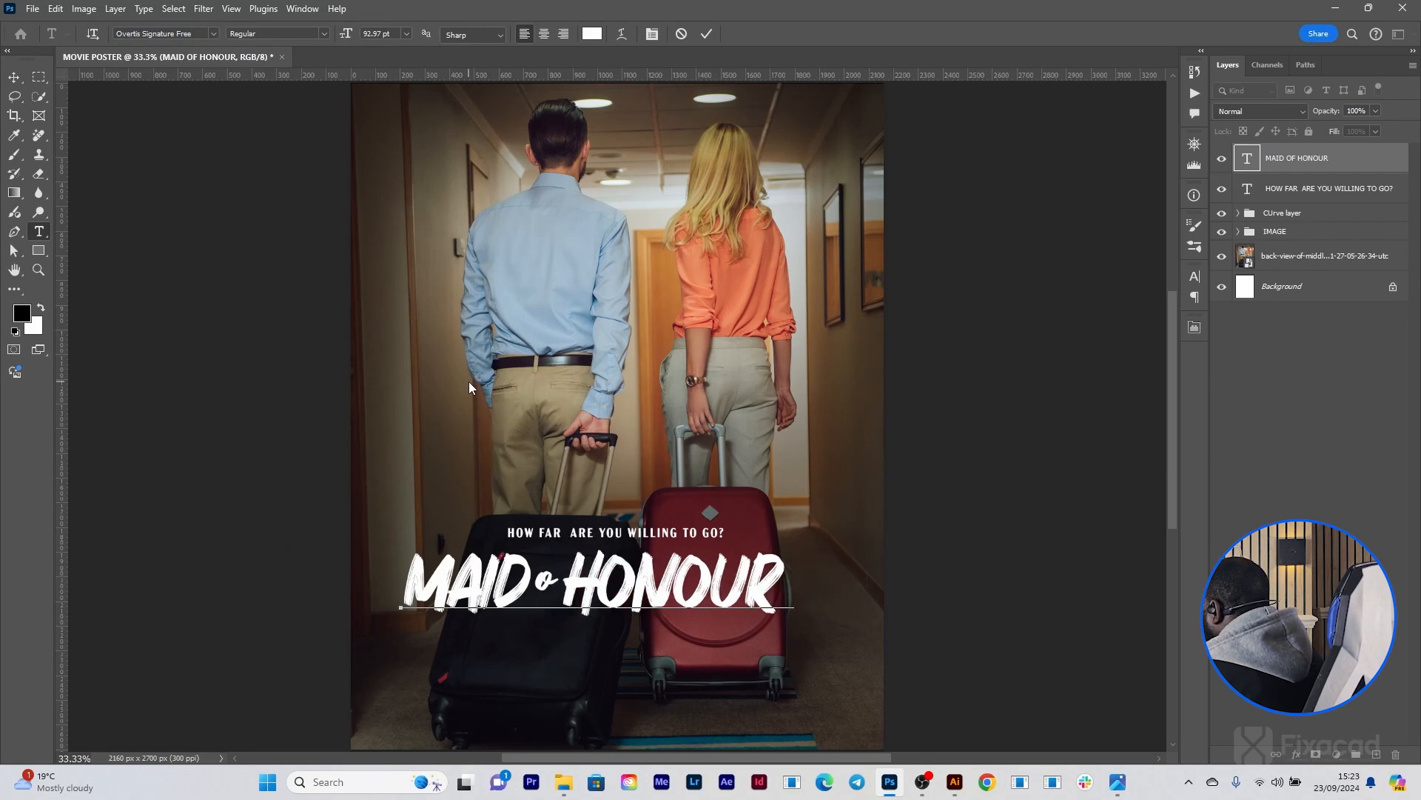
Step: Colour the word "of" in the title red, #e80000
drag(576, 585, 538, 576)
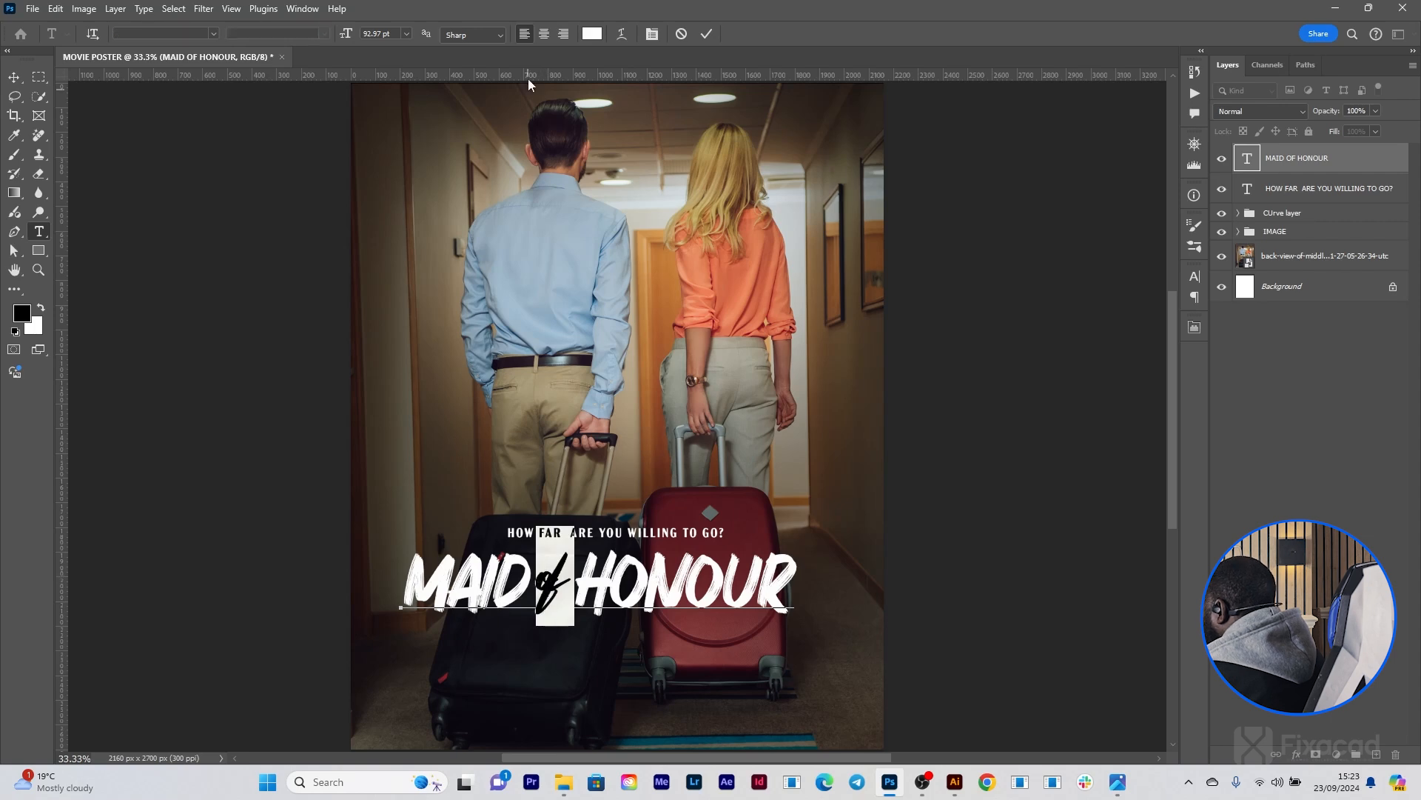
click(592, 34)
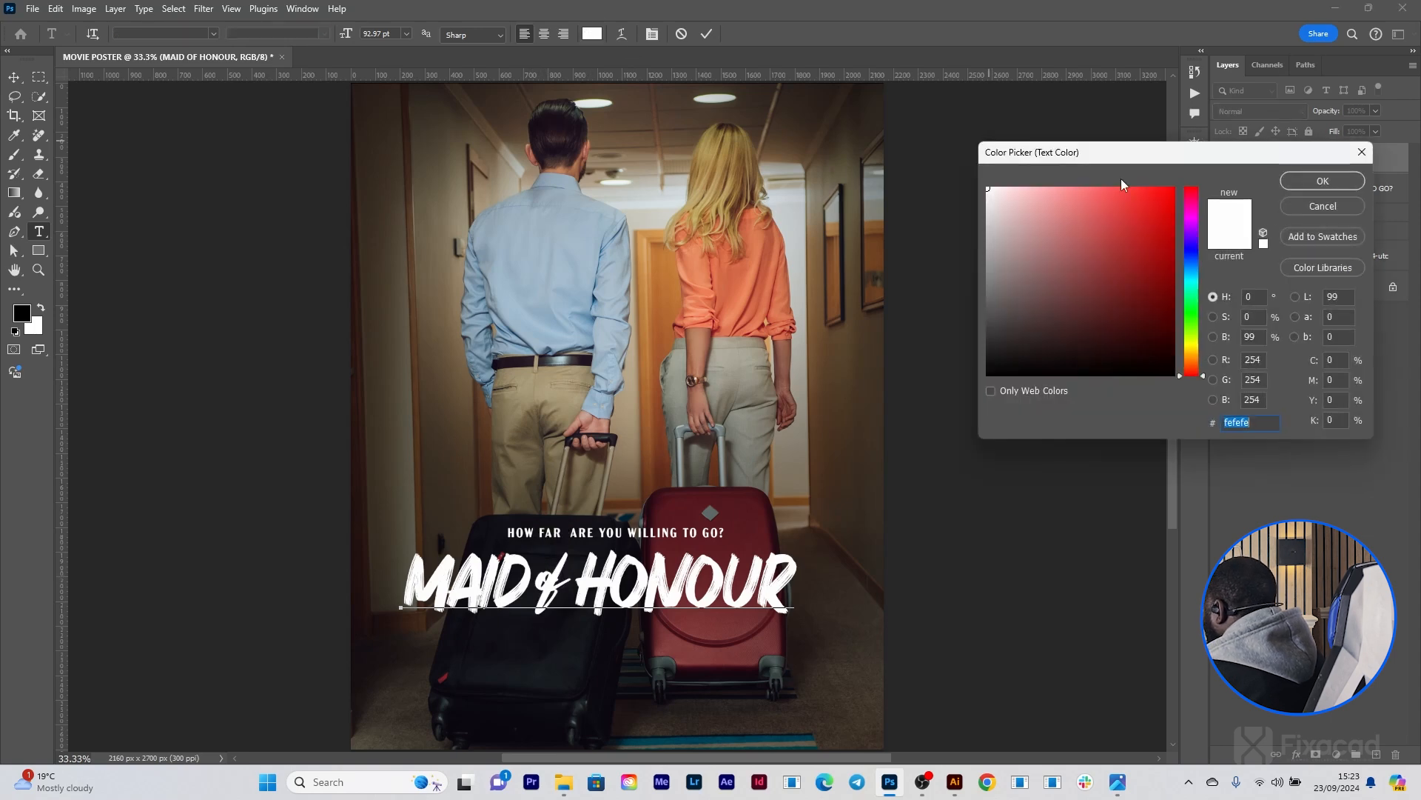
click(1172, 192)
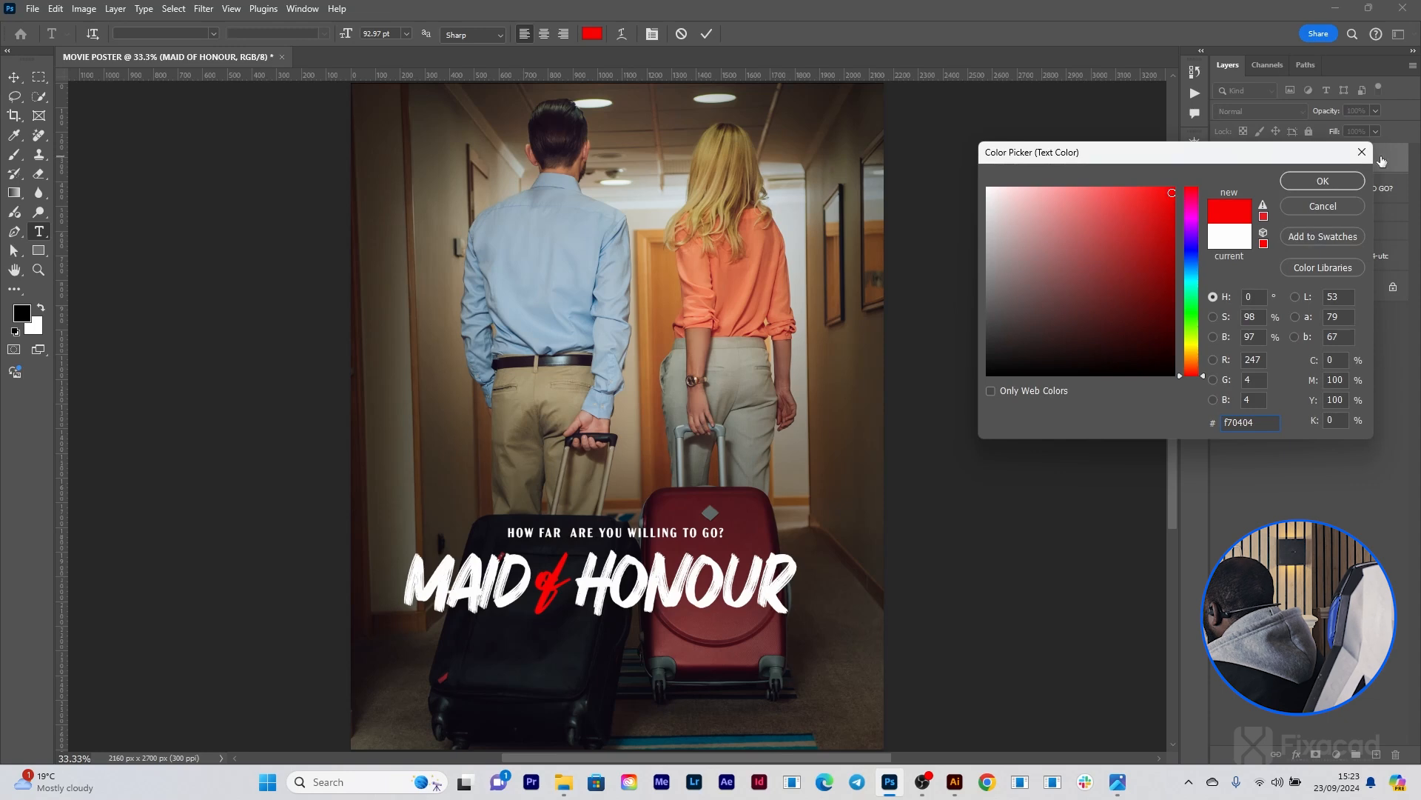
drag(1173, 194, 1175, 207)
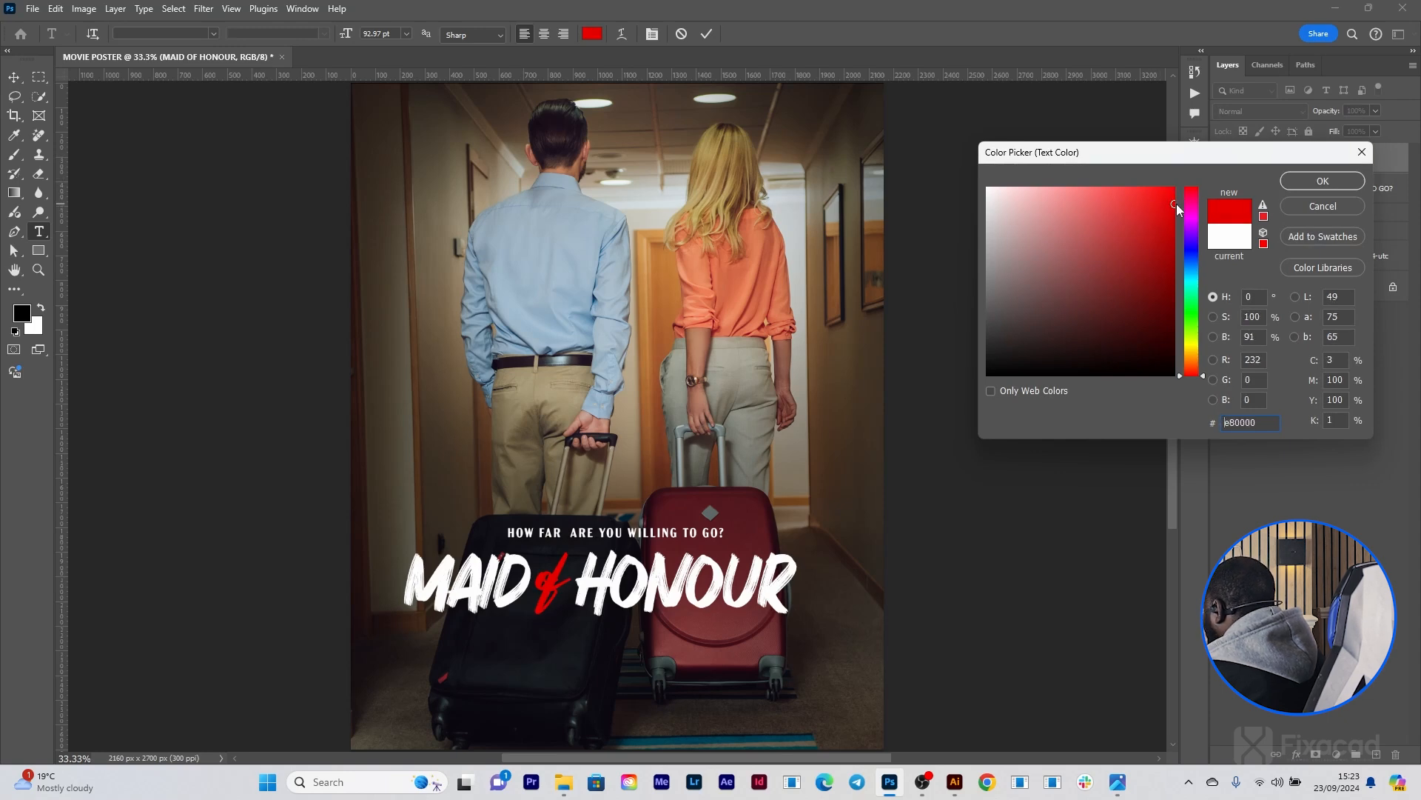
click(1322, 182)
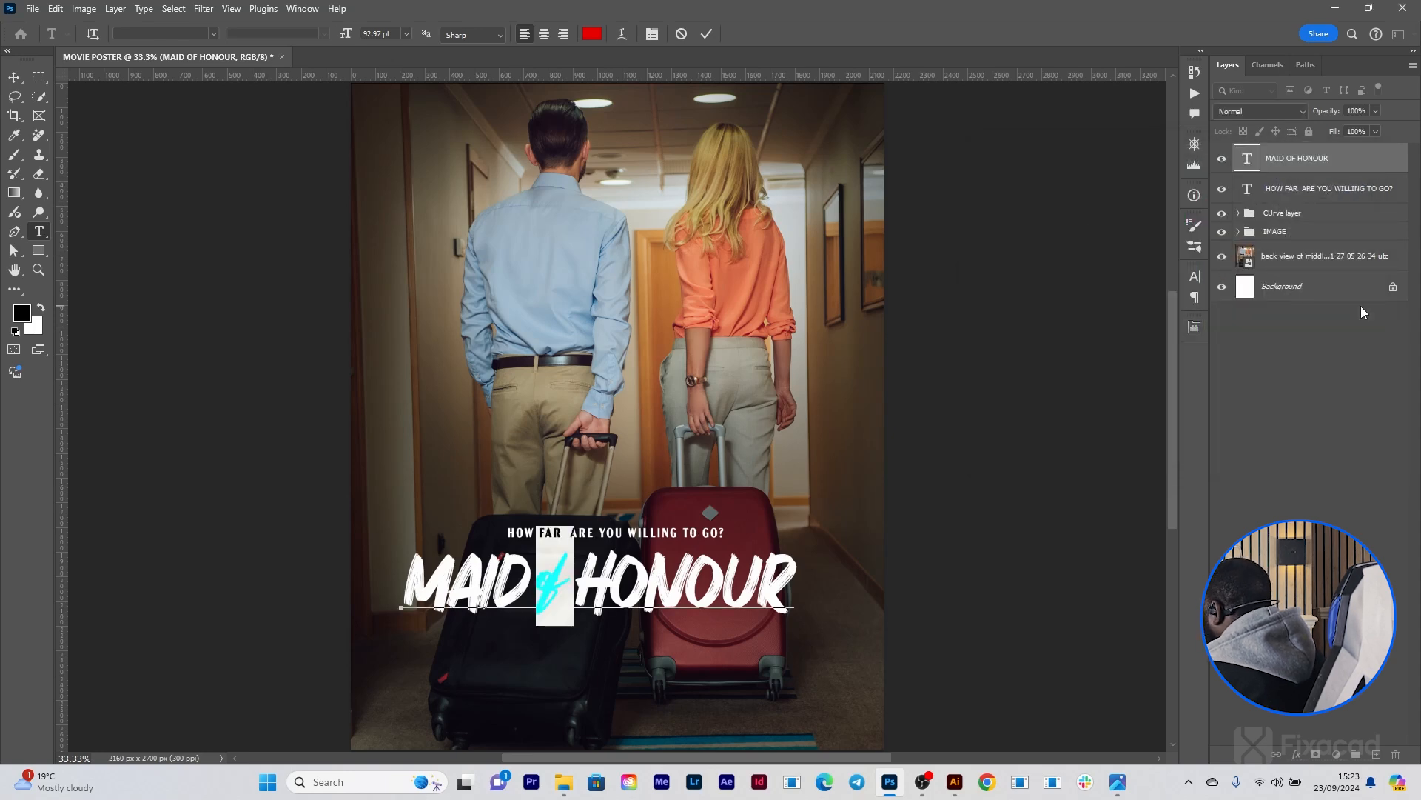
Step: Widen the tracking of the word "of" and delete the space between it and HONOUR
key(alt+Right)
key(alt+Right)
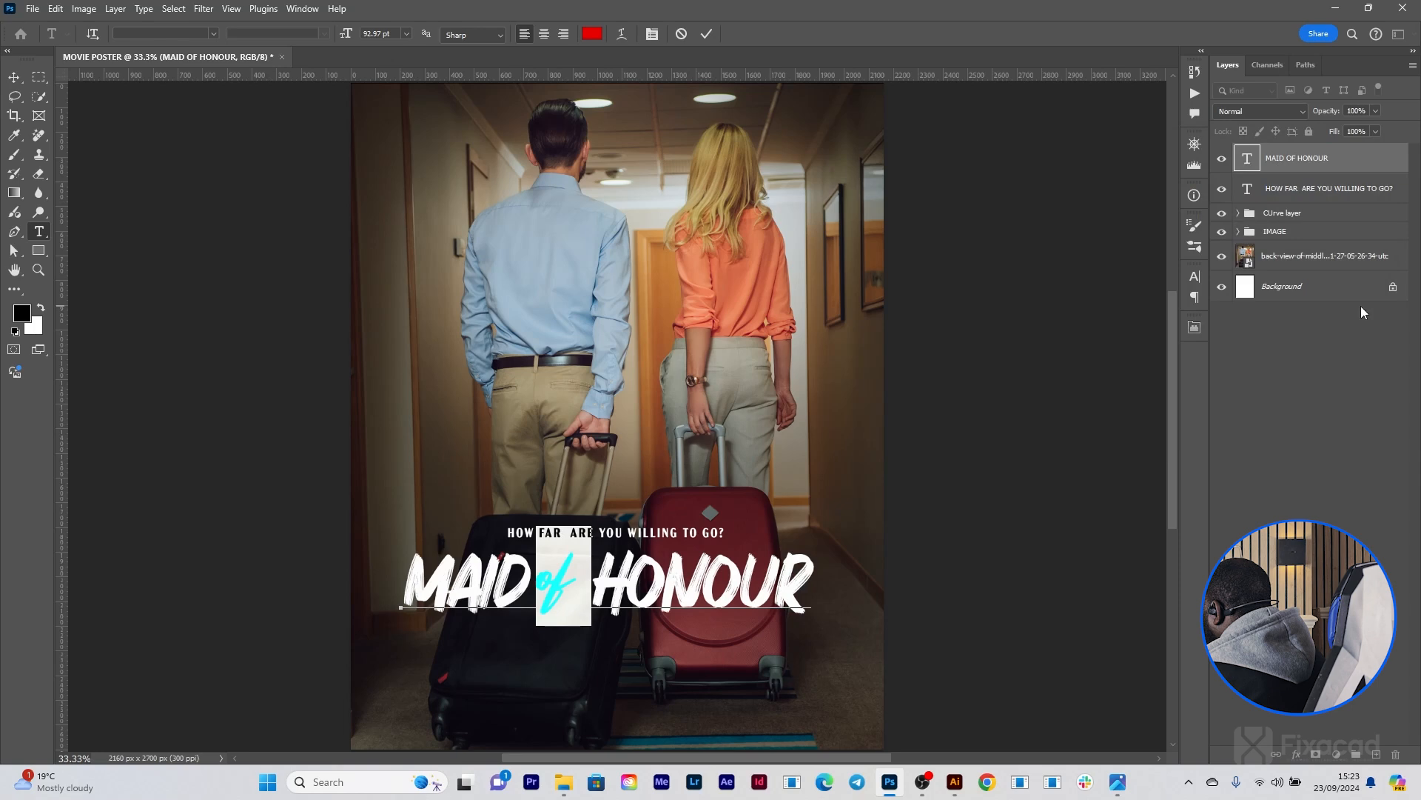
key(alt+Right)
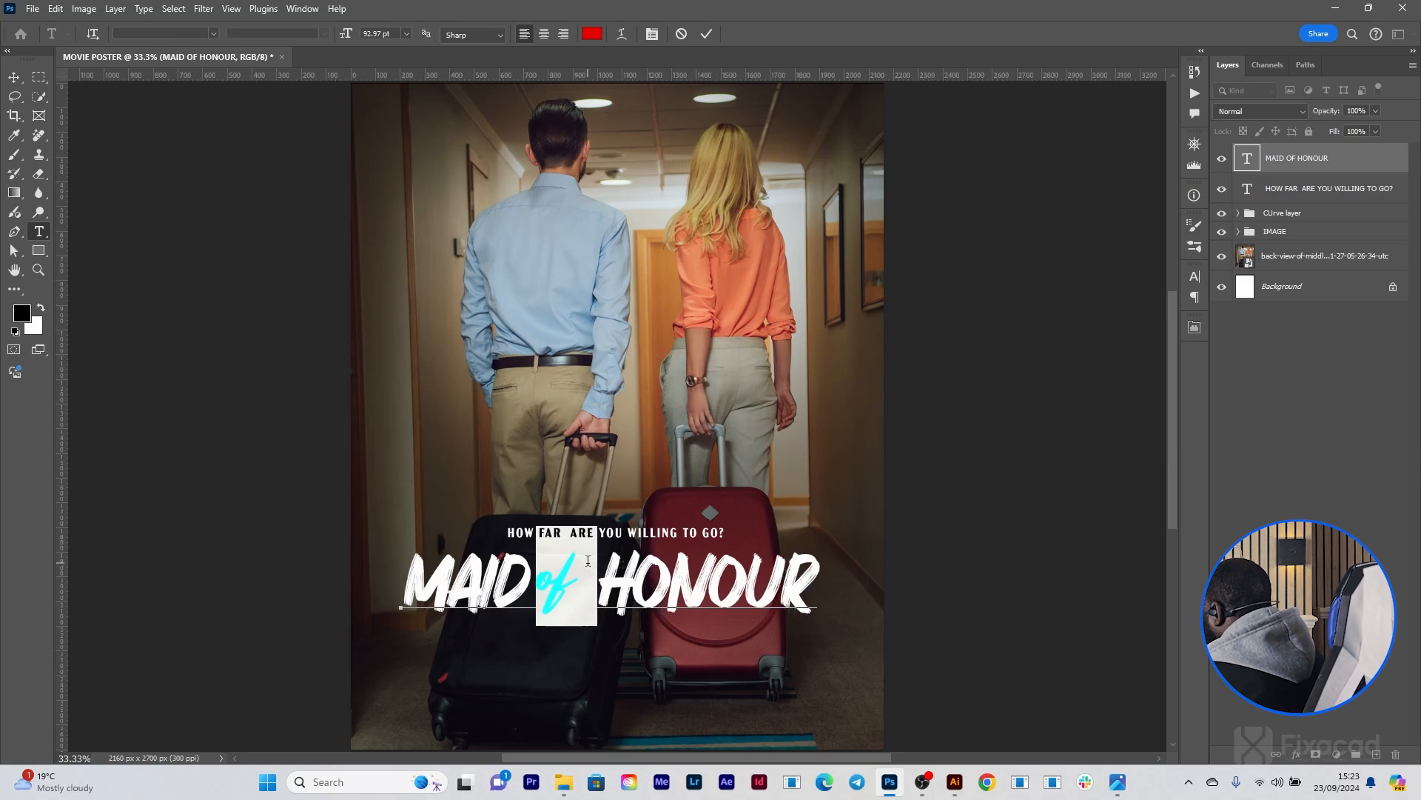
click(602, 587)
key(BackSpace)
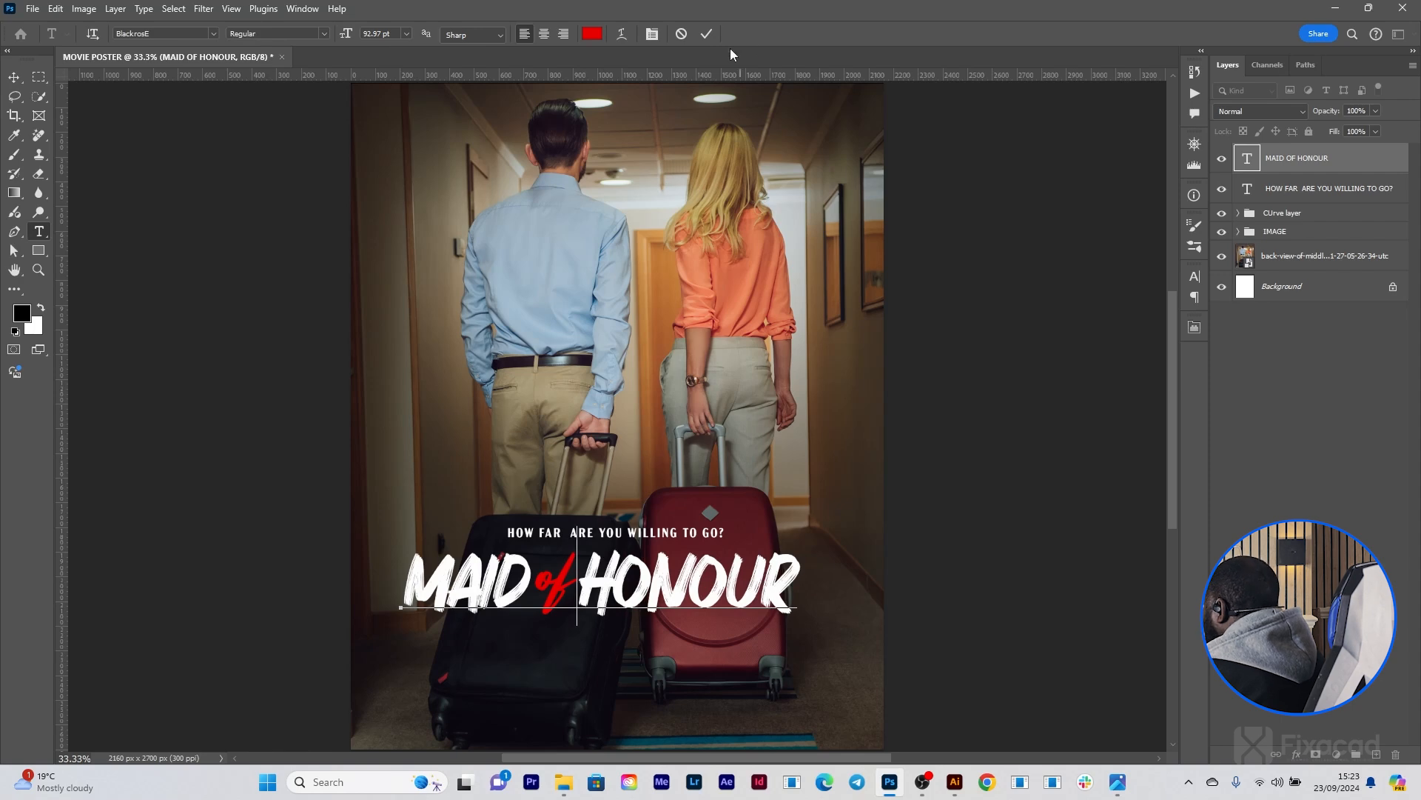
click(711, 34)
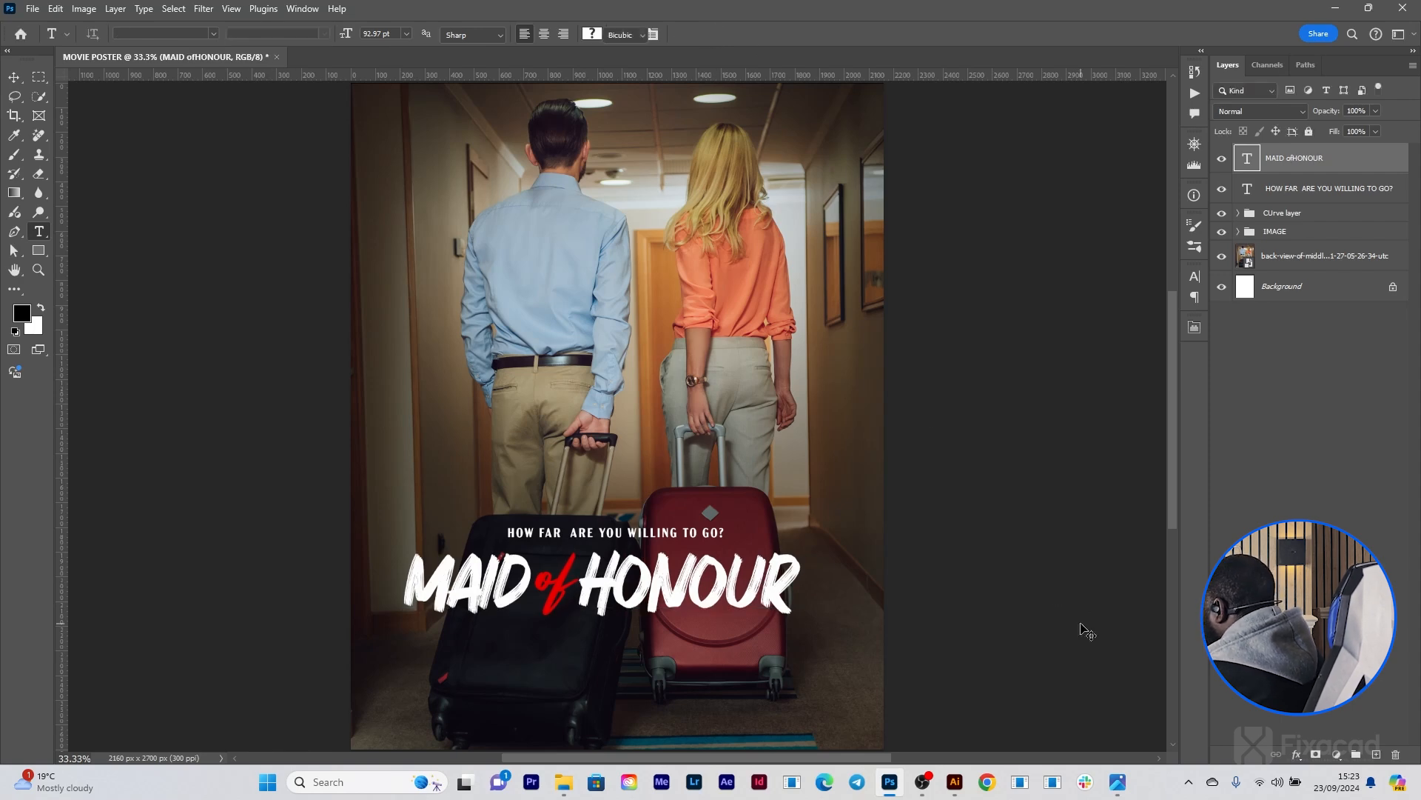
Step: Scale the MAID of HONOUR title up proportionally to about 108%
key(ctrl+t)
drag(802, 582, 835, 586)
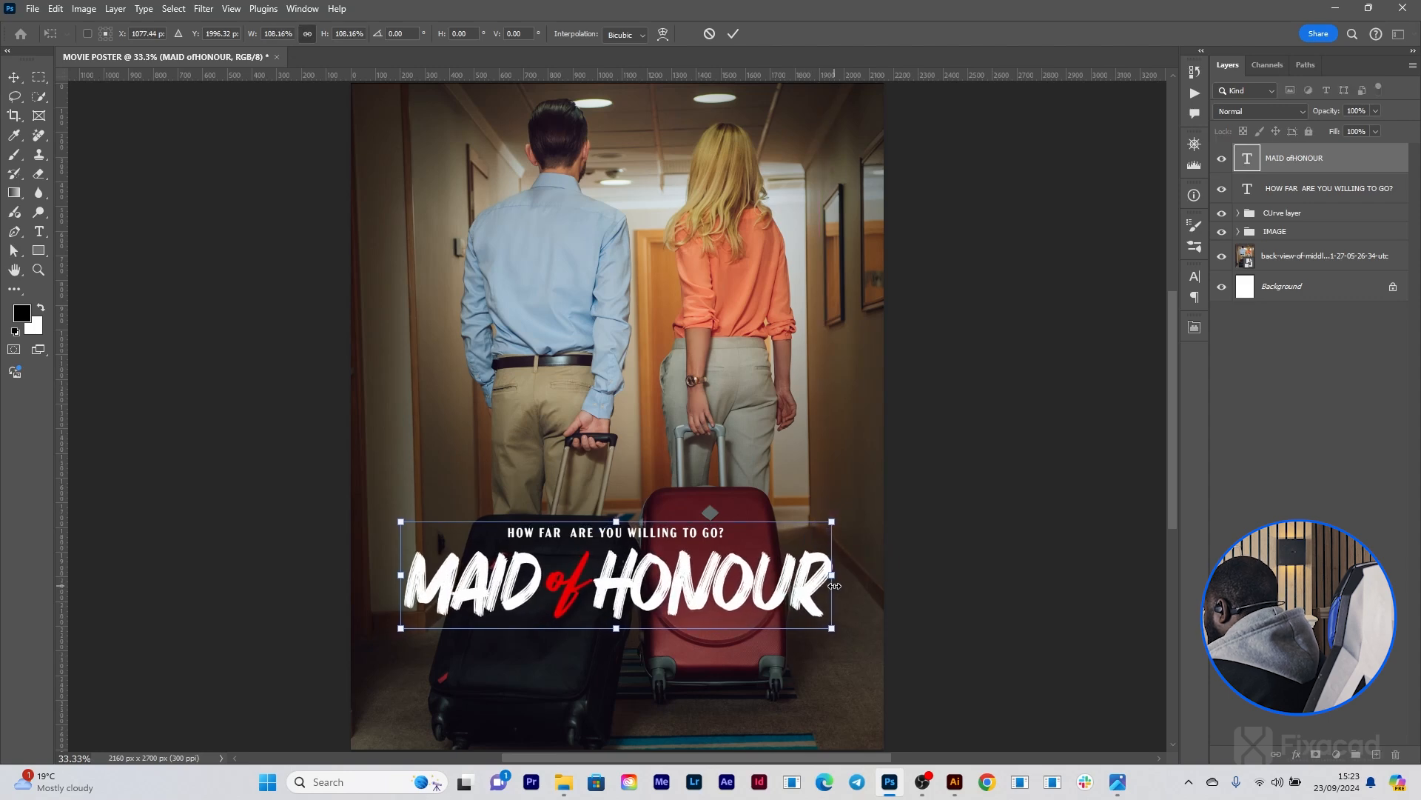
click(733, 33)
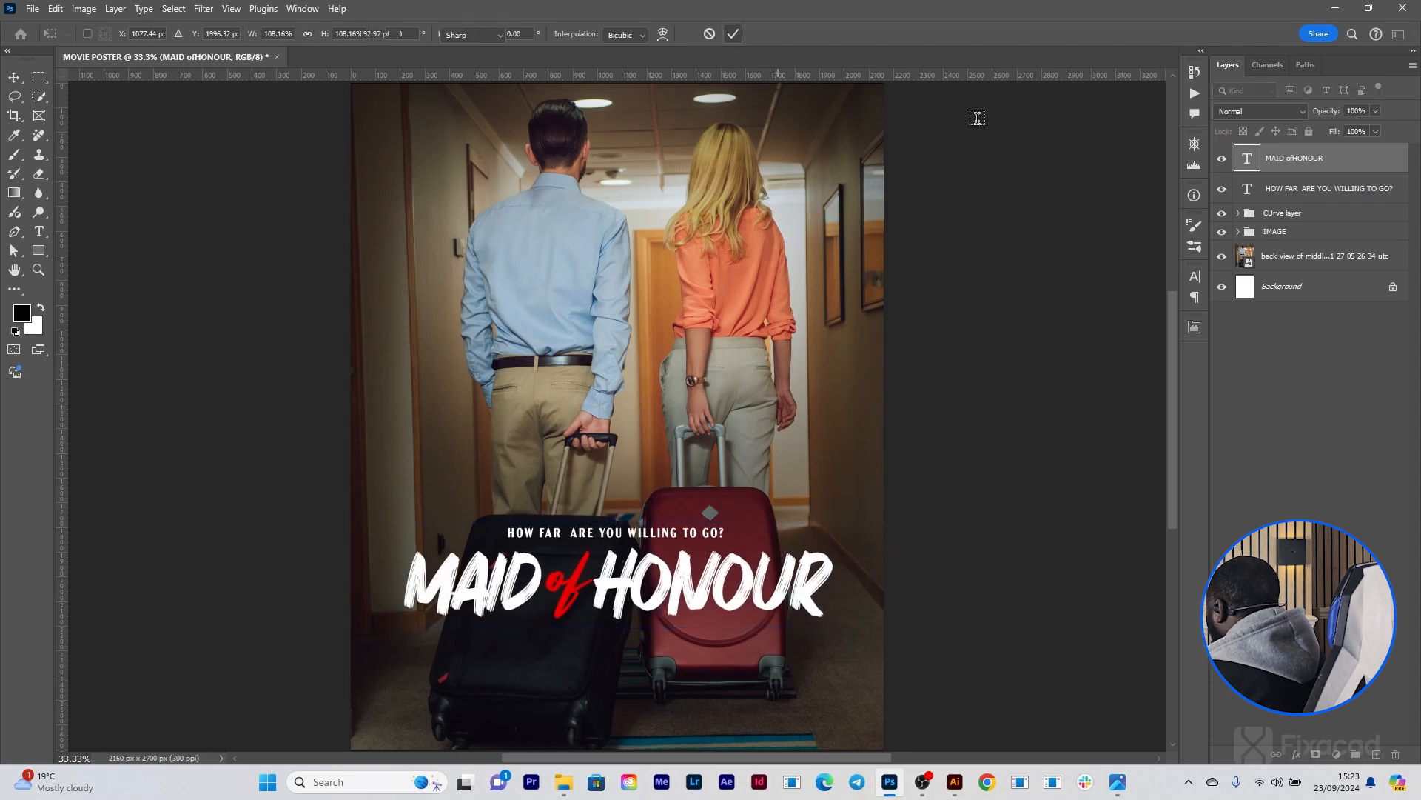
Step: Group the title and tagline text layers and name the group Title
ctrl+click(1289, 193)
key(ctrl+g)
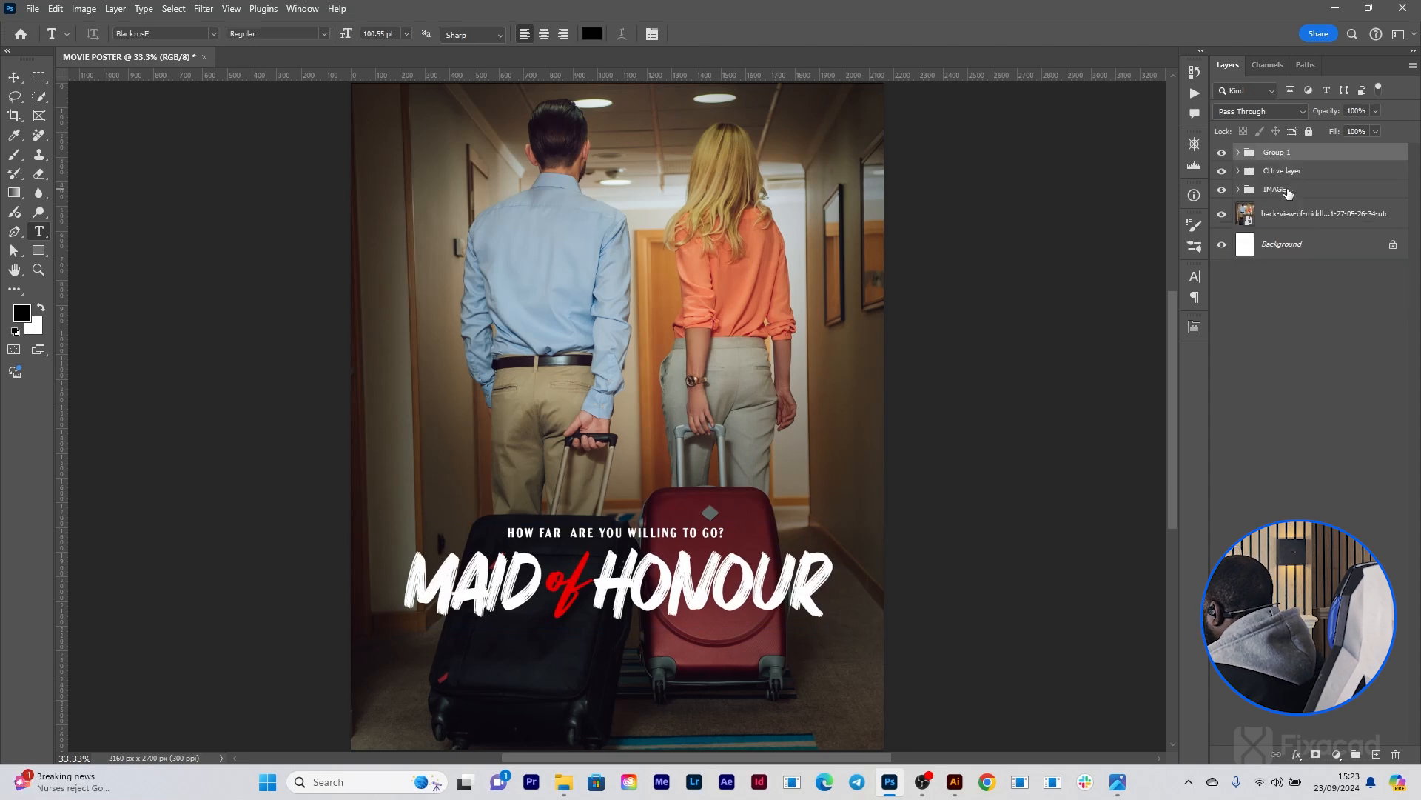
double_click(1274, 152)
text(Title)
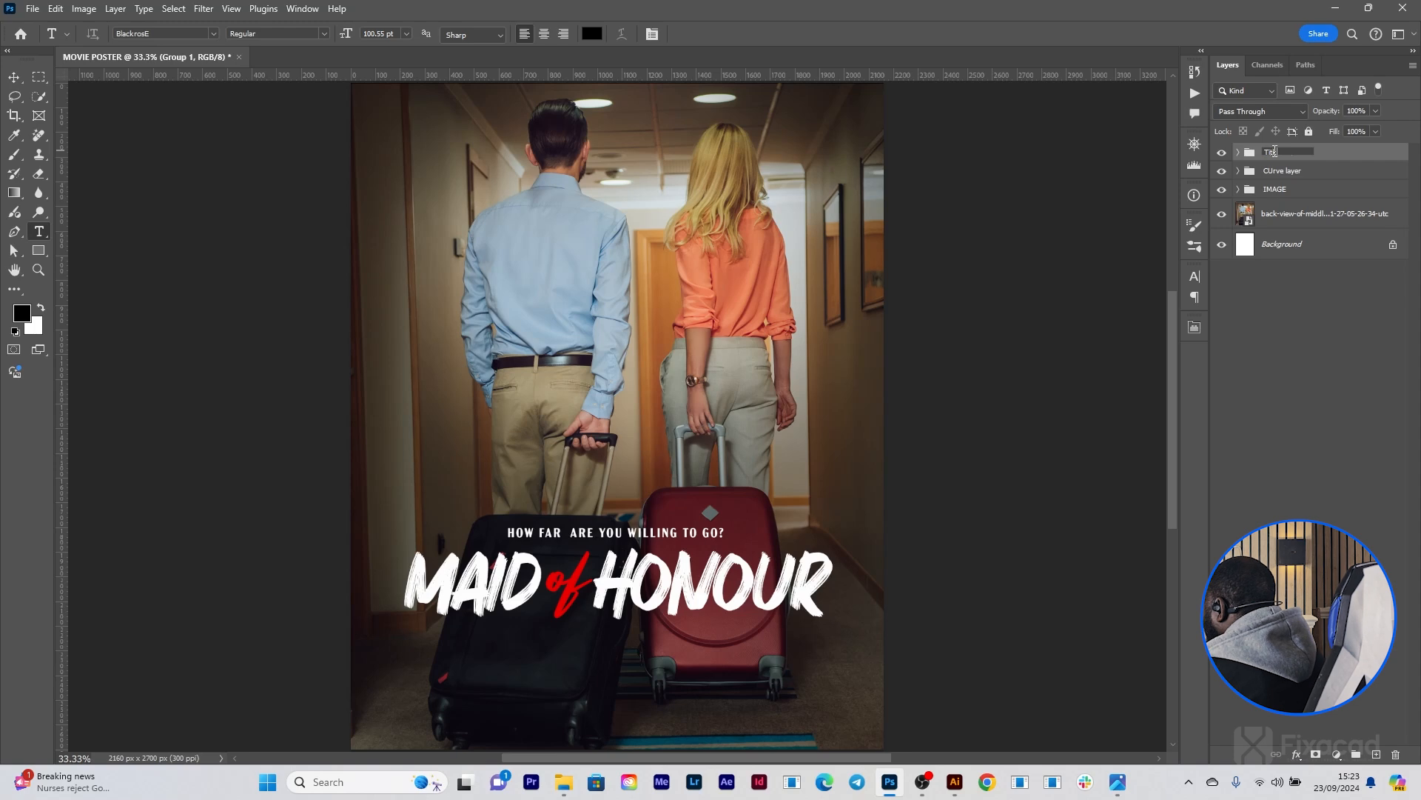
key(Return)
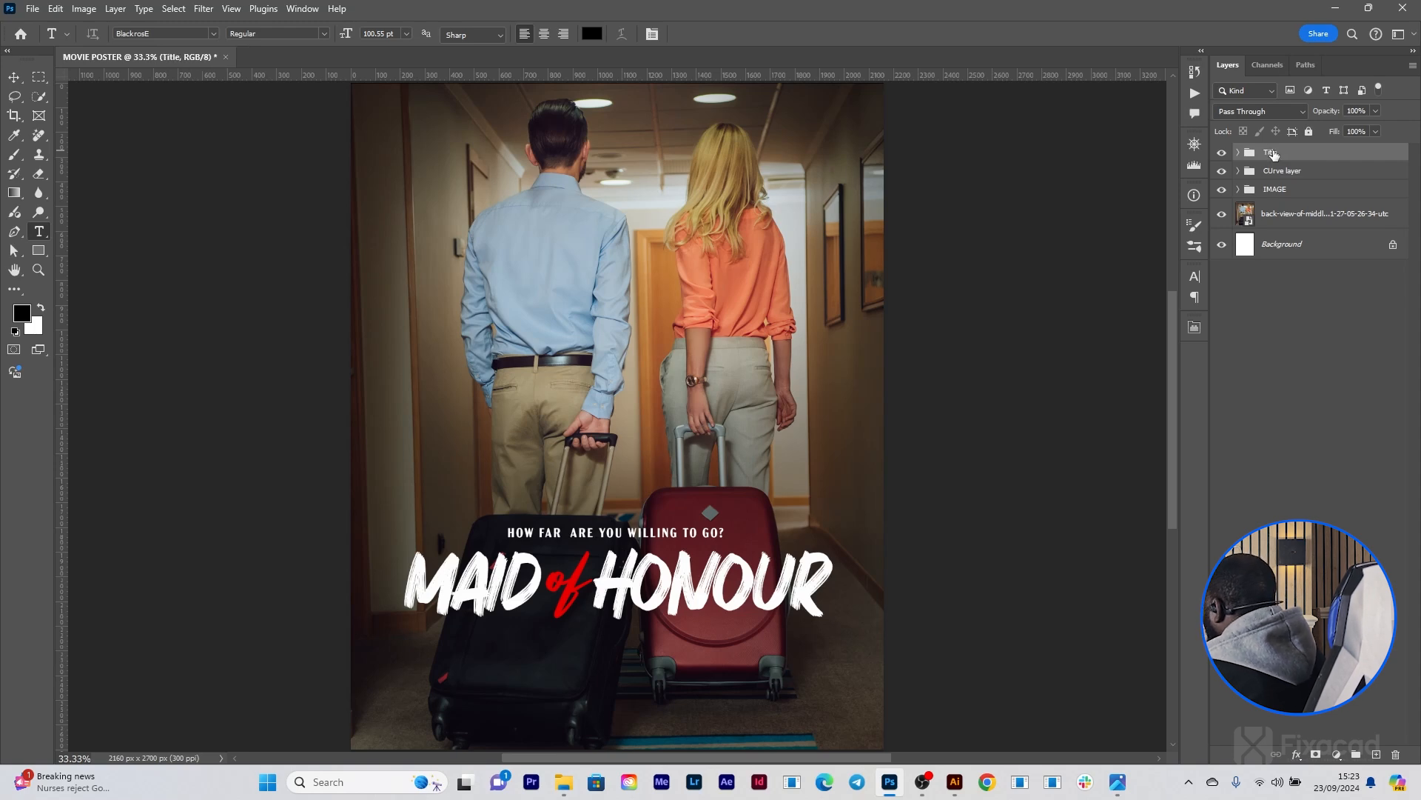
click(1238, 152)
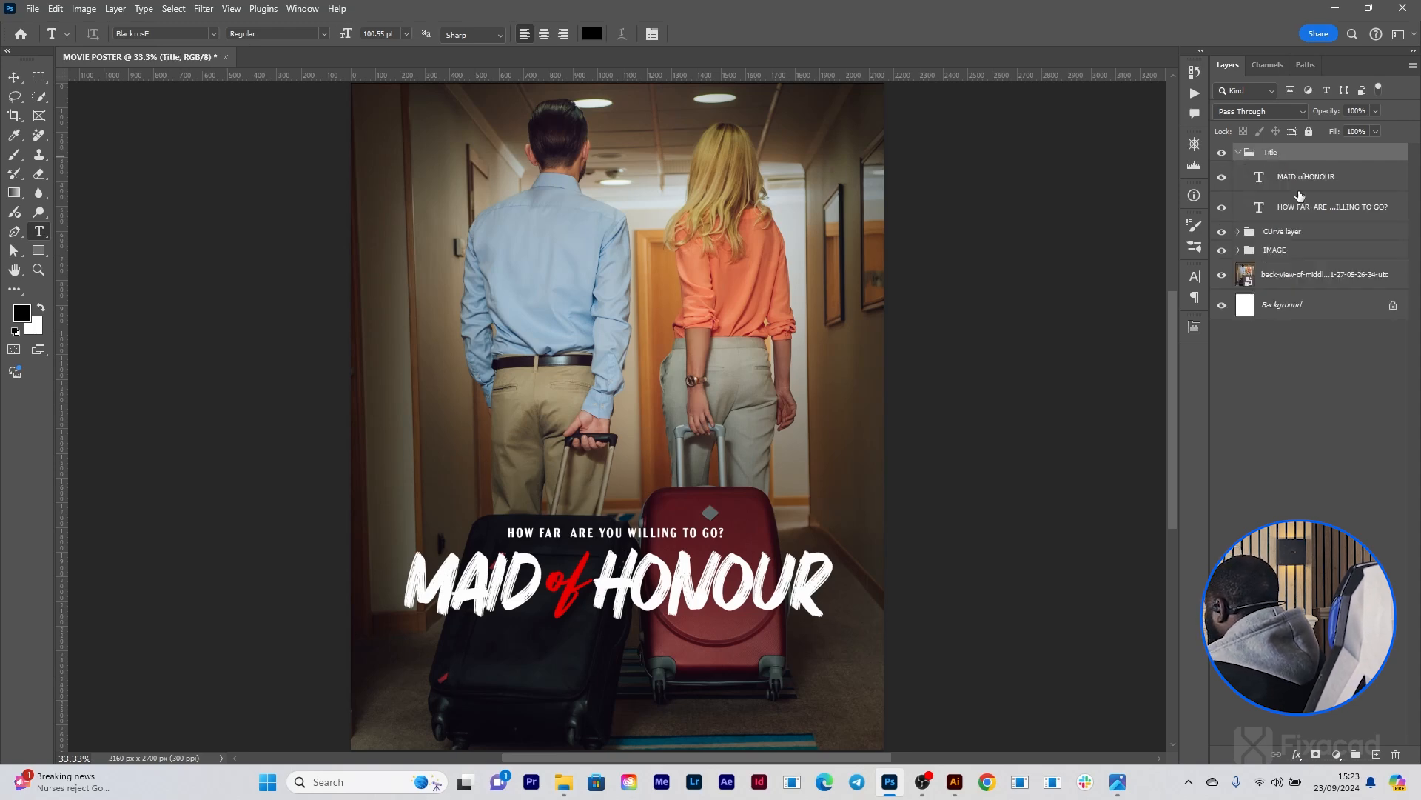
click(1239, 153)
Step: Centre the Title group horizontally on the poster canvas and clear the selection
key(ctrl+a)
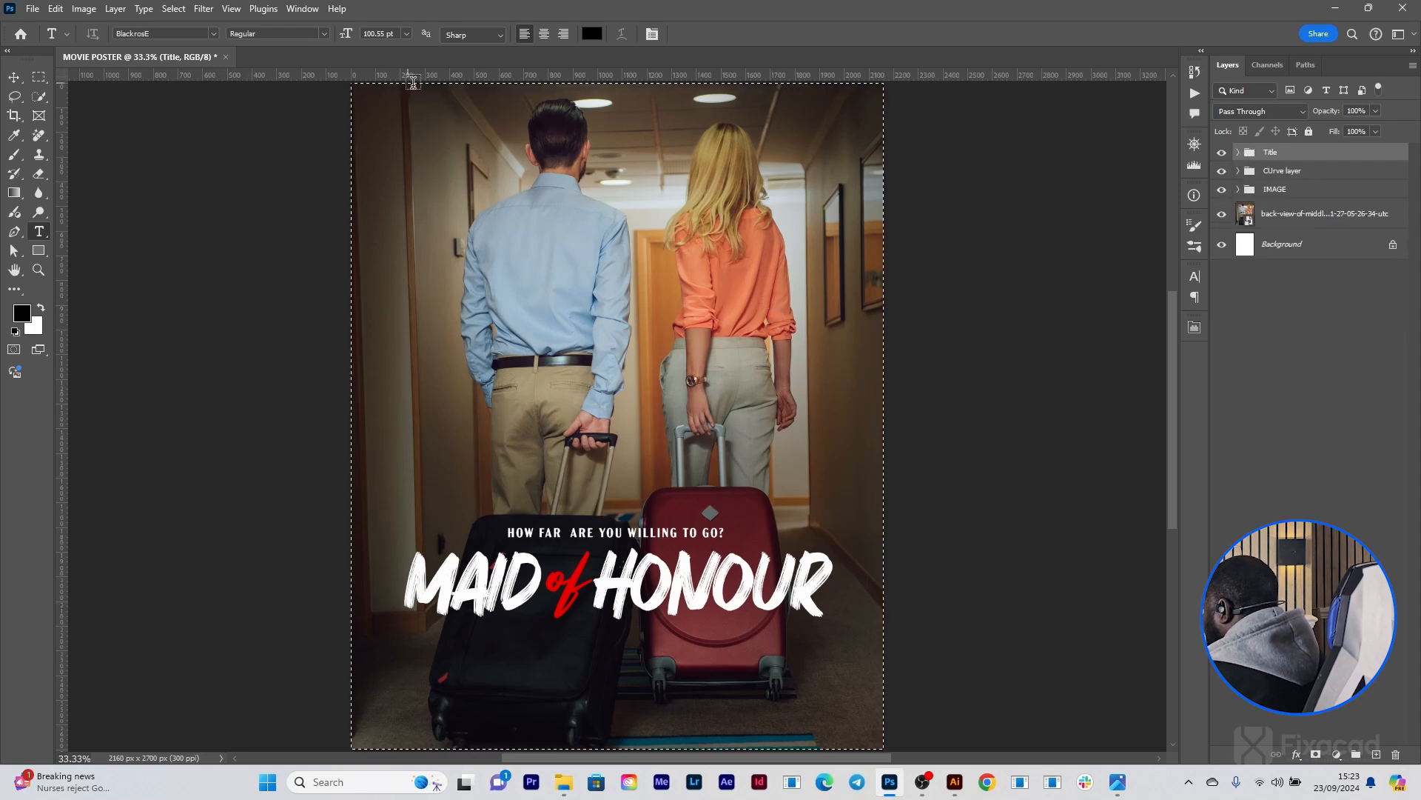
key(v)
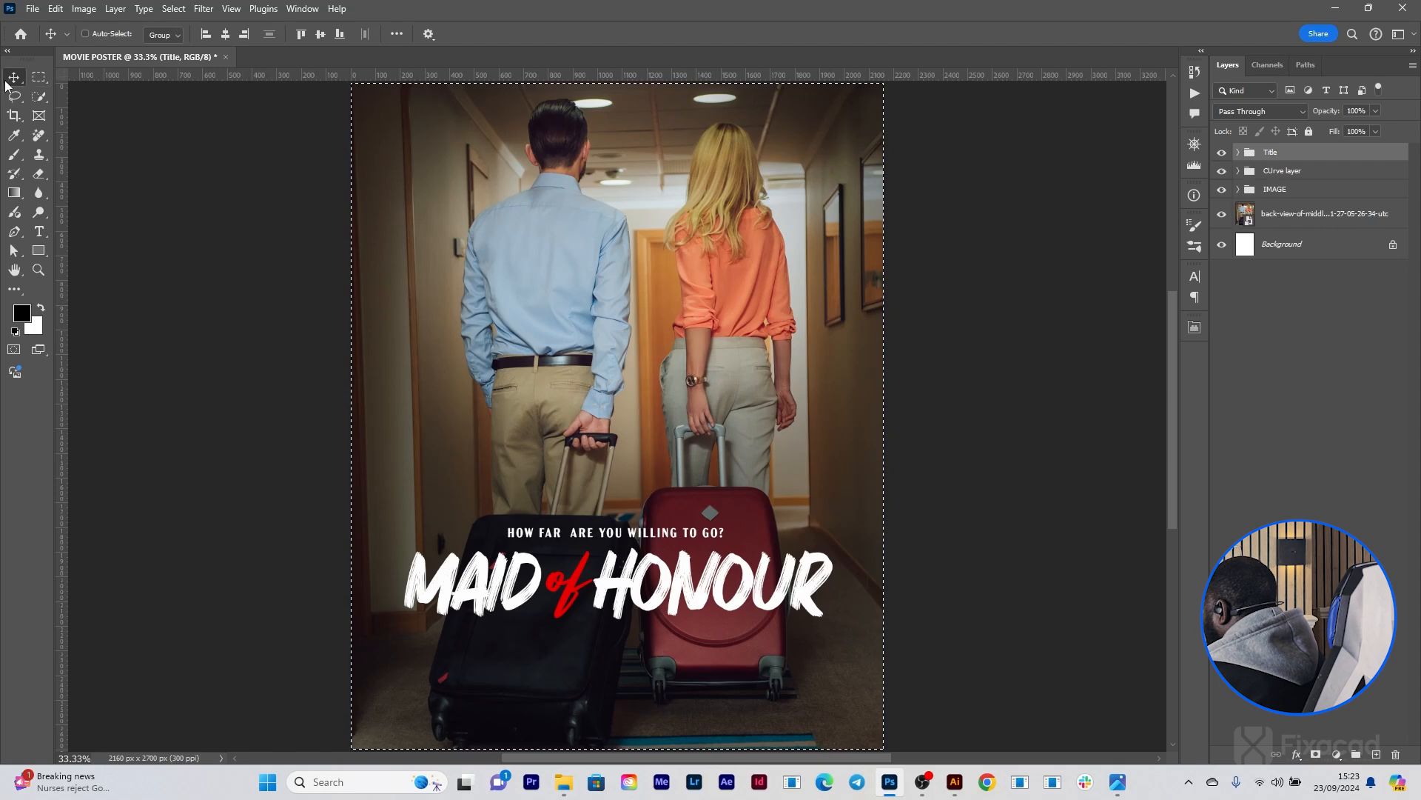
click(227, 35)
key(ctrl+d)
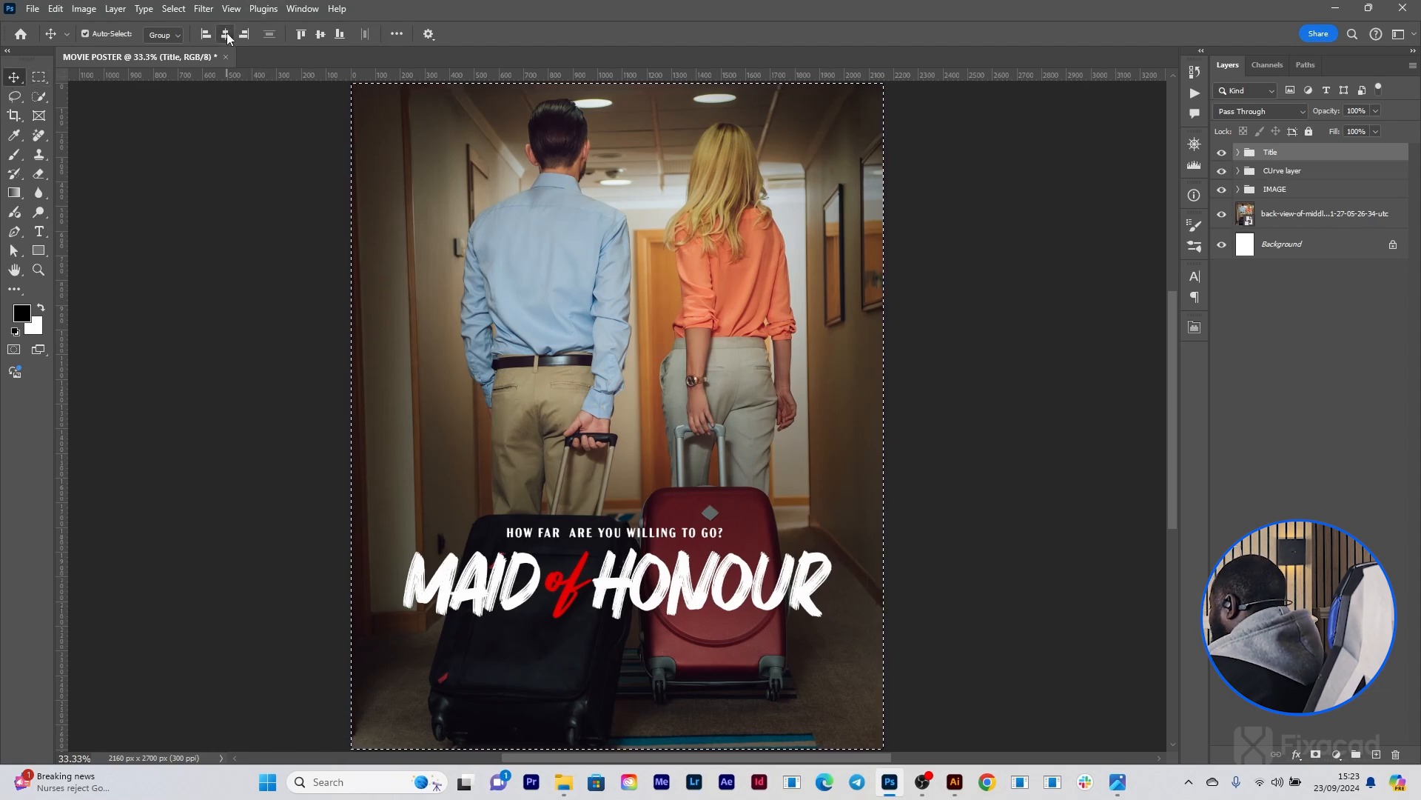
Step: Enlarge the tagline HOW FAR ARE YOU WILLING TO GO? to about 112% and centre it horizontally on the canvas
click(1238, 153)
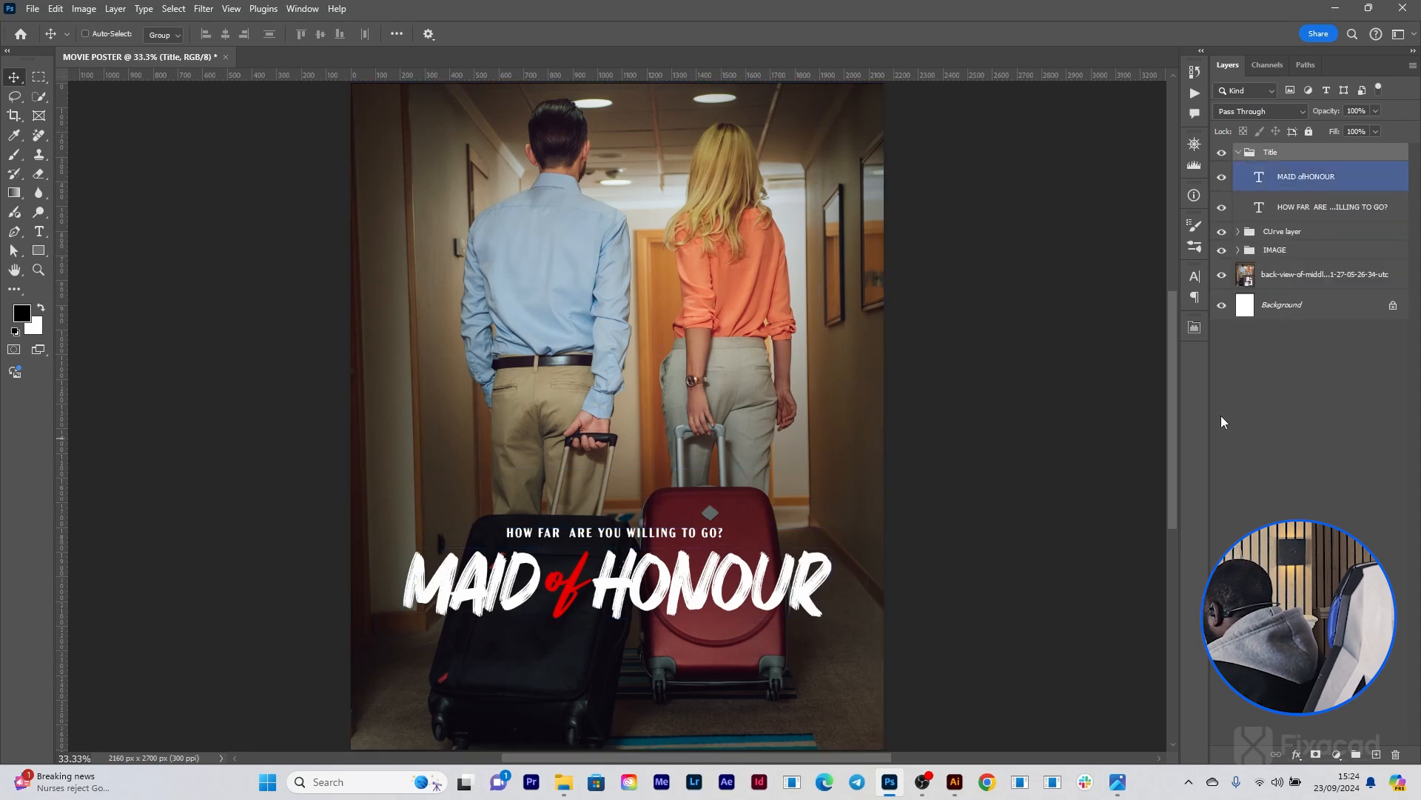
click(1289, 178)
click(1289, 210)
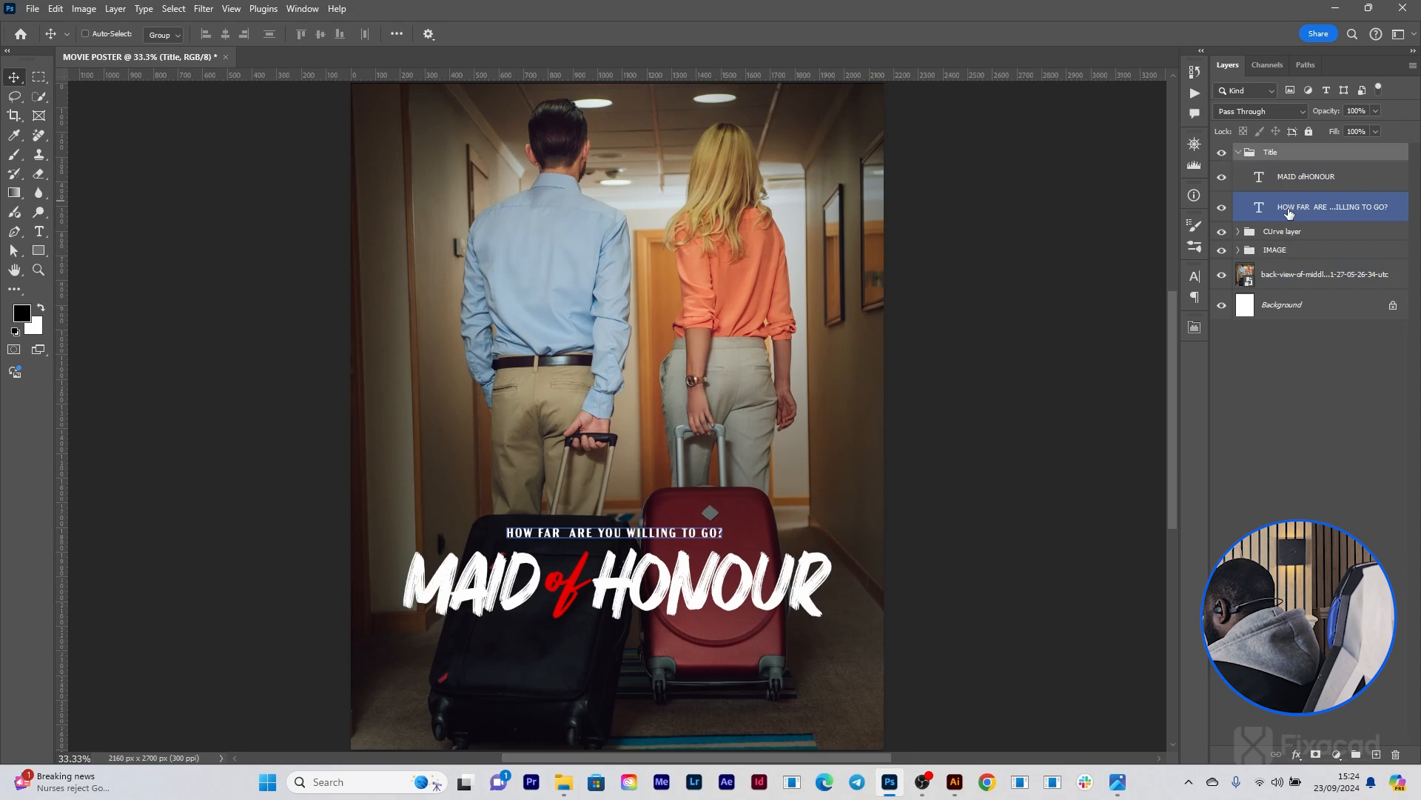
key(ctrl+a)
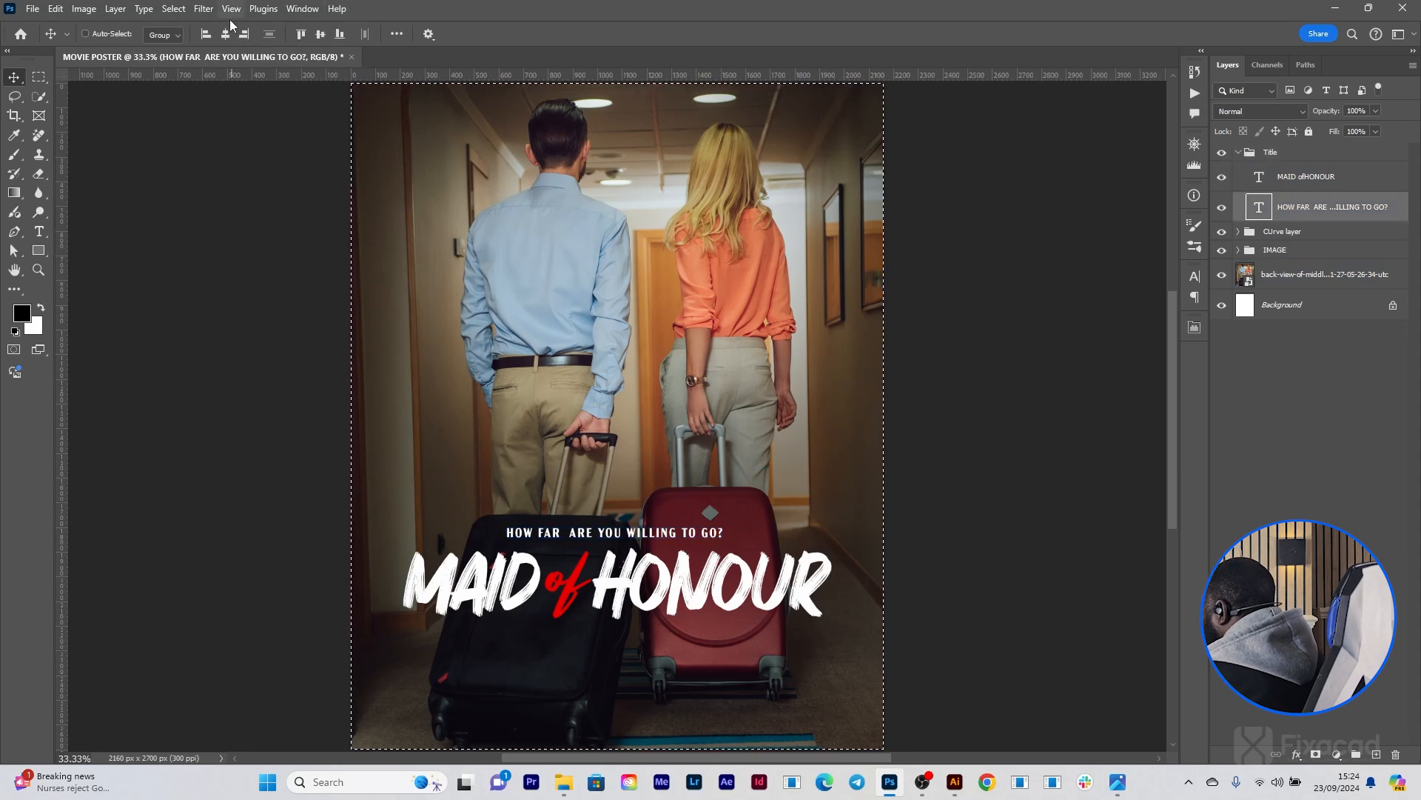
click(226, 35)
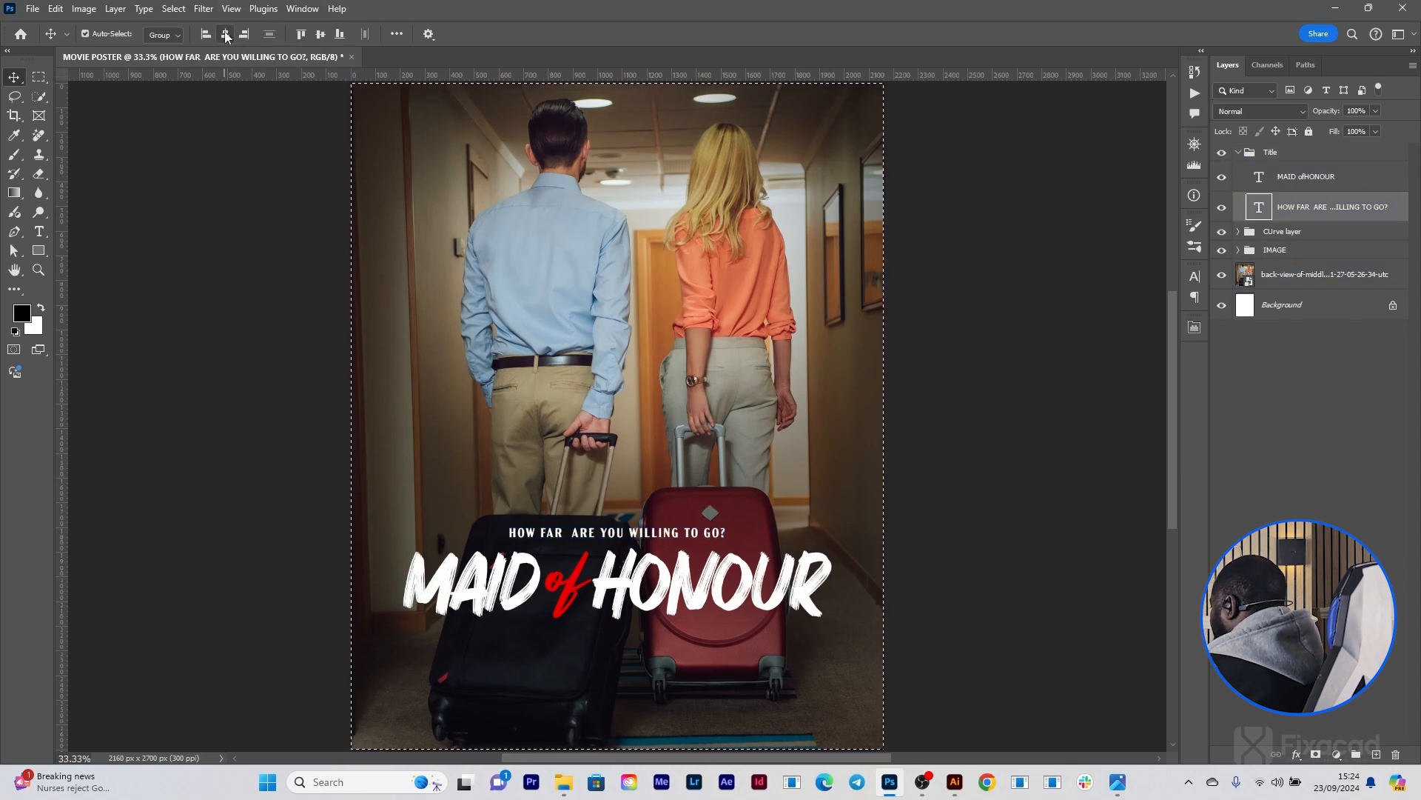
key(ctrl+d)
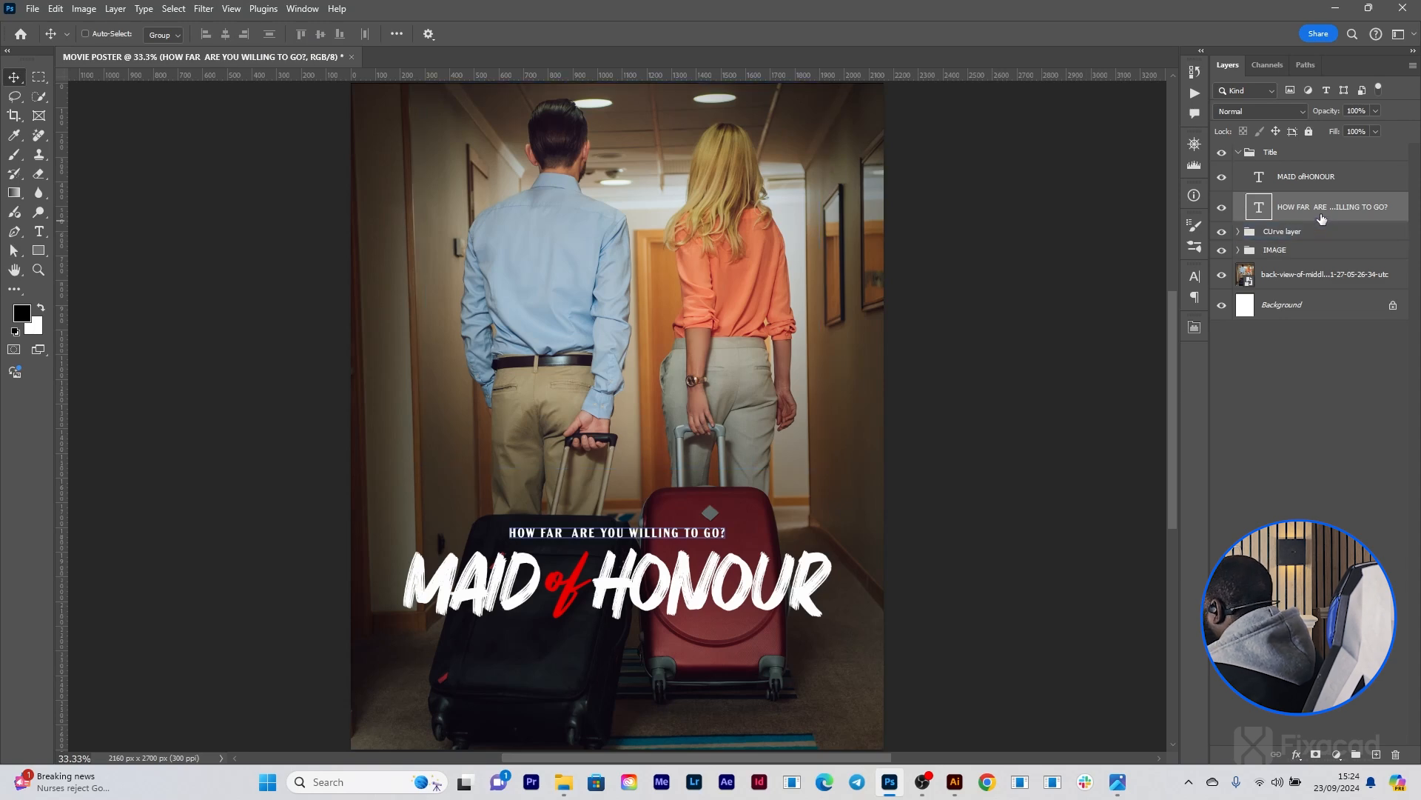
key(ctrl+t)
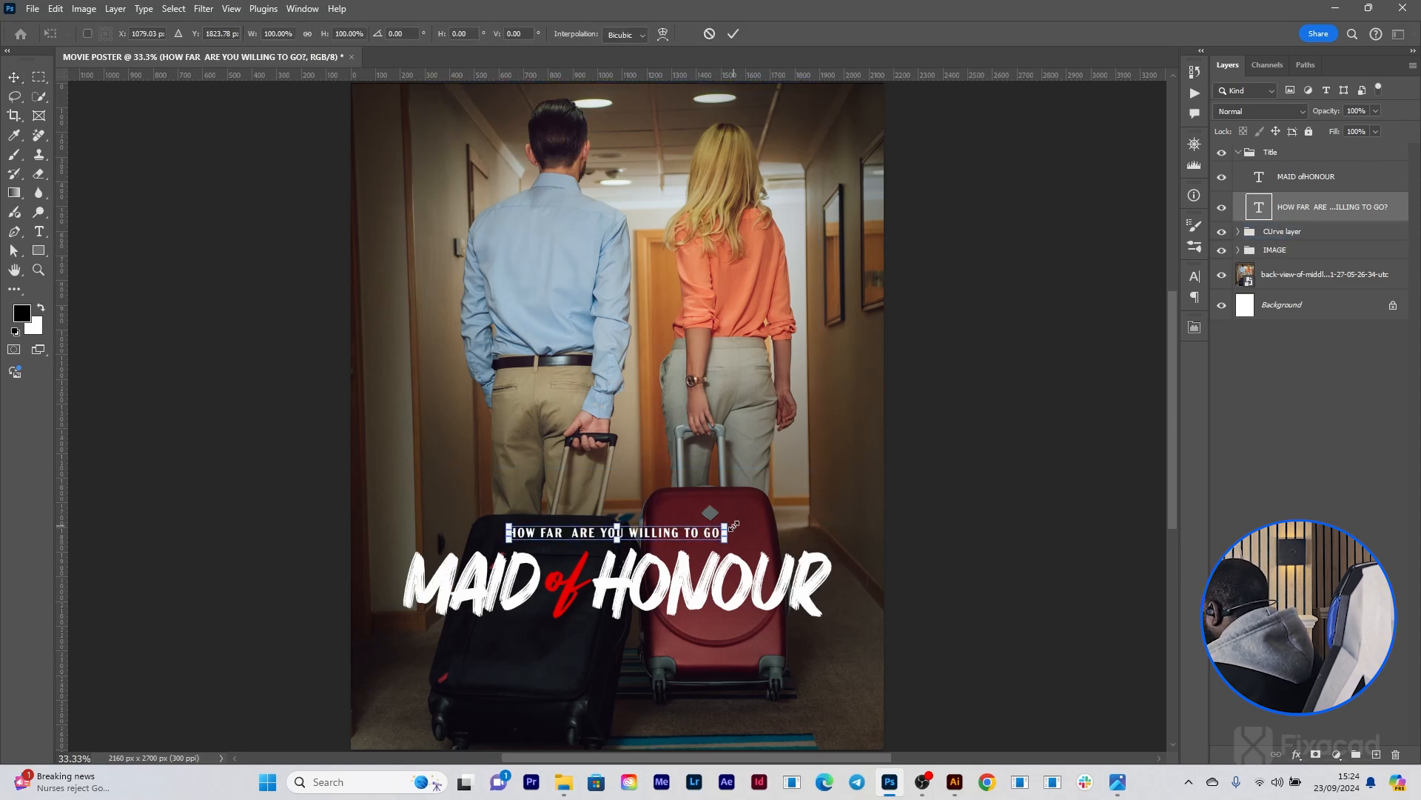
mouse_move(727, 534)
mouse_down()
mouse_move(697, 552)
mouse_move(754, 532)
mouse_up()
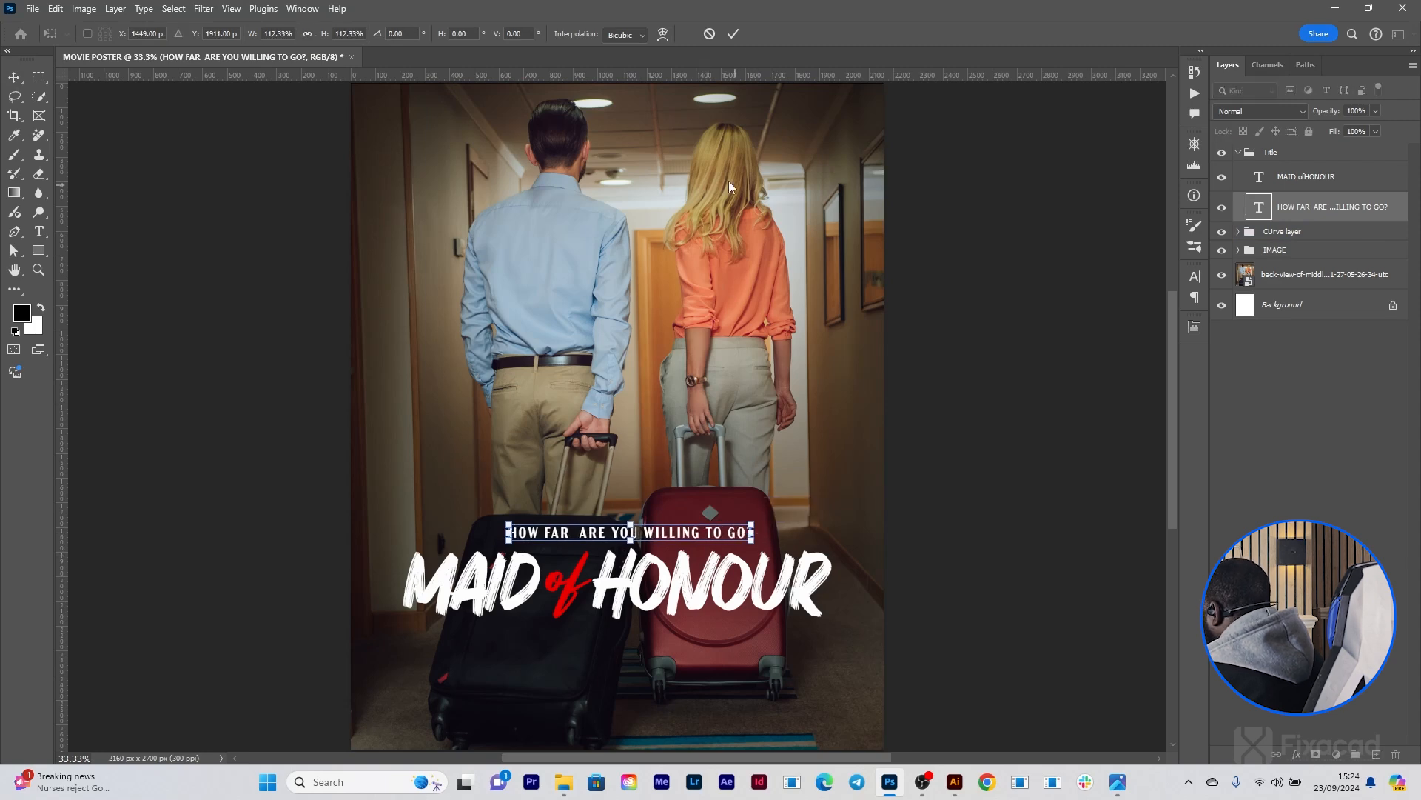
click(733, 34)
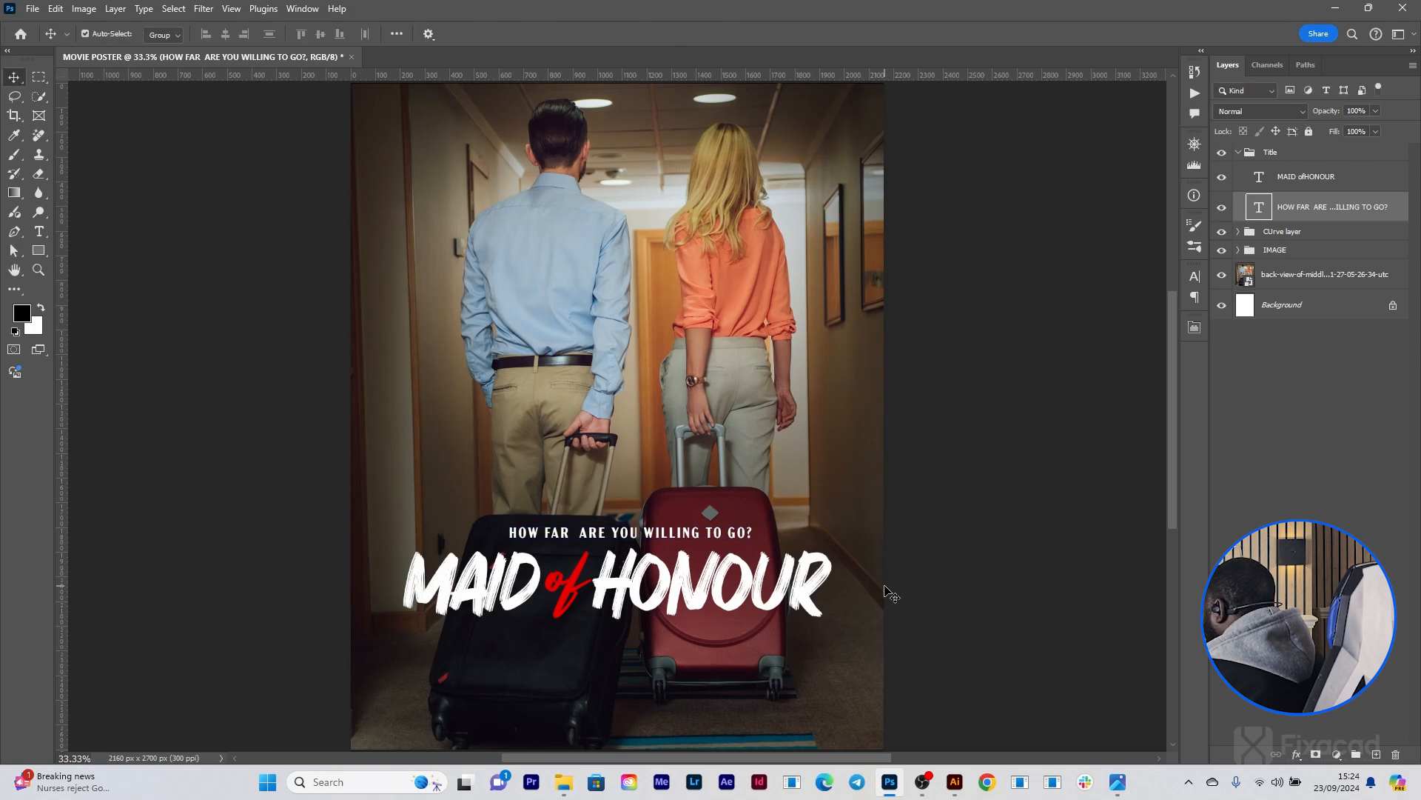
click(224, 37)
key(ctrl+d)
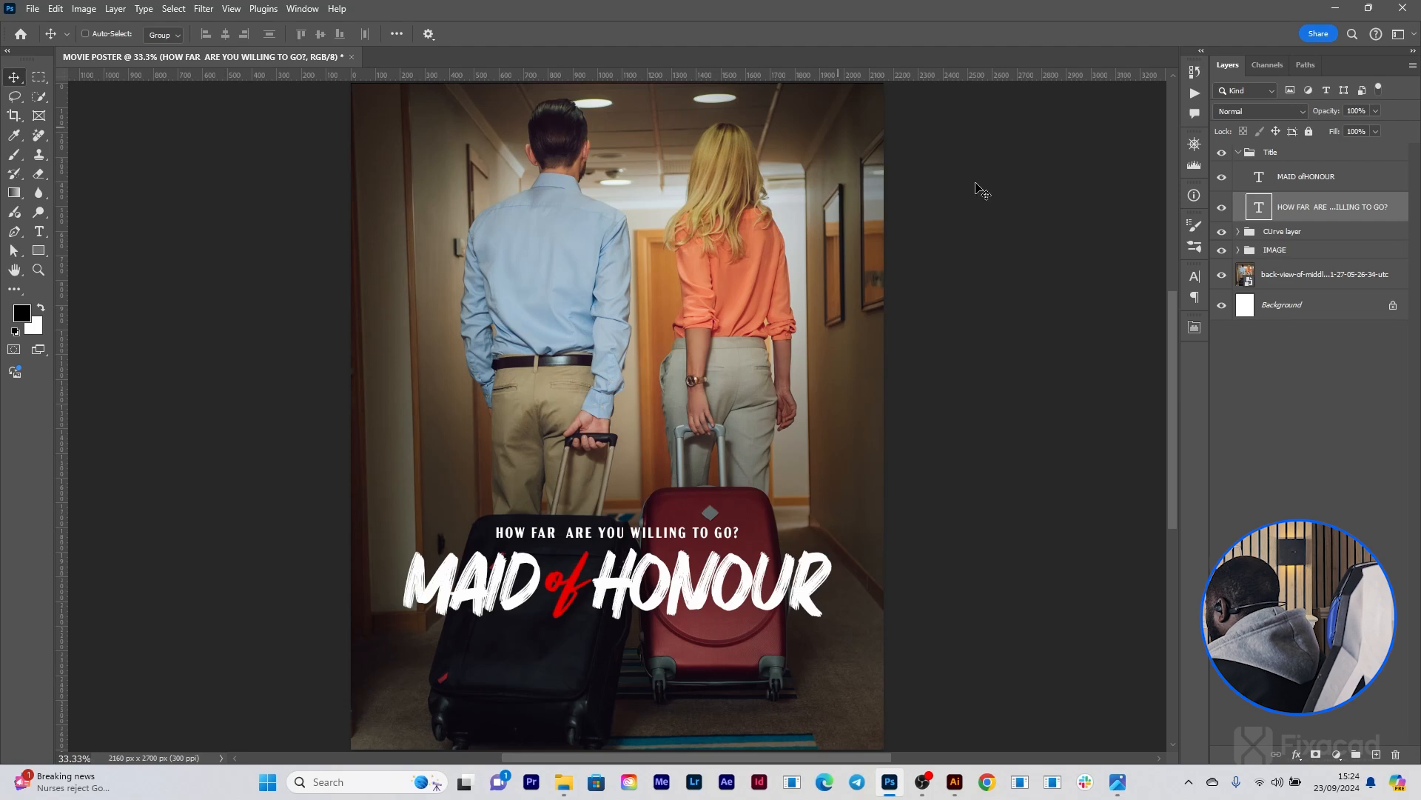
Step: Shift the MAID of HONOUR title slightly up and place a duplicate of the tagline about 414 px below the original
click(1310, 178)
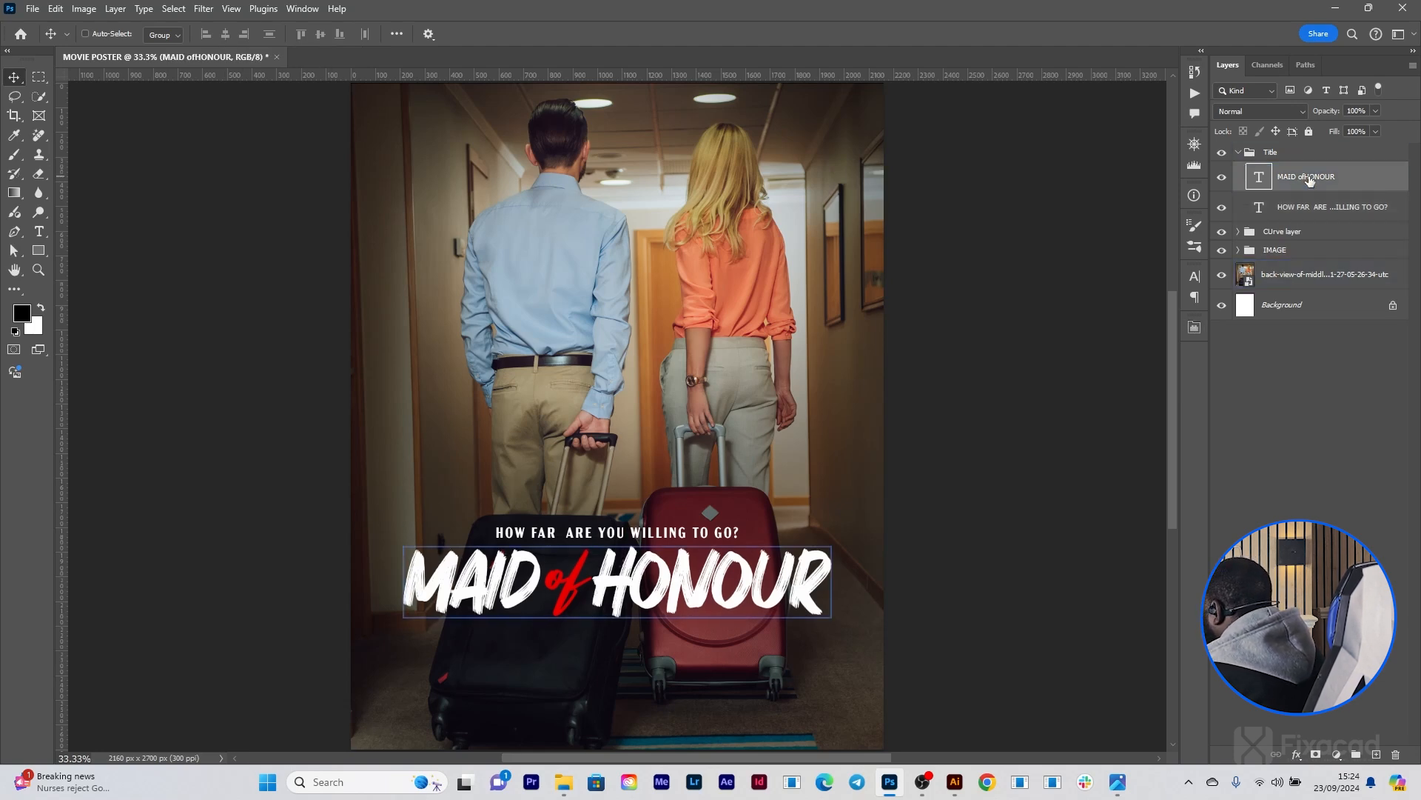
click(1326, 213)
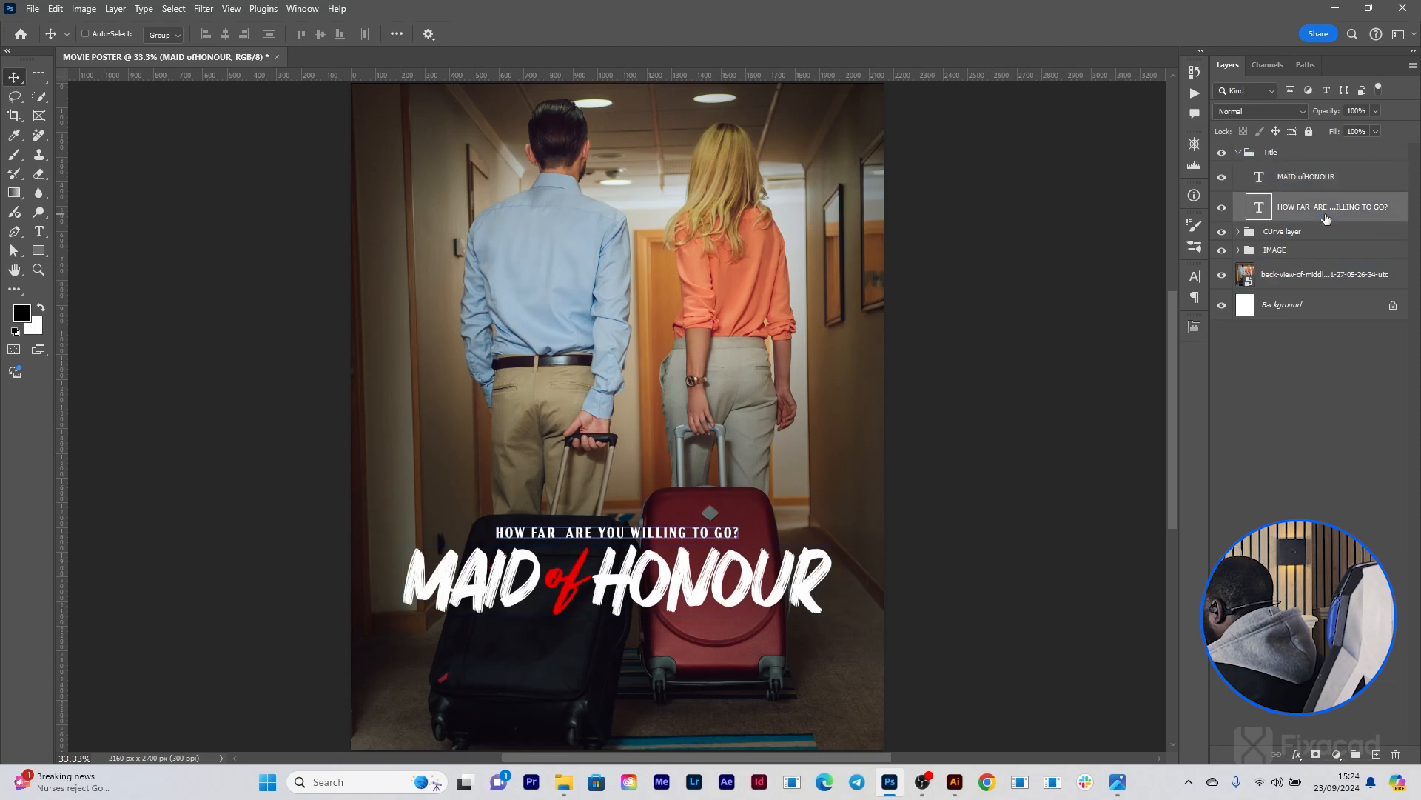
key(ctrl+j)
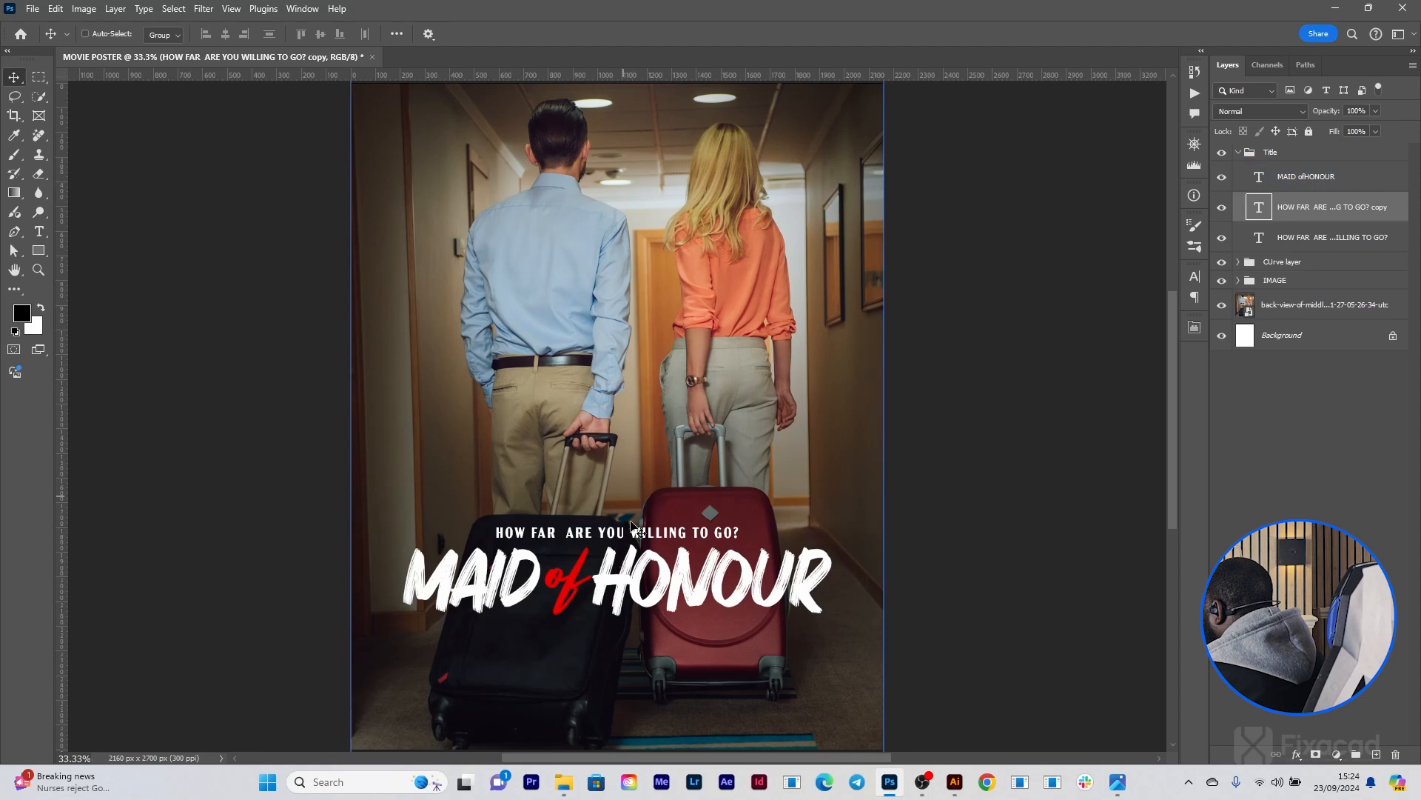
drag(630, 538, 629, 641)
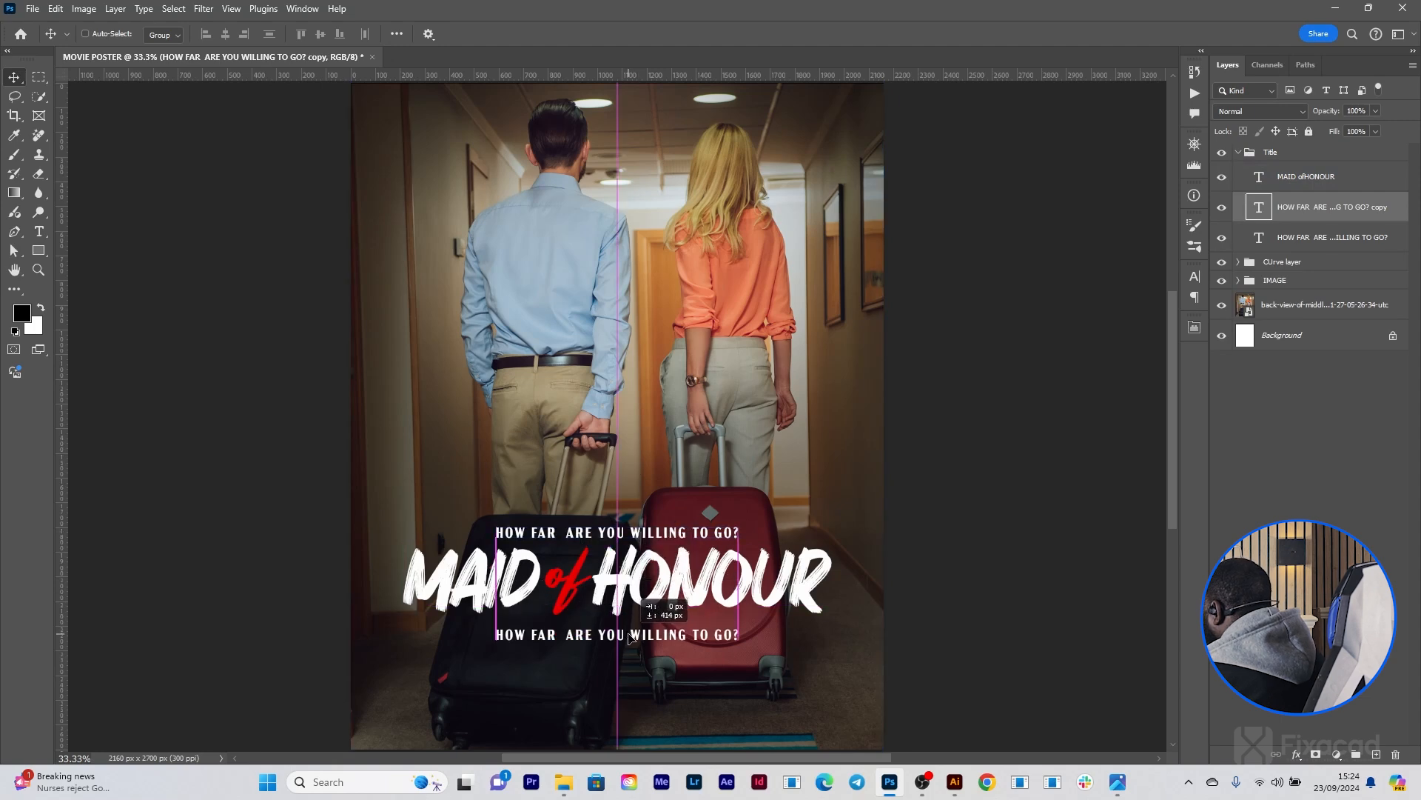
Step: Replace the text of the duplicated line under the title with "A POWERHOUSE STRONG PROJECT"
double_click(630, 638)
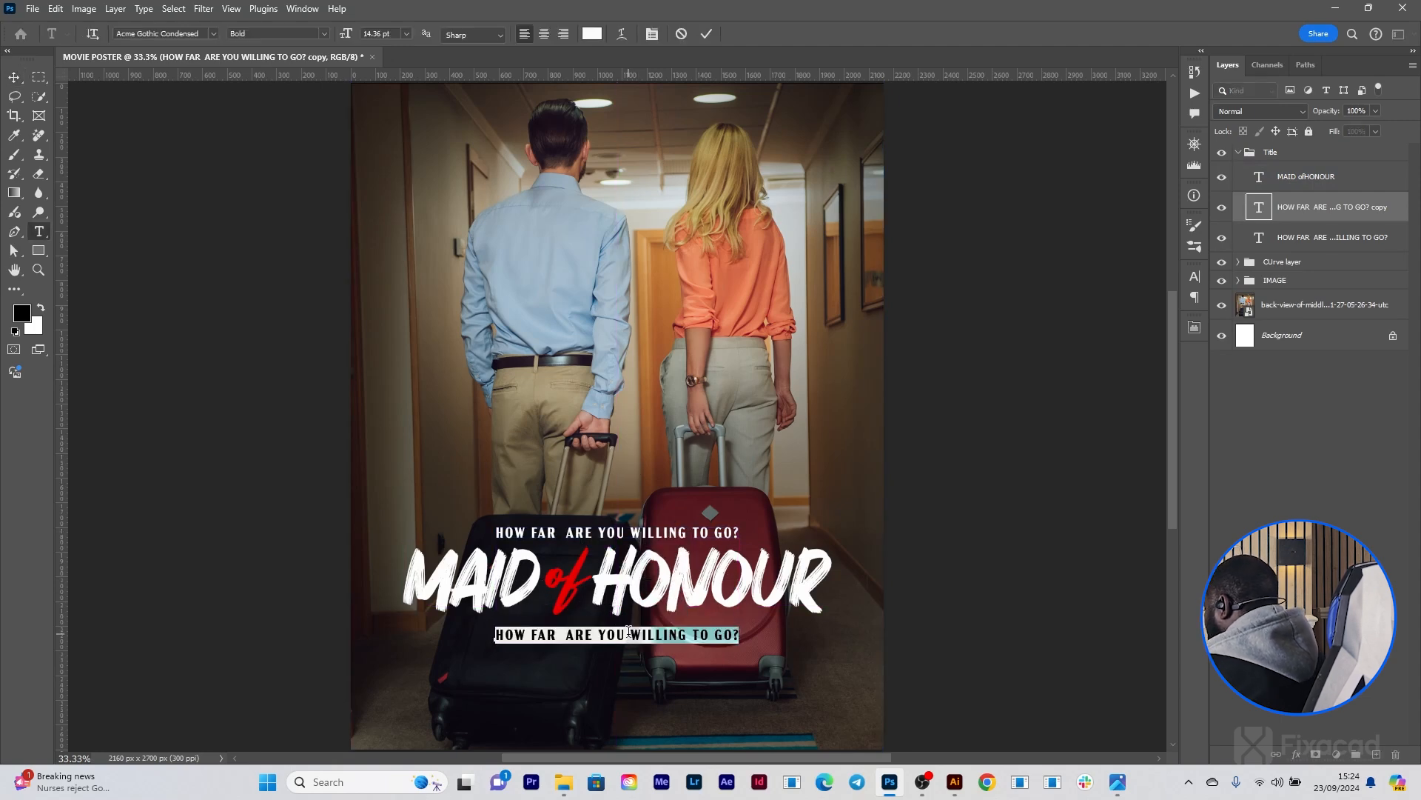
key(BackSpace)
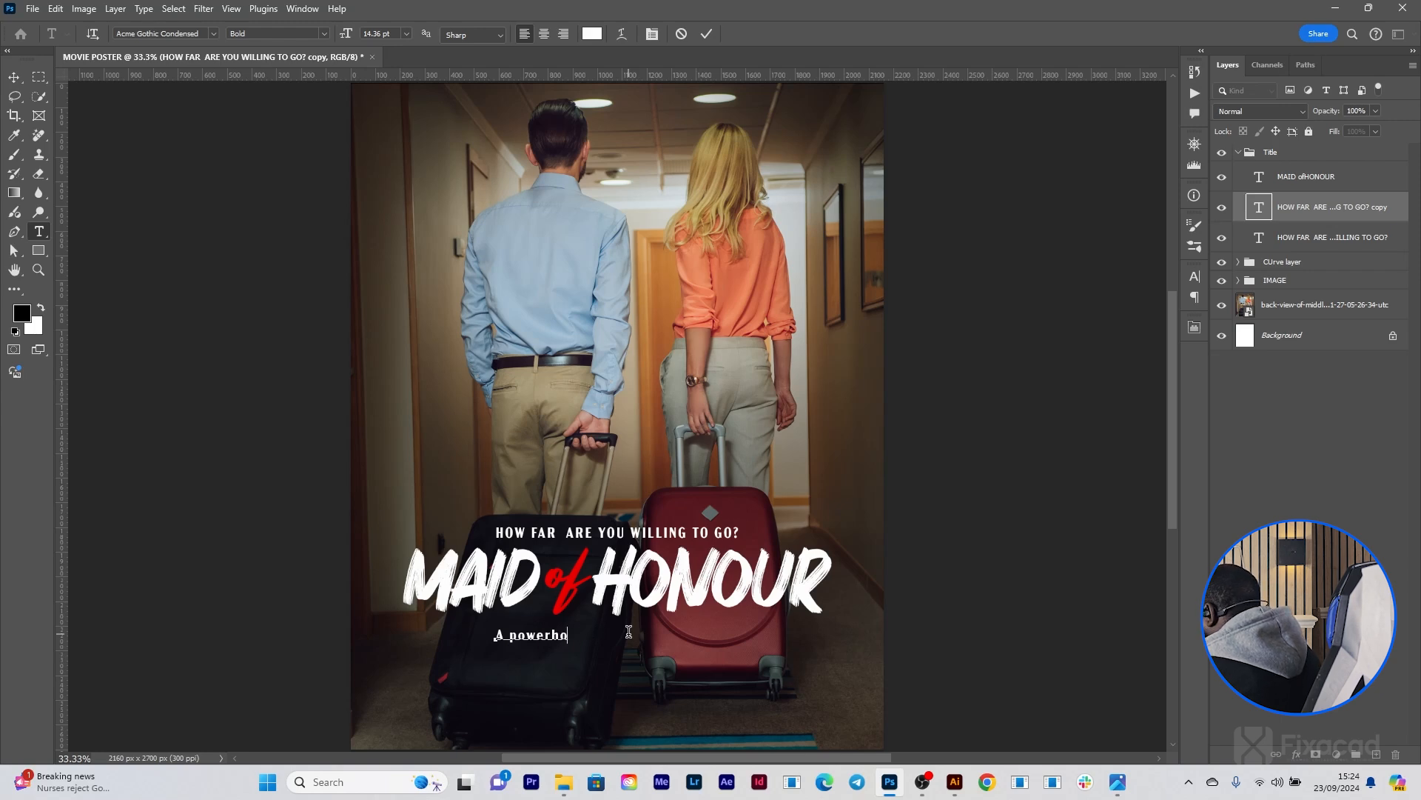
key(BackSpace)
key(BackSpace)
key(BackSpace)
key(BackSpace)
key(BackSpace)
key(BackSpace)
key(BackSpace)
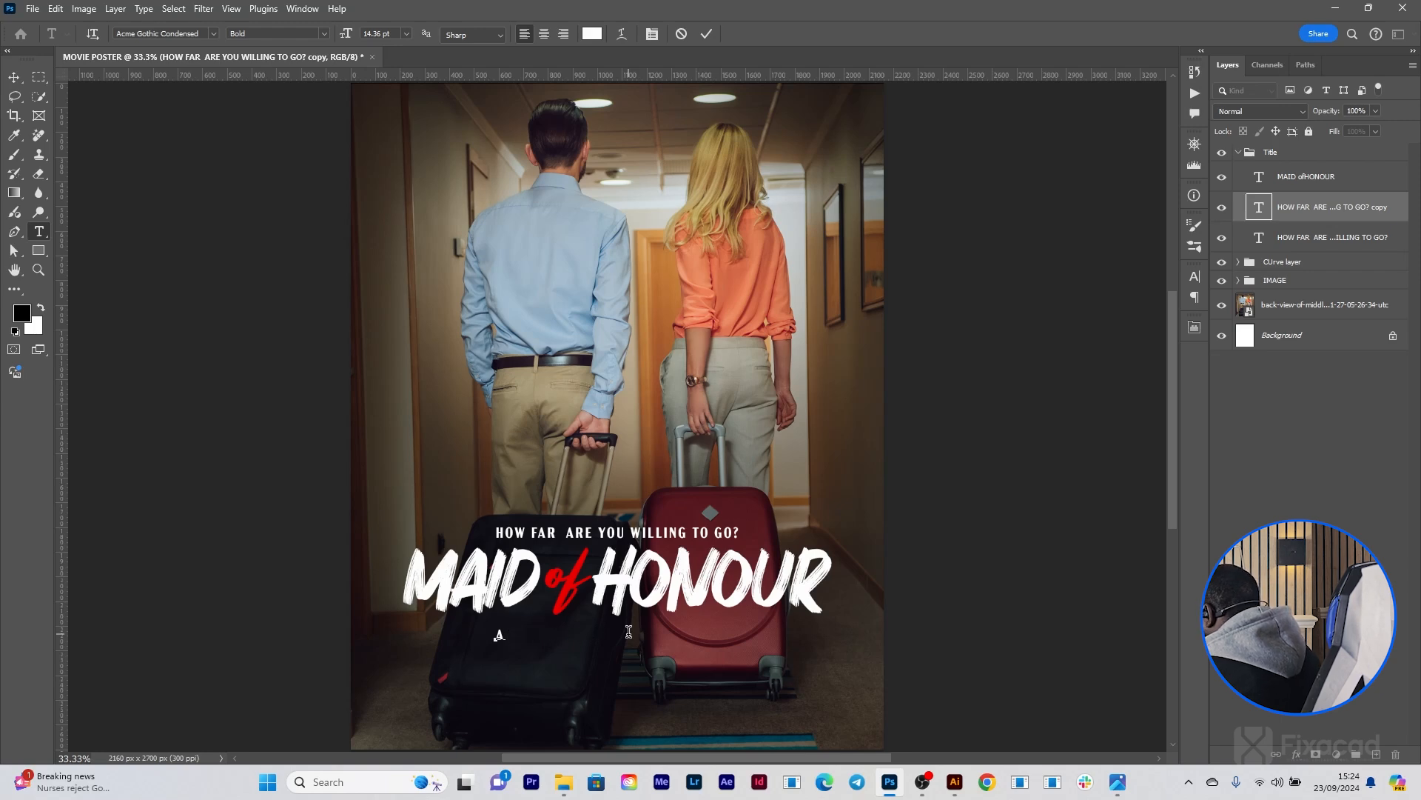
text(POWER)
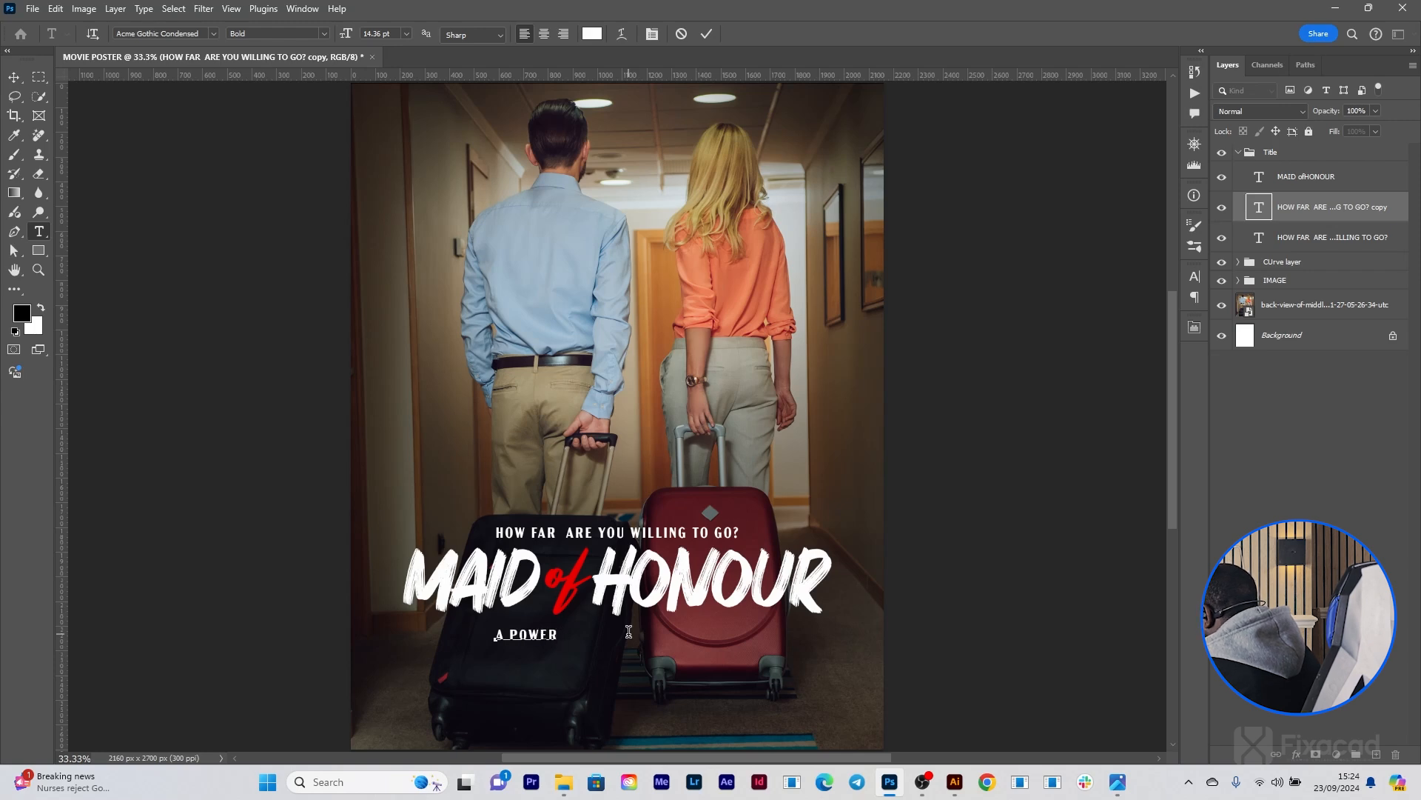
text(HOUSE)
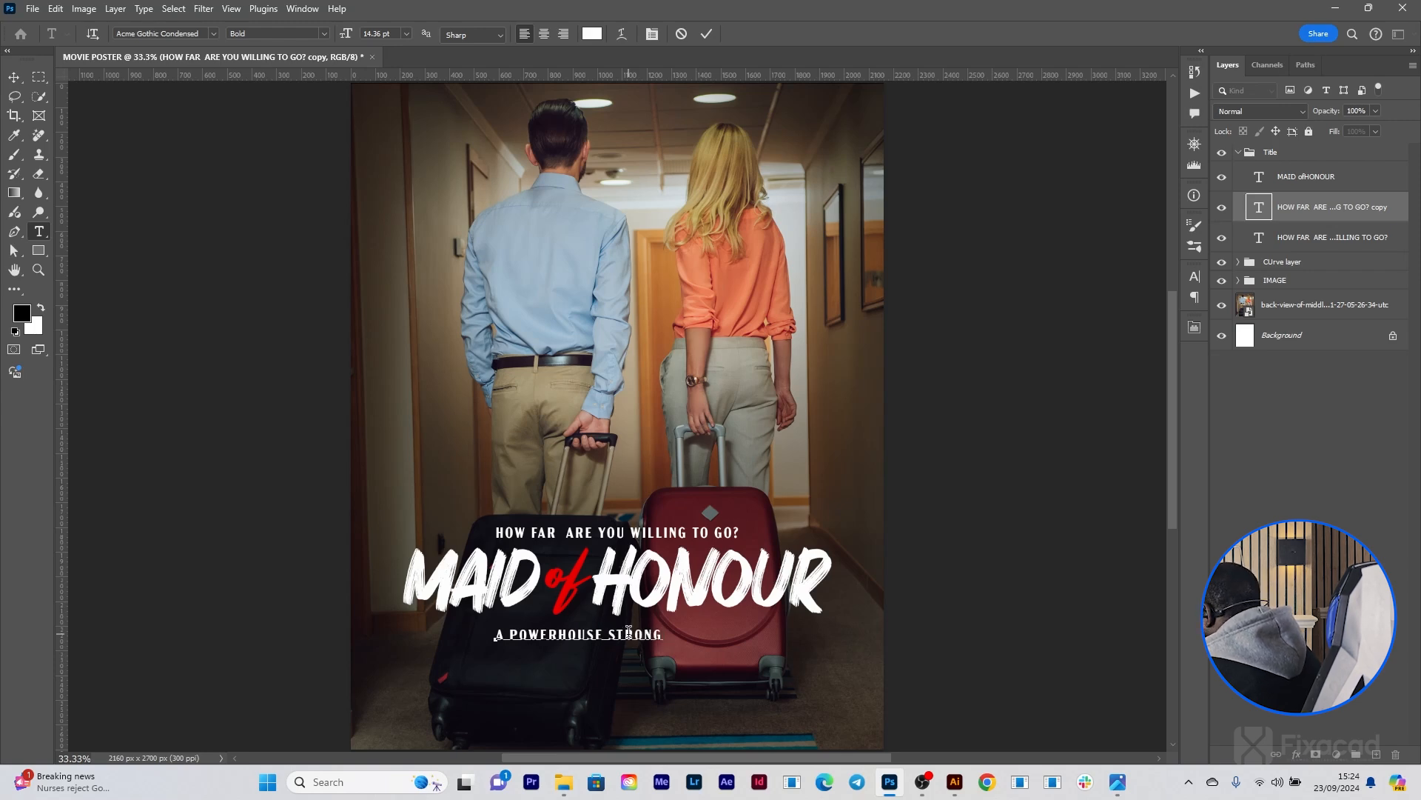
text(STRONG PROJECT)
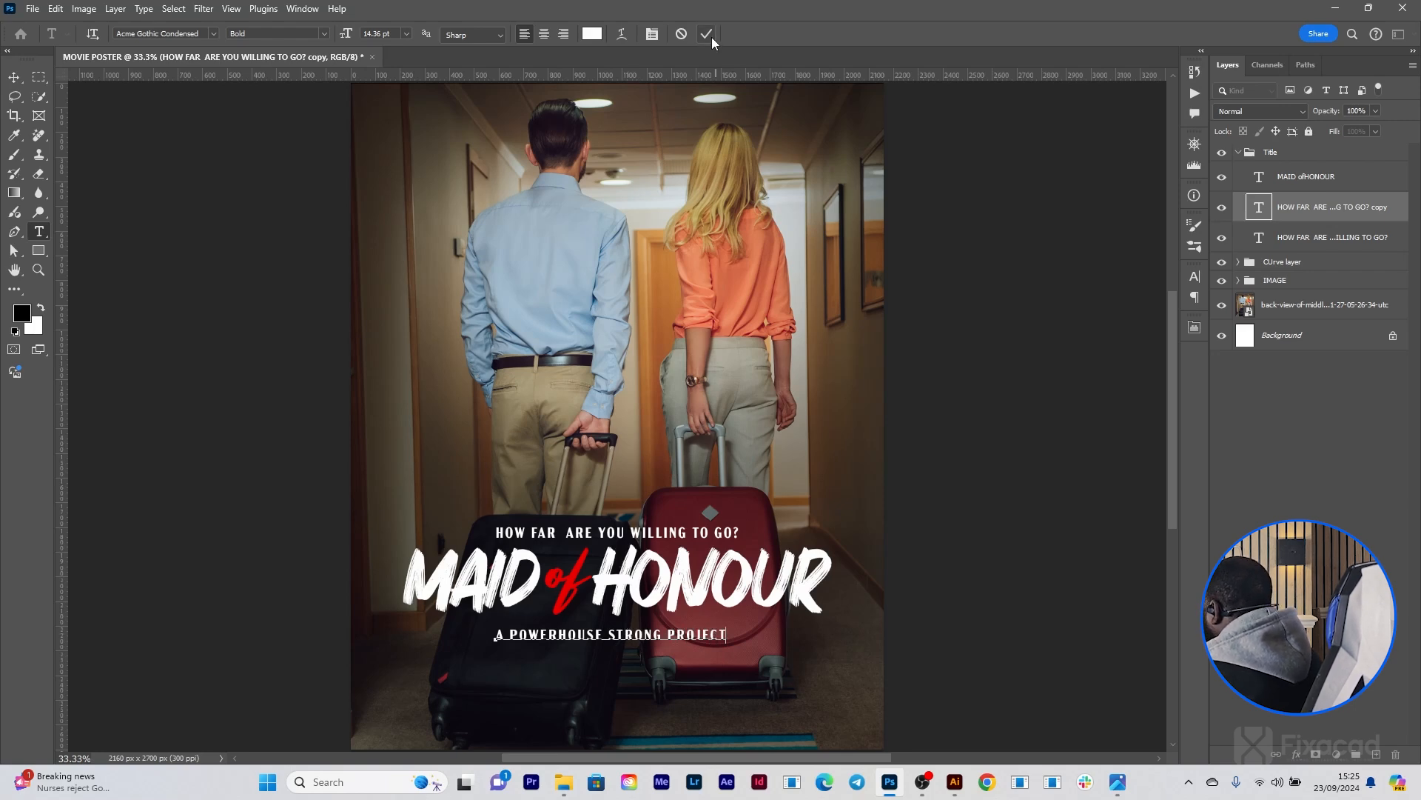
click(707, 35)
Step: Nudge the A POWERHOUSE STRONG PROJECT line up closer to the title
key(v)
key(Up)
key(Up)
key(Up)
key(Up)
key(Up)
key(Up)
key(Up)
key(Up)
key(Up)
key(Up)
key(Up)
key(Up)
key(Up)
key(Up)
key(Up)
key(Up)
key(Up)
key(Up)
key(Up)
key(Up)
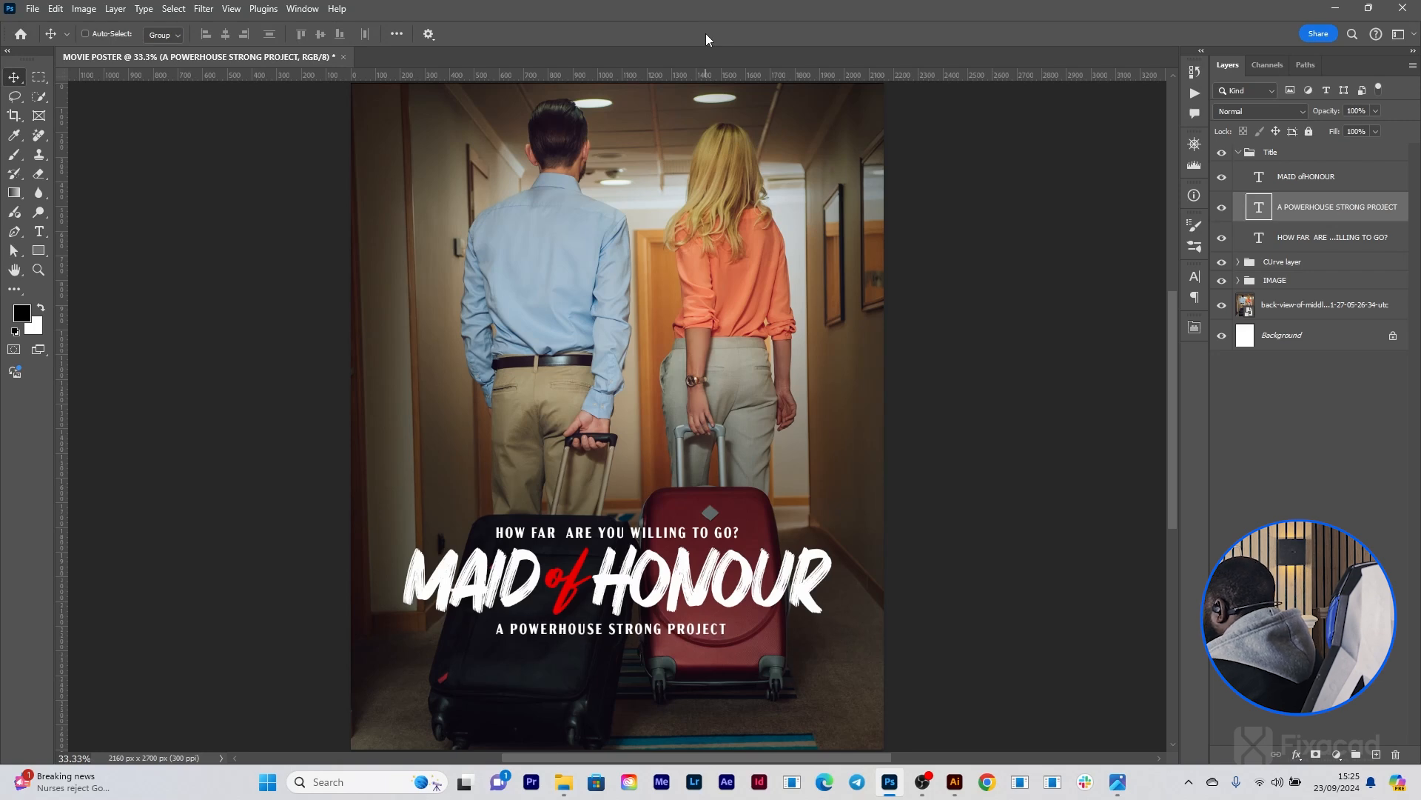
click(1317, 304)
Step: Place the pngfind.com movie-poster-credits image from the Poster Assests folder below the text lines, scaled to about three quarters of the poster width
mouse_move(574, 779)
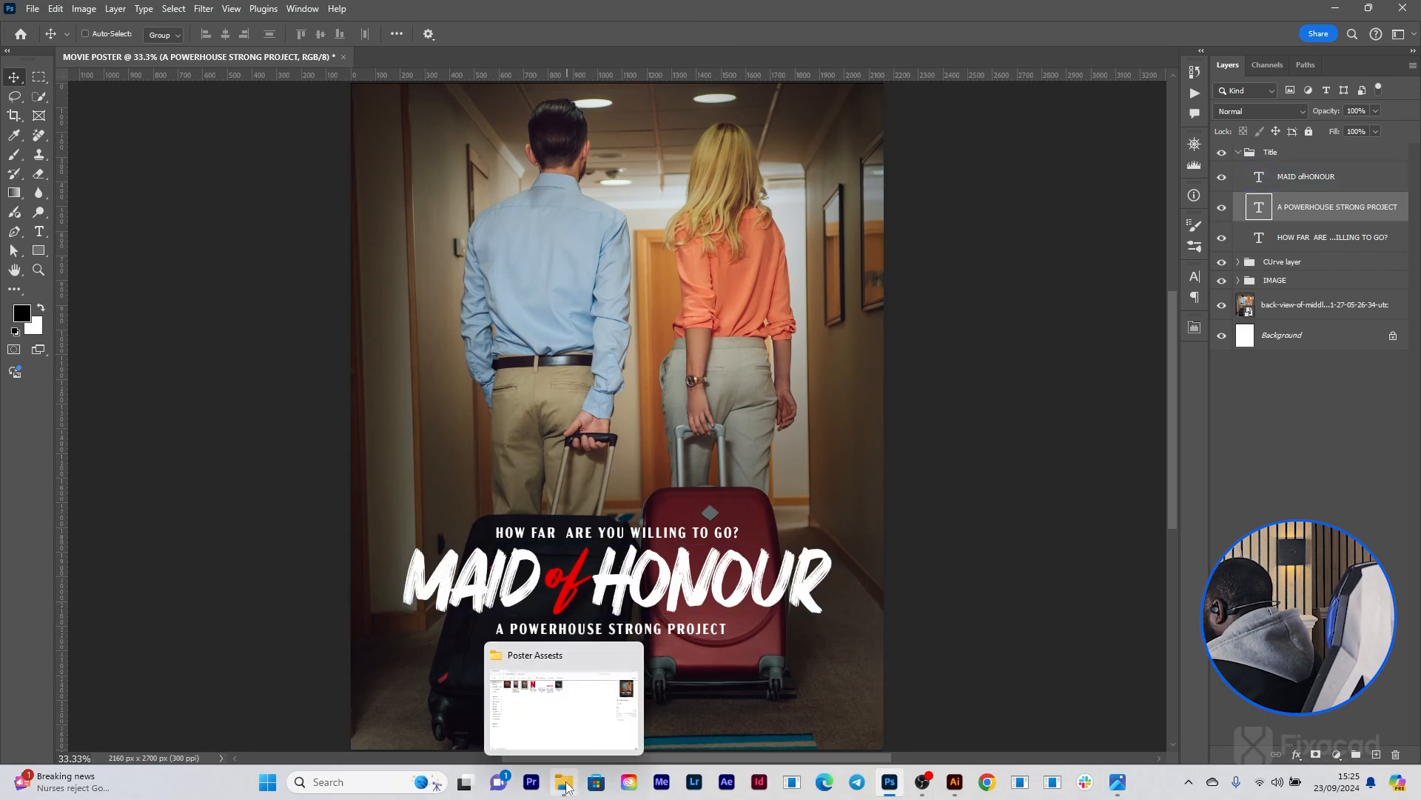
click(539, 685)
click(496, 176)
drag(496, 176, 660, 687)
drag(659, 409, 664, 663)
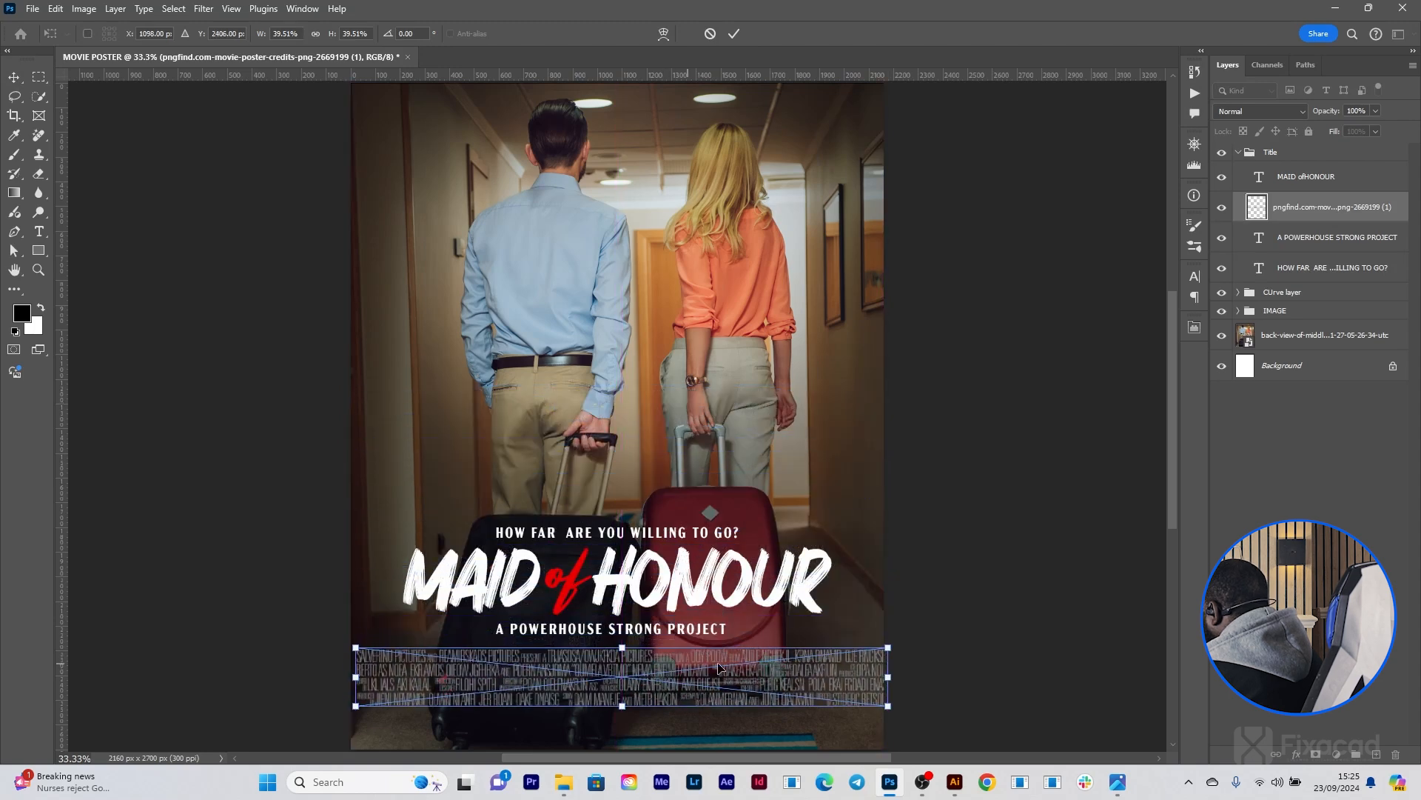
drag(890, 678, 764, 688)
drag(636, 682, 692, 672)
click(735, 34)
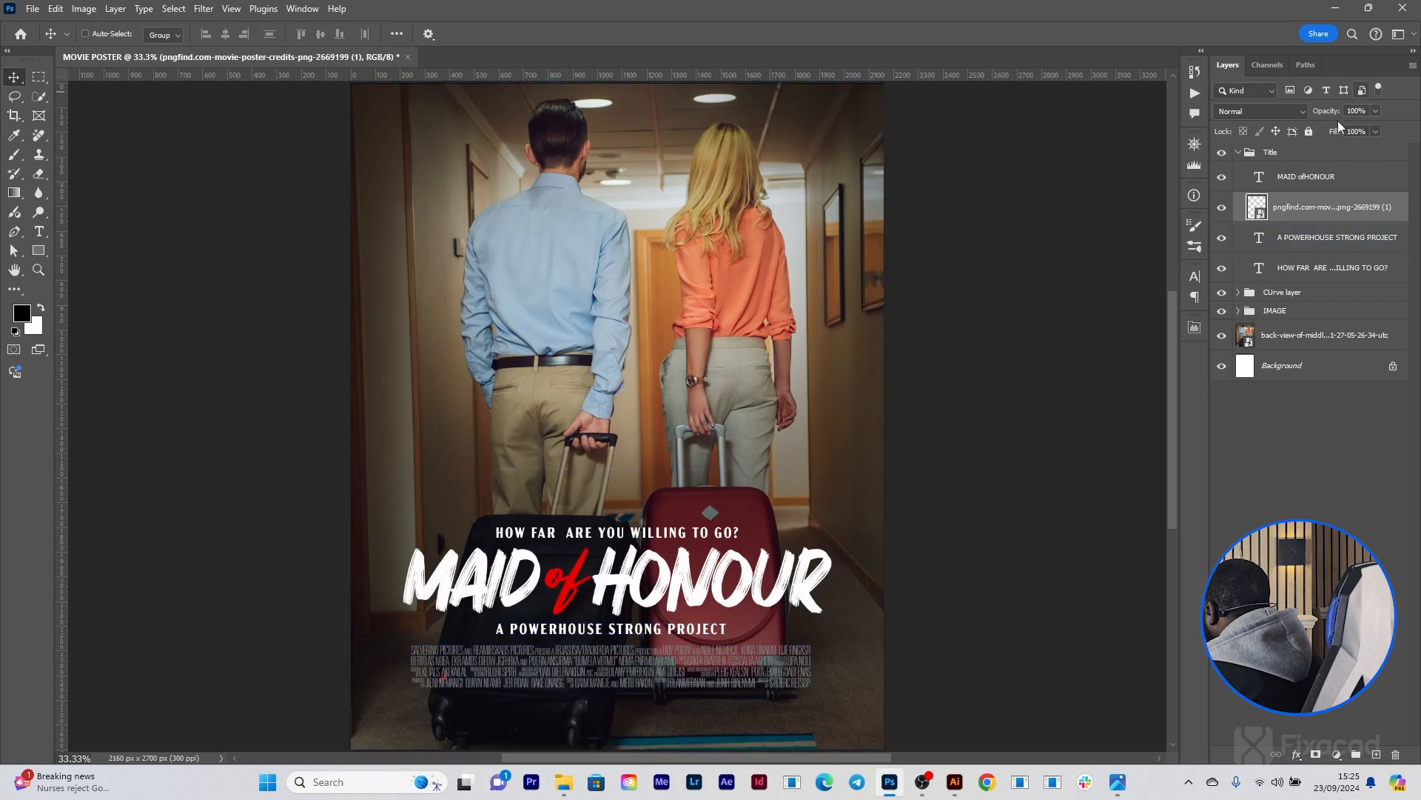
Step: Apply a white Color Overlay in Normal mode at 100% opacity to the pngfind.com movie-poster-credits image
double_click(1401, 208)
click(1402, 202)
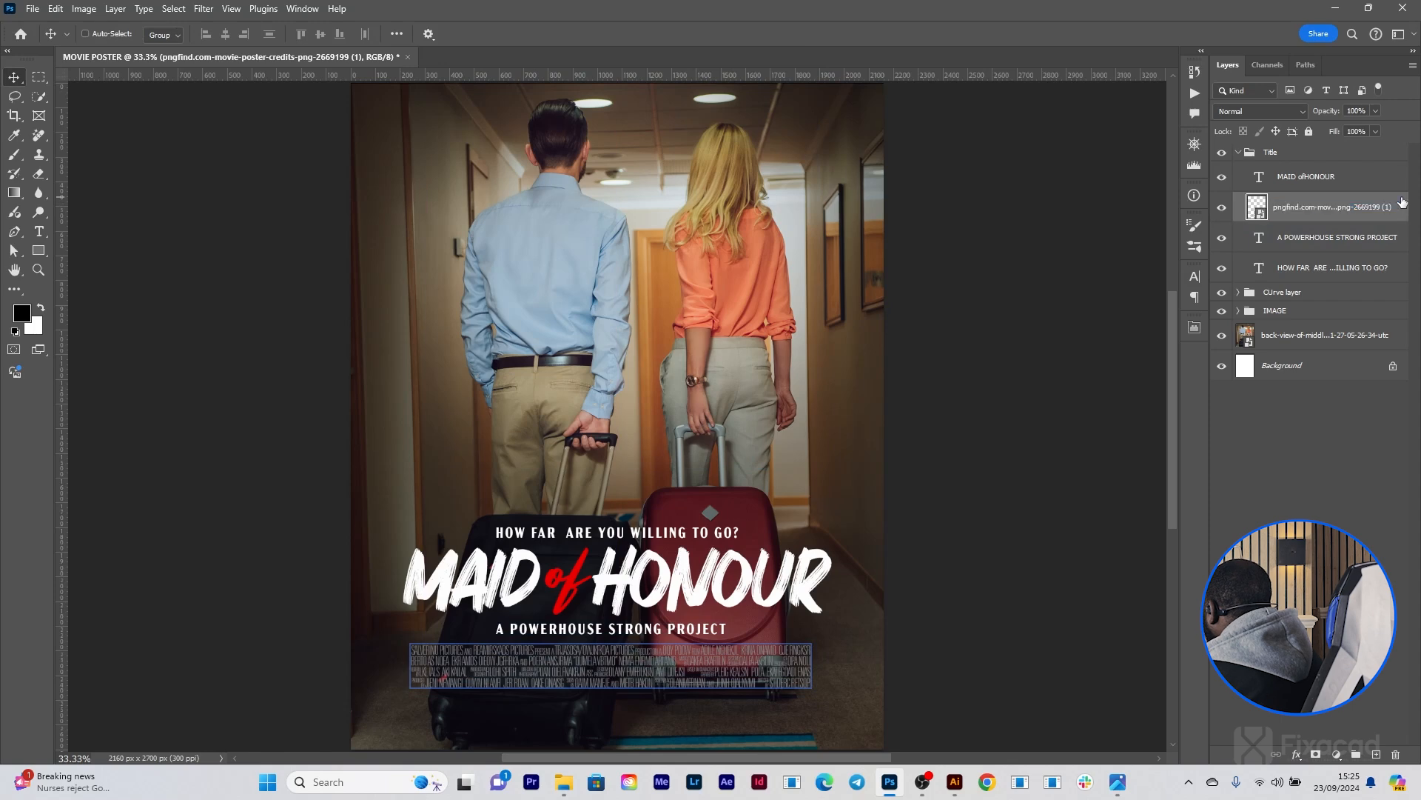
double_click(1402, 202)
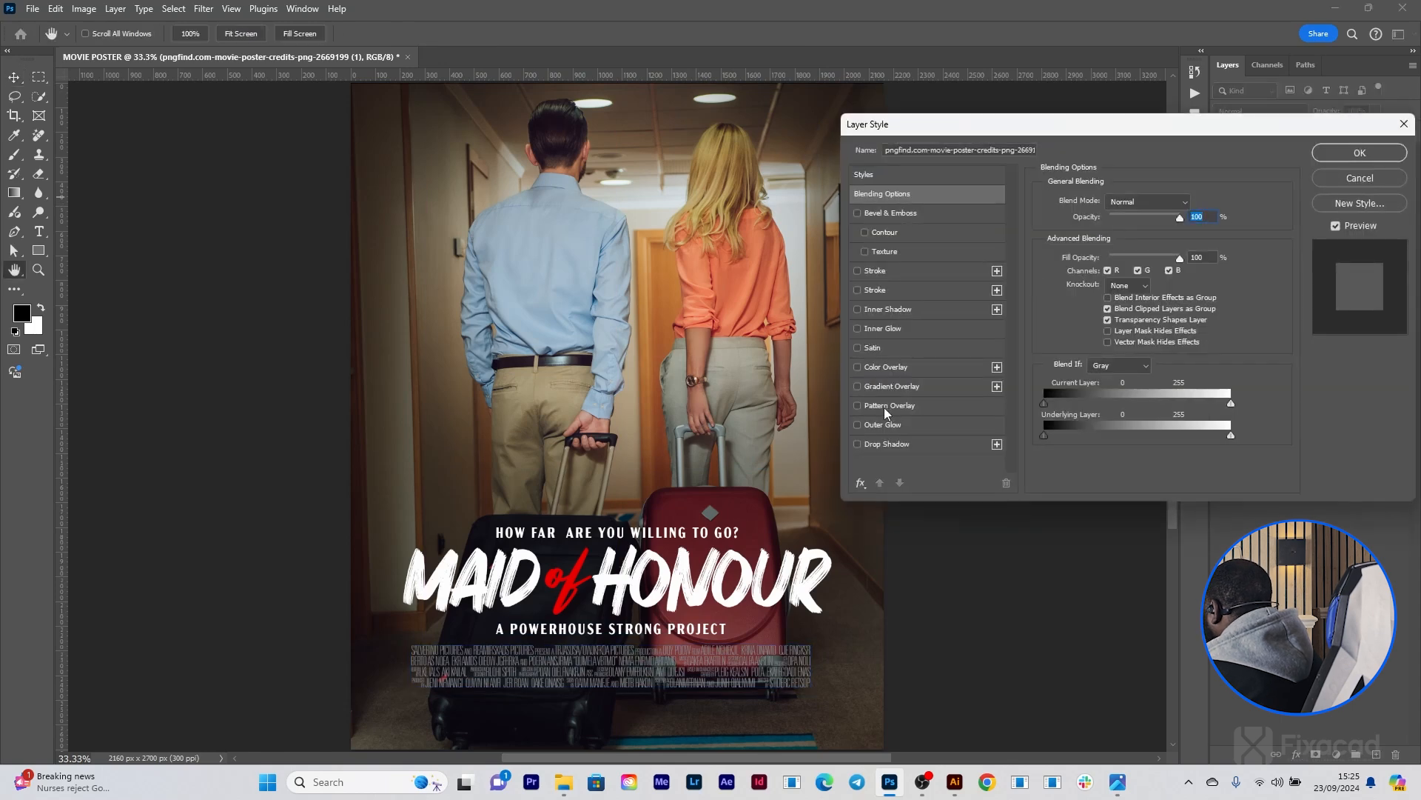
click(857, 368)
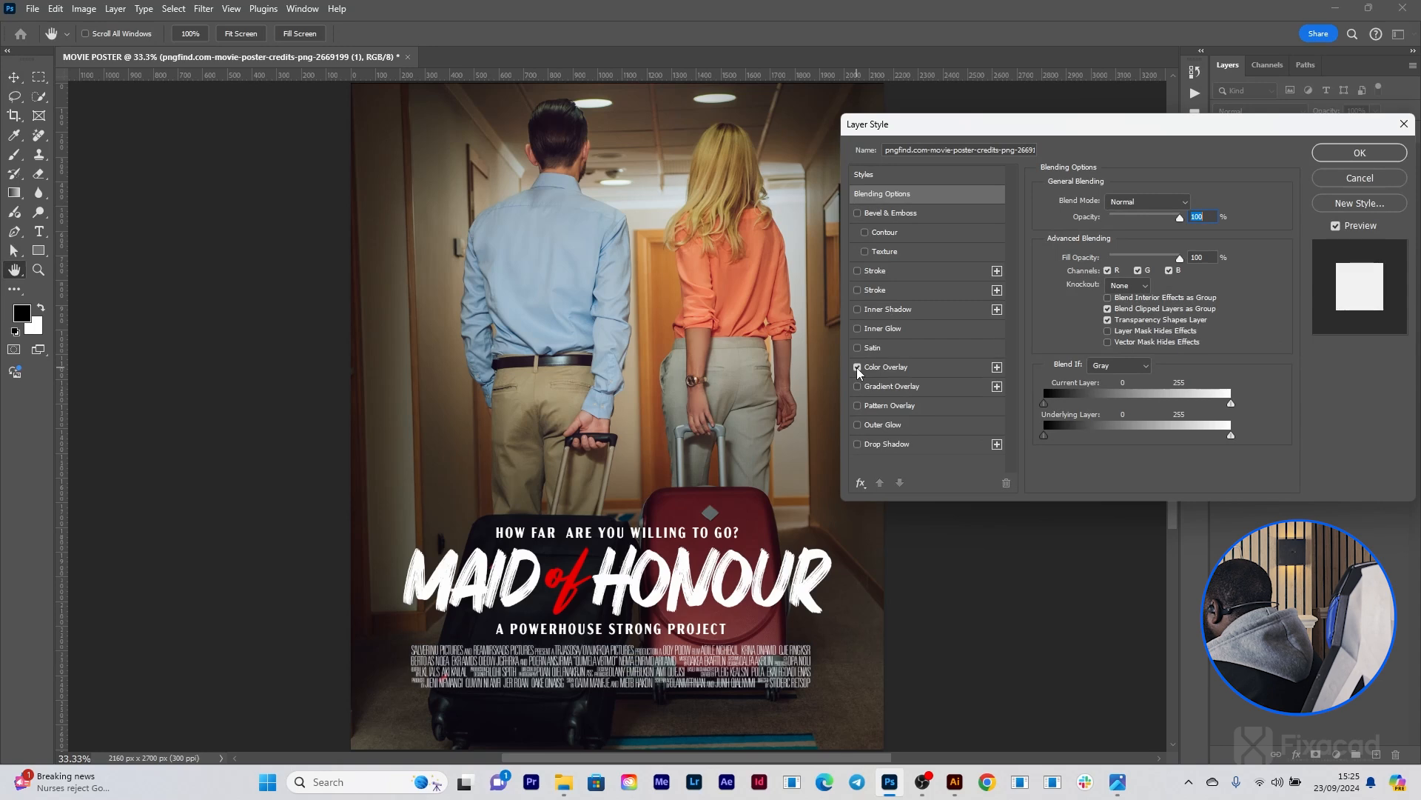
click(943, 367)
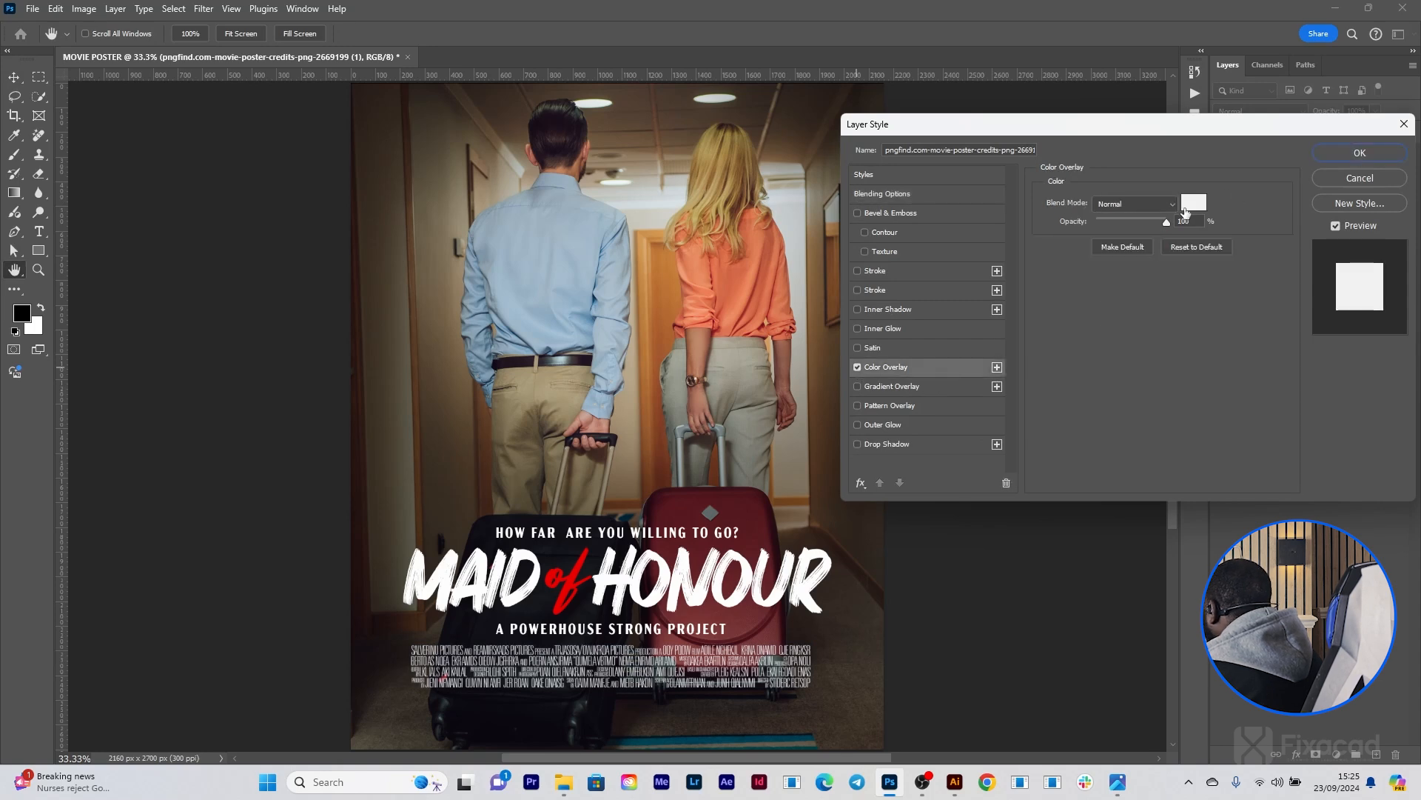
click(1342, 154)
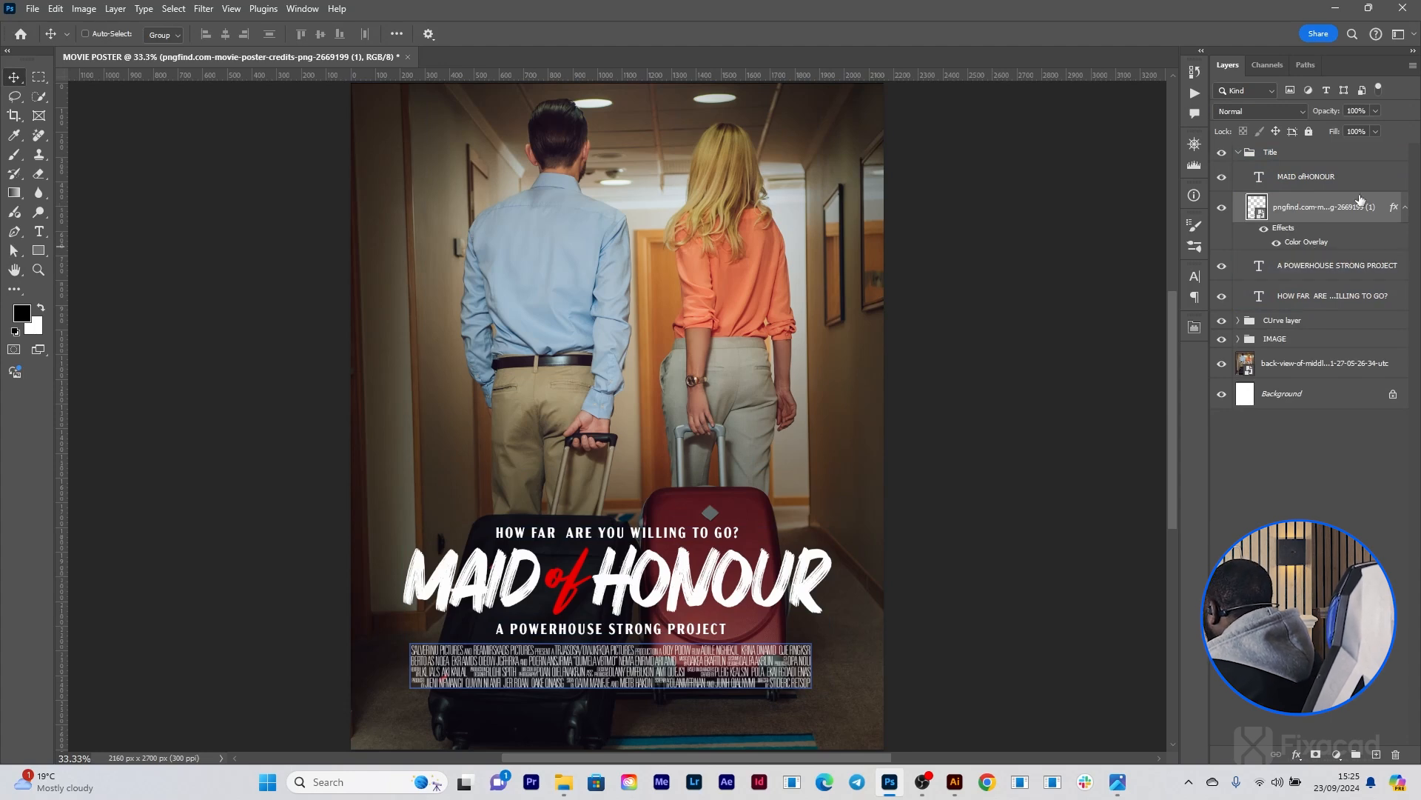
click(1406, 214)
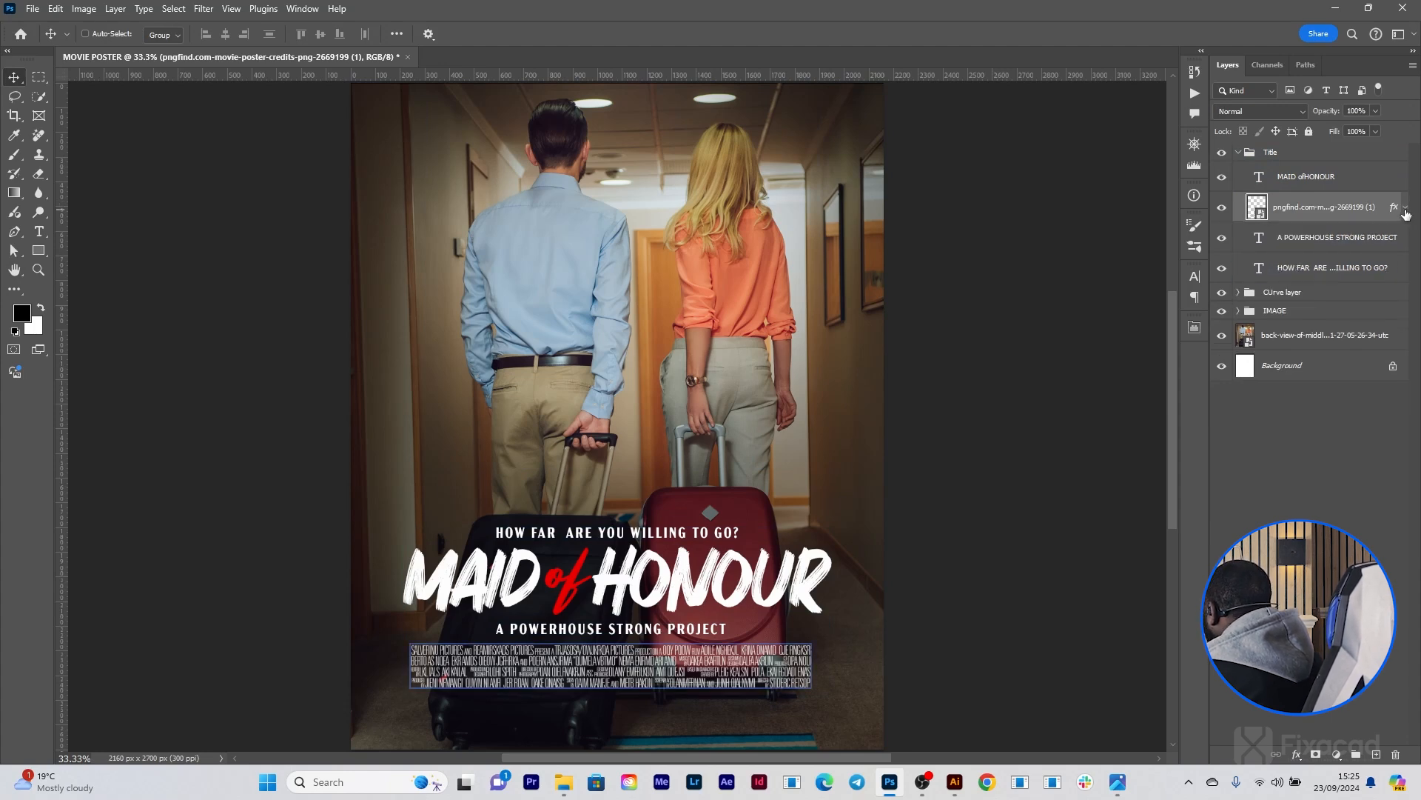
Step: Nudge the A POWERHOUSE STRONG PROJECT line about 12 px further up towards the title
click(1340, 242)
key(Up)
key(Up)
key(Up)
key(Up)
key(Up)
key(Up)
key(Up)
key(Up)
key(Up)
key(Up)
key(Up)
key(Up)
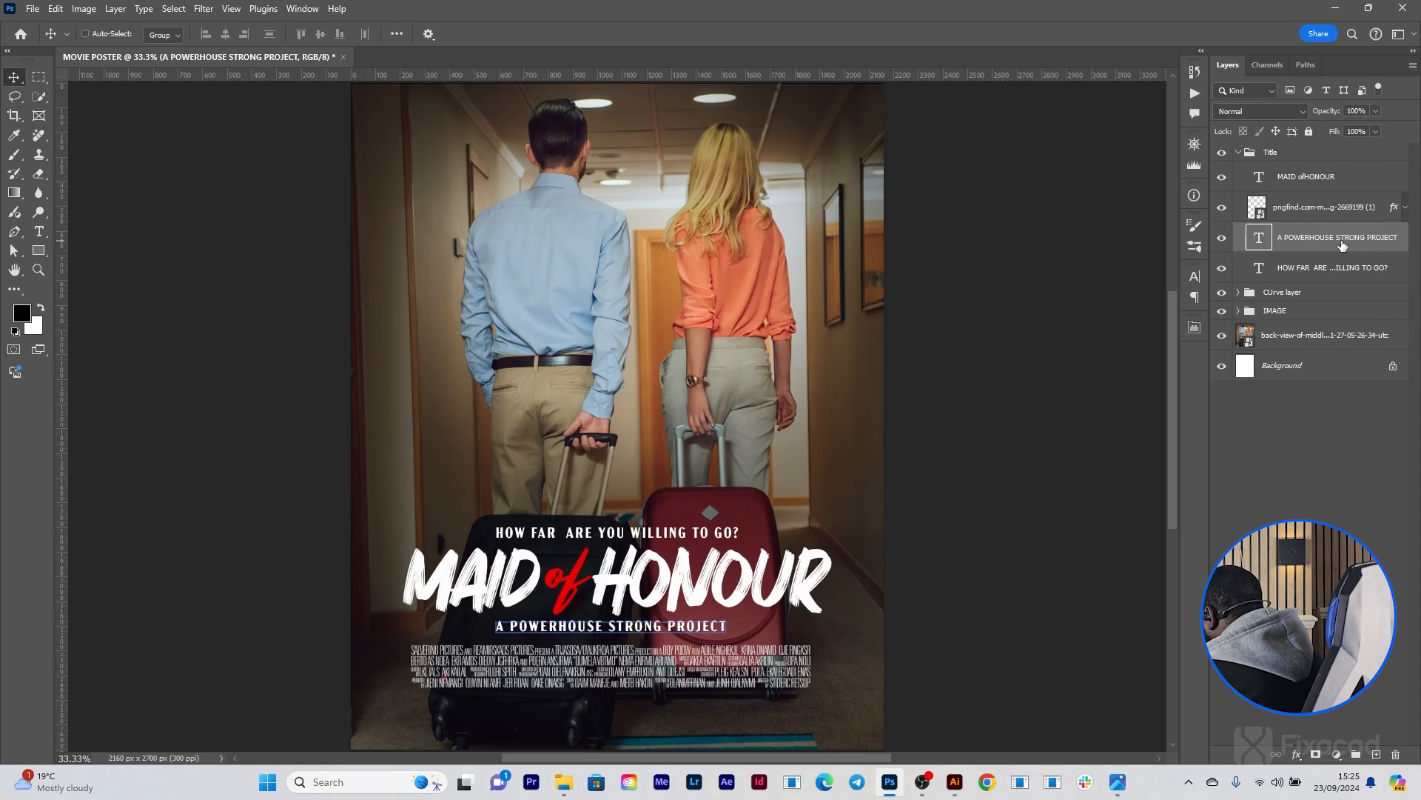
Step: Nudge the credits block up about 18 px, closer to the A POWERHOUSE STRONG PROJECT line
click(1329, 210)
key(Up)
key(Up)
key(Up)
key(Up)
key(Up)
key(Up)
key(Up)
key(Up)
key(Up)
key(Up)
key(Up)
key(Up)
key(Up)
key(Up)
key(Up)
key(Up)
key(Up)
key(Up)
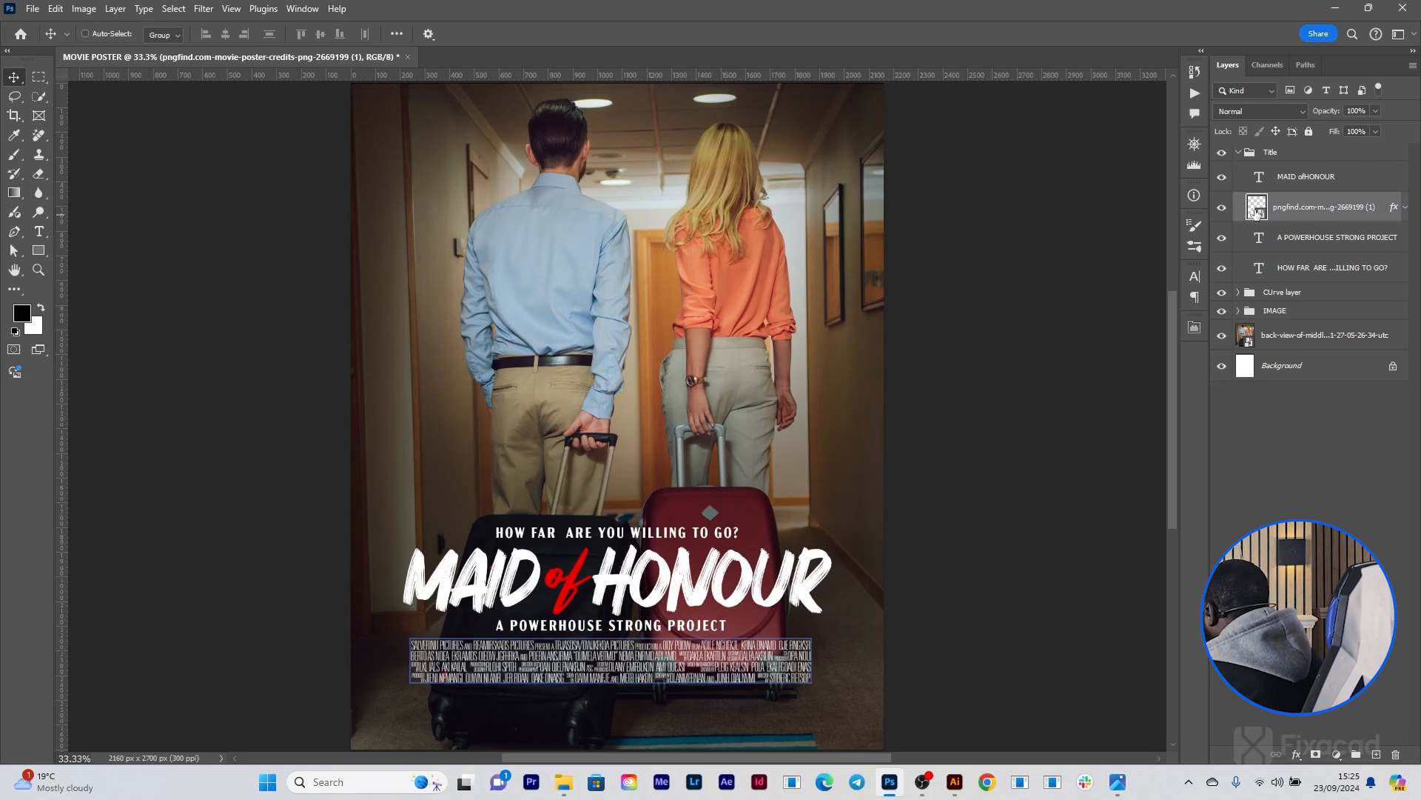
Step: Collapse the Title group and shift the whole group slightly down on the poster
click(1270, 152)
click(1239, 153)
key(Down)
key(Down)
key(Down)
key(Down)
key(Down)
key(Down)
key(Down)
key(Down)
key(Down)
key(Down)
key(Down)
key(Down)
key(Down)
key(Down)
key(Down)
key(Down)
key(Down)
key(Down)
key(Down)
key(Down)
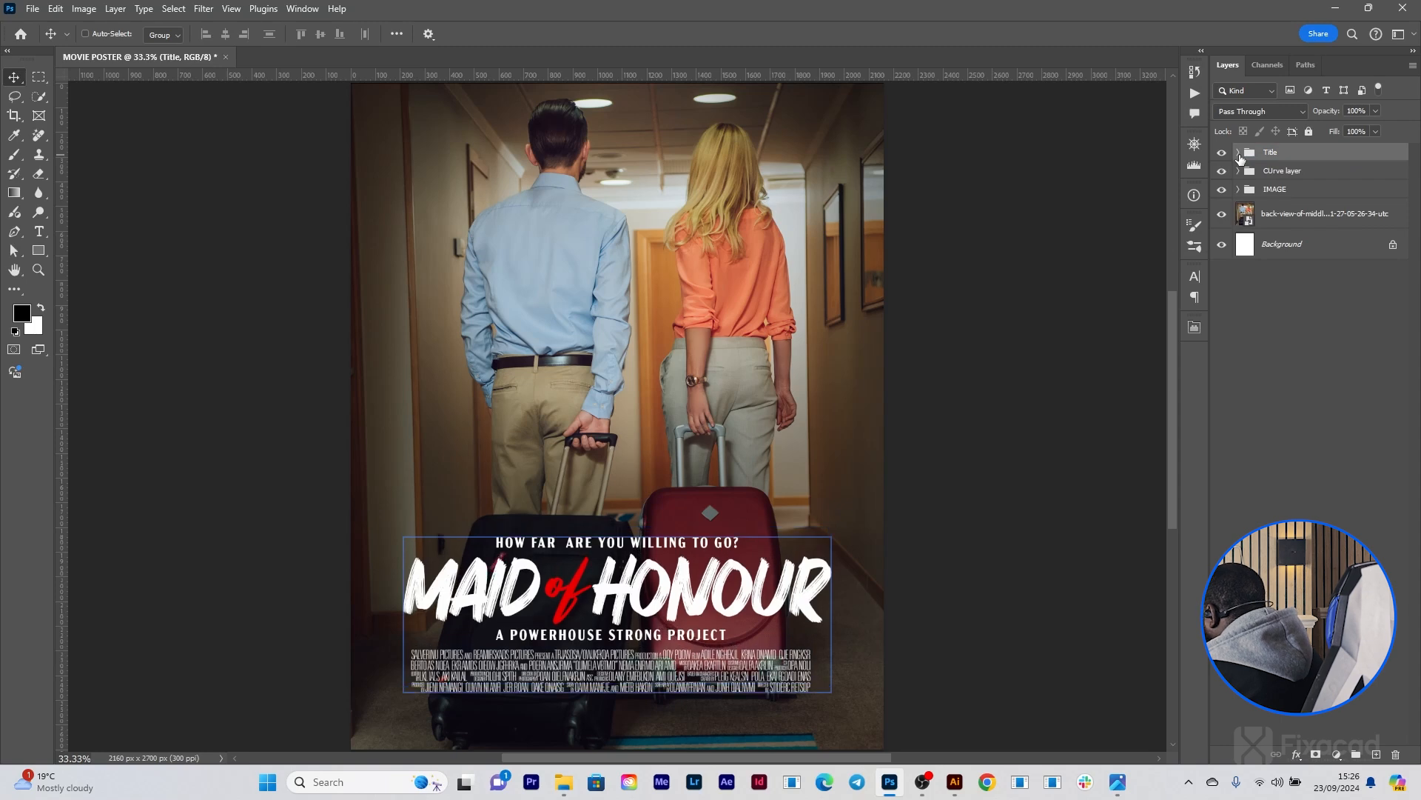
key(Up)
key(Up)
key(Up)
key(Up)
key(Up)
key(Up)
key(Up)
key(Up)
key(Up)
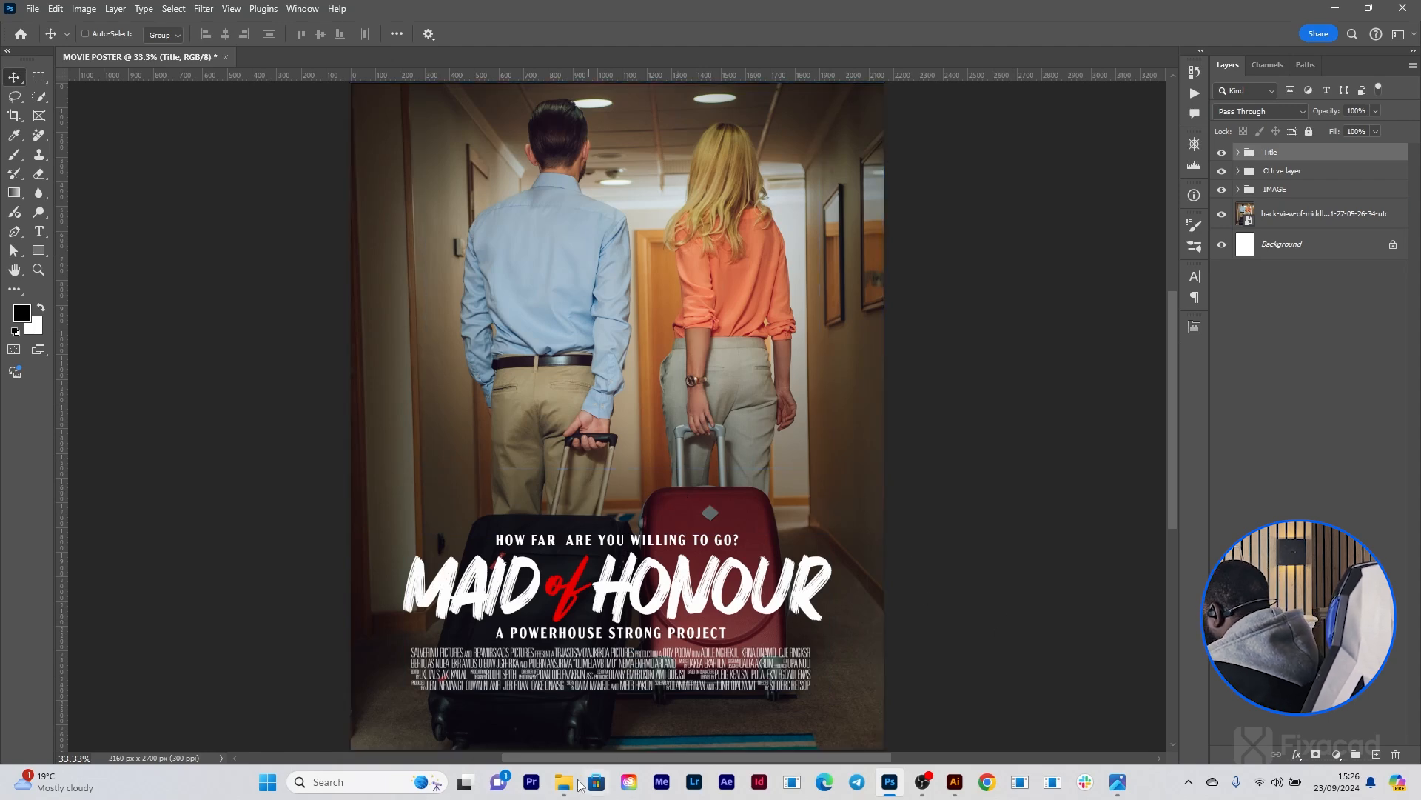
Step: Place the Netflix-logo-on-transparent-background-PNG image on the poster at full size and shift it towards the upper-left corner
mouse_move(567, 783)
click(540, 709)
drag(413, 148, 536, 304)
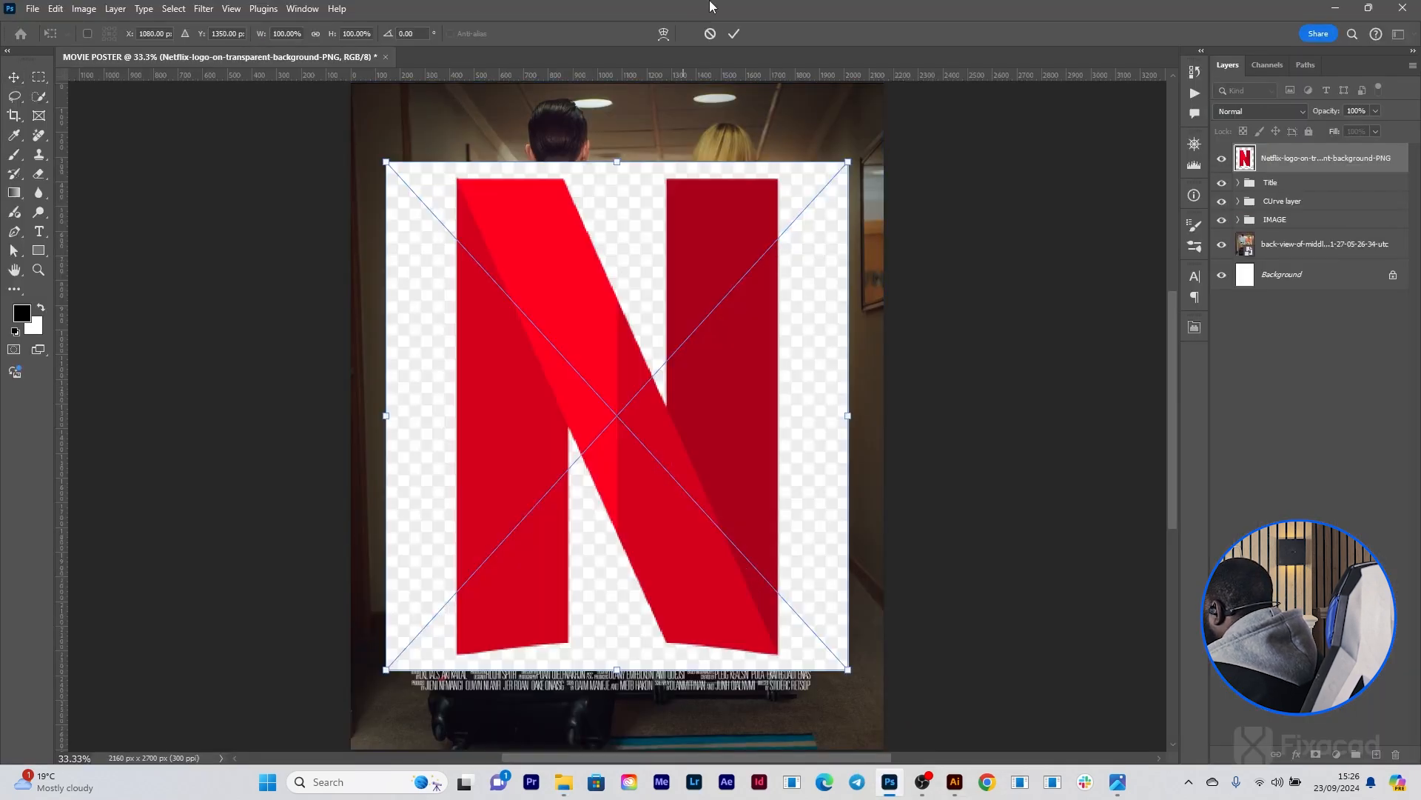
click(735, 42)
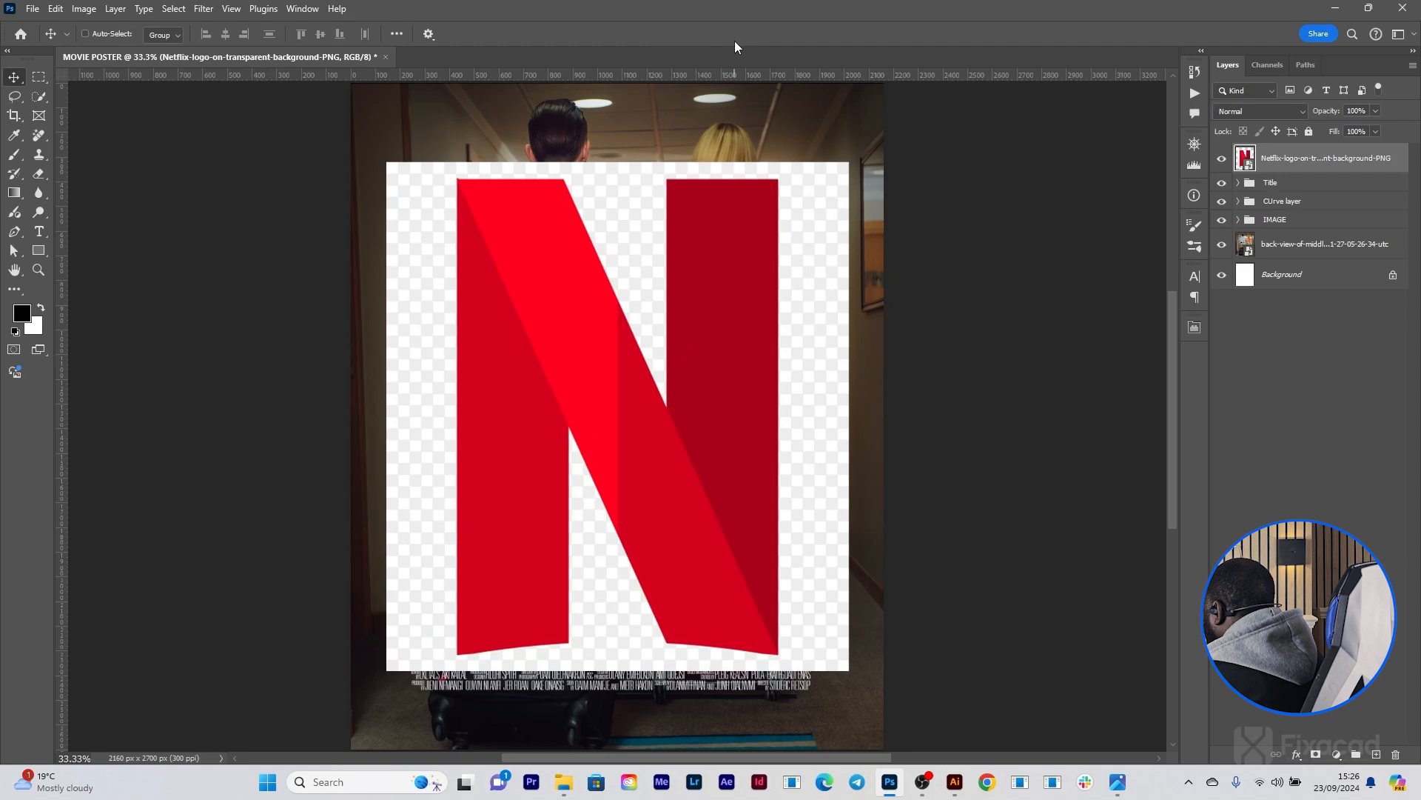
drag(689, 462, 661, 382)
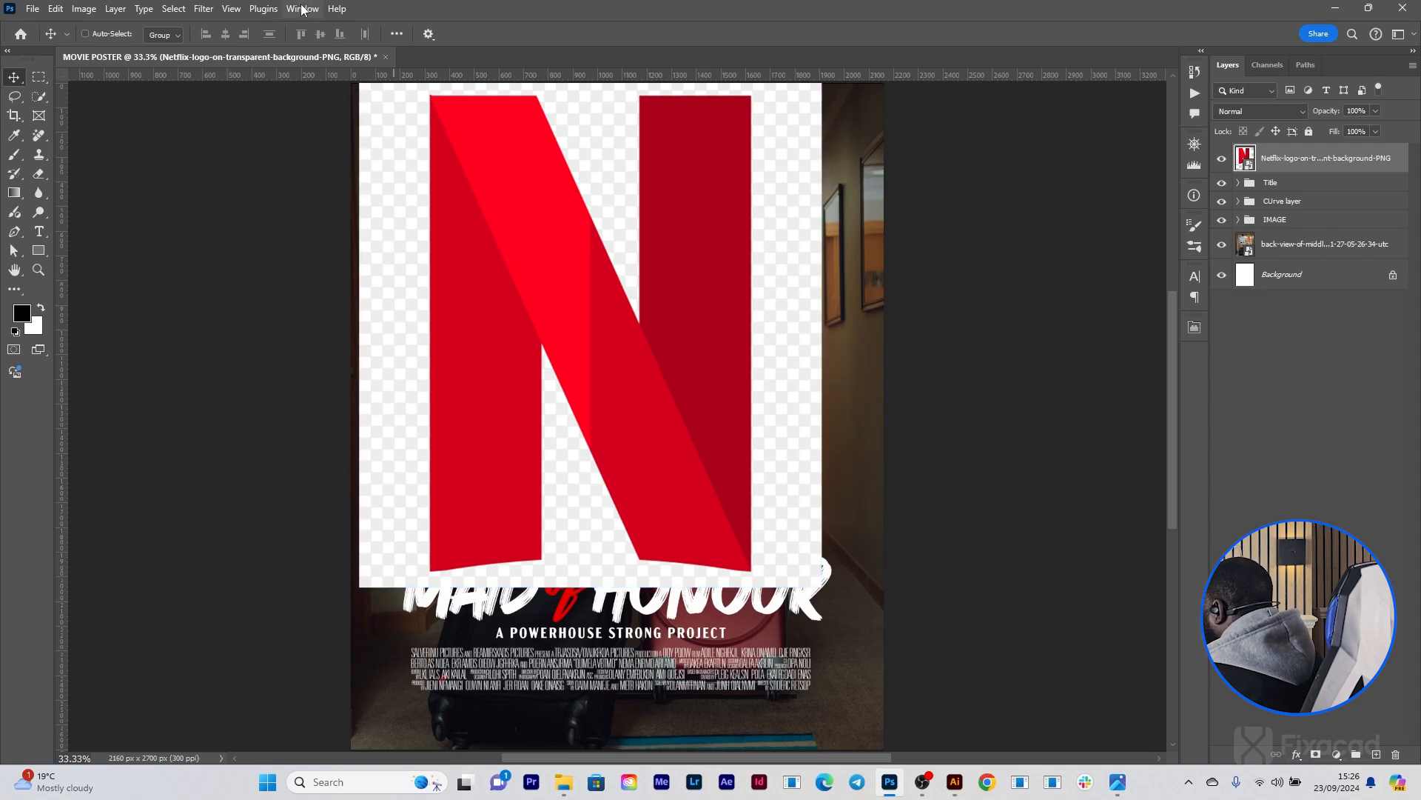
Step: Show the Contextual Task Bar and remove the background of the Netflix N logo
click(266, 9)
click(293, 10)
click(300, 11)
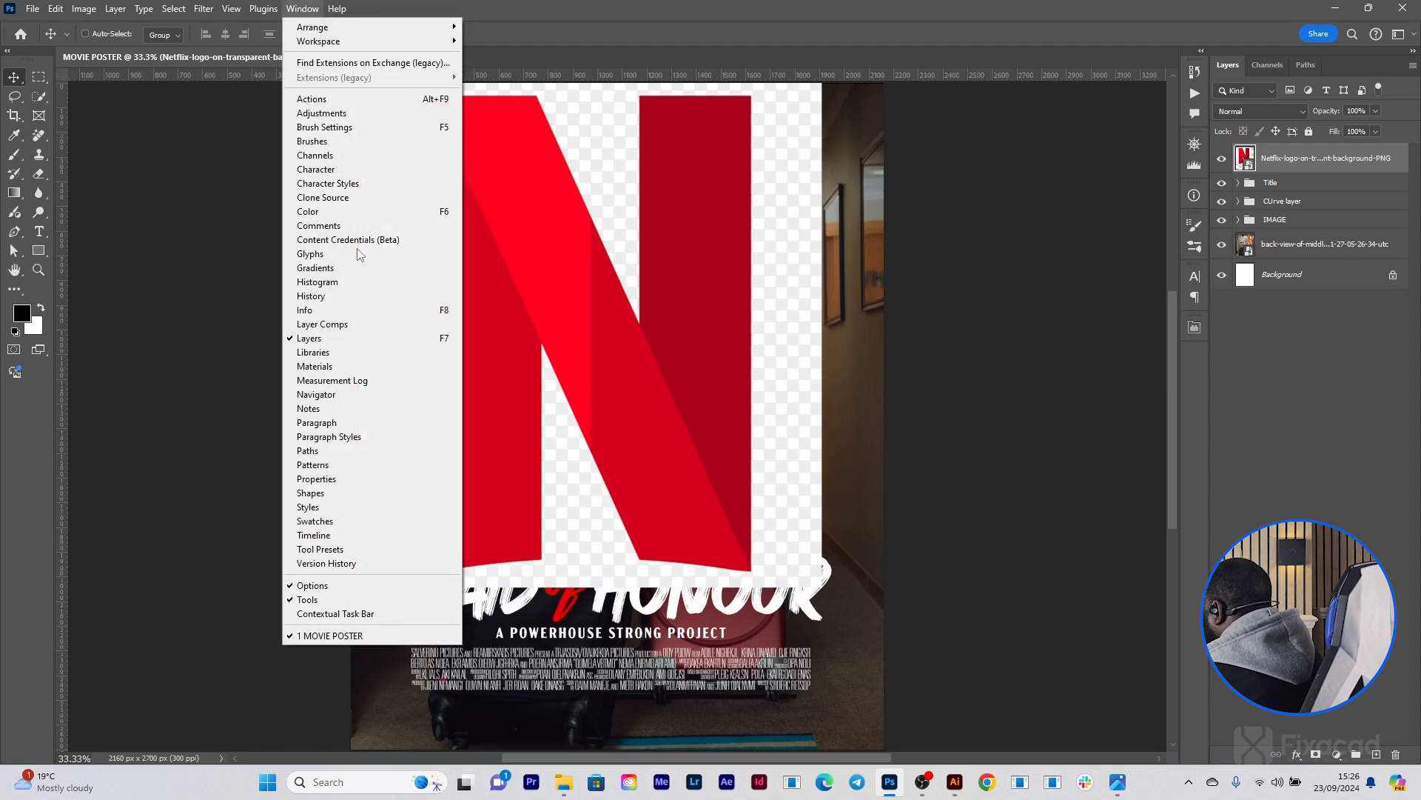
click(339, 614)
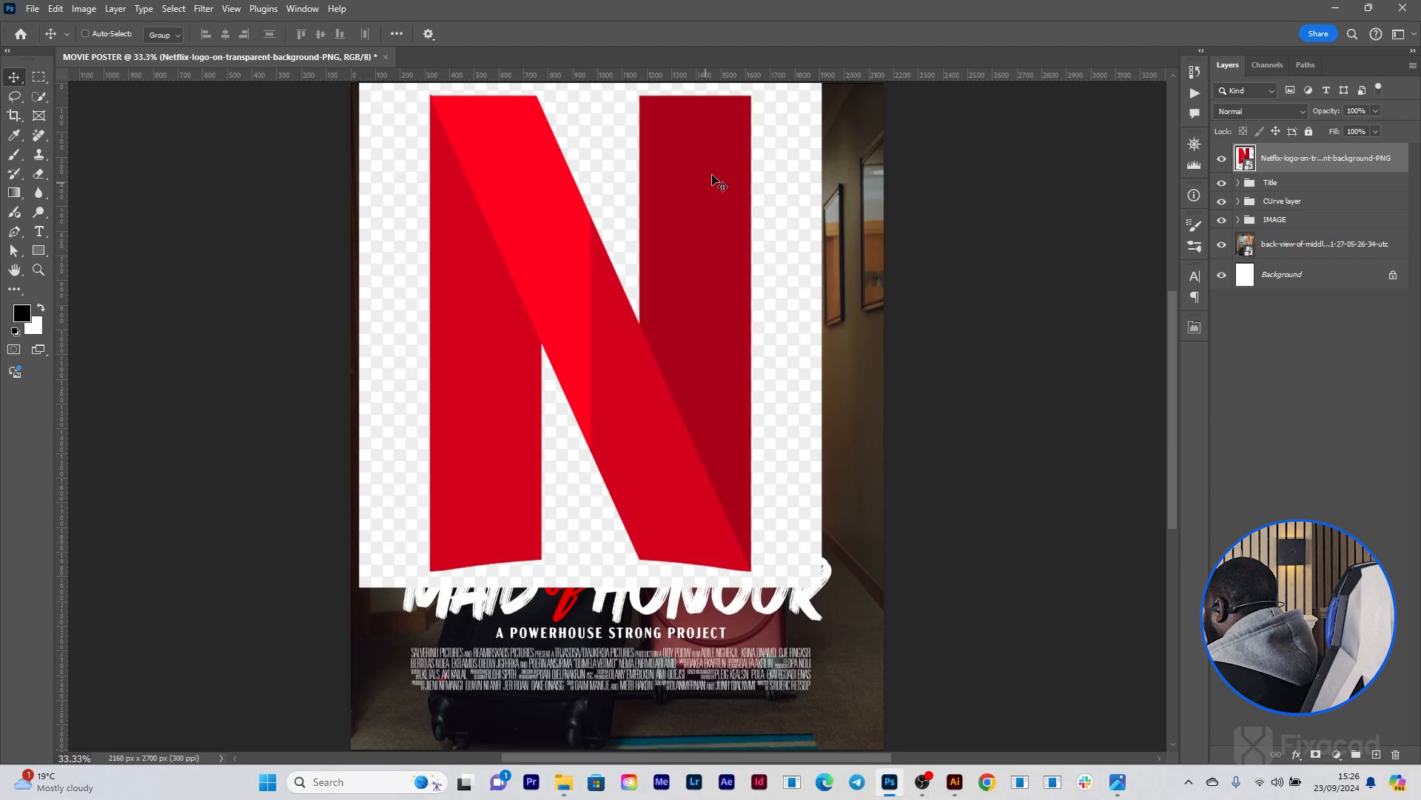
click(1325, 161)
Step: Scale the Netflix N logo to about 9.5% and position it in the poster's upper-left corner
key(ctrl+t)
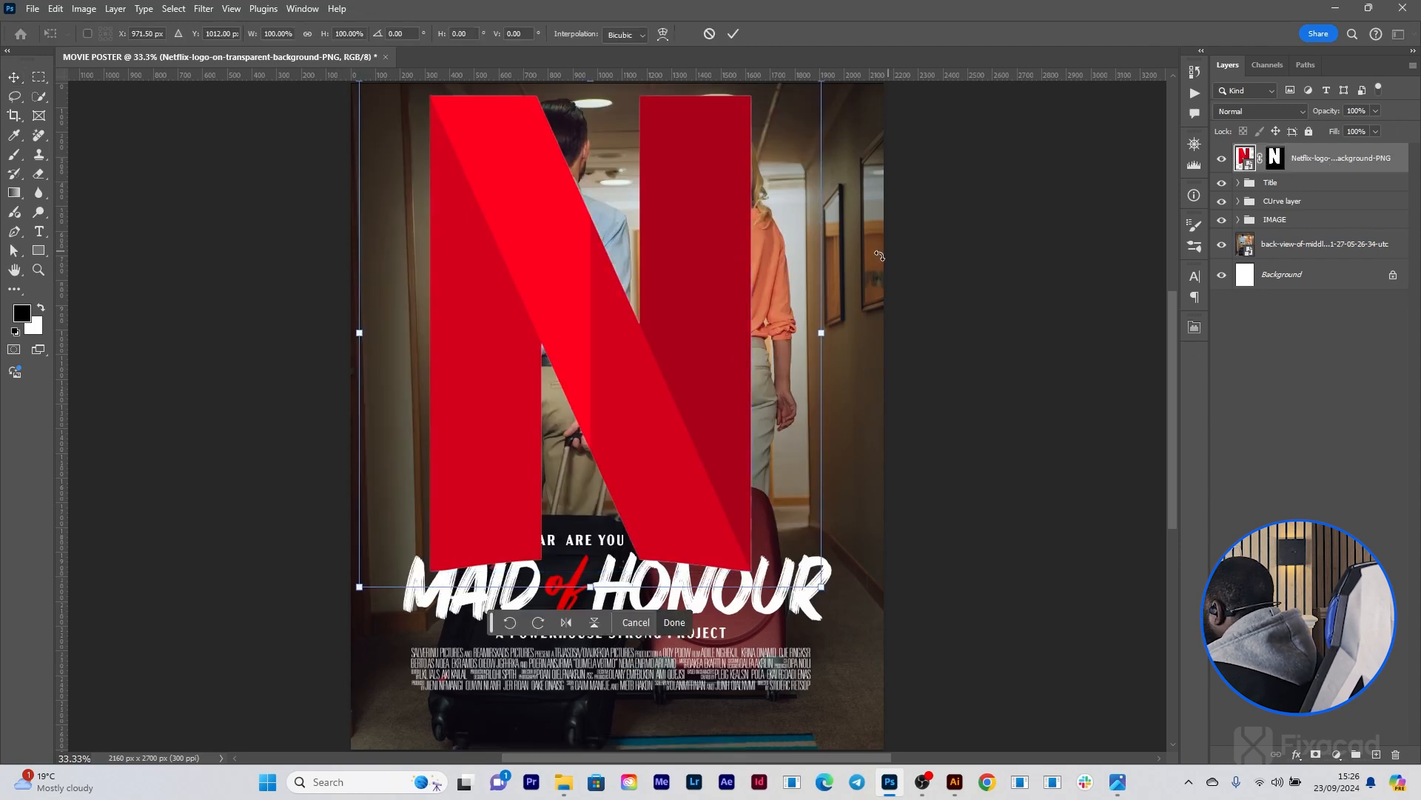
drag(825, 332, 410, 121)
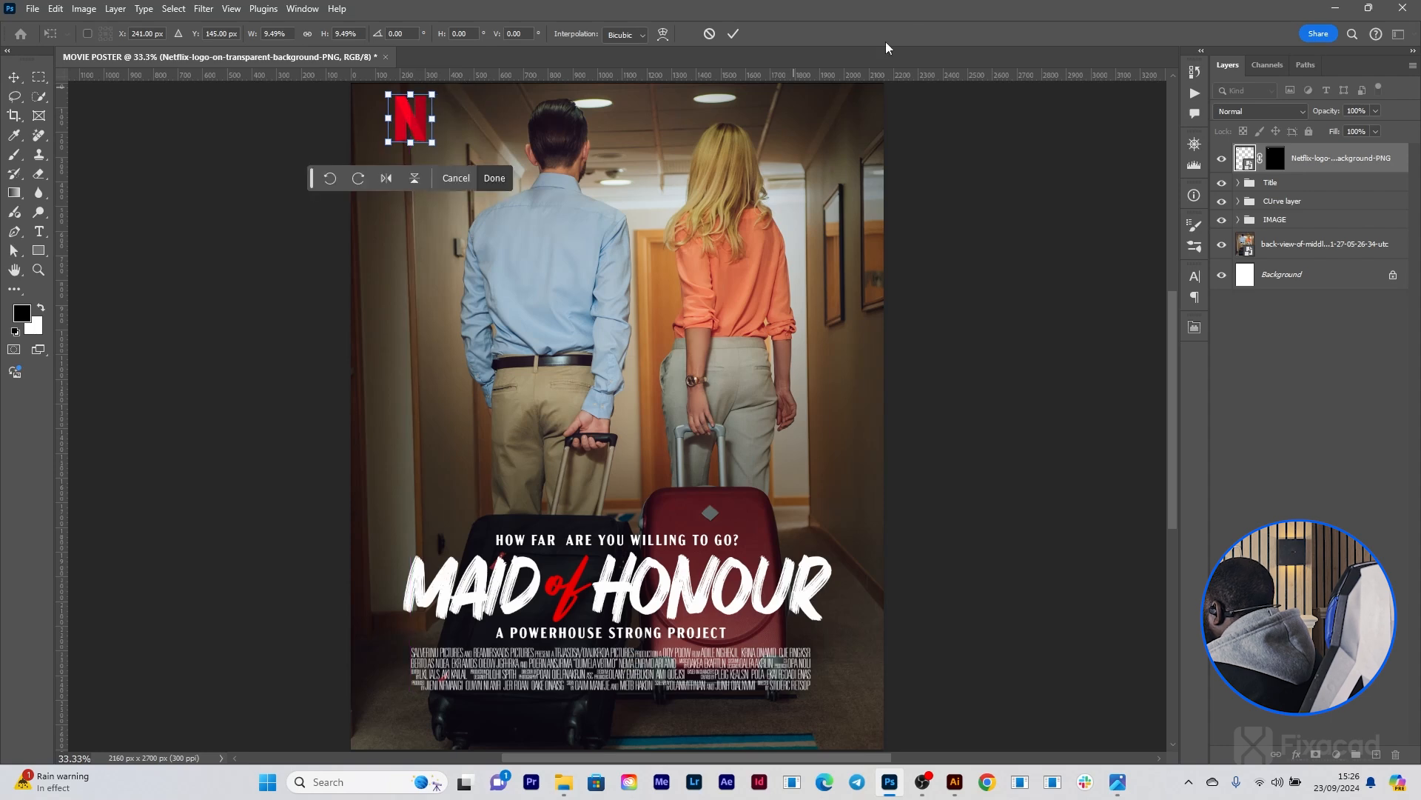
click(731, 35)
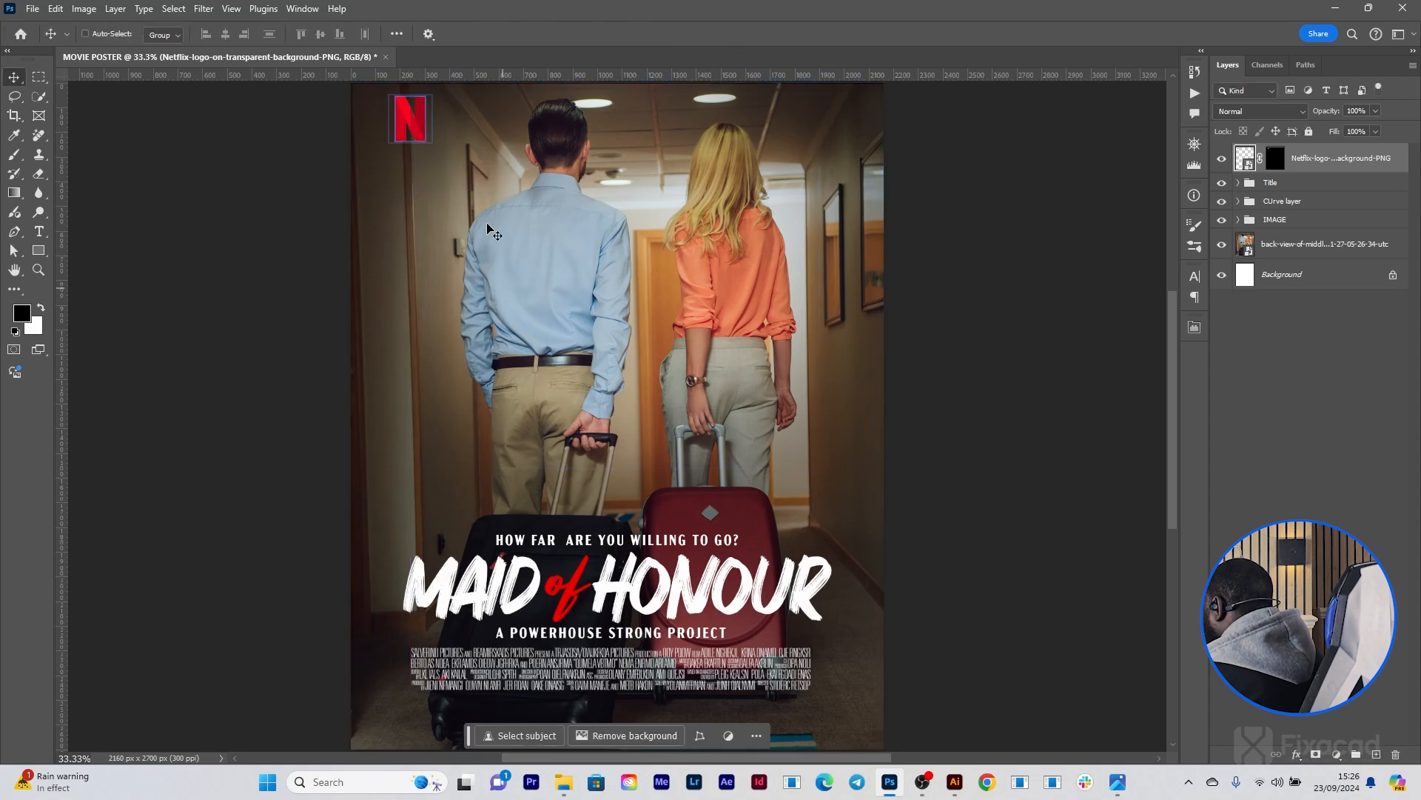
drag(411, 127, 411, 144)
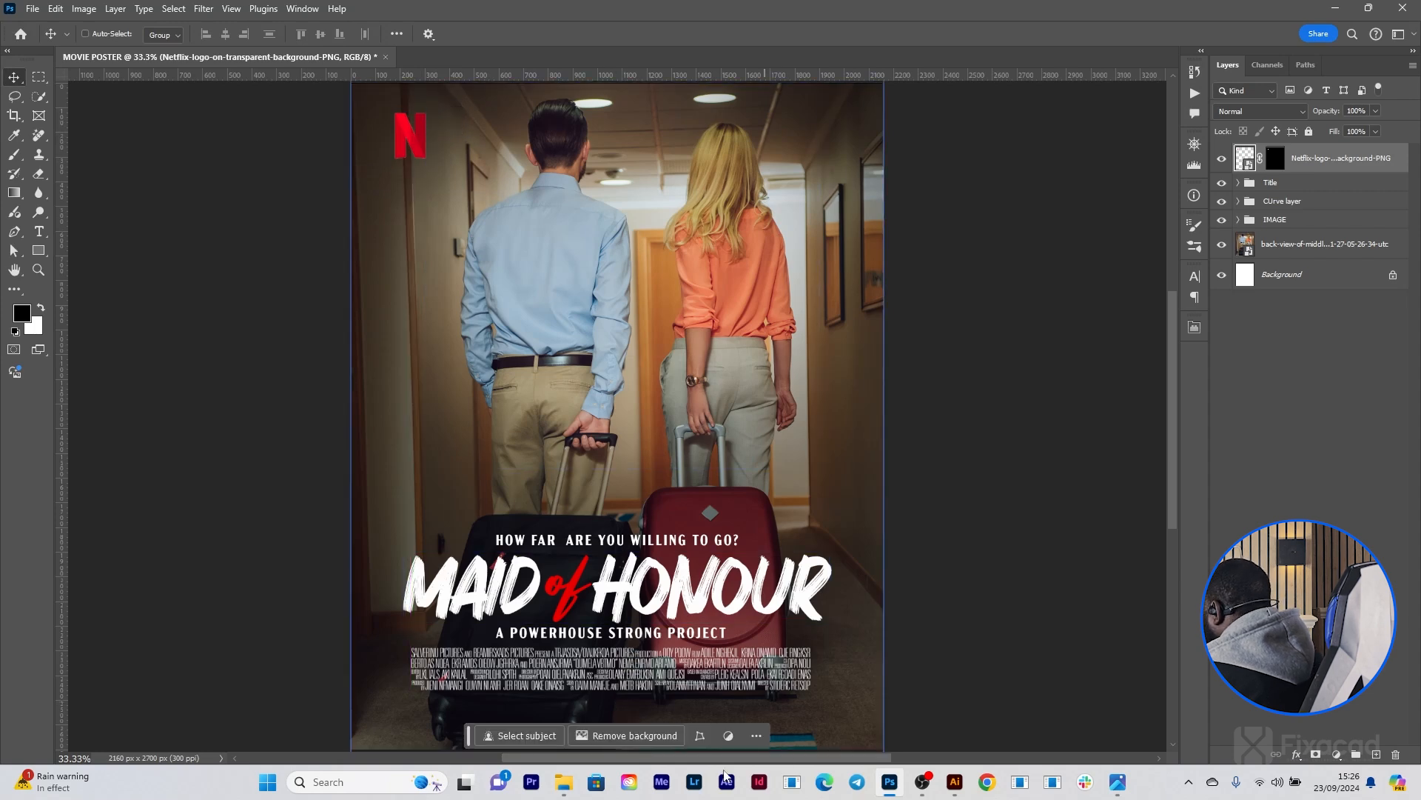
Step: Place the NETFLIX wordmark thumbnail image, remove its background and move it slightly up over the couple
mouse_move(564, 781)
click(559, 705)
drag(578, 157, 715, 642)
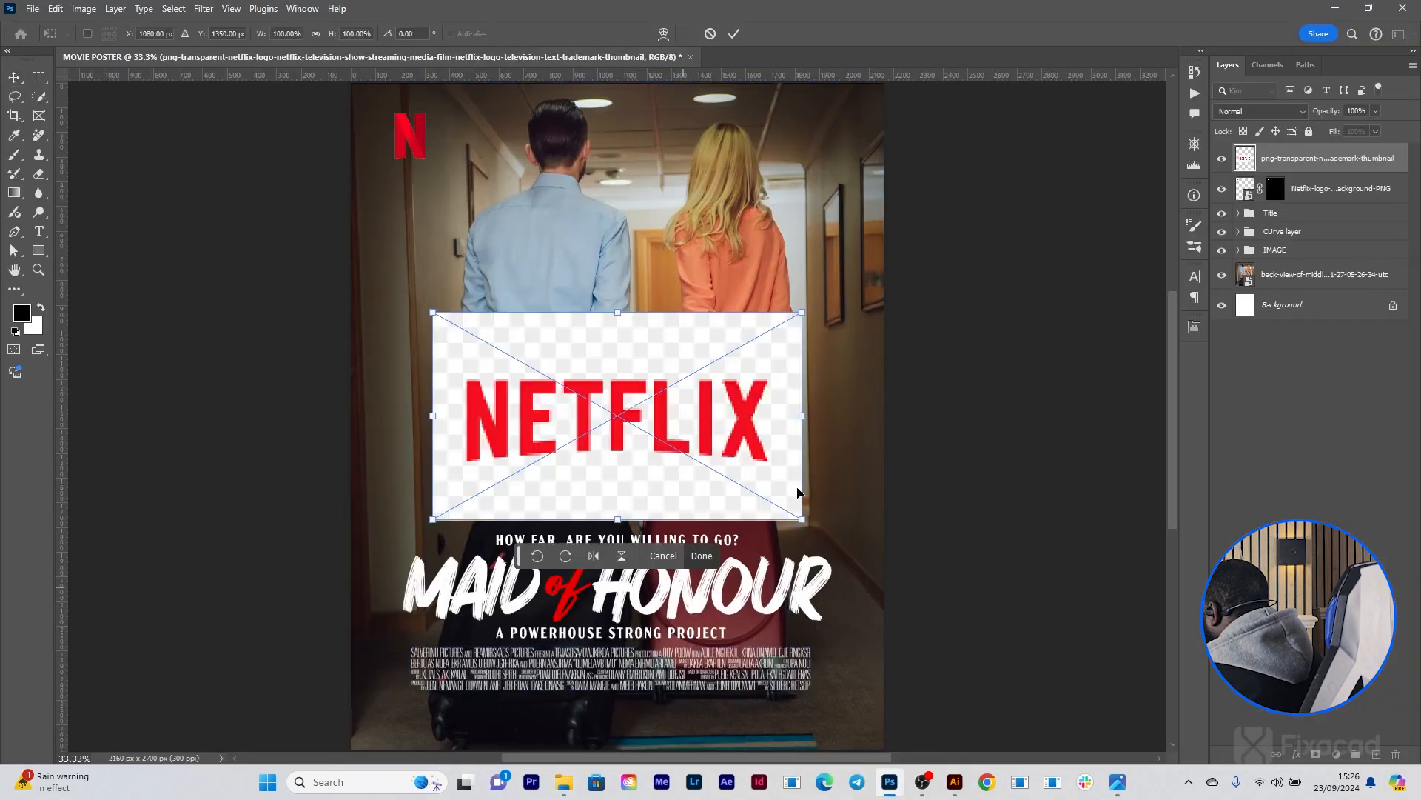
click(733, 34)
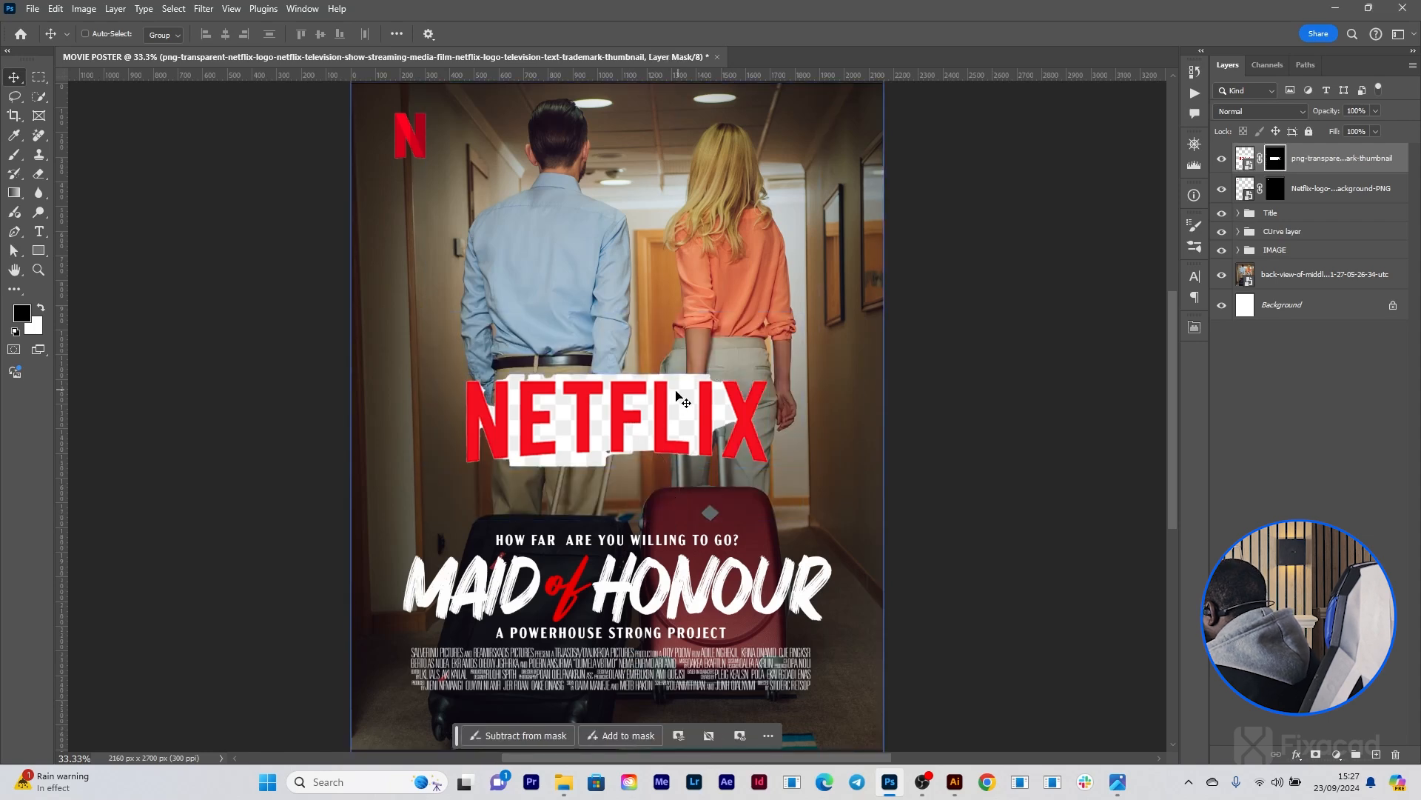
drag(679, 391, 685, 357)
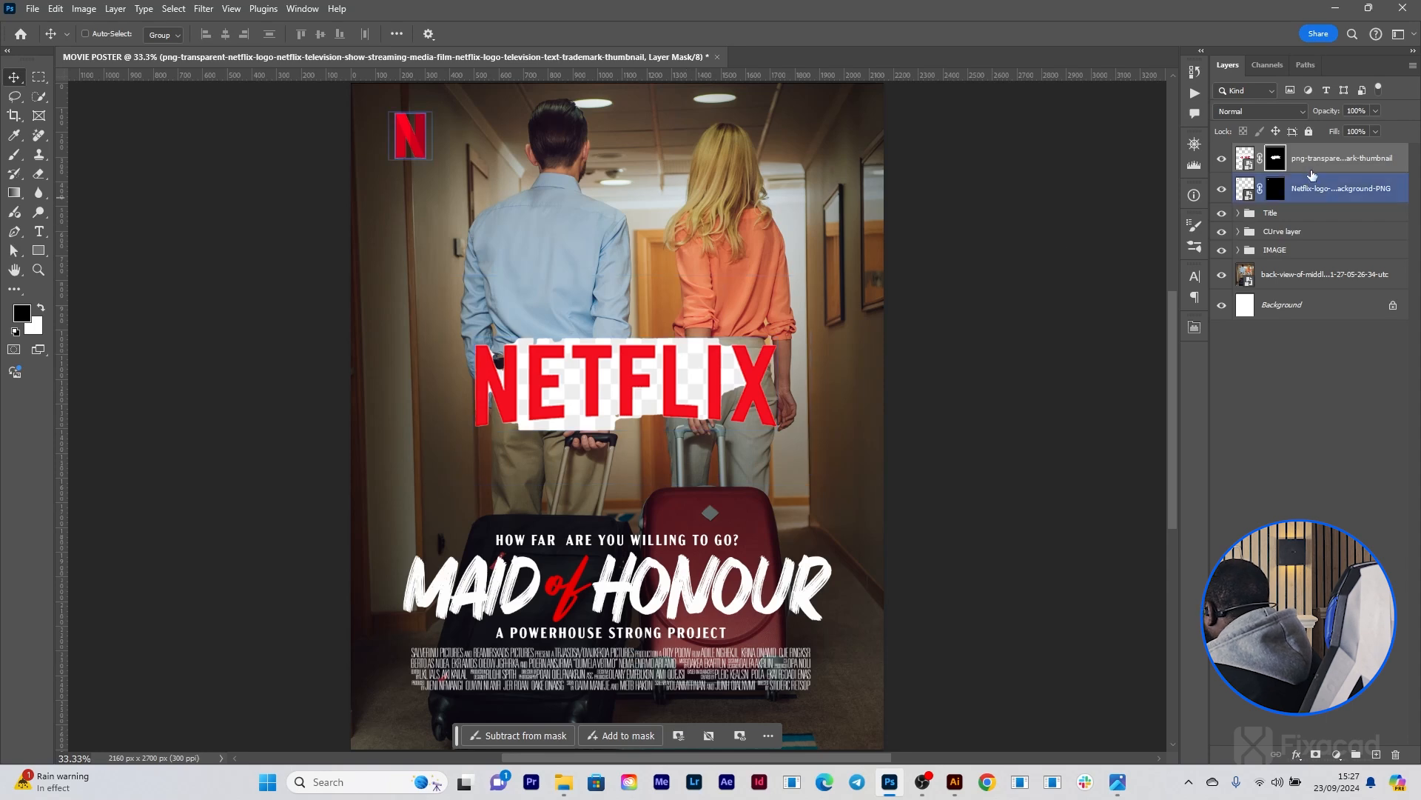
Step: Try to paint out the leftover background around the NETFLIX wordmark on its layer mask with a soft 150 px black brush
click(13, 157)
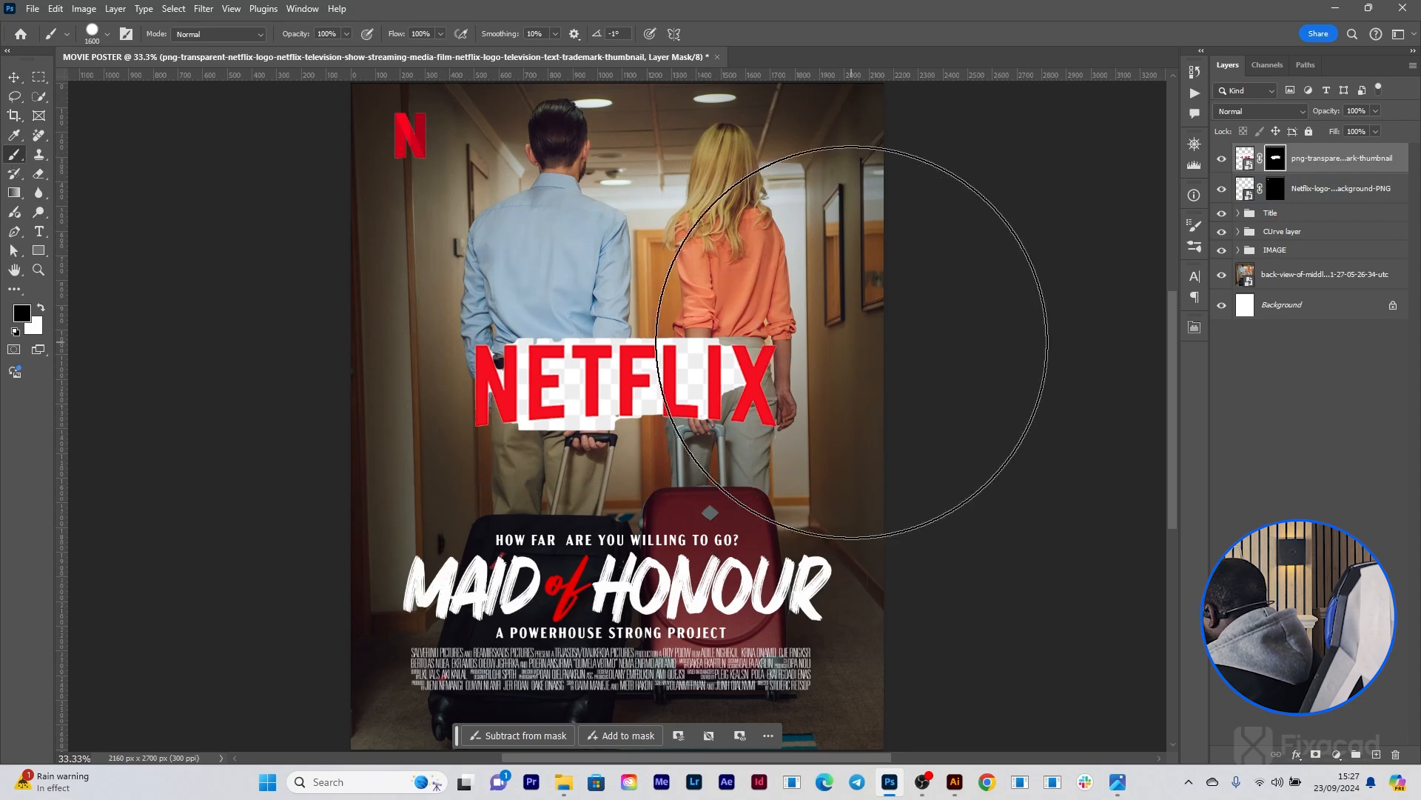
key(bracketleft)
key(bracketleft)
key(bracketleft)
key(bracketleft)
key(bracketleft)
key(bracketleft)
key(bracketleft)
key(bracketleft)
key(bracketleft)
key(bracketleft)
key(bracketleft)
key(bracketleft)
key(bracketleft)
key(bracketleft)
key(bracketleft)
key(bracketleft)
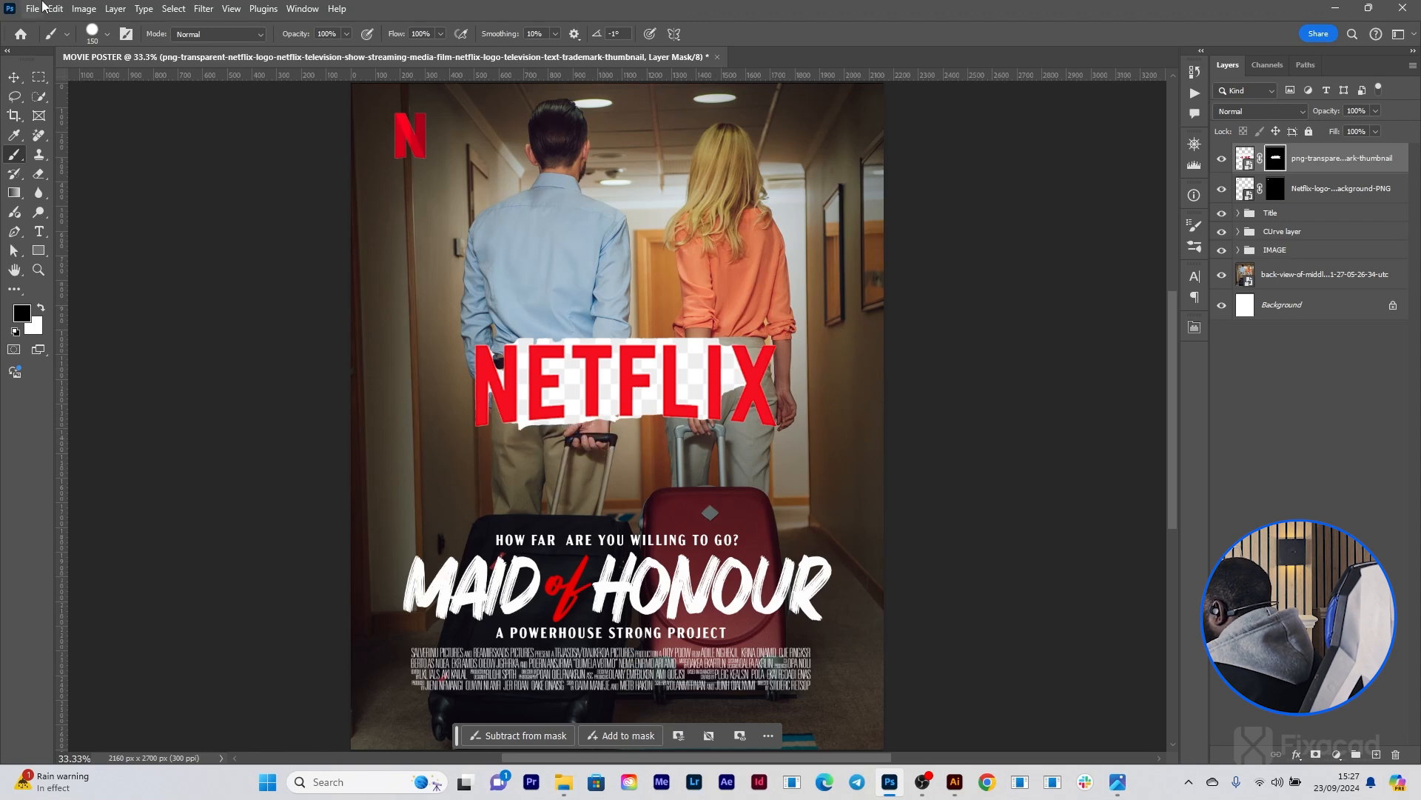
click(108, 36)
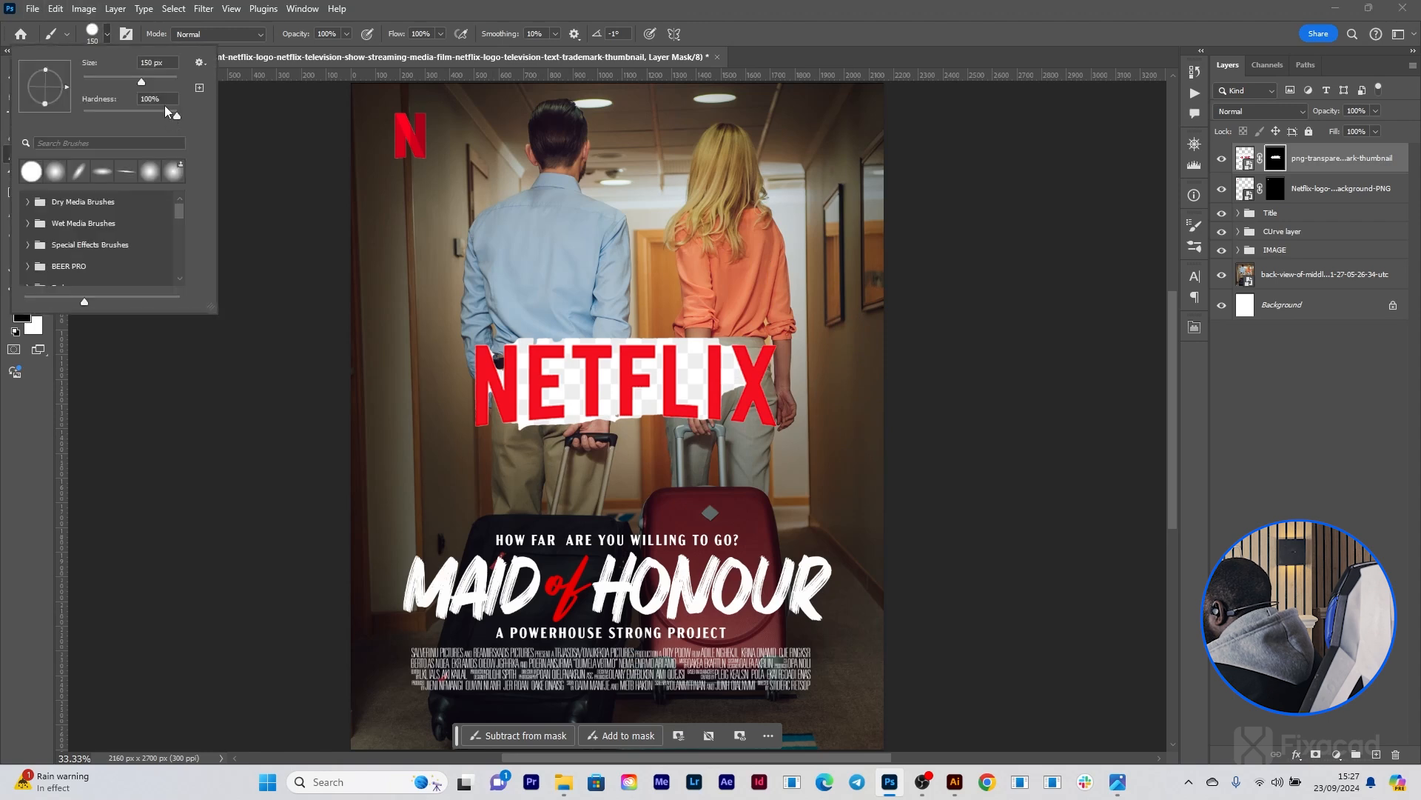
drag(178, 115, 31, 109)
mouse_move(693, 375)
mouse_down()
mouse_move(704, 308)
mouse_move(692, 390)
mouse_move(689, 267)
mouse_move(724, 393)
mouse_move(730, 382)
mouse_up()
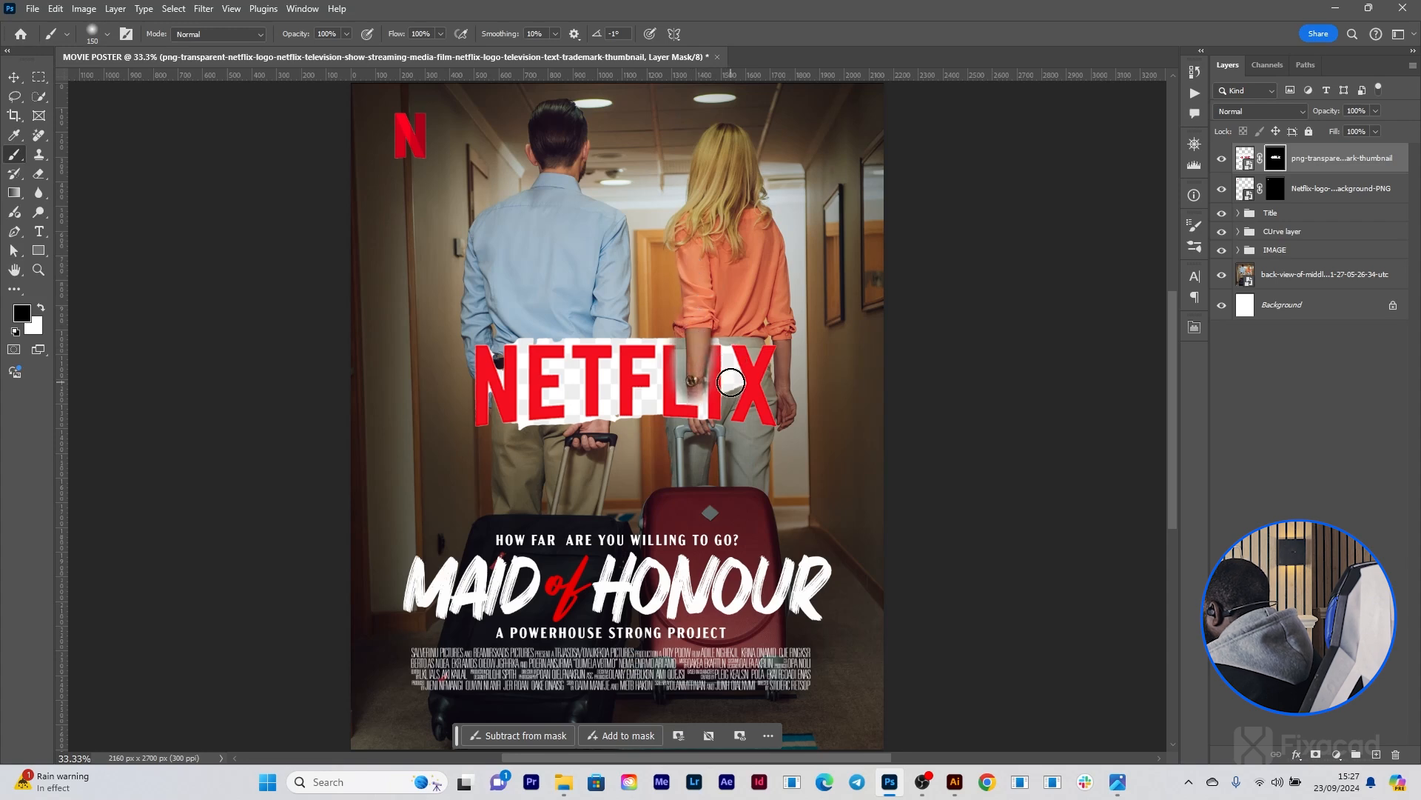
mouse_move(570, 401)
mouse_down()
mouse_move(574, 374)
mouse_move(576, 482)
mouse_up()
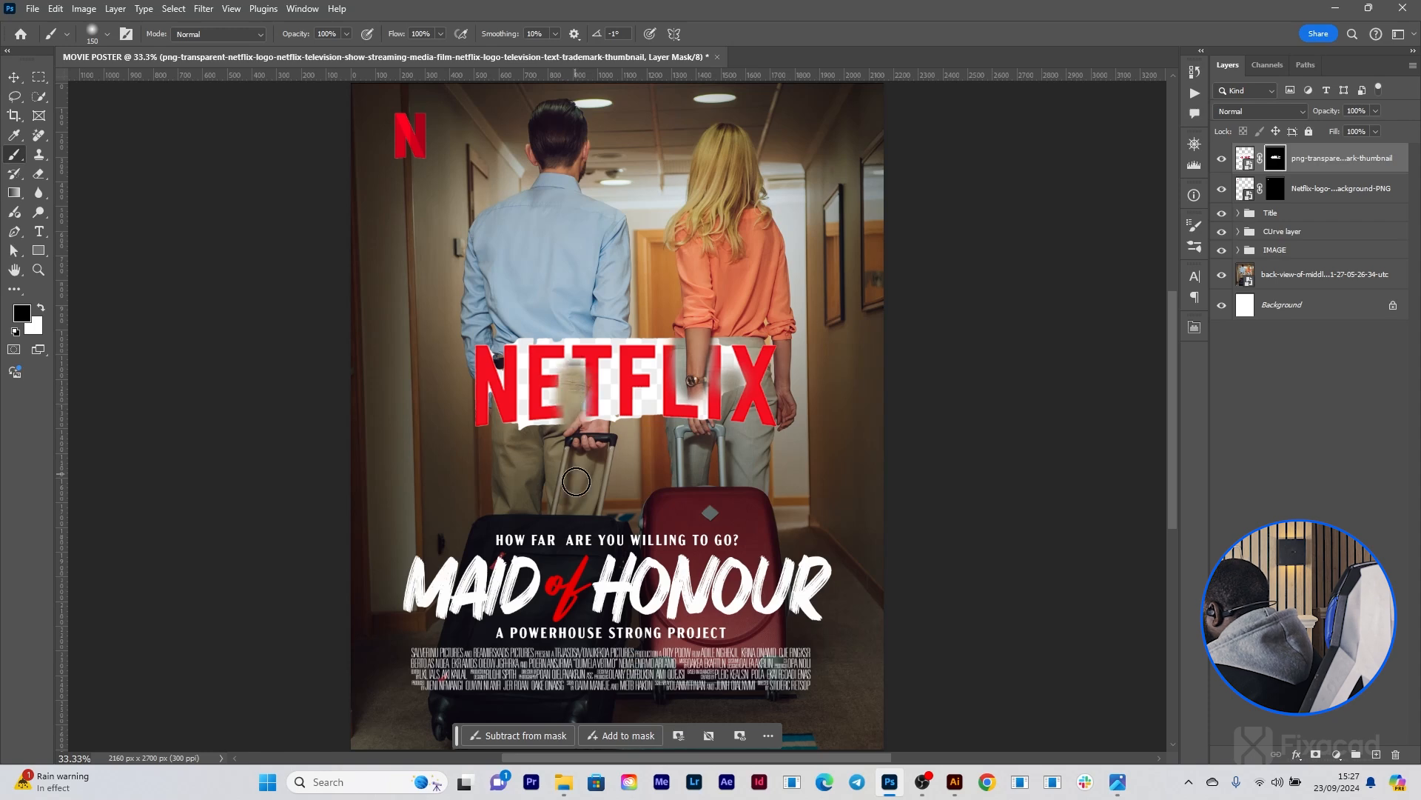
Step: Delete the NETFLIX wordmark's layer mask and try Select Subject on the image, clearing the resulting selection
click(14, 77)
drag(1277, 163, 1396, 754)
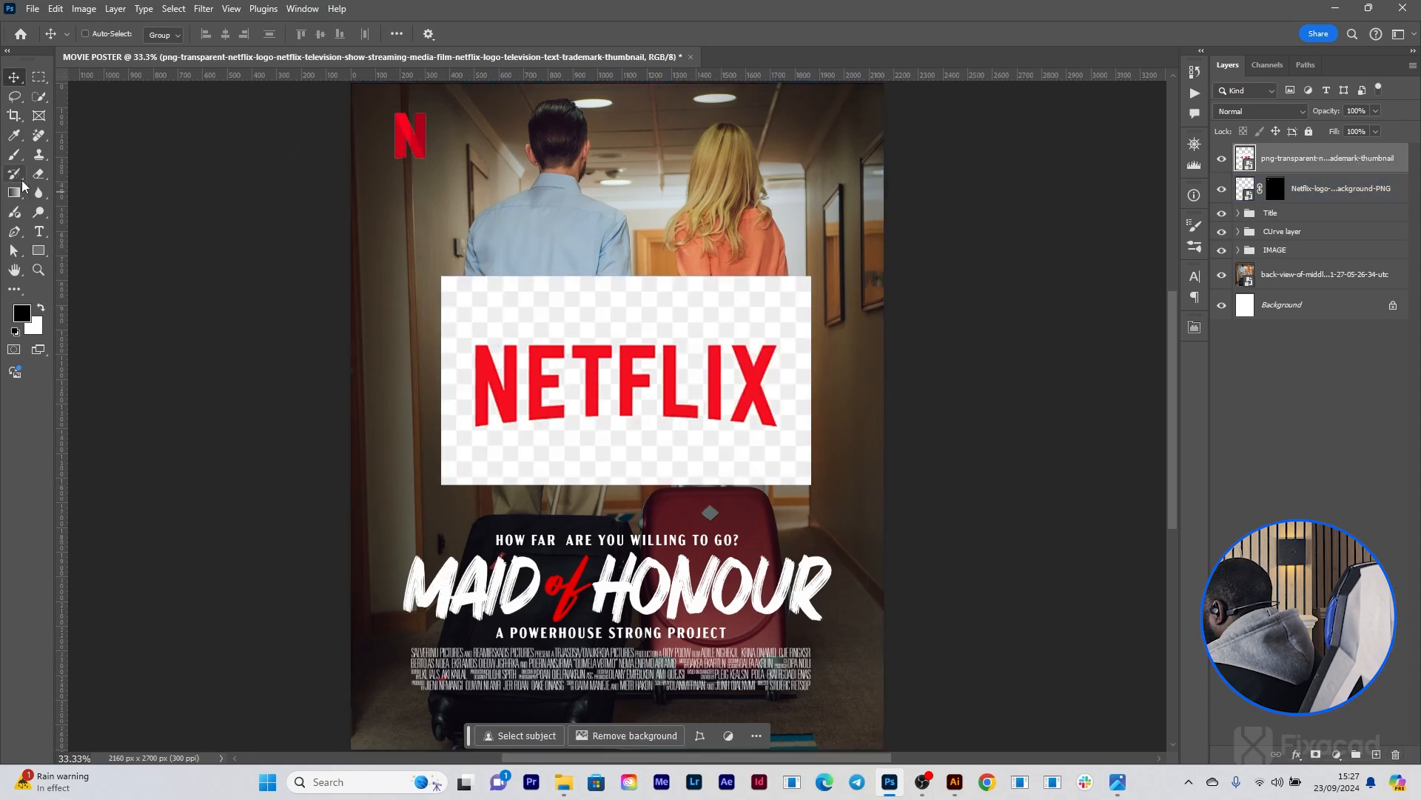
click(506, 738)
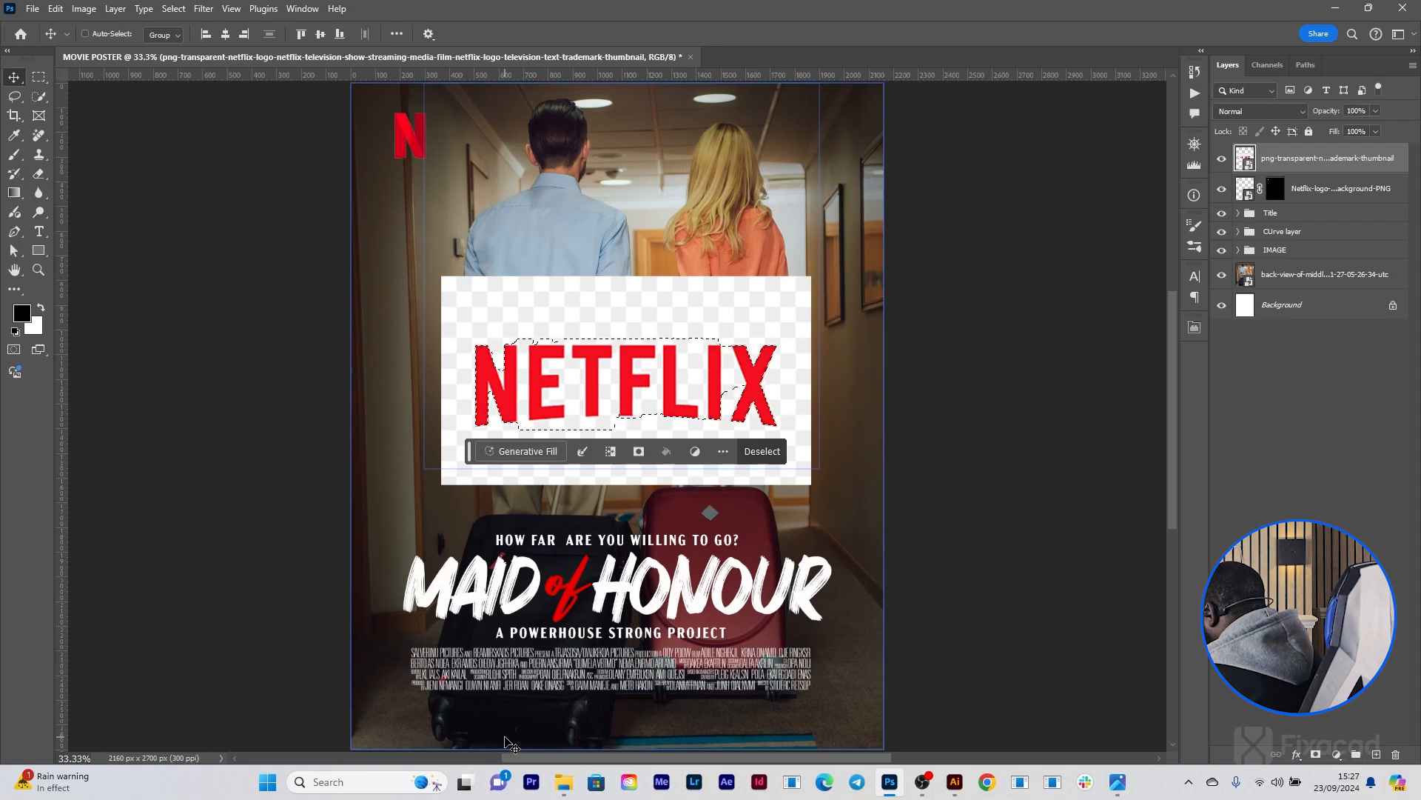
key(ctrl+d)
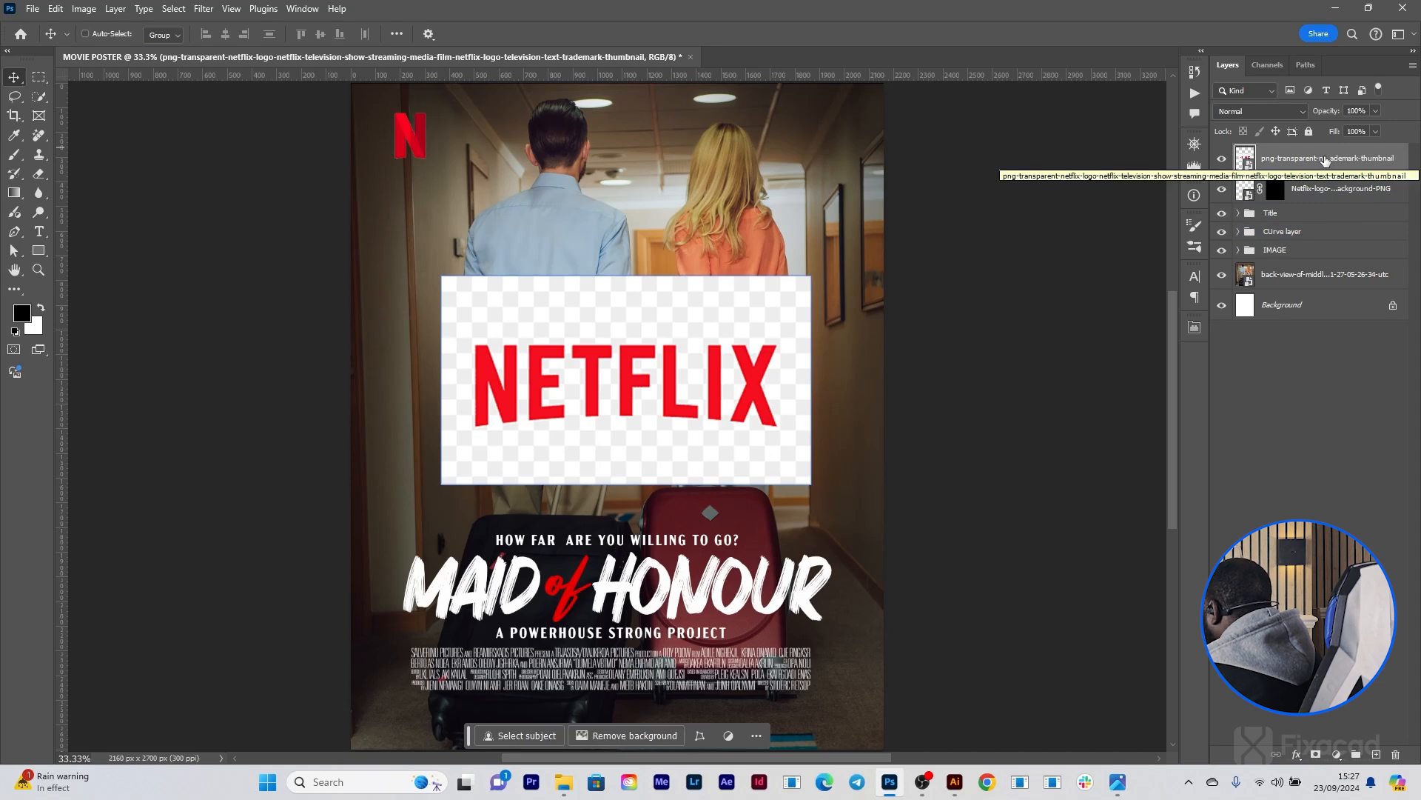
click(56, 11)
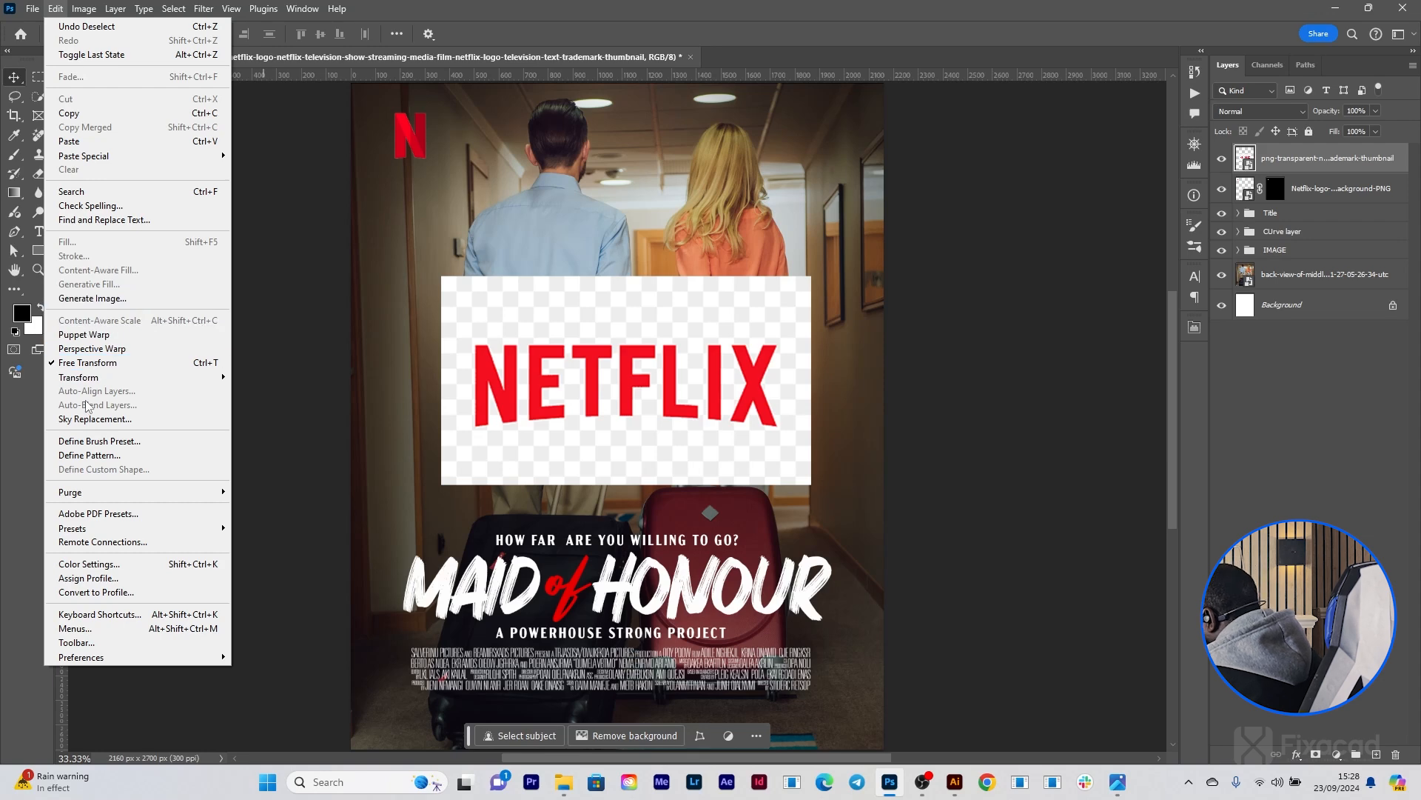
click(84, 9)
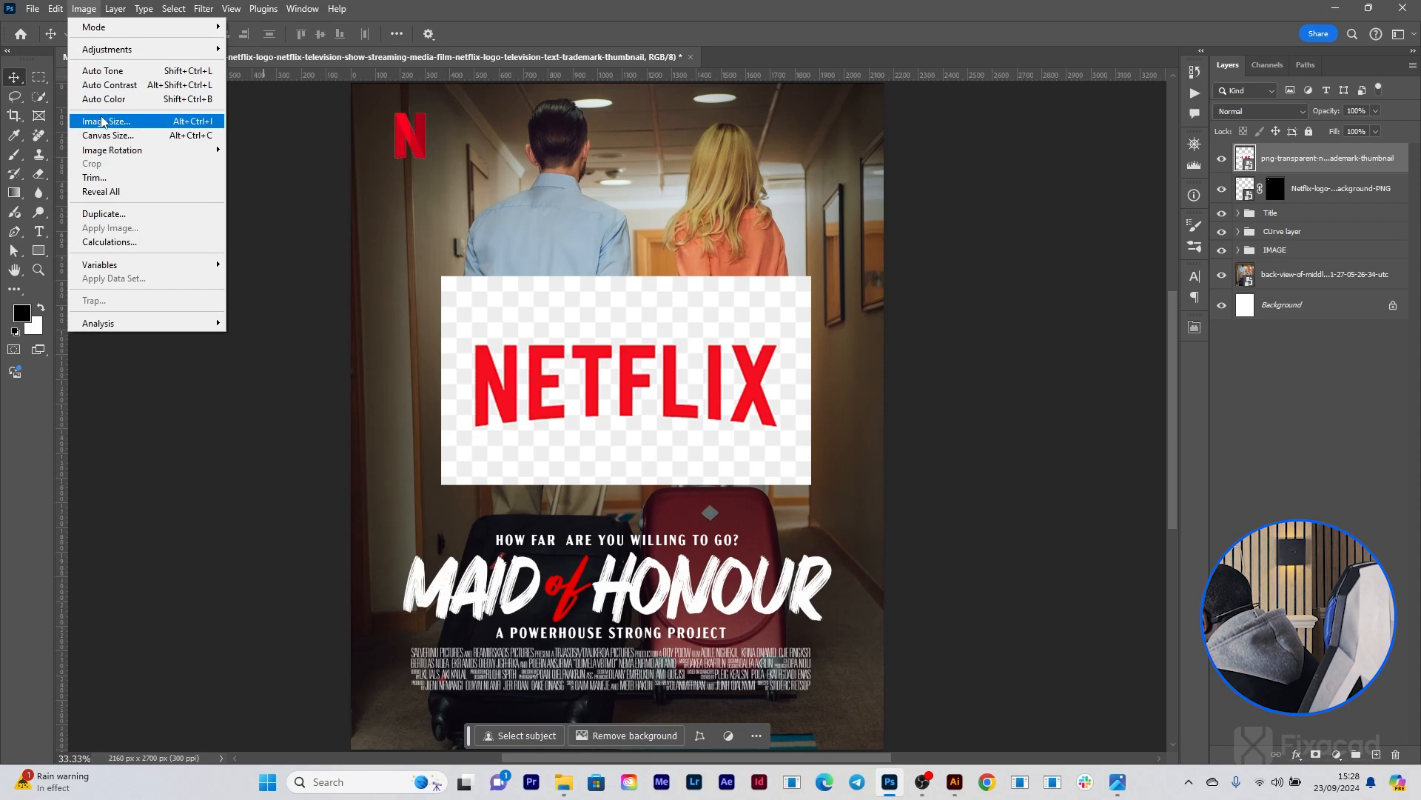
mouse_move(100, 29)
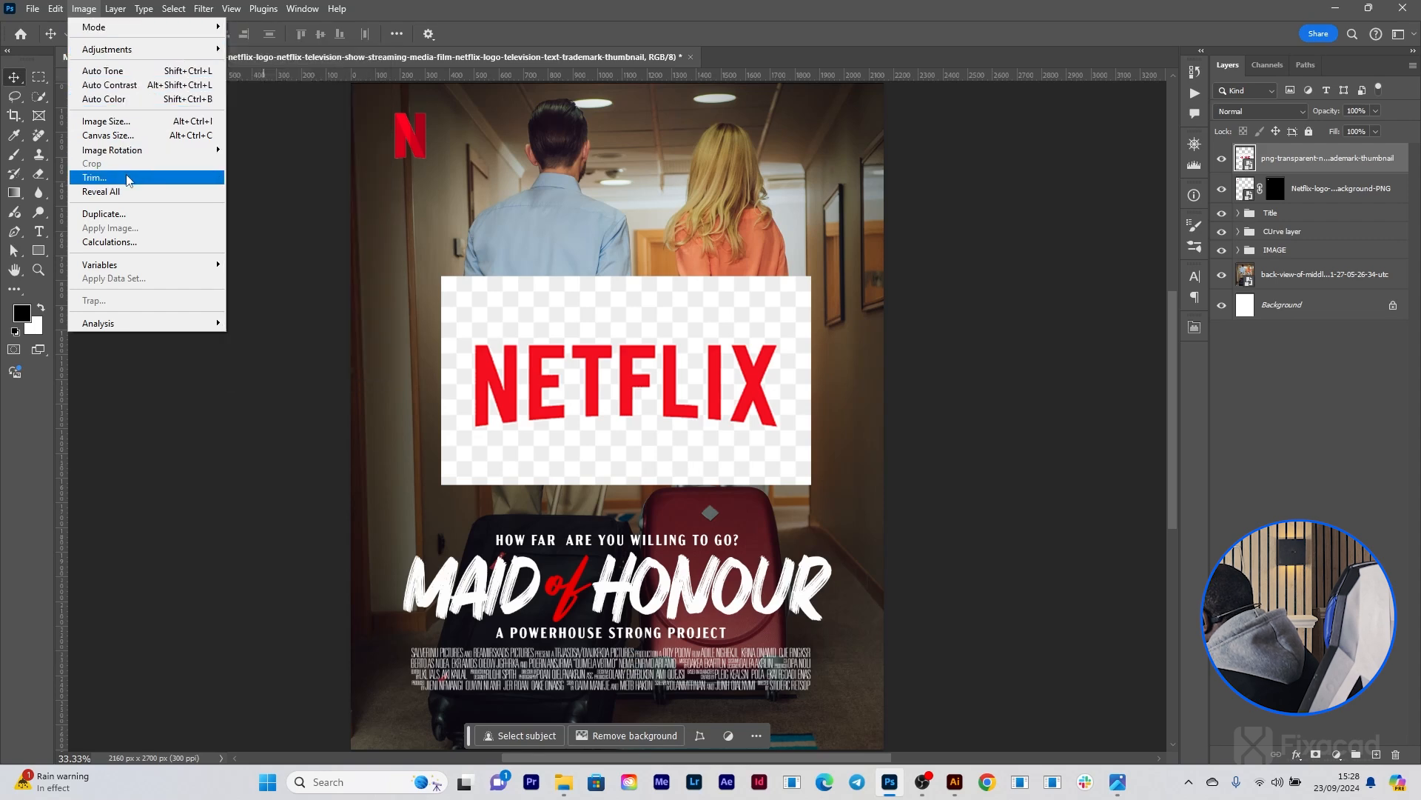
mouse_move(63, 10)
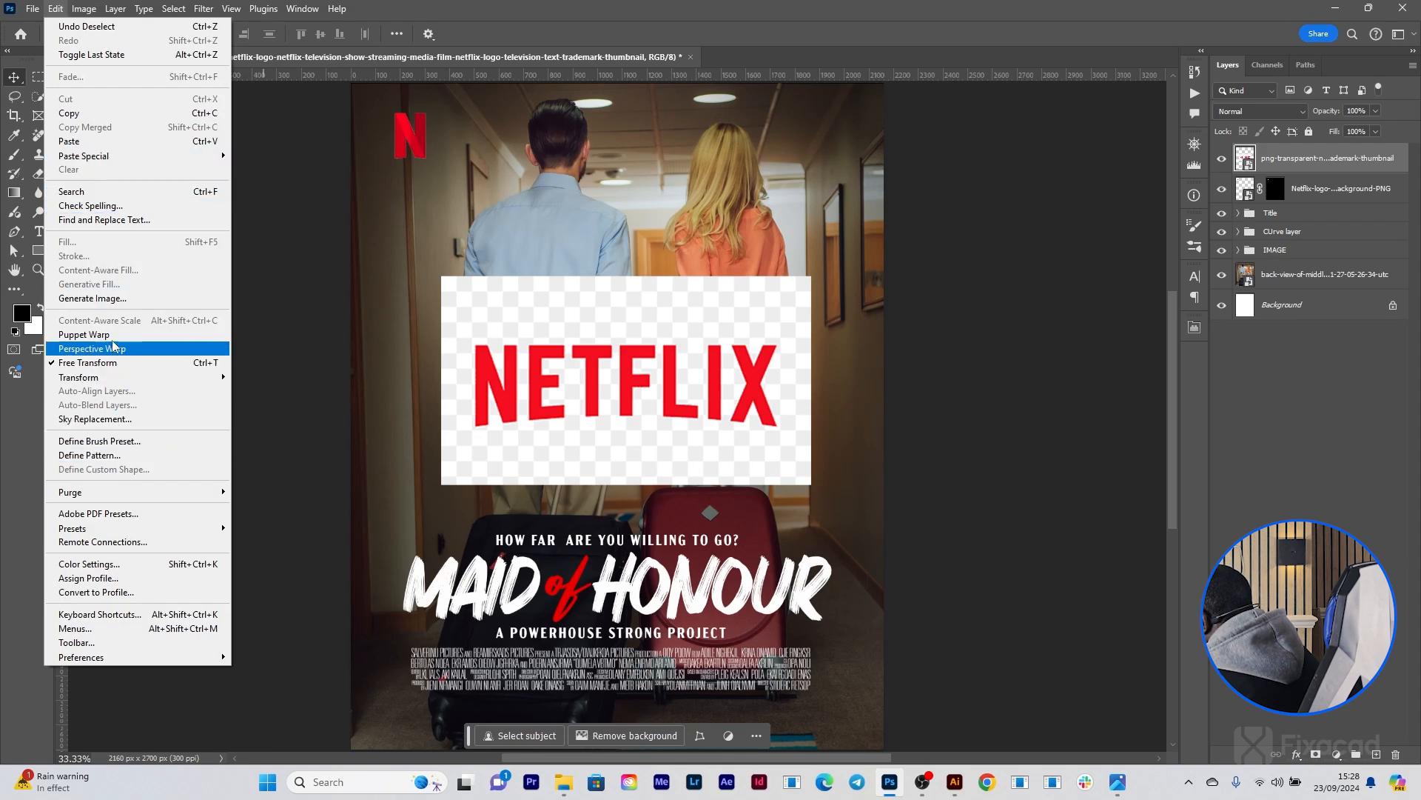
mouse_move(176, 15)
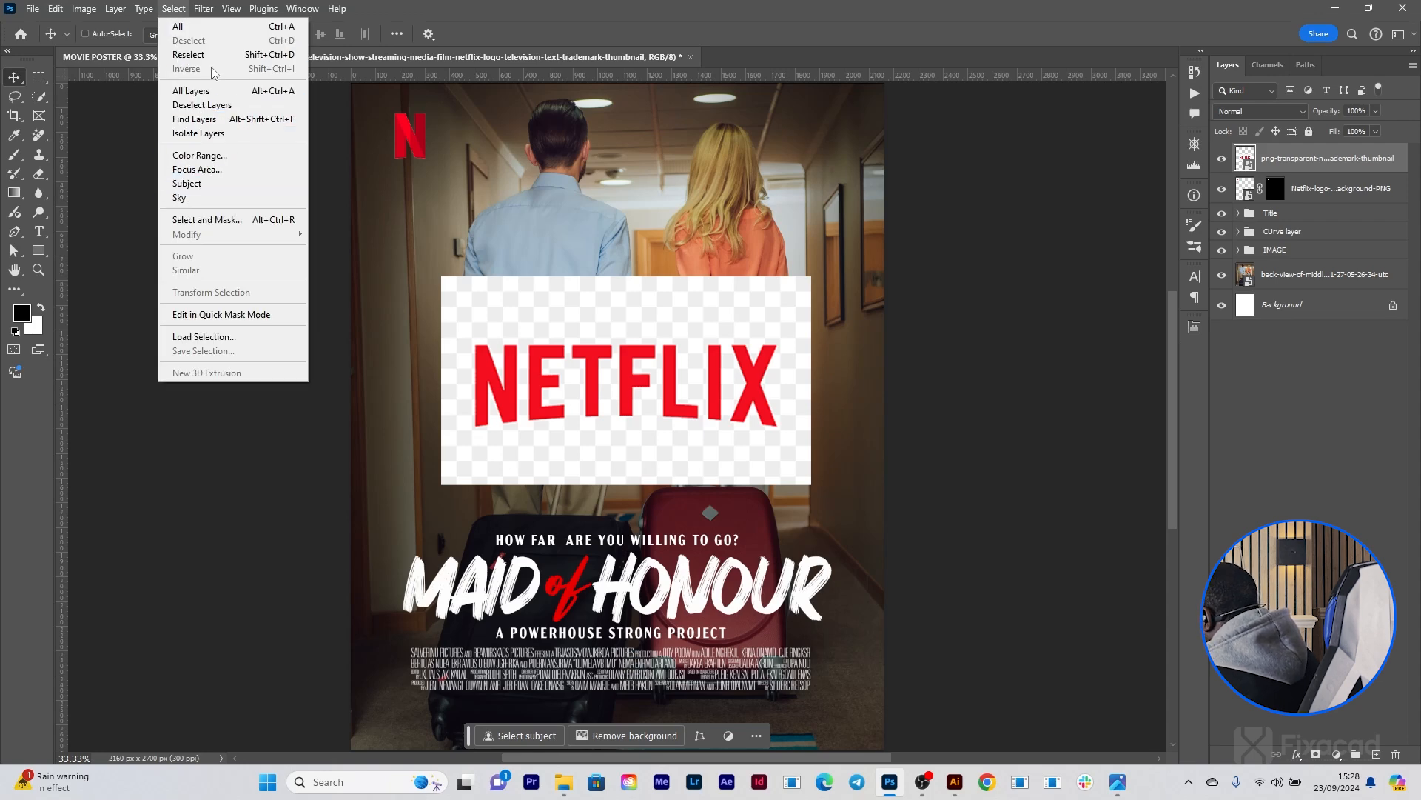
Step: Try selecting the red NETFLIX wordmark letters with Color Range at a fuzziness of 8, then clear that selection
click(217, 157)
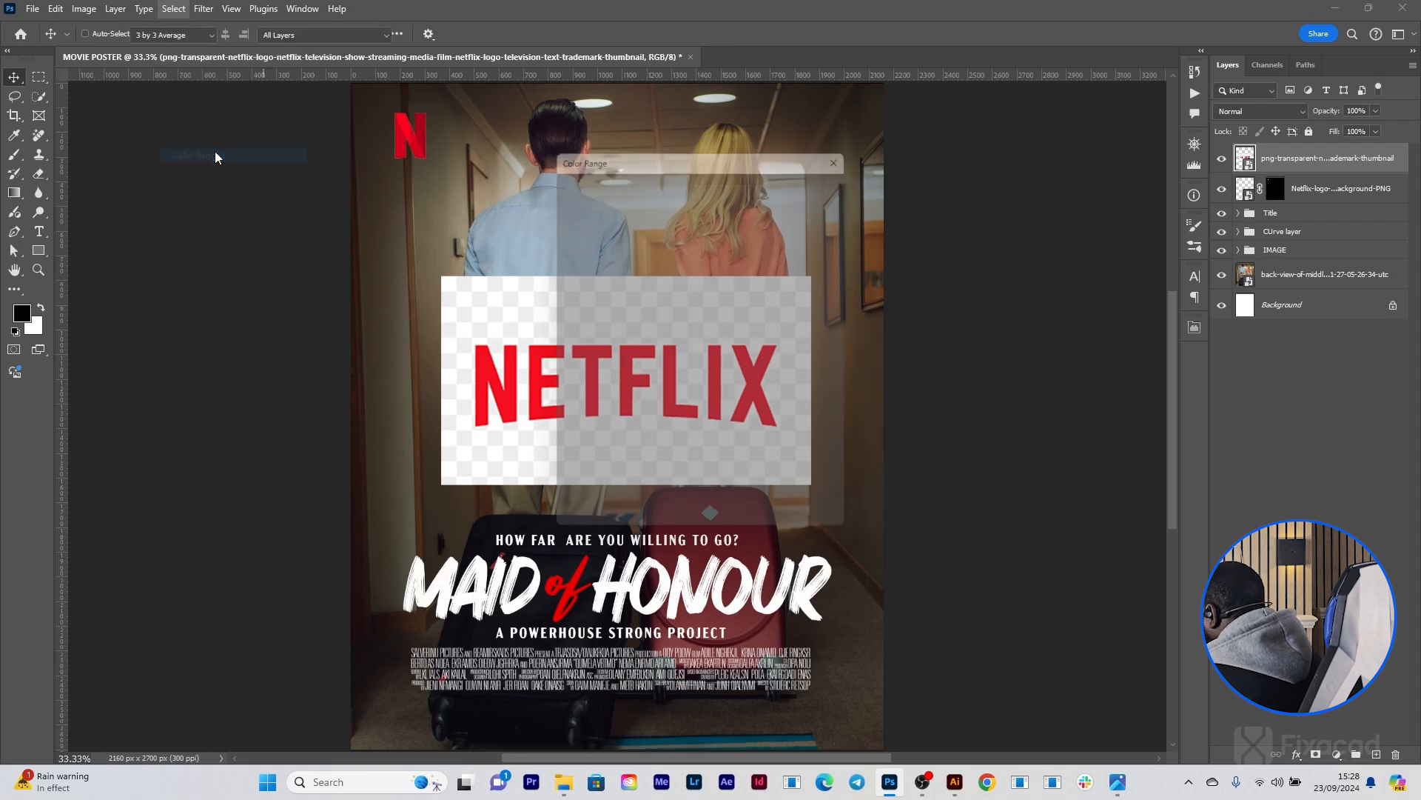
click(486, 365)
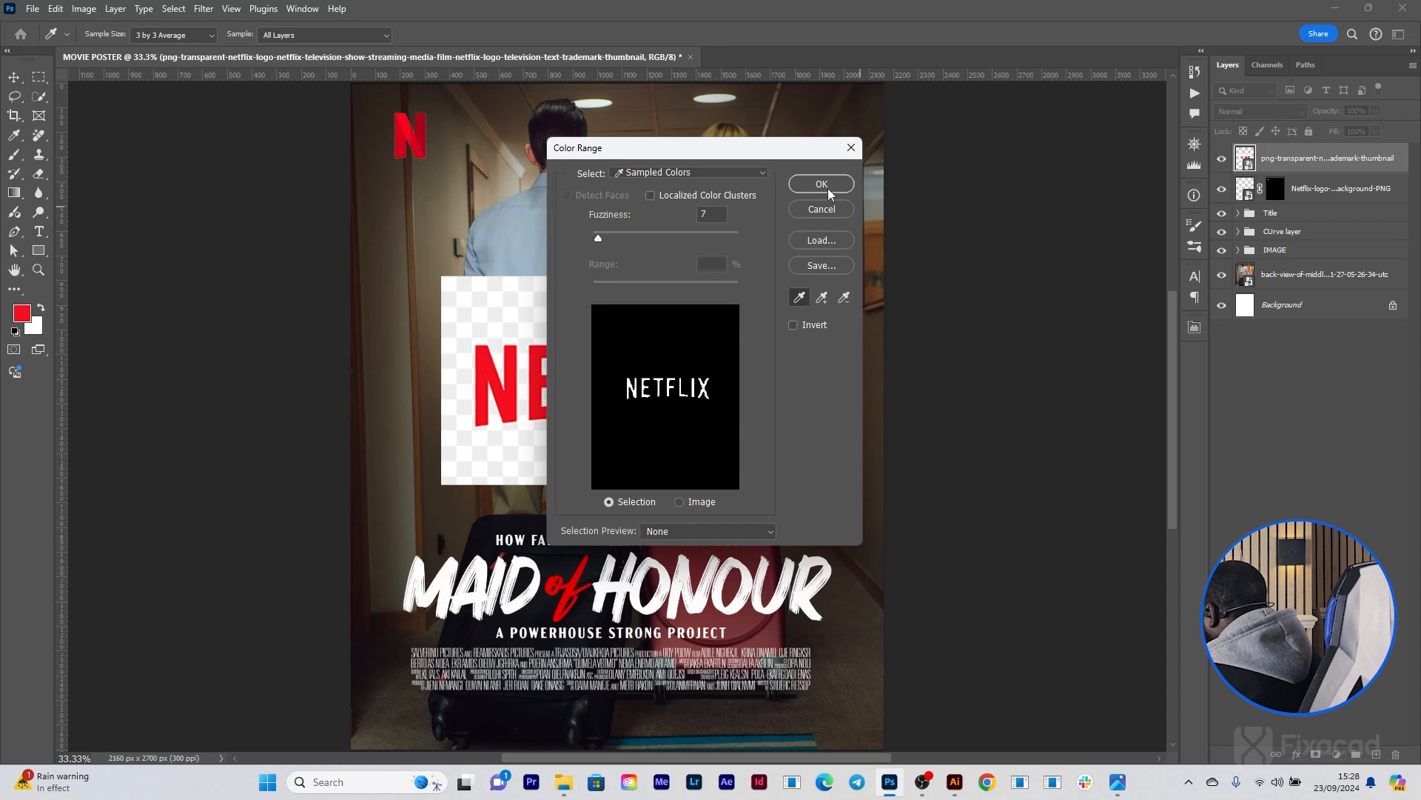
drag(595, 238, 612, 241)
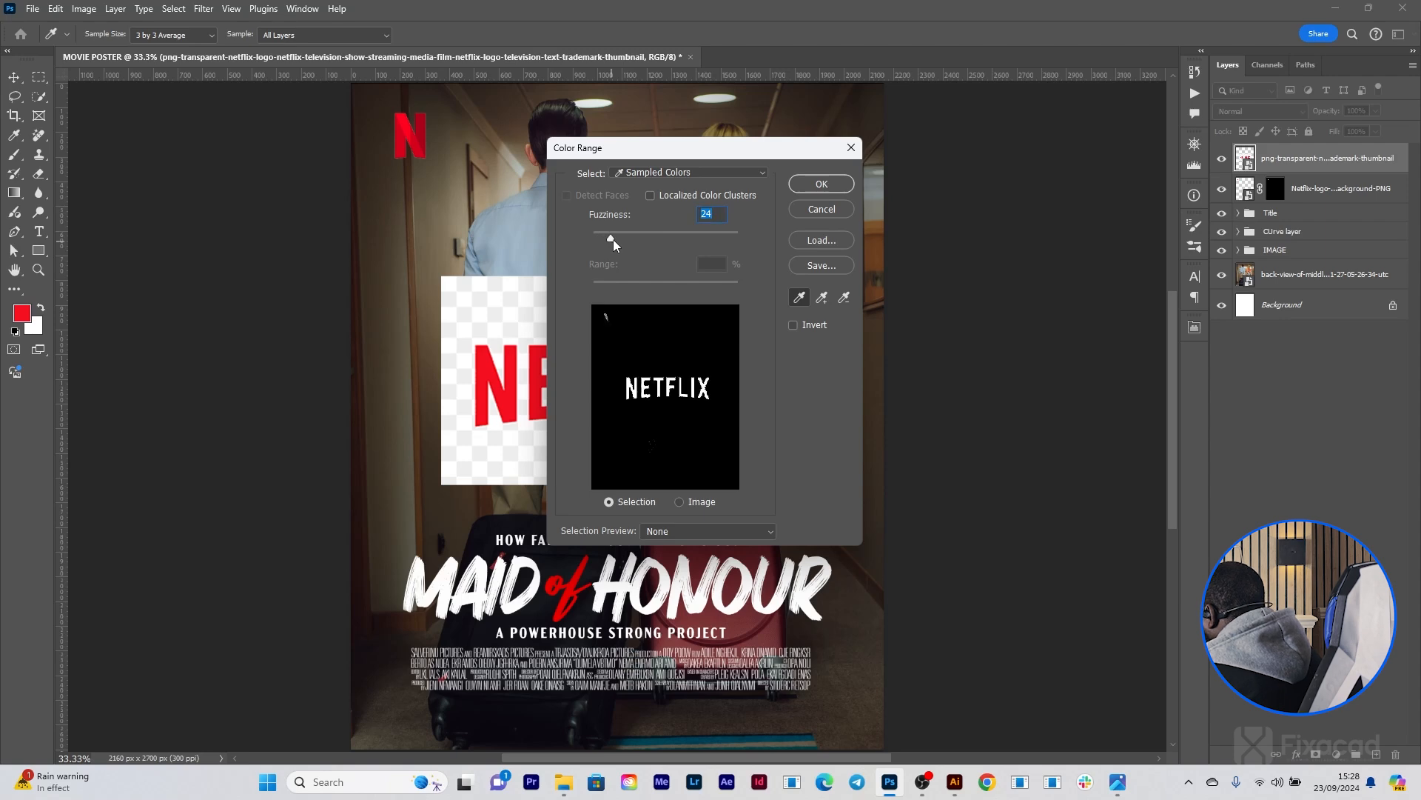
drag(612, 234, 599, 234)
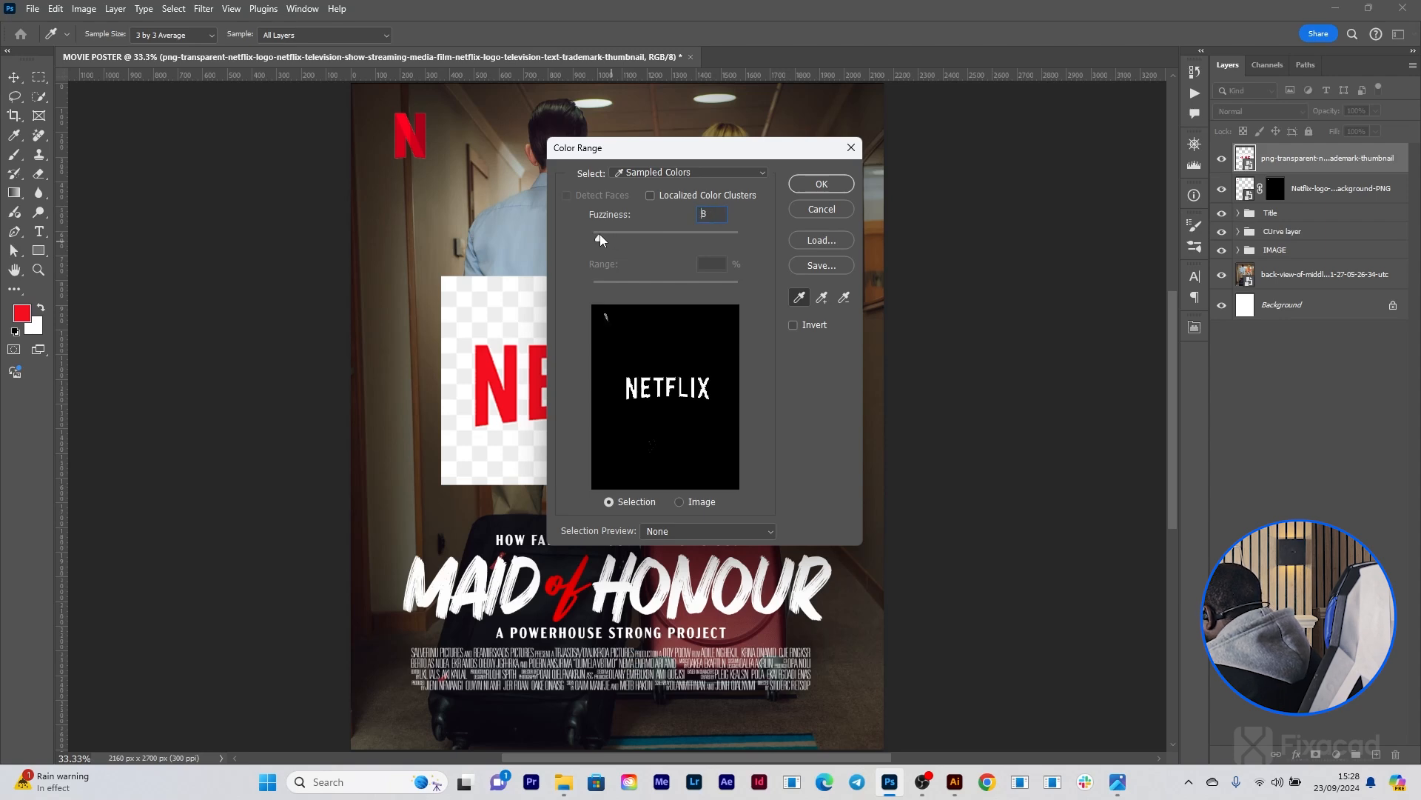
click(806, 183)
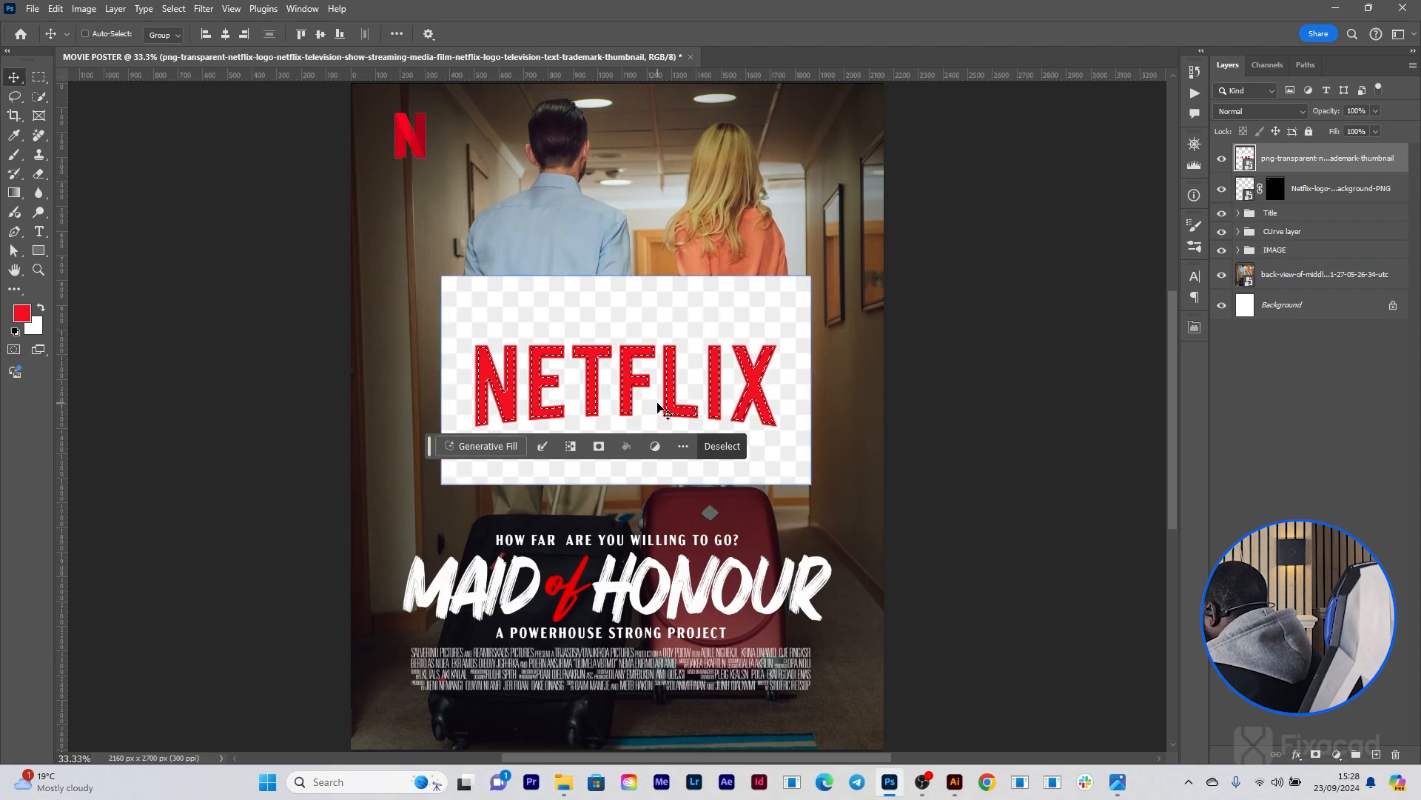
right_click(539, 372)
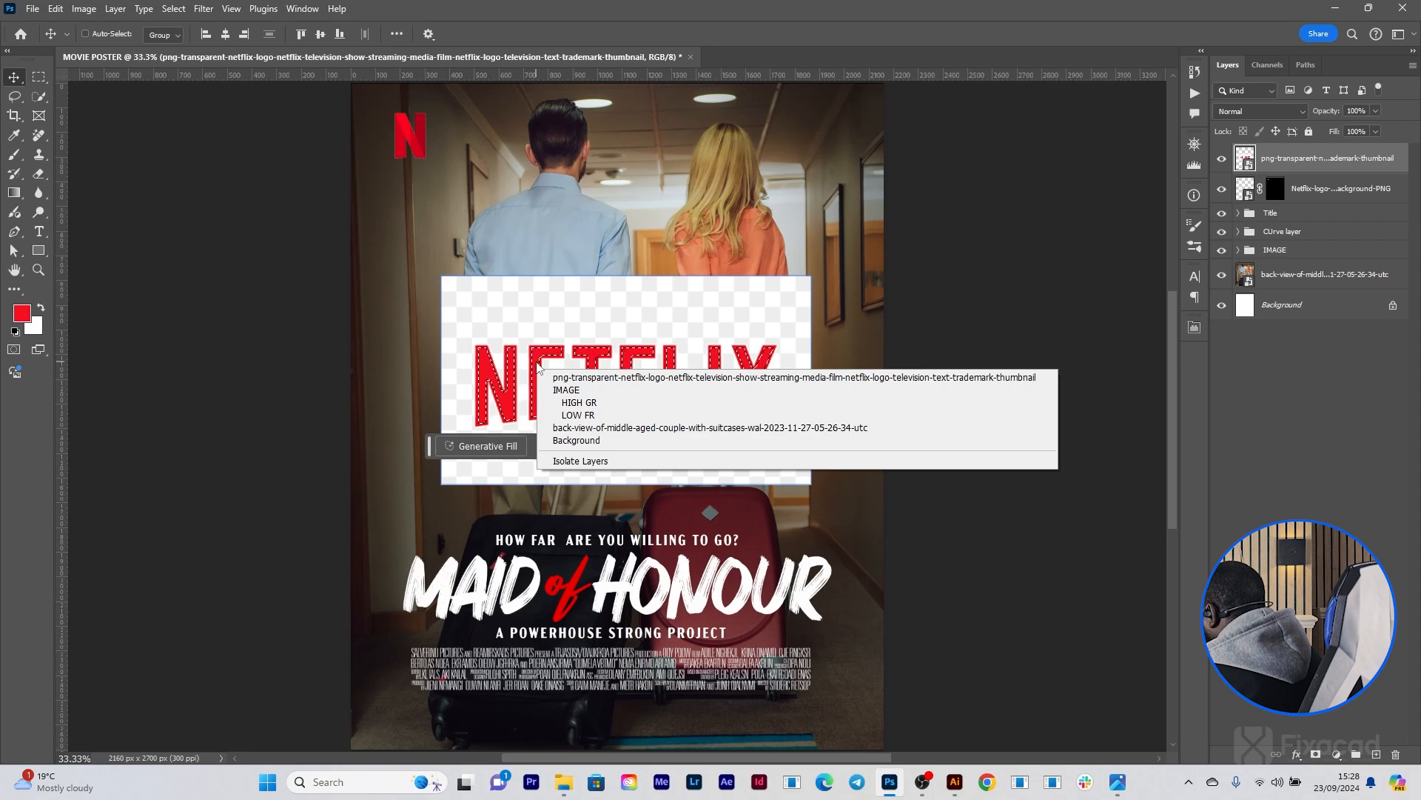
click(539, 368)
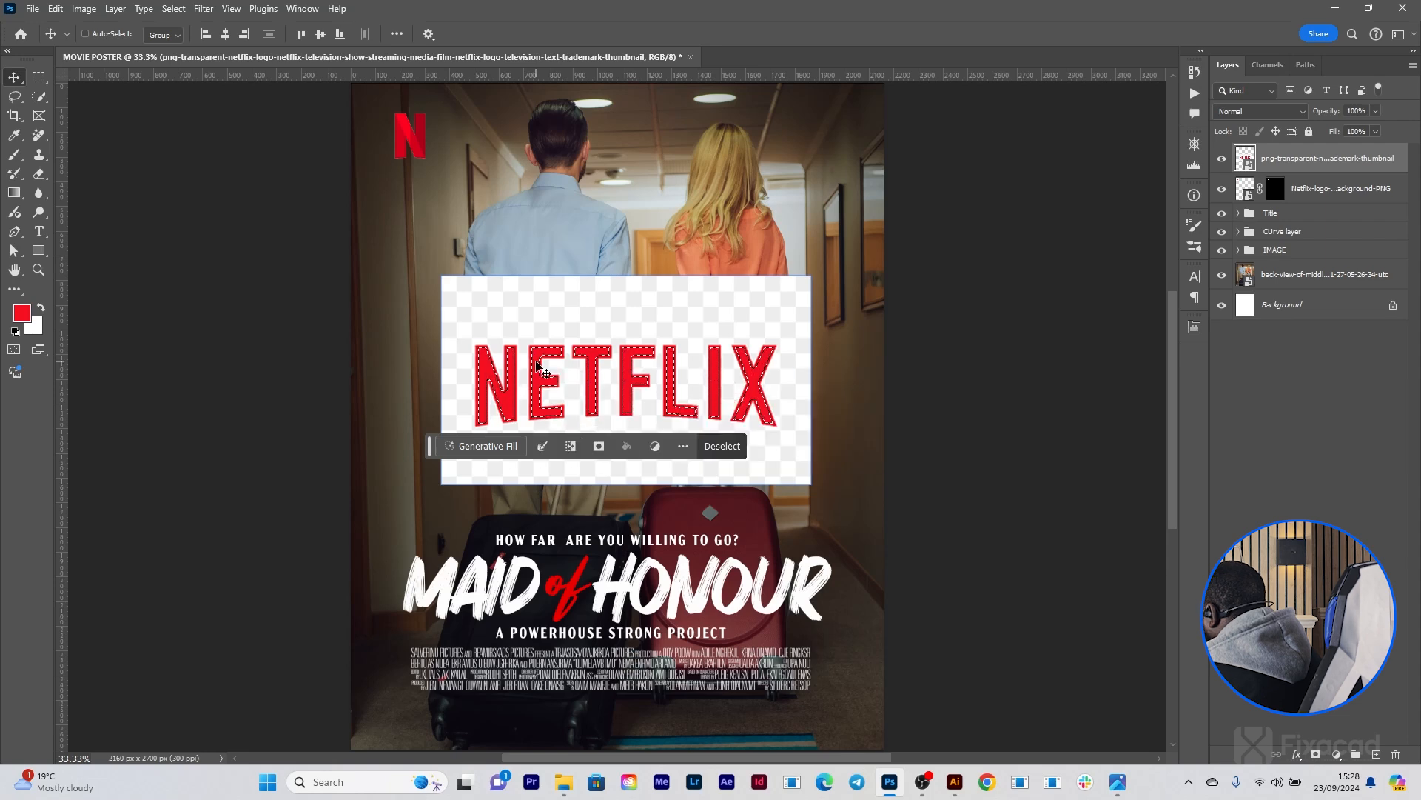
click(172, 9)
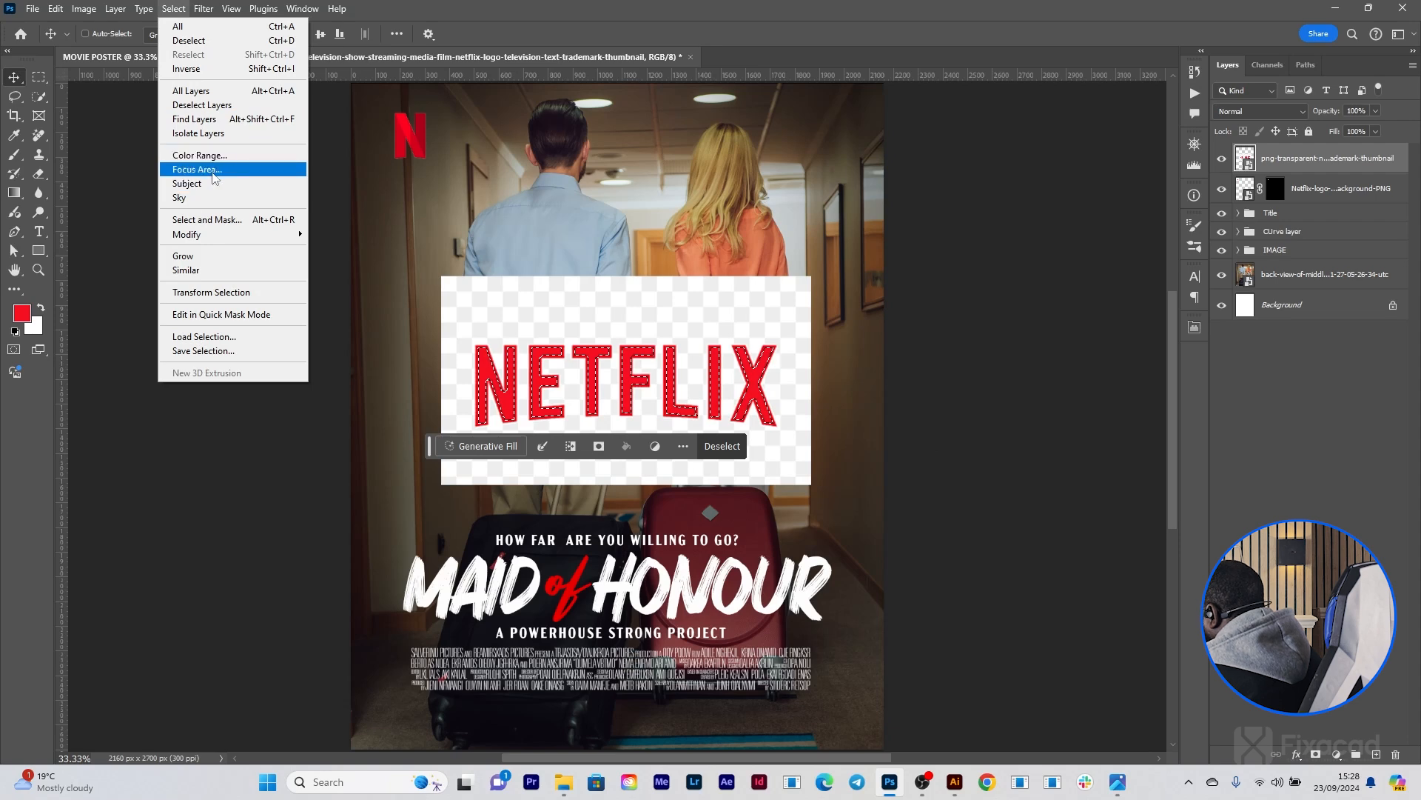
click(199, 41)
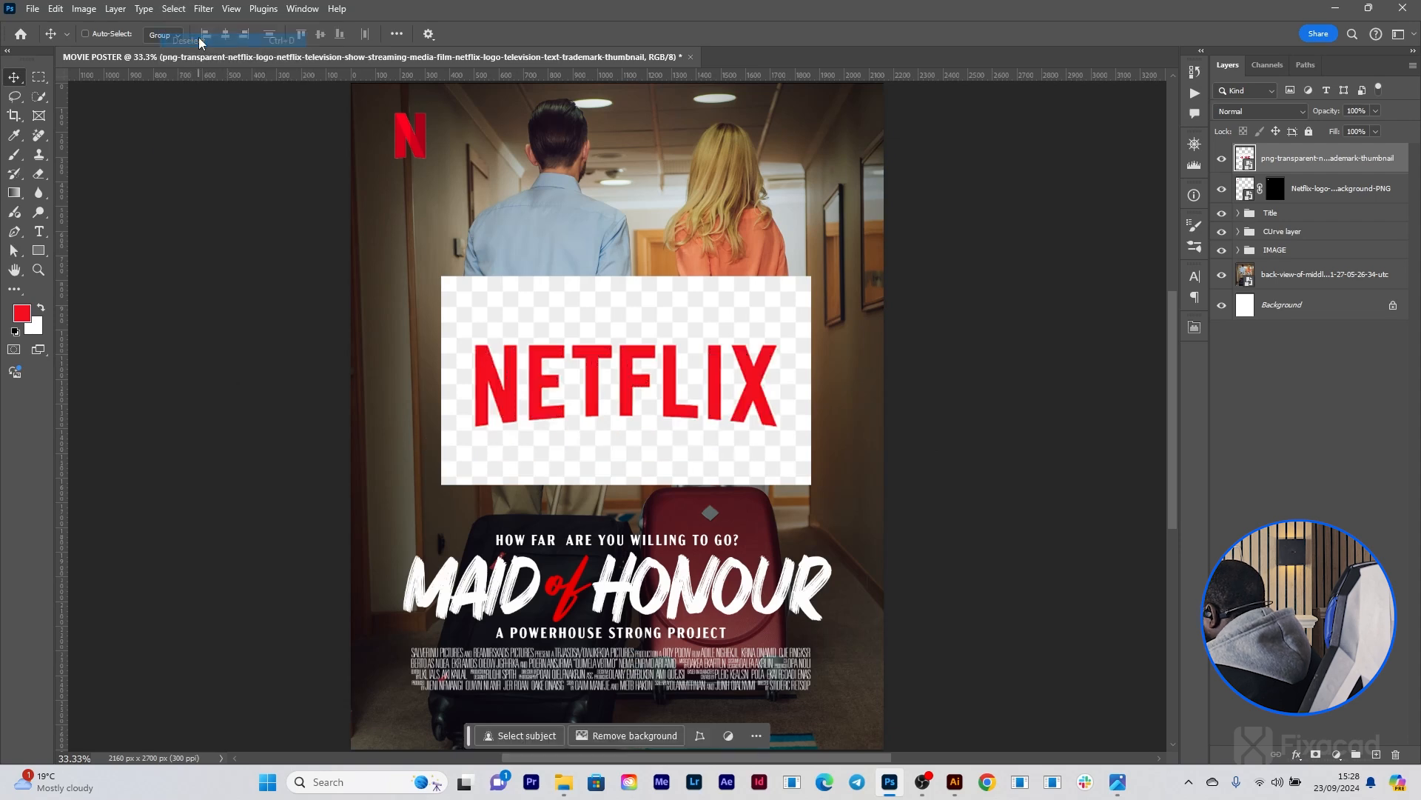
Step: Select the wordmark's red letters again with Color Range, raising the fuzziness above 26 to capture their full shapes
click(173, 9)
mouse_move(203, 9)
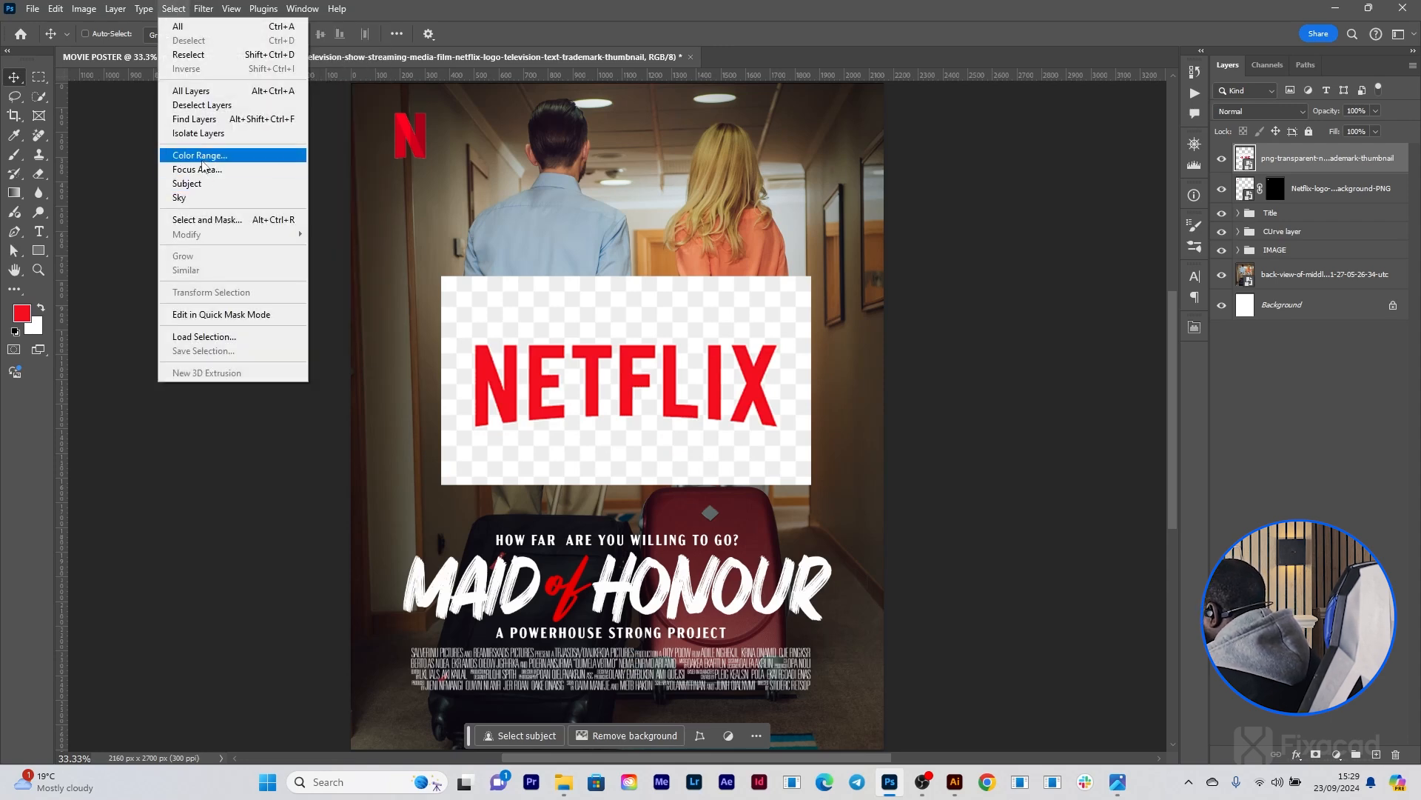
click(201, 157)
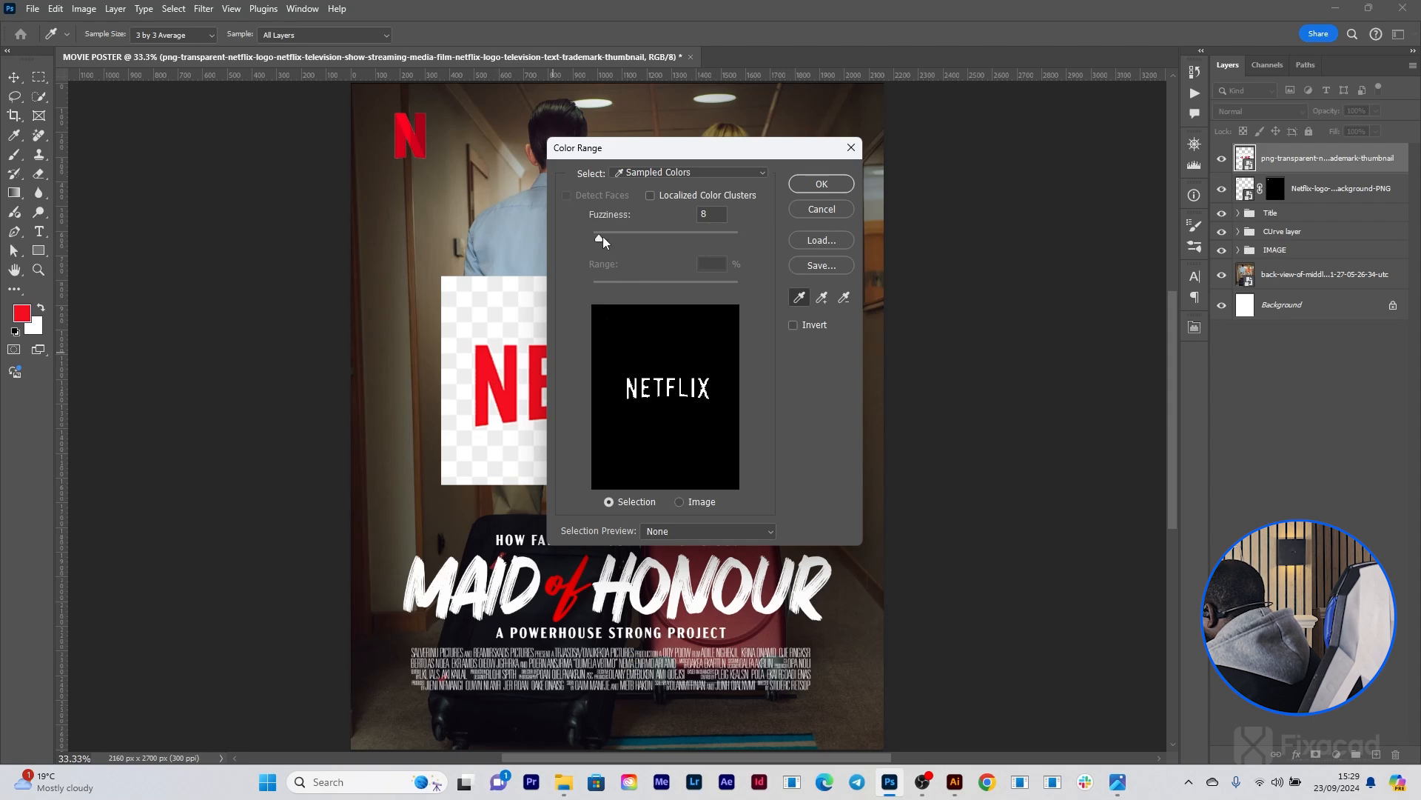
drag(611, 239, 612, 238)
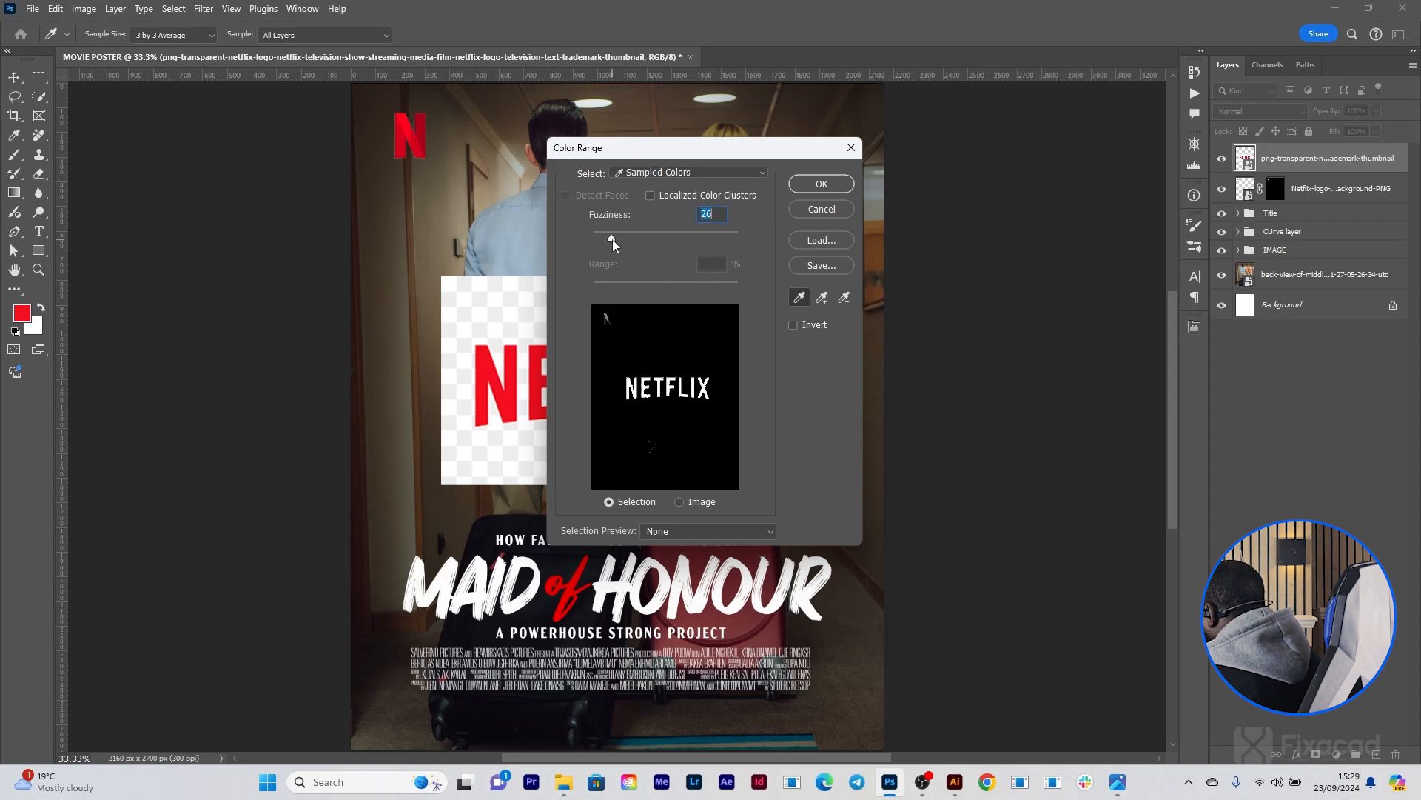
mouse_move(611, 239)
mouse_down()
mouse_move(663, 238)
mouse_move(632, 237)
mouse_up()
click(826, 190)
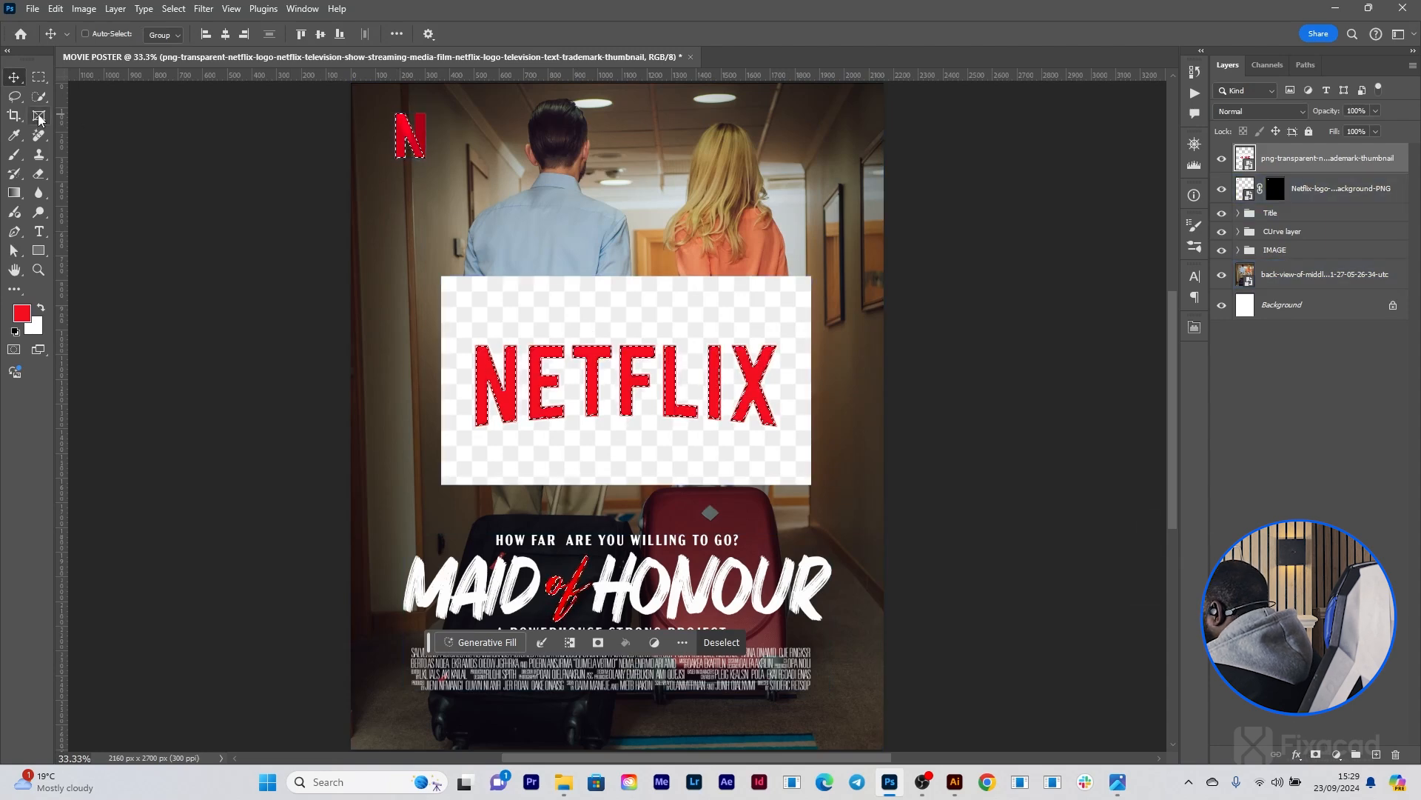
Step: Subtract the corner N logo and the title's red "of" from the selection, then mask the NETFLIX wordmark layer with it
key(w)
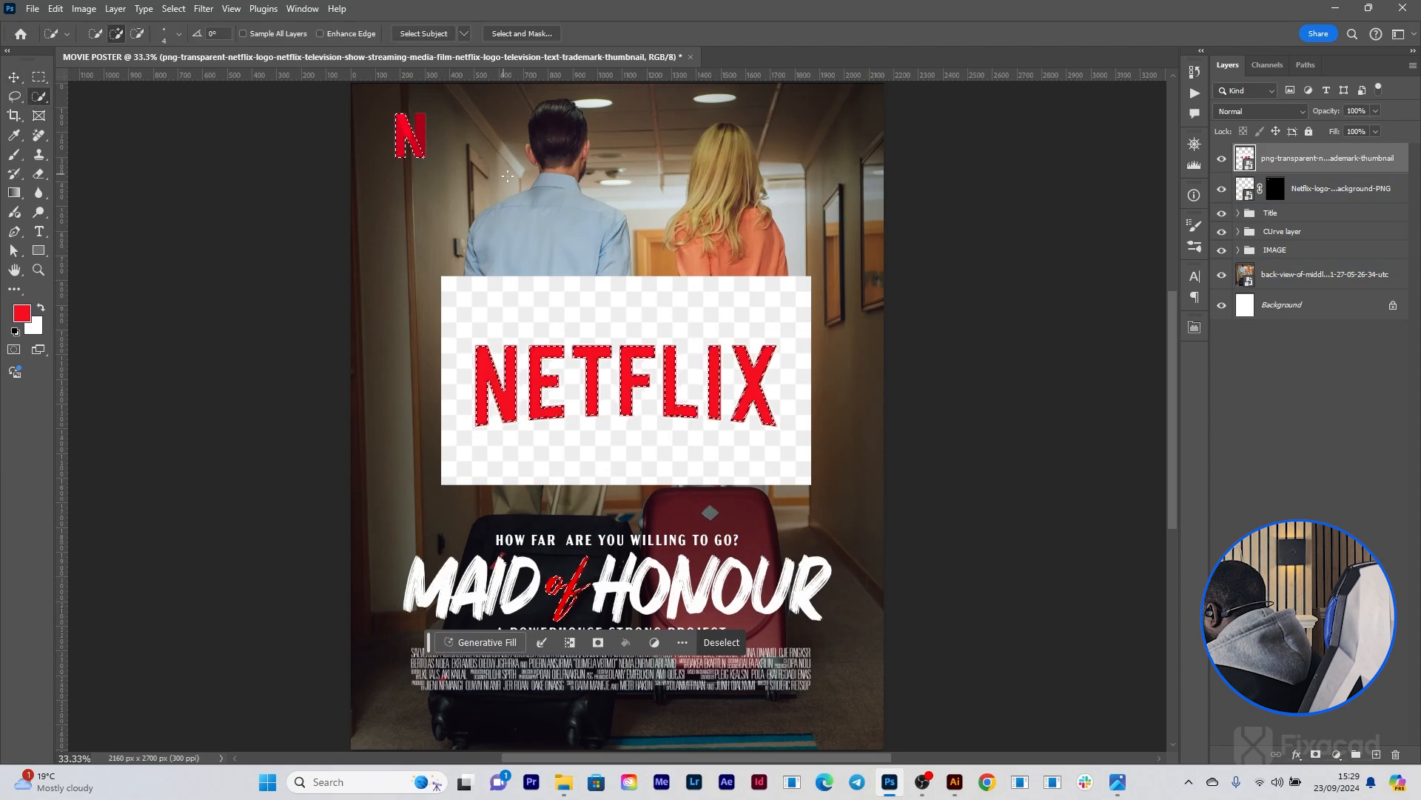
alt+click(412, 139)
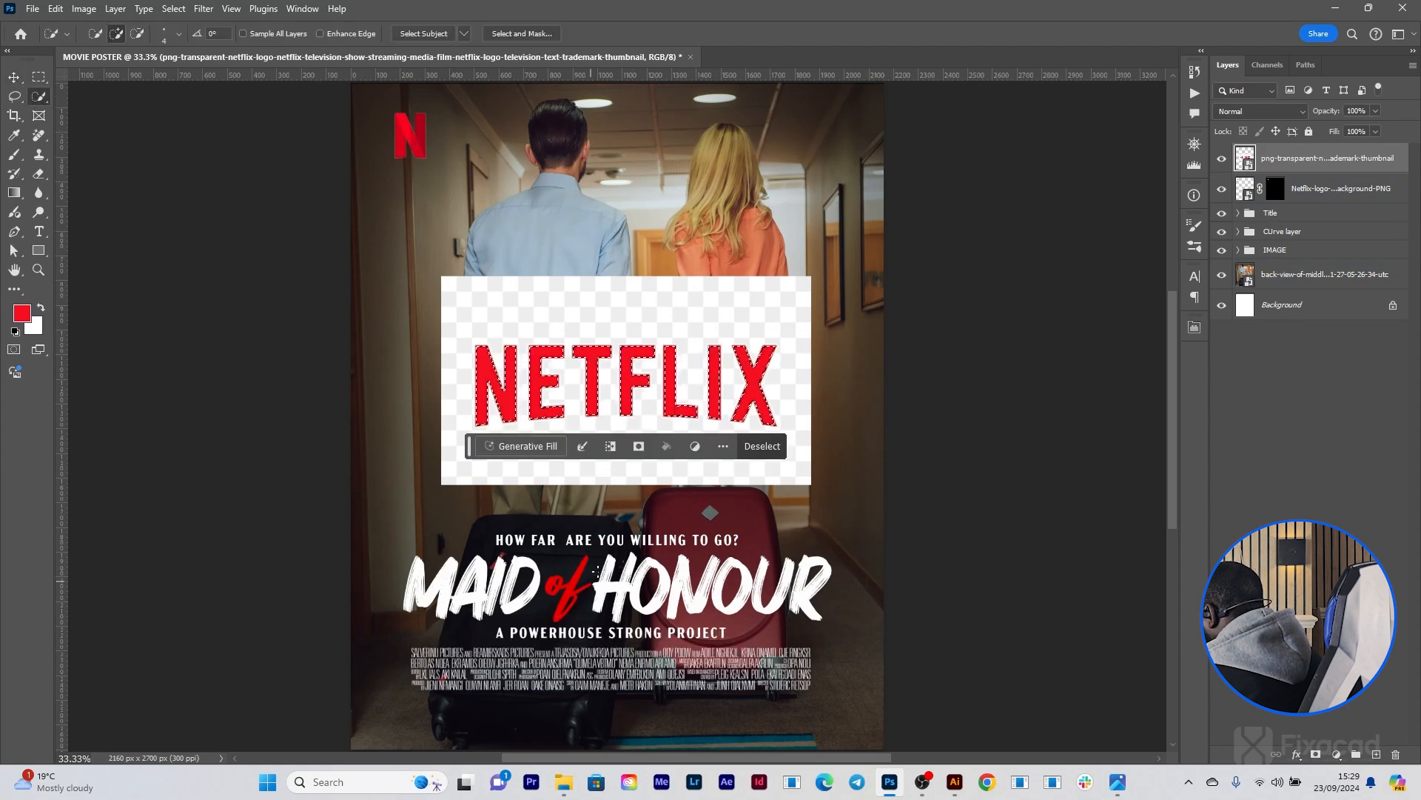
click(1316, 754)
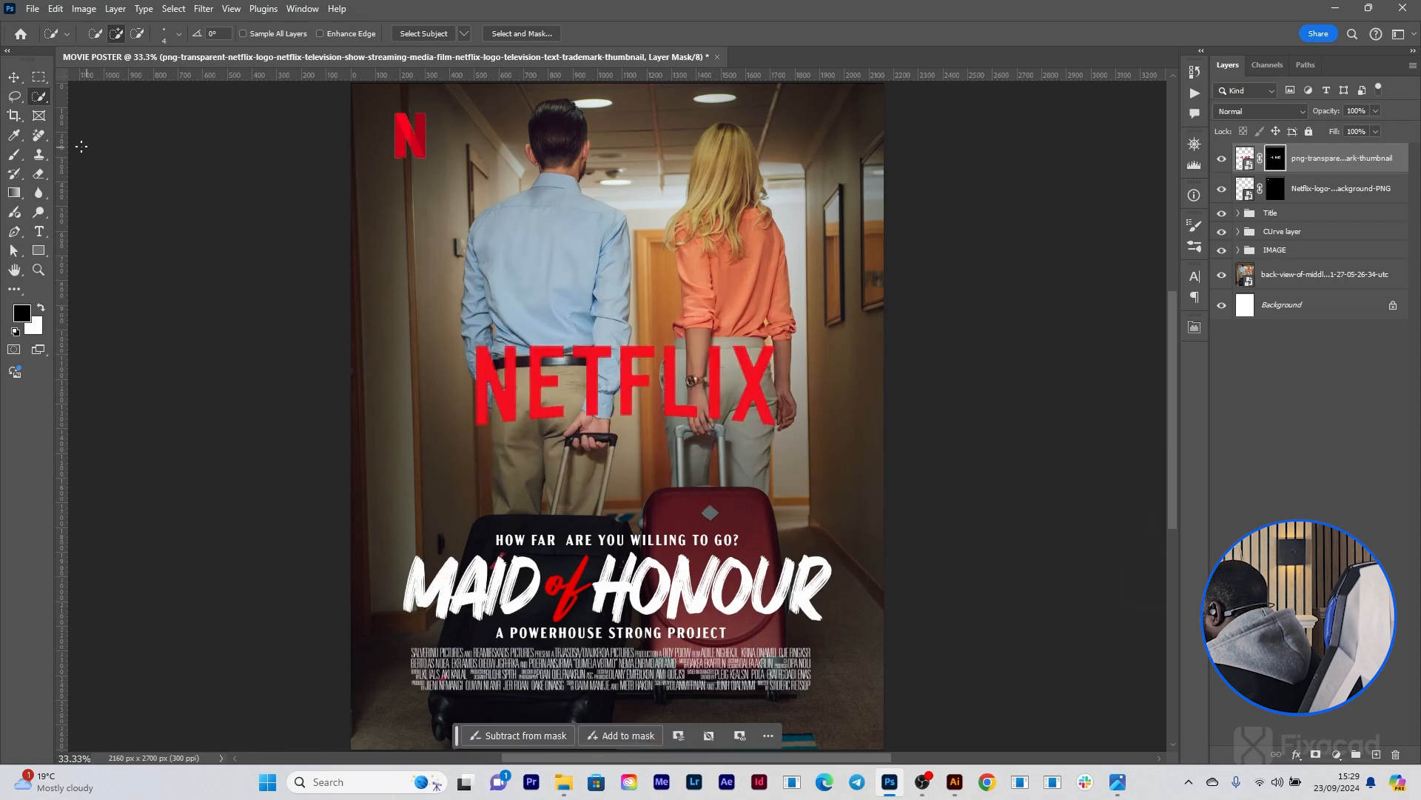
Step: Move the NETFLIX wordmark down, scale it to 25% and place it just below the credits block
click(11, 82)
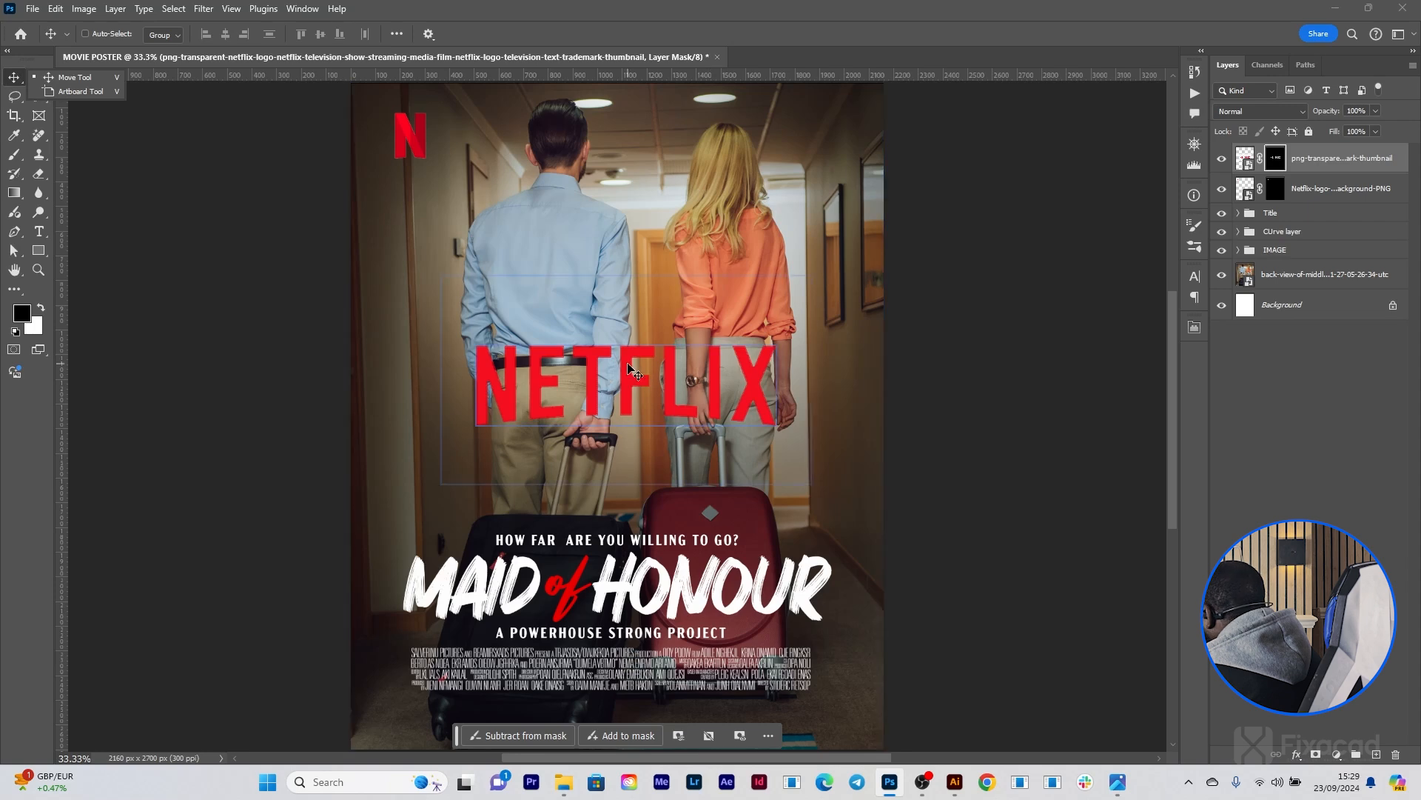
drag(626, 395, 626, 680)
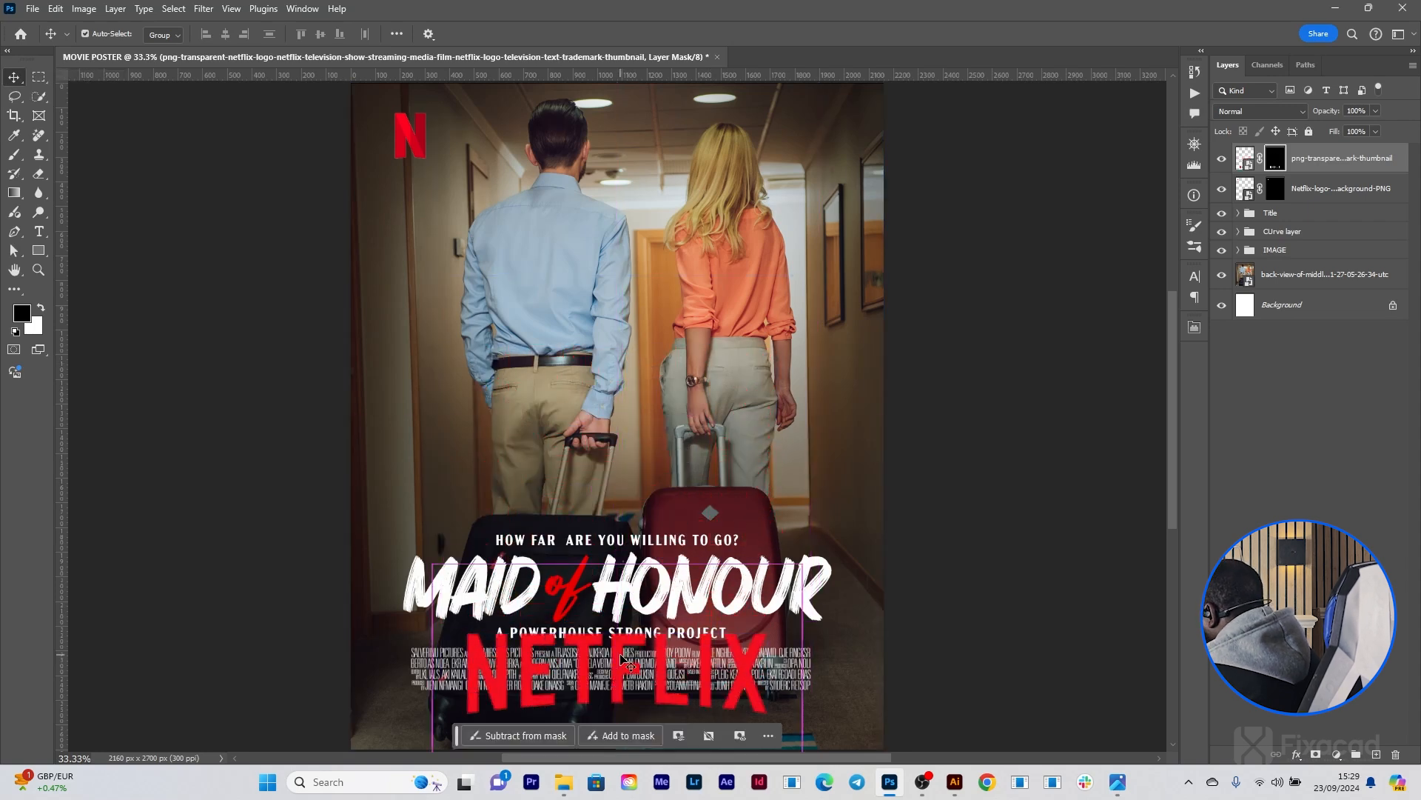
key(ctrl+t)
drag(806, 666, 612, 717)
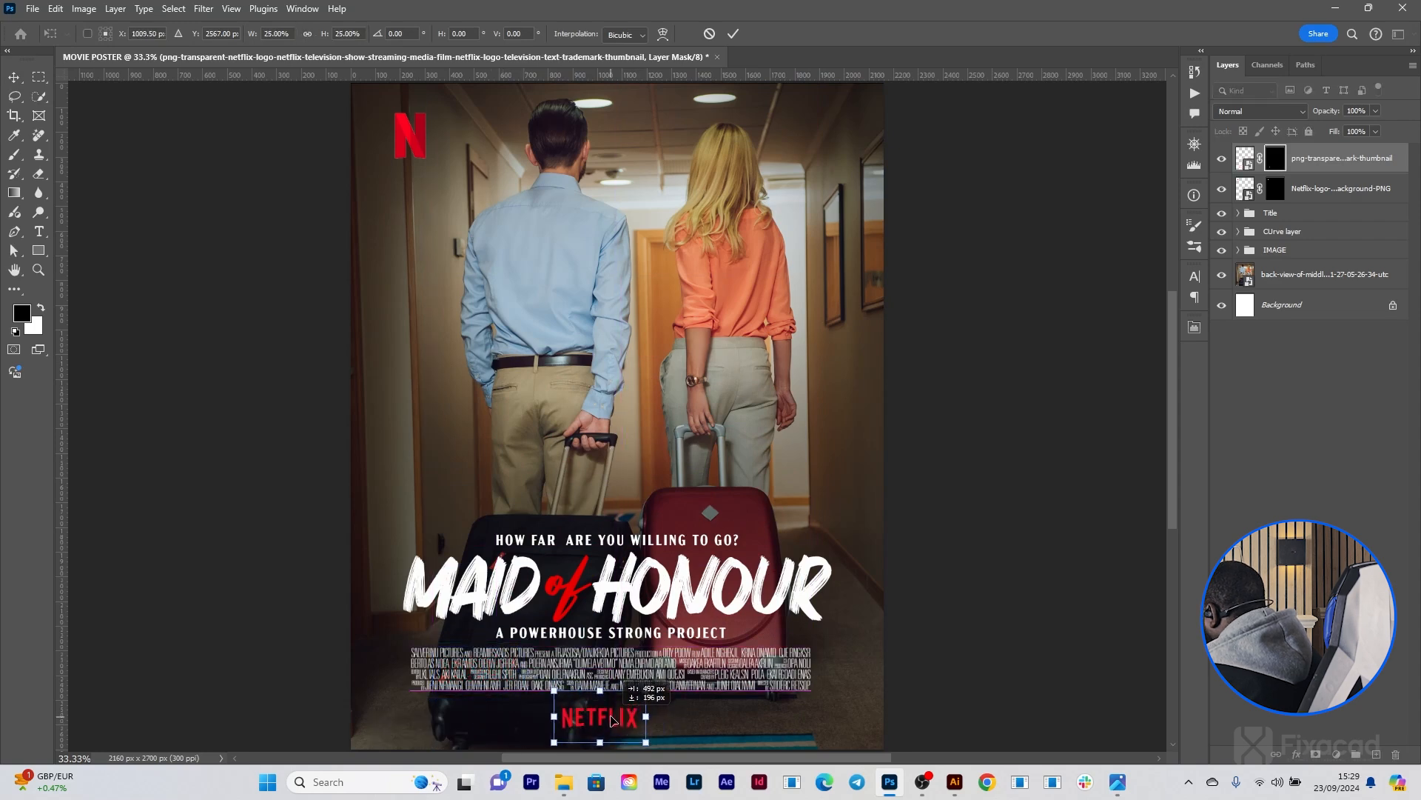
click(732, 35)
Step: Center the NETFLIX wordmark horizontally on the full poster canvas and clear the selection
key(ctrl+a)
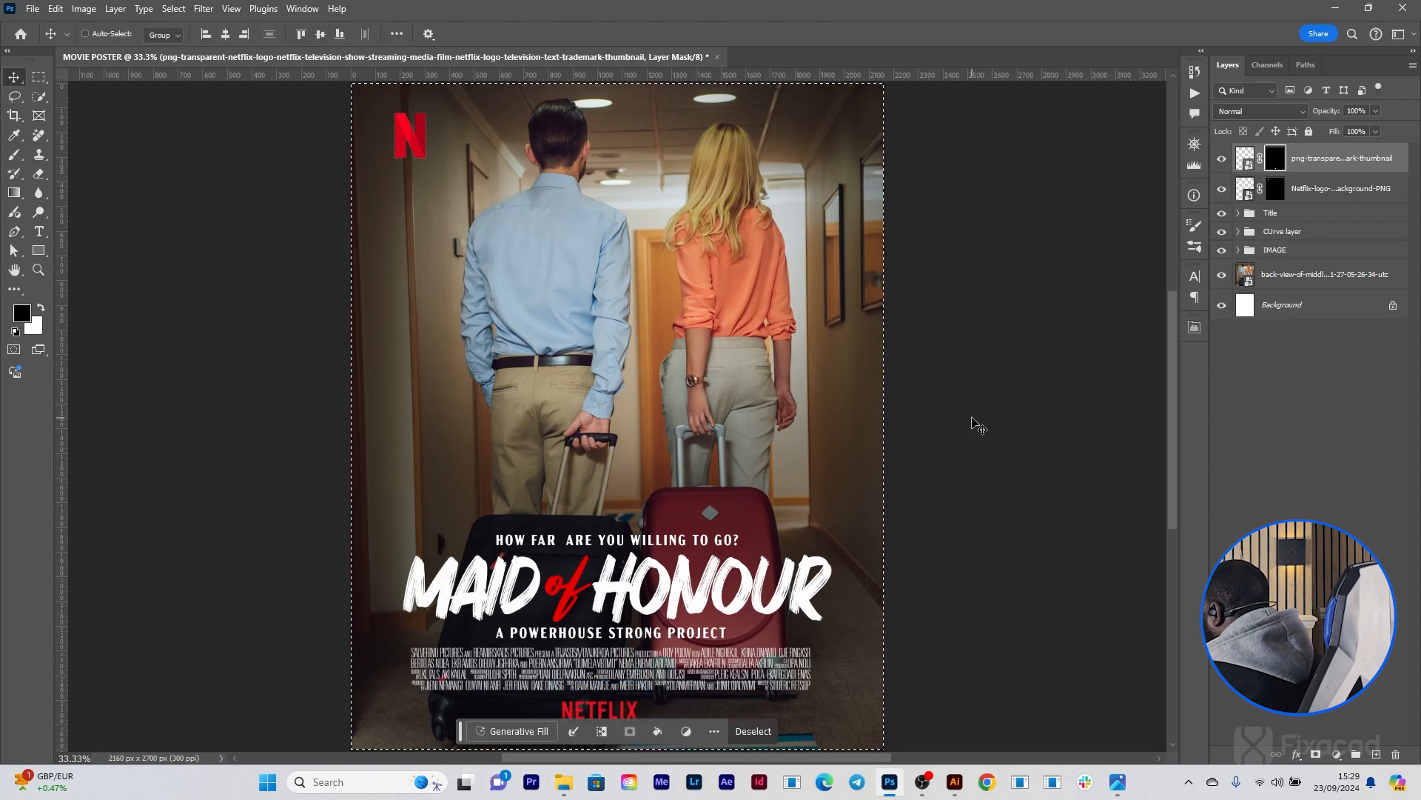
click(226, 35)
key(ctrl+d)
click(86, 33)
Step: Group the NETFLIX wordmark and N logo layers and name the group Netflix Logo
click(1355, 191)
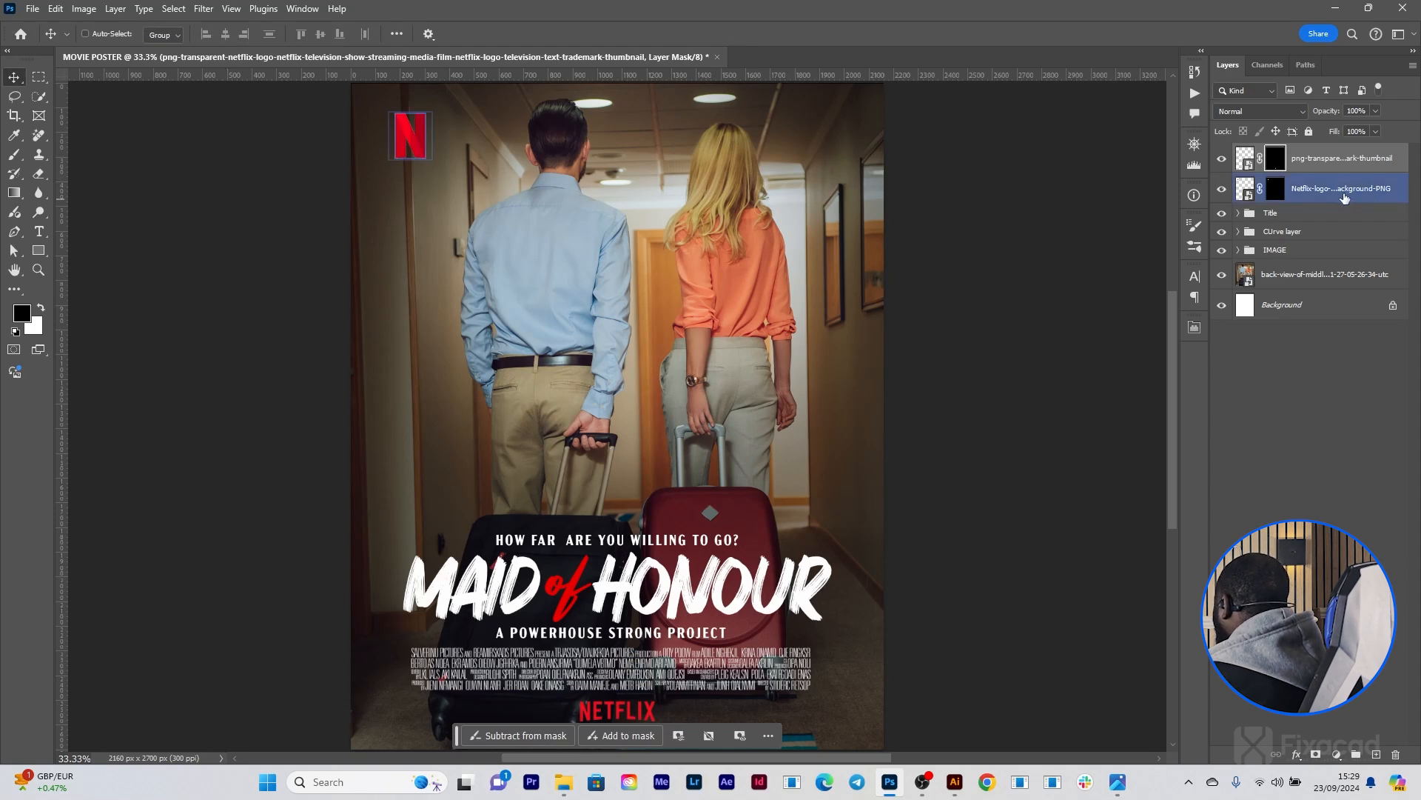
key(ctrl+g)
double_click(1281, 151)
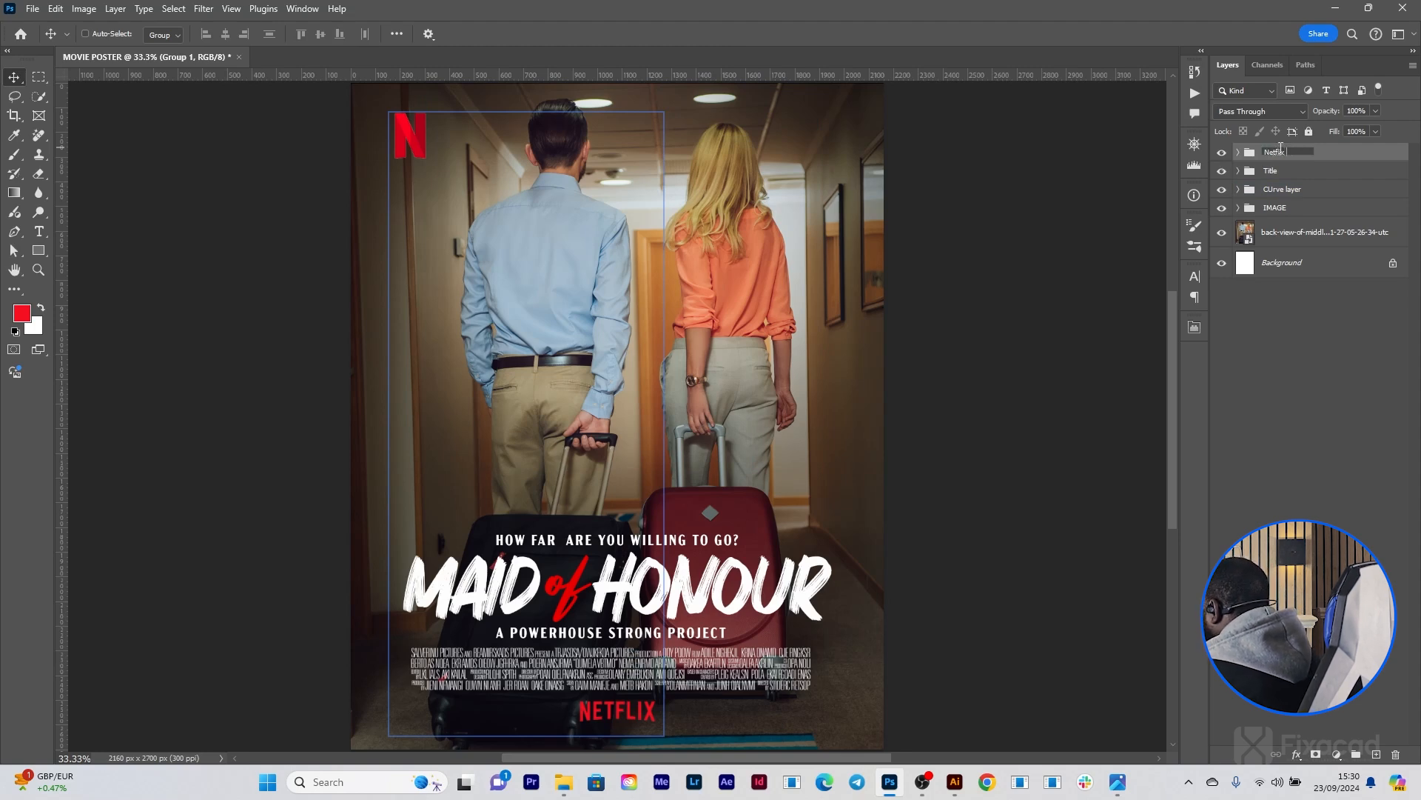
key(Return)
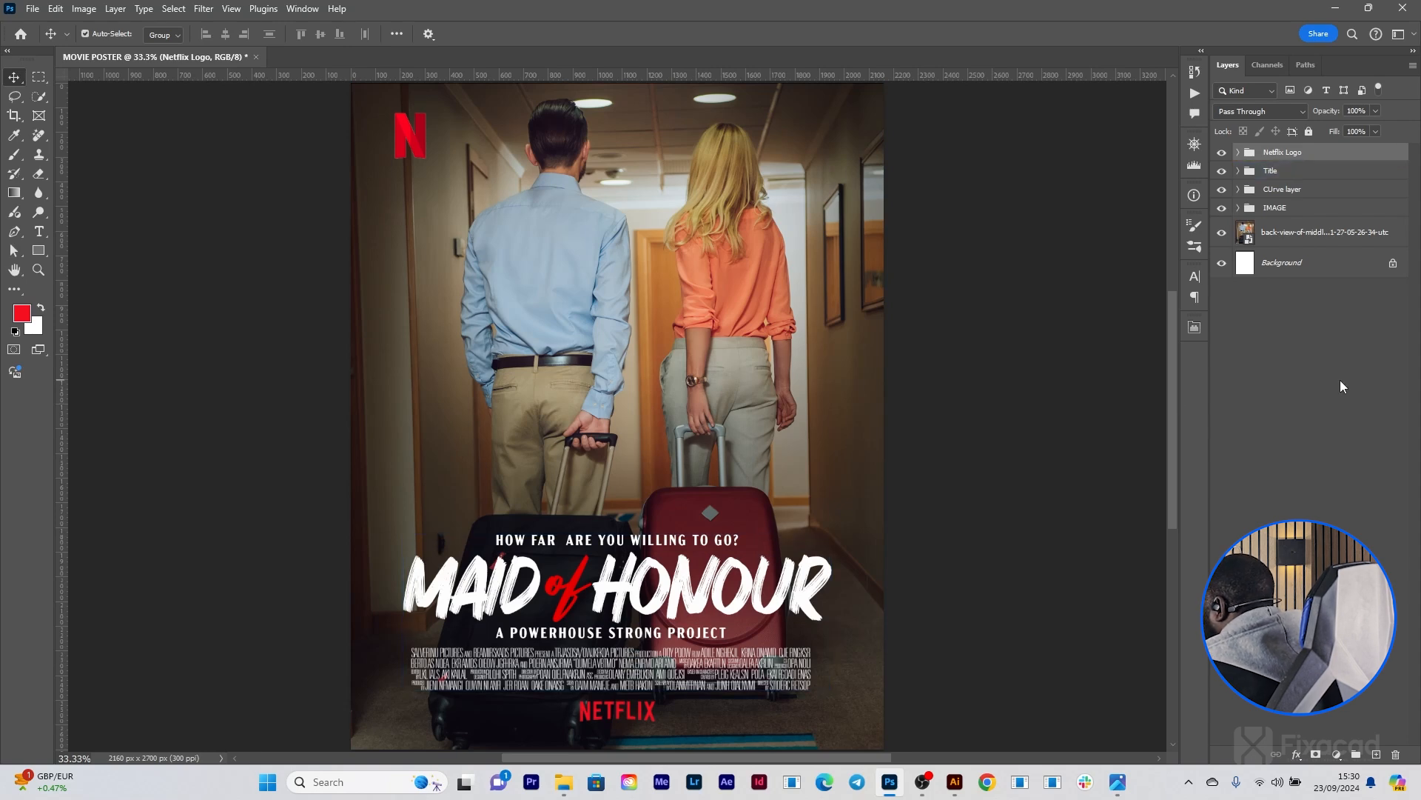
Step: Stamp all visible layers into a new merged layer above the groups and convert it to a smart object
key(ctrl+shift+alt+e)
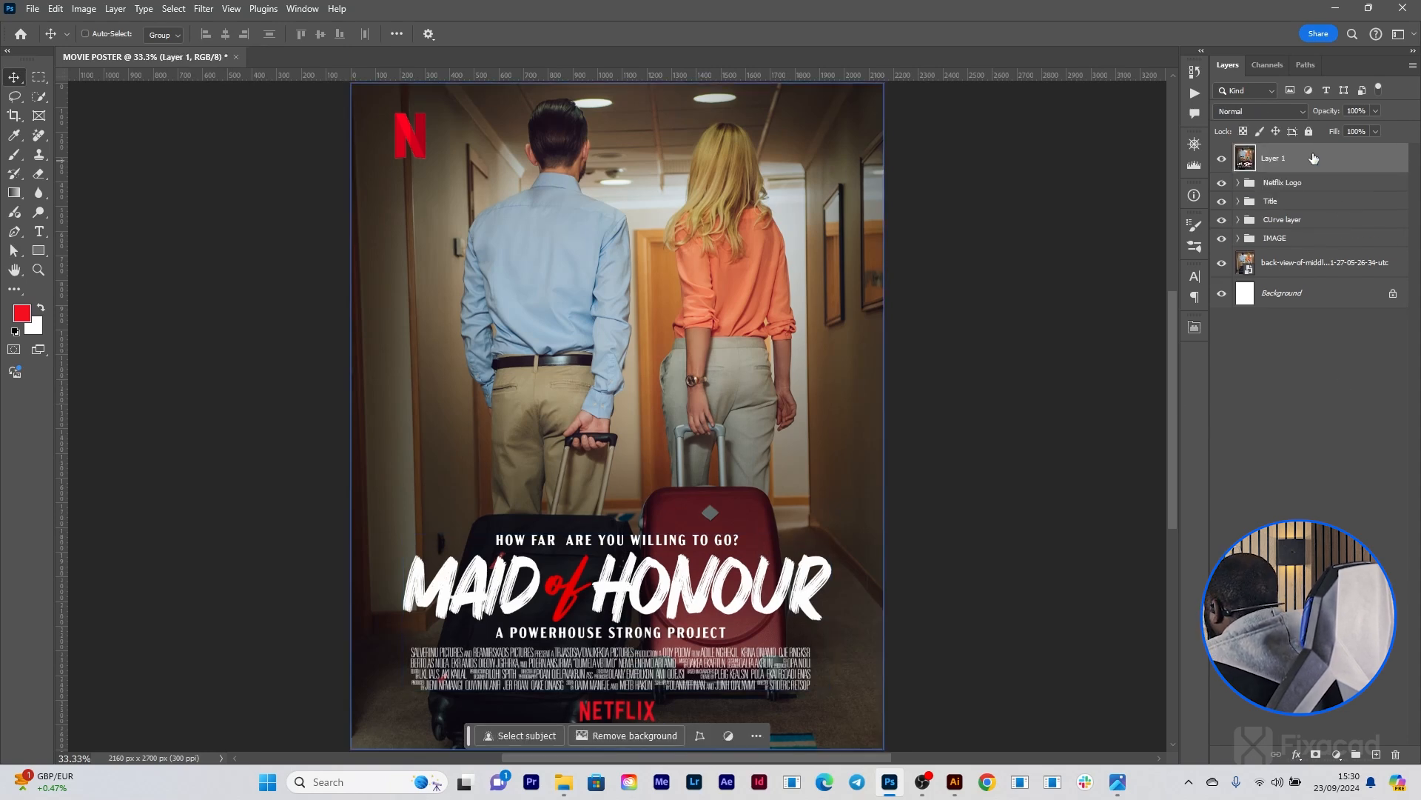
right_click(1314, 160)
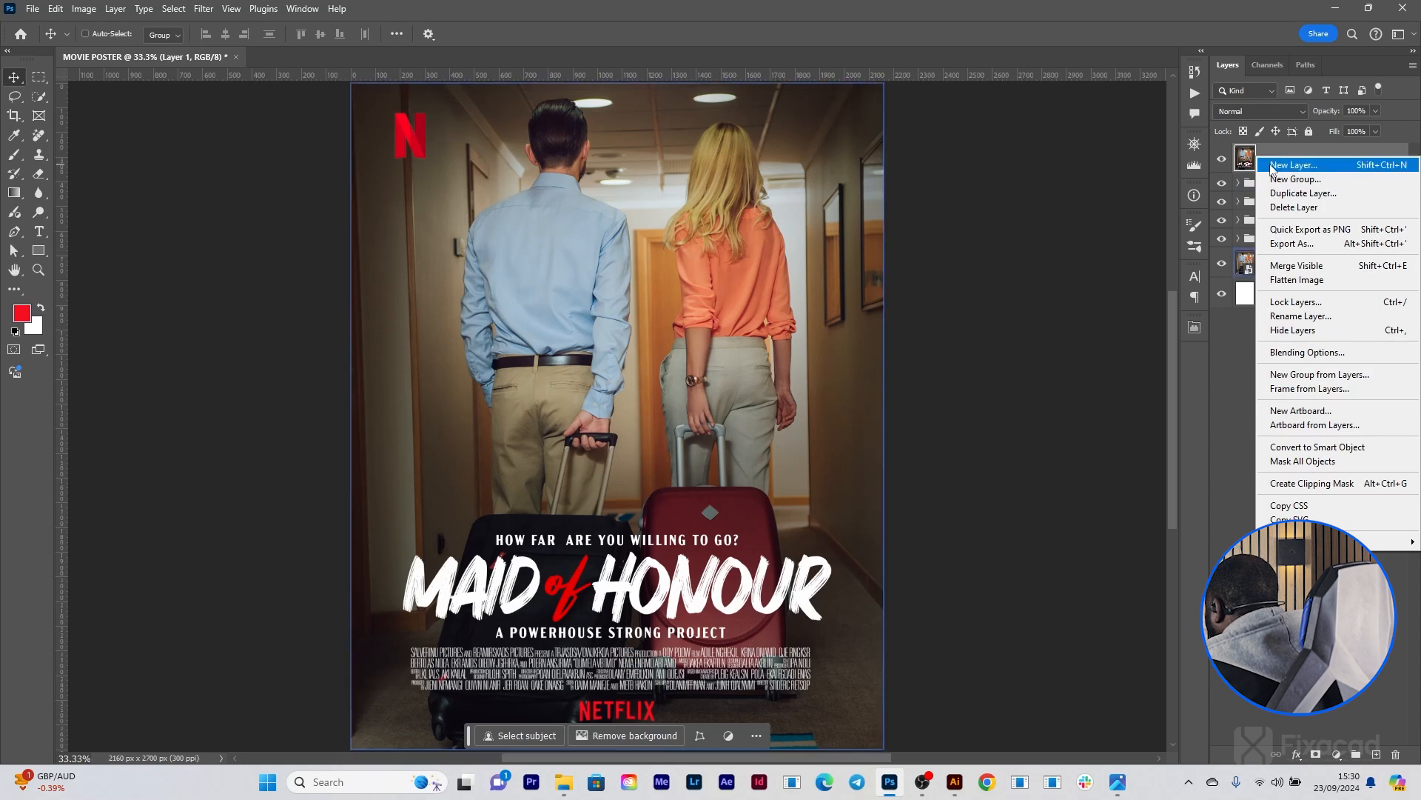
click(1314, 448)
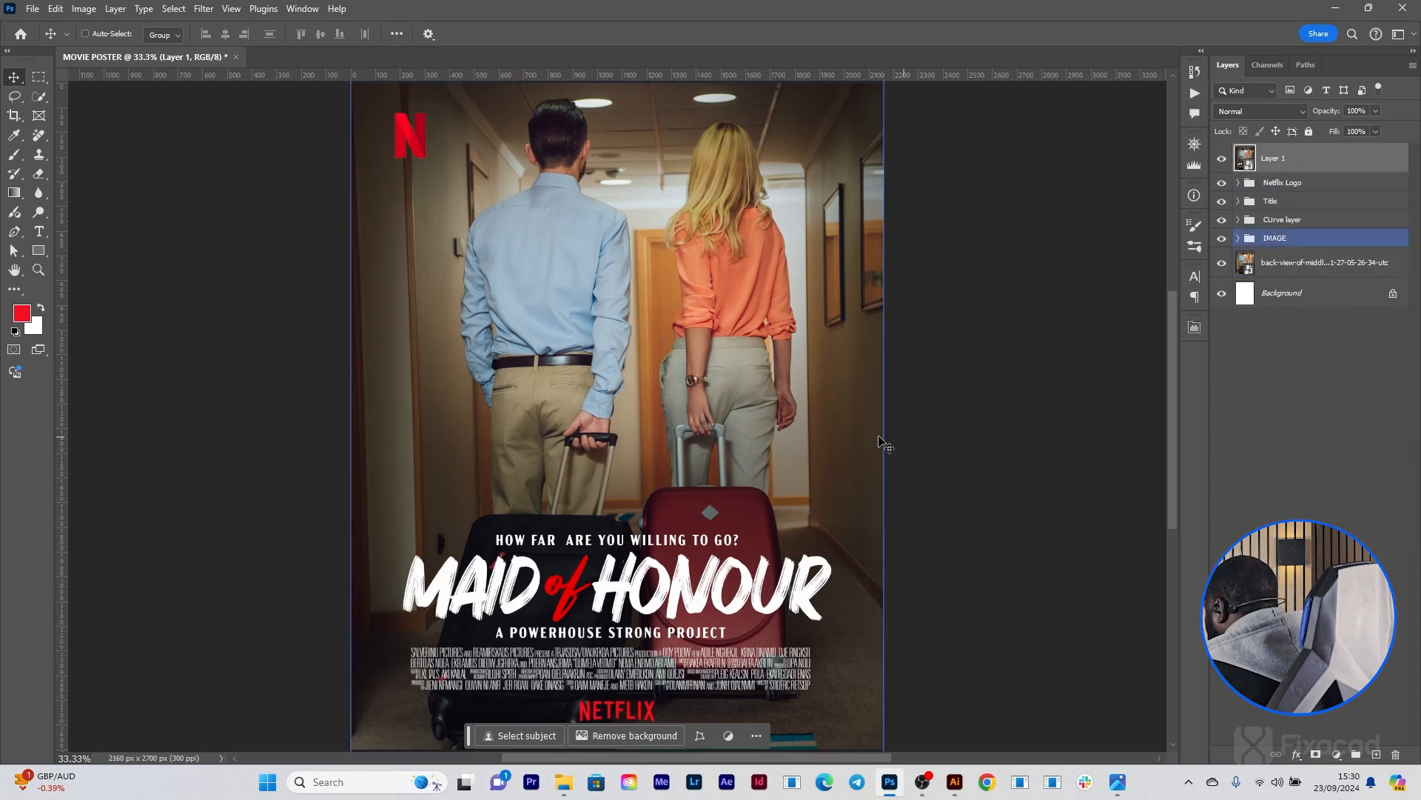
Step: Open the Camera Raw Filter on the merged smart object and show a side-by-side before/after comparison
click(204, 9)
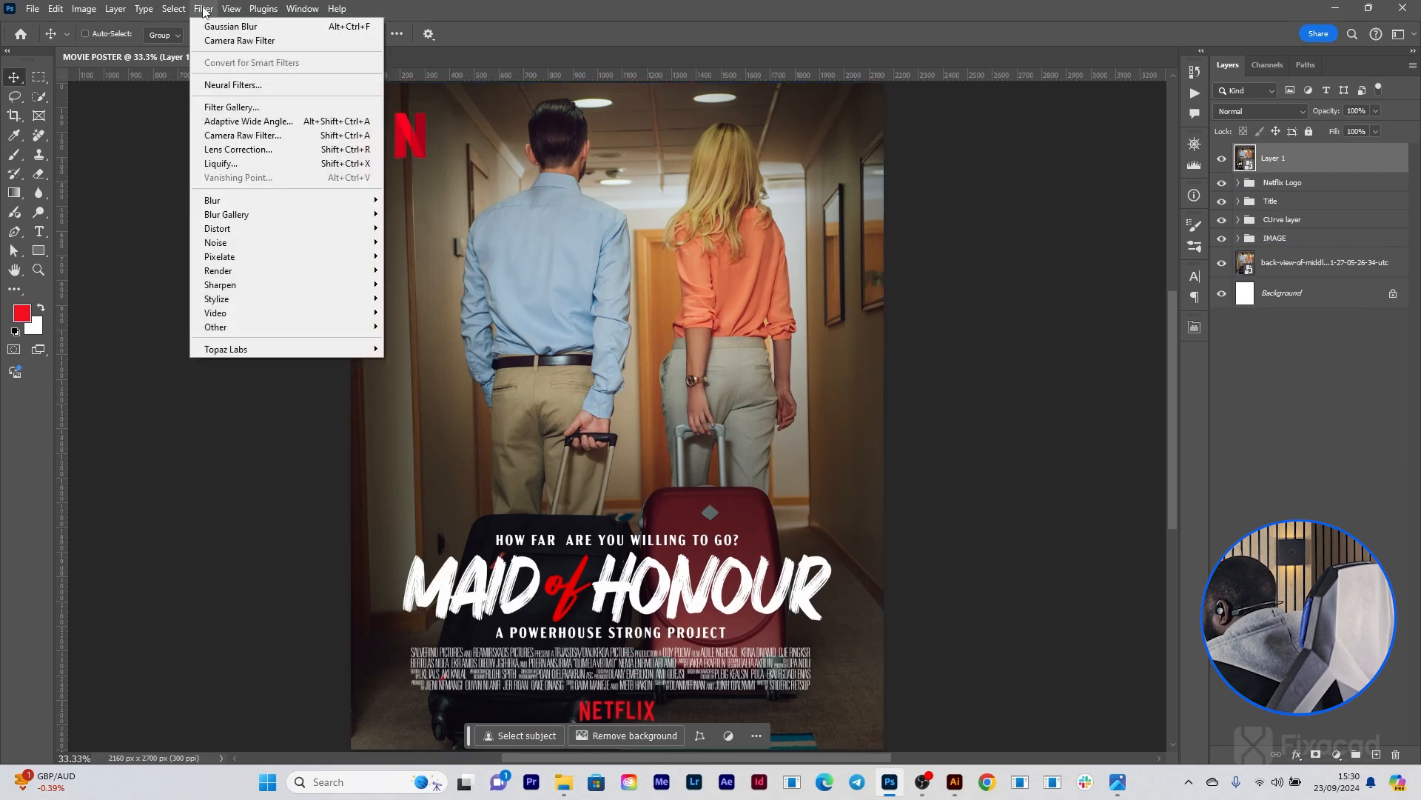
click(232, 137)
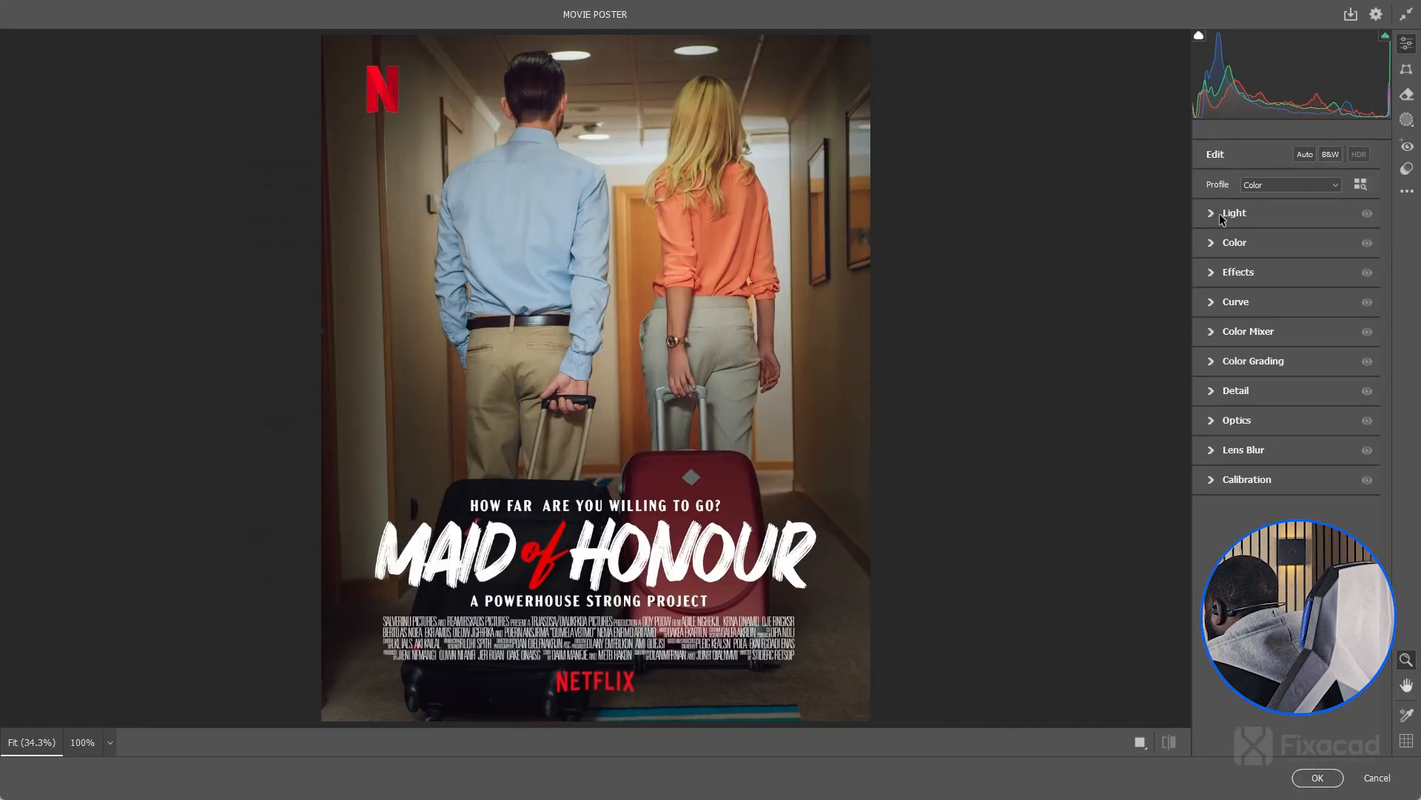
click(1135, 745)
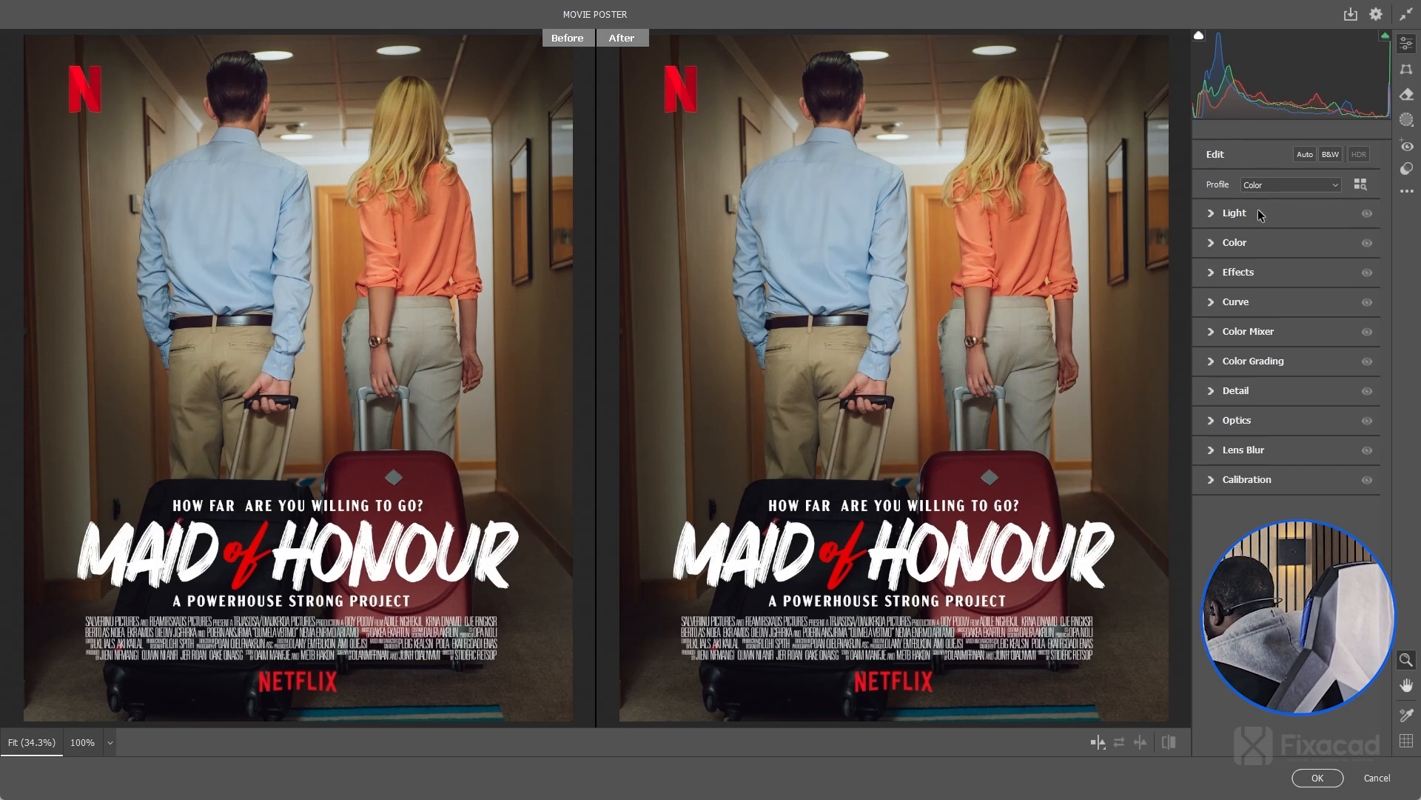
Step: Set the poster's Light adjustments to Contrast +28, Highlights -37 and Shadows +28
click(1214, 217)
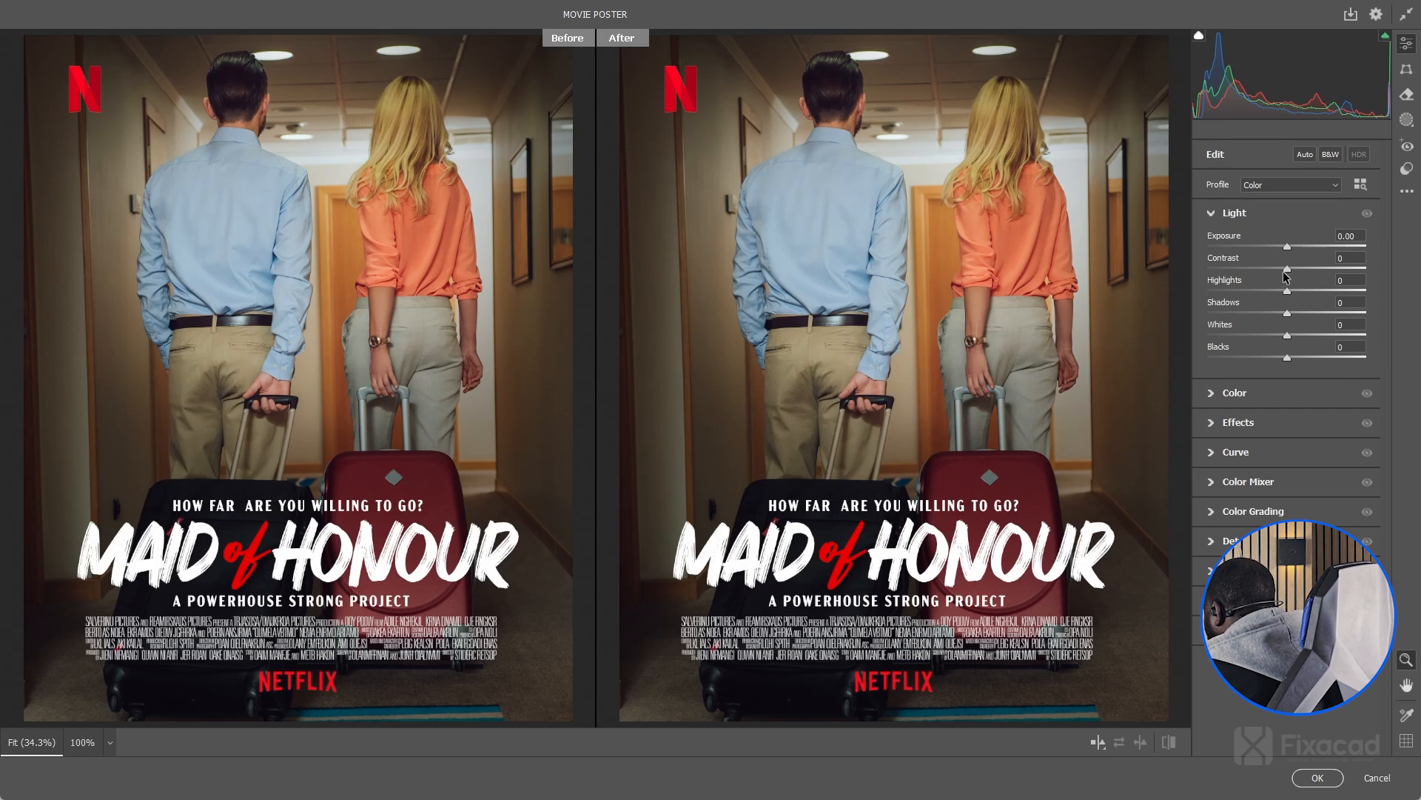
drag(1286, 271, 1305, 270)
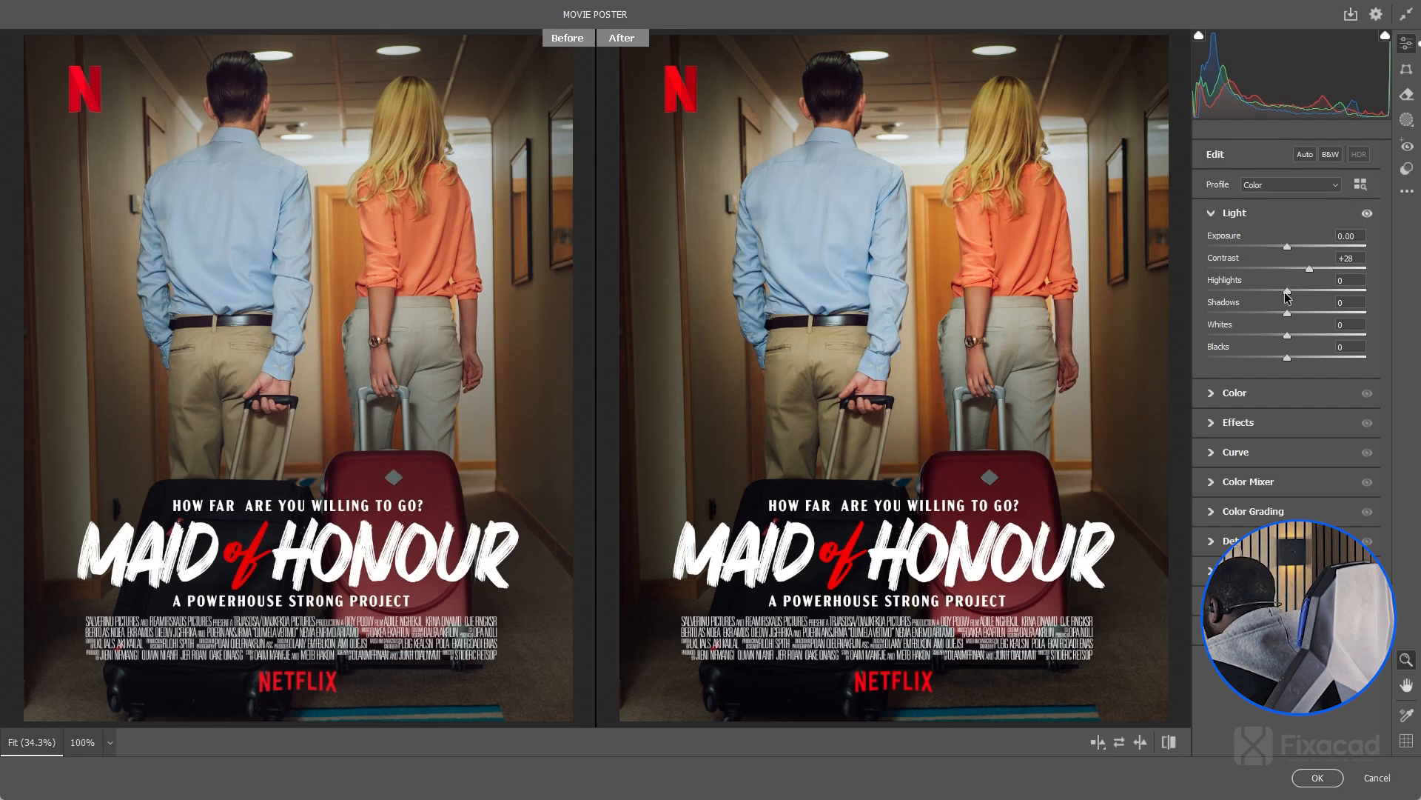
mouse_move(1287, 296)
mouse_down()
mouse_move(1302, 296)
mouse_move(1278, 293)
mouse_up()
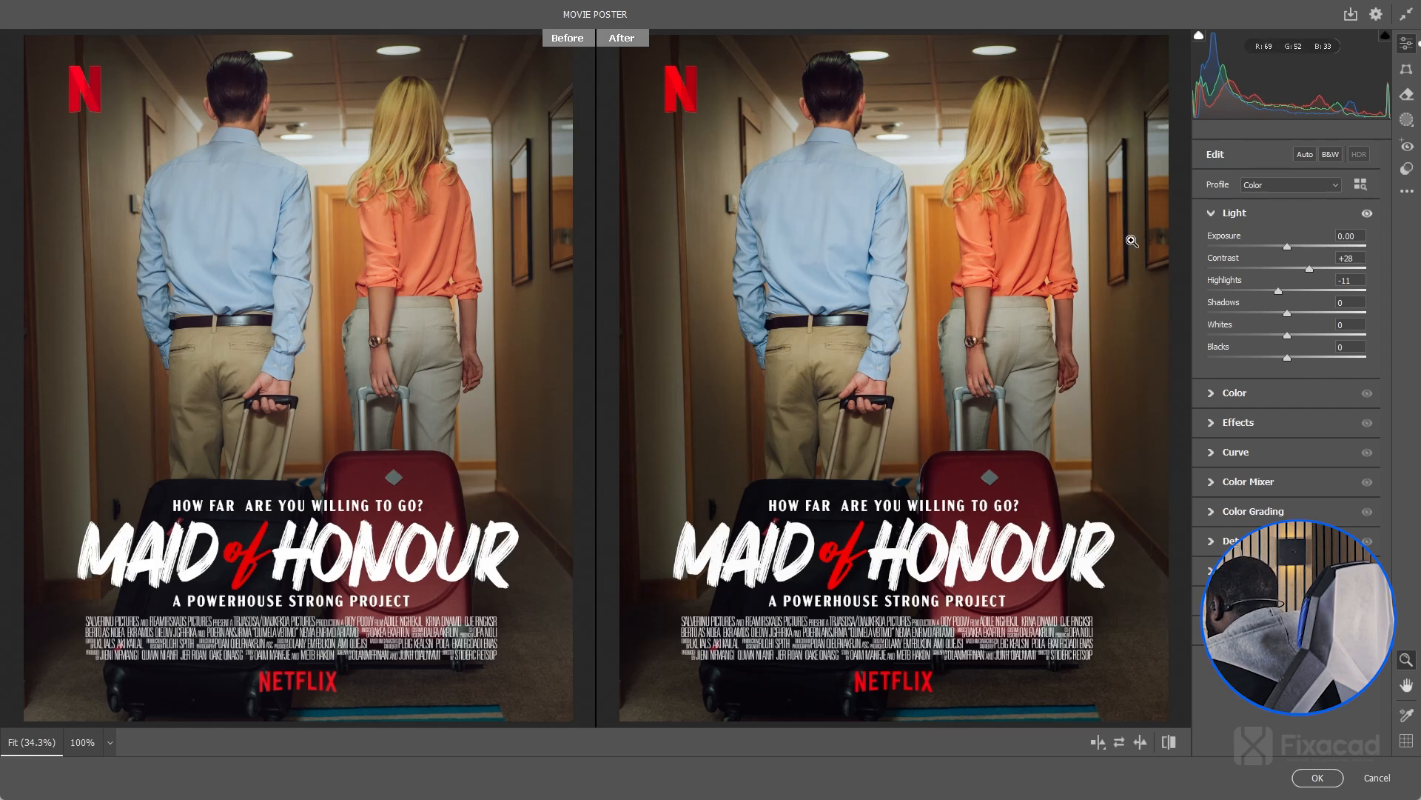
drag(1279, 291, 1258, 294)
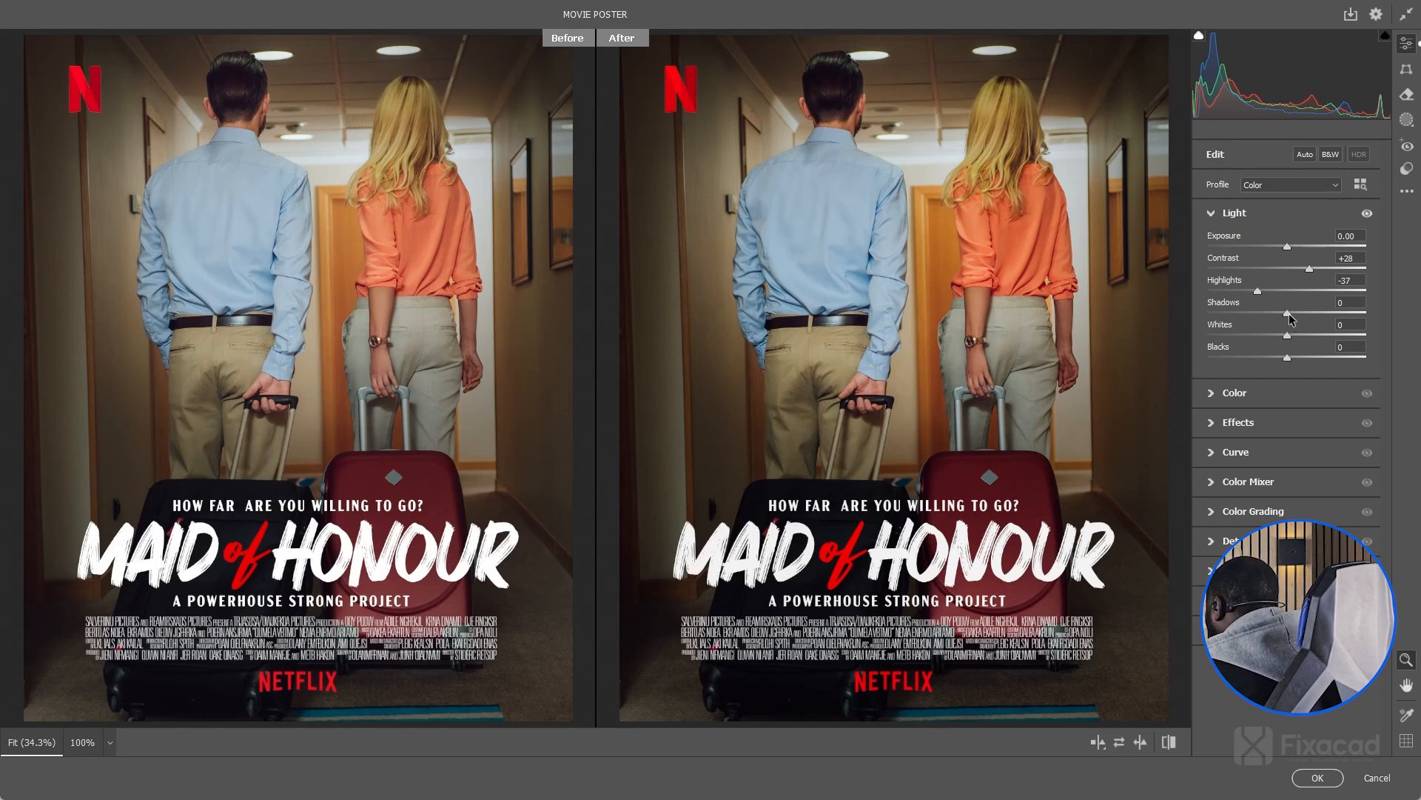
drag(1289, 316, 1299, 316)
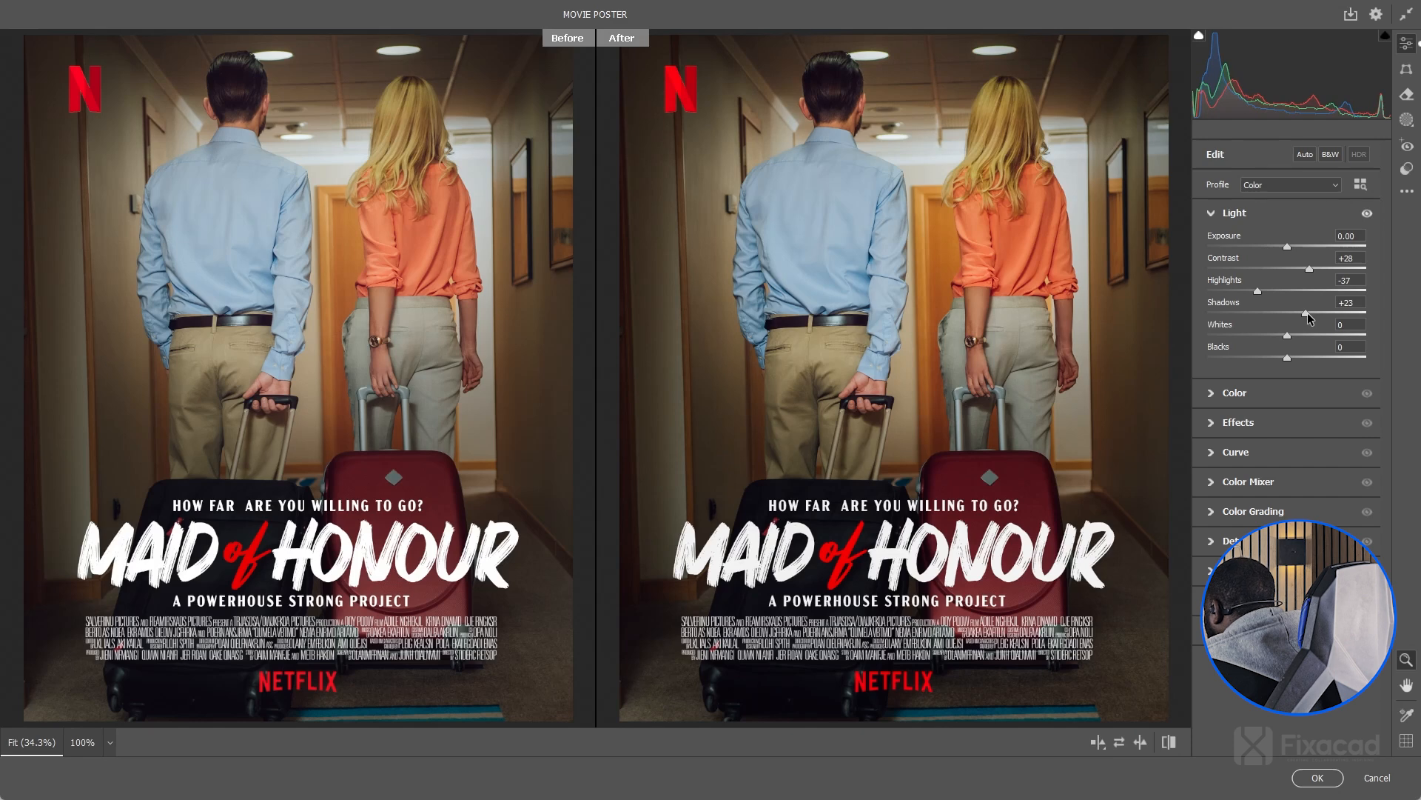
drag(1309, 318, 1315, 317)
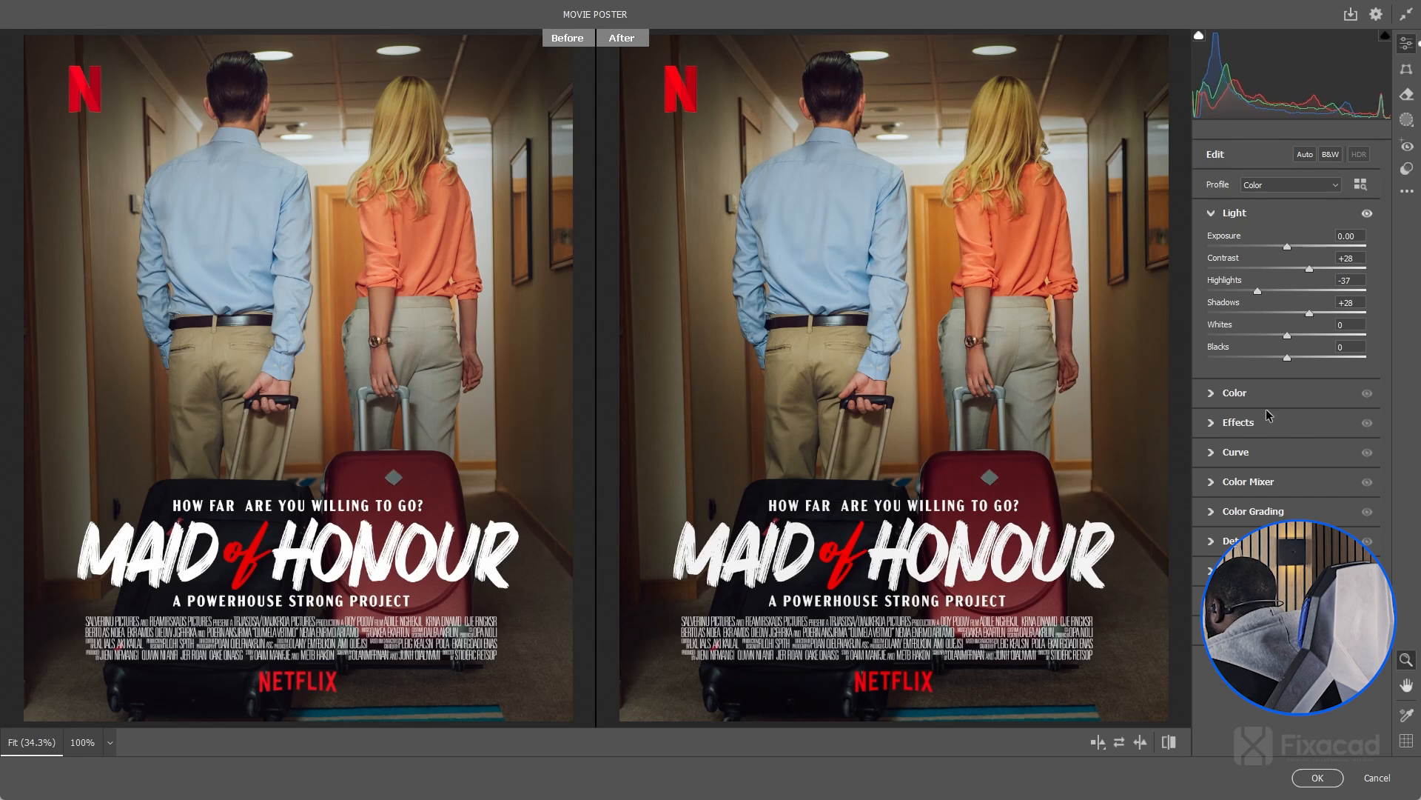
Step: Refine the Light adjustments to Shadows +32, Whites -18 and Blacks +24
drag(1308, 315, 1311, 314)
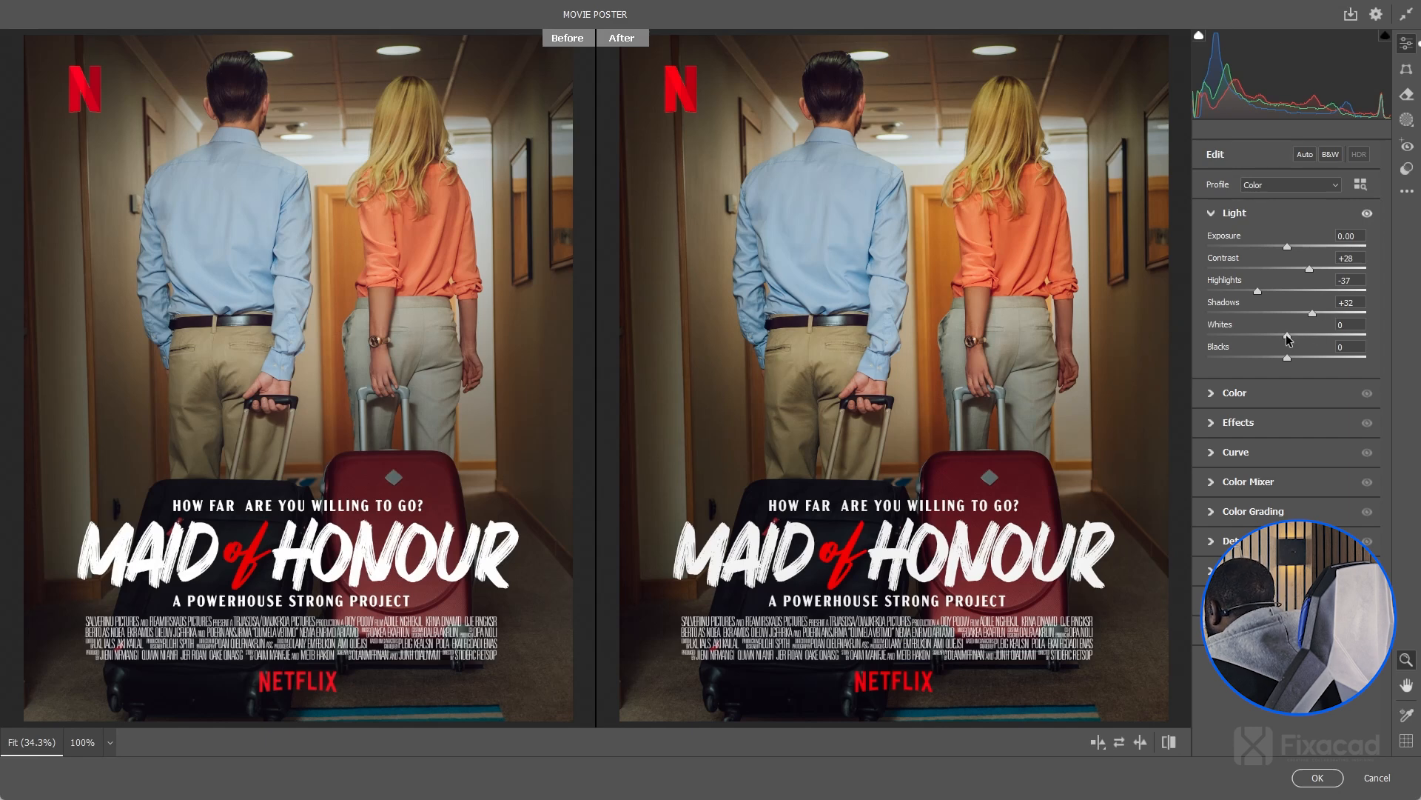
drag(1287, 340, 1277, 339)
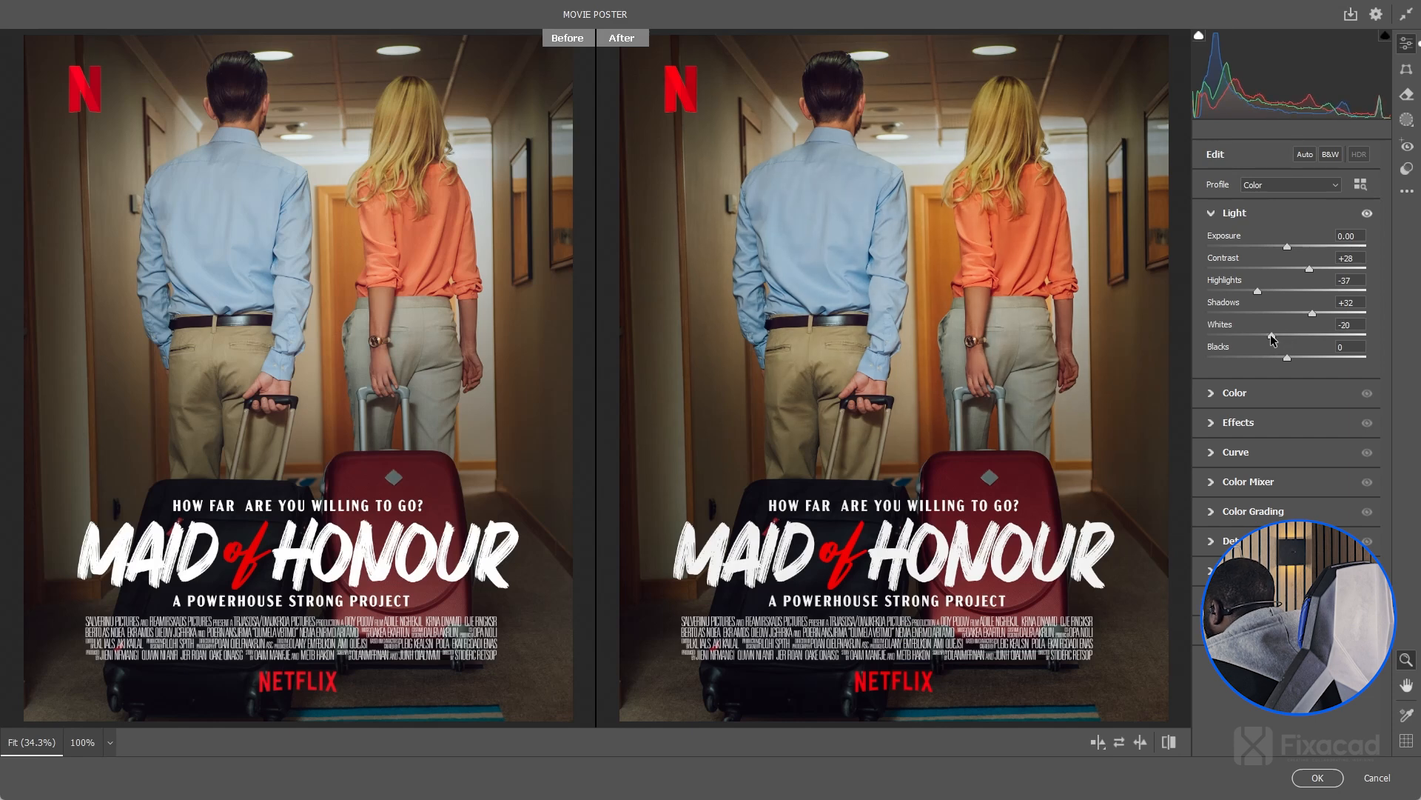
drag(1270, 335, 1274, 338)
drag(1286, 356, 1291, 357)
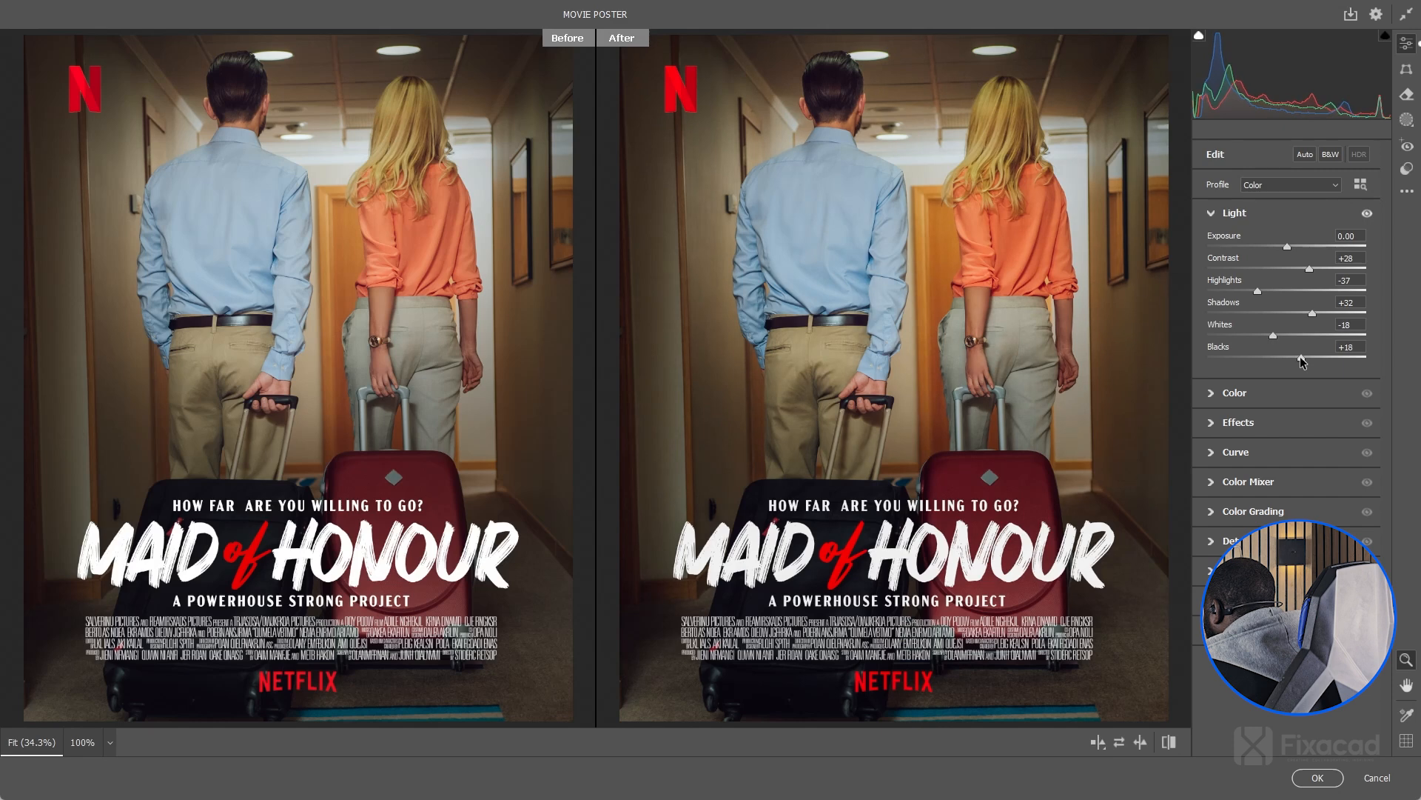
drag(1301, 357, 1309, 359)
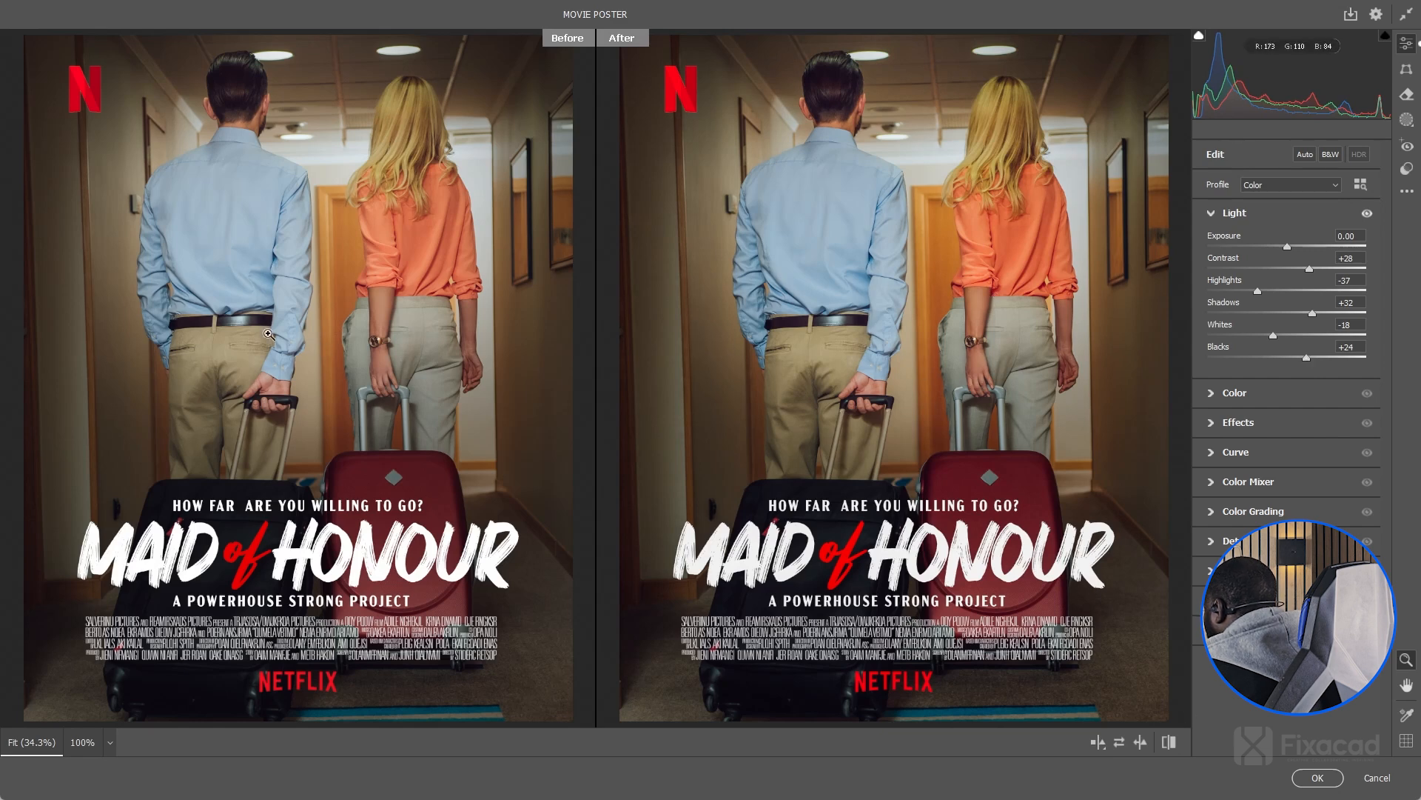
click(1213, 214)
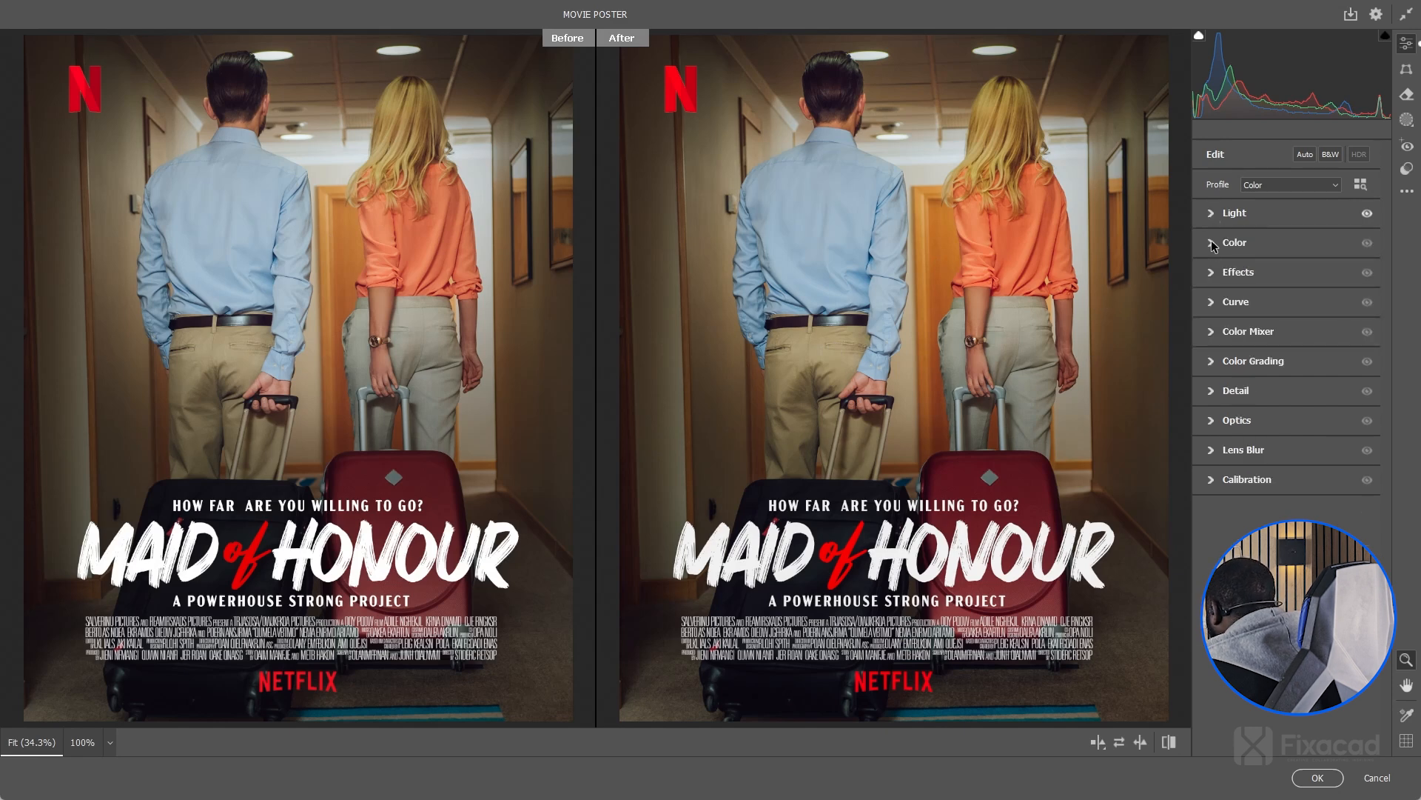
Step: Set the poster's Color adjustments to Temperature +4, Tint +1, Vibrance +22 and Saturation +12
click(1213, 244)
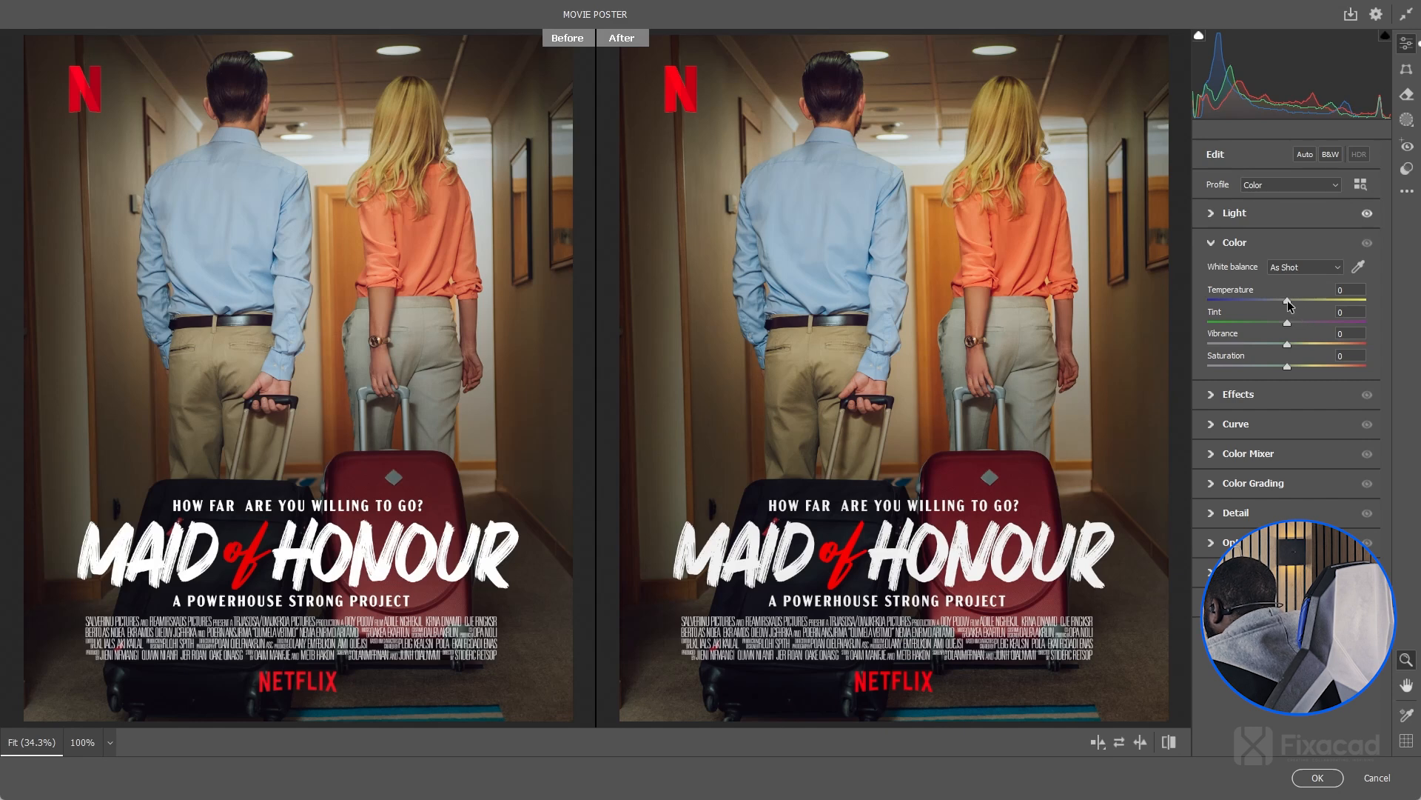
drag(1288, 300, 1292, 301)
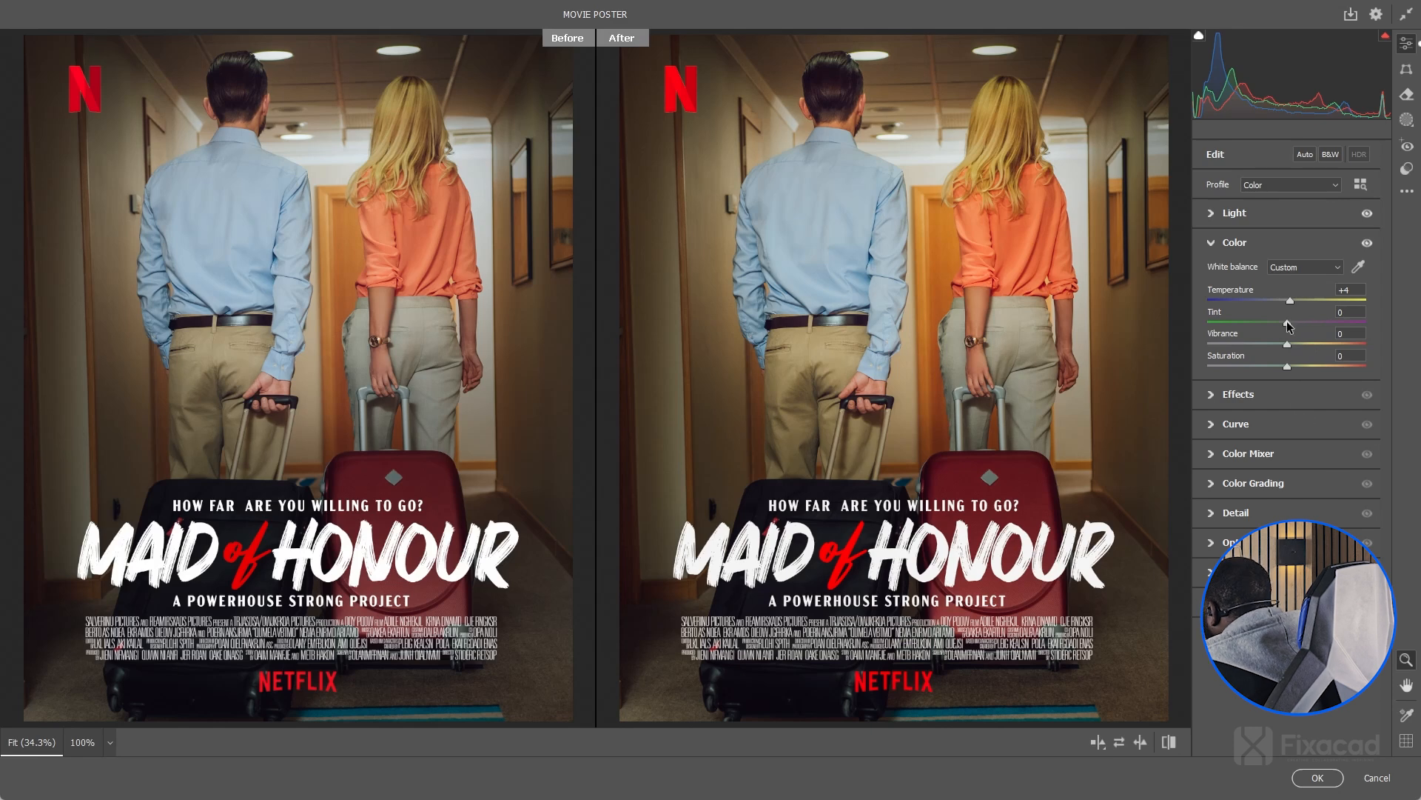
drag(1288, 324, 1288, 324)
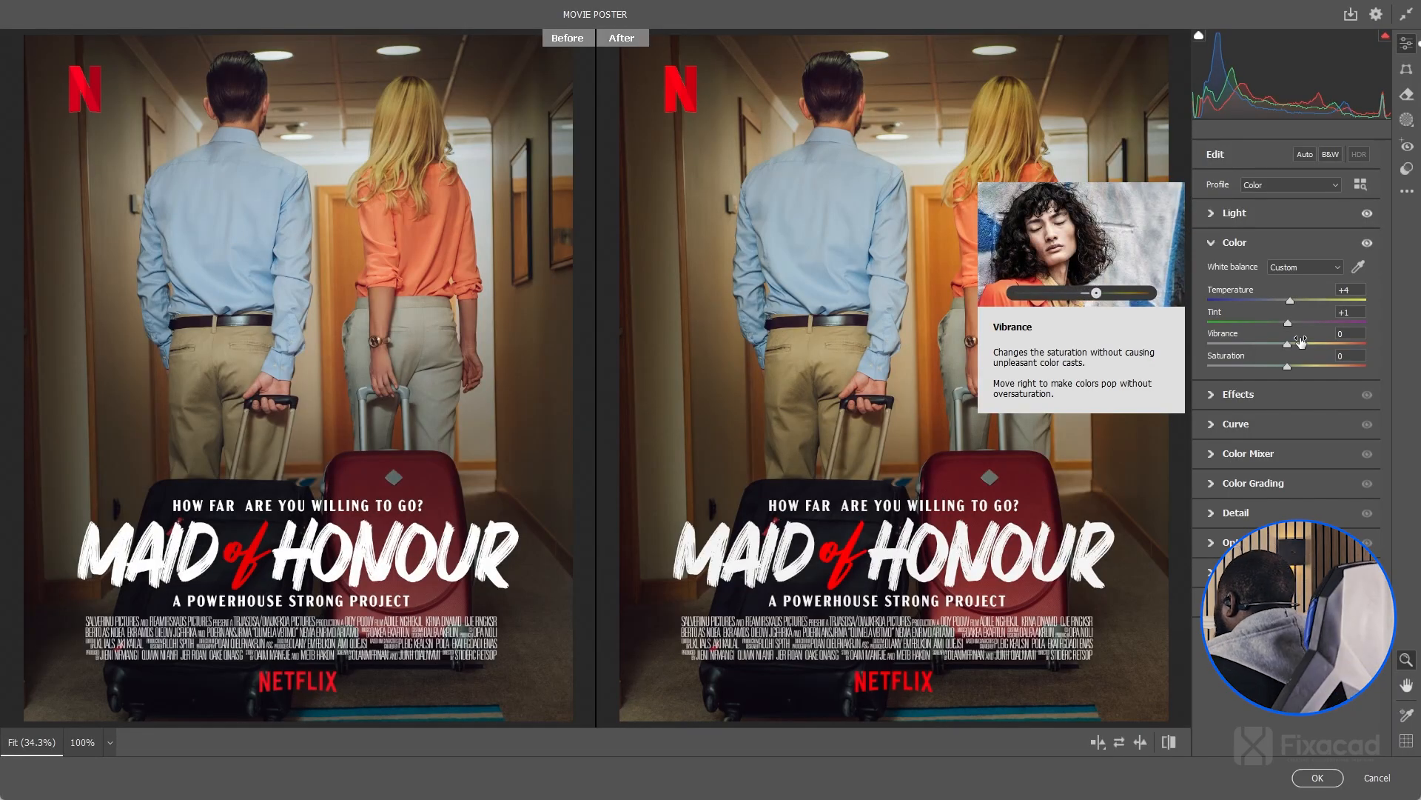
drag(1289, 347, 1292, 348)
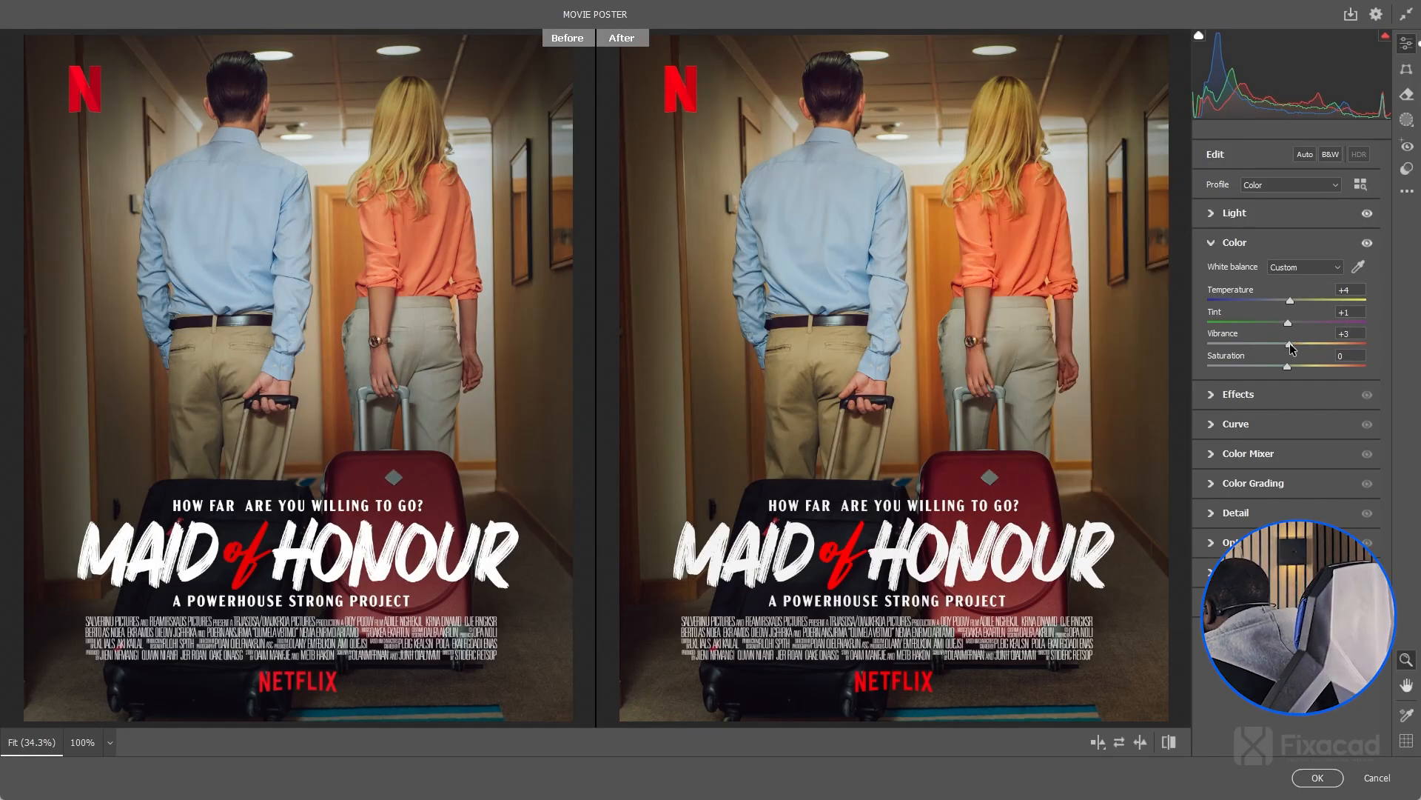
drag(1304, 349, 1307, 350)
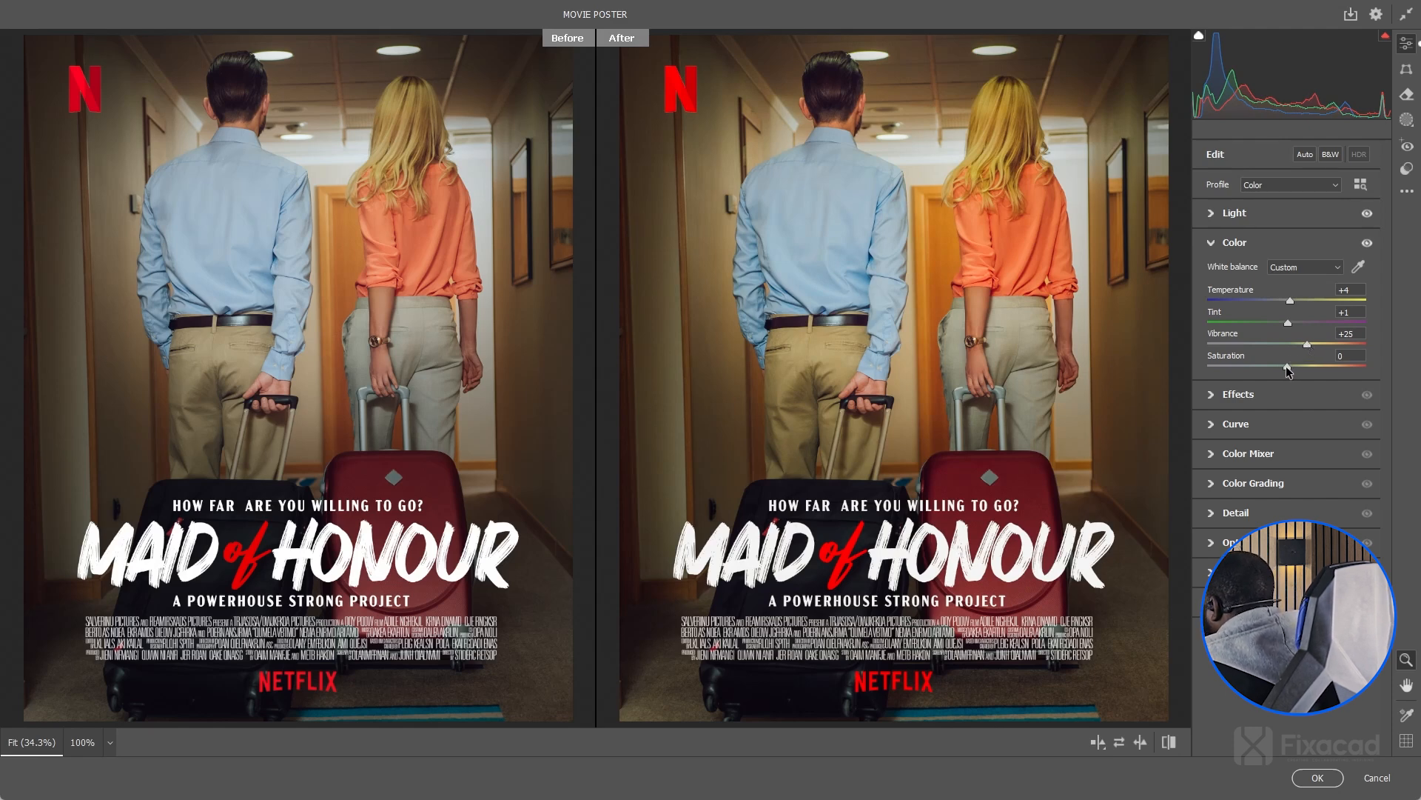
drag(1287, 368, 1296, 368)
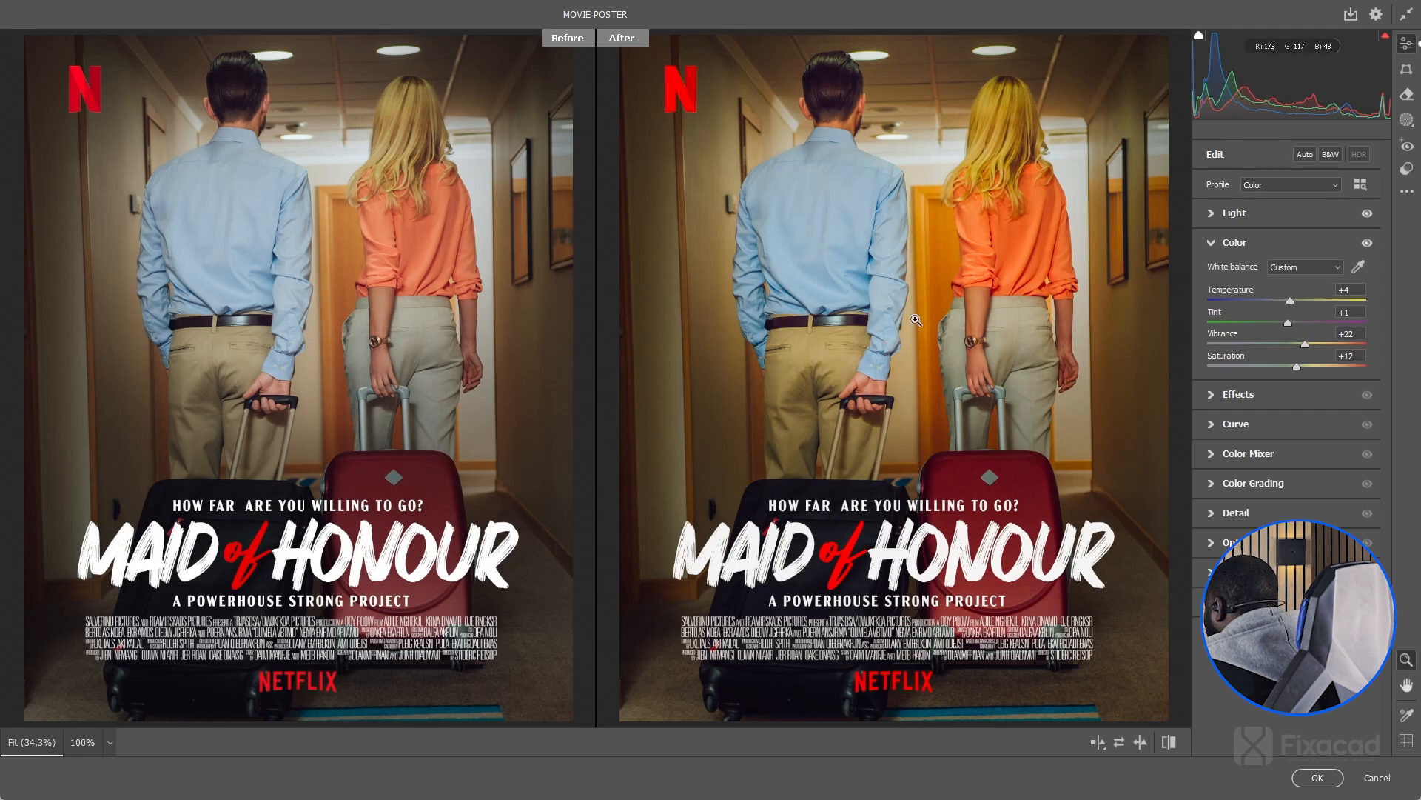
click(1211, 246)
Step: Set the poster's Effects adjustments to Texture +11, Clarity +15 and Grain 3
click(1211, 274)
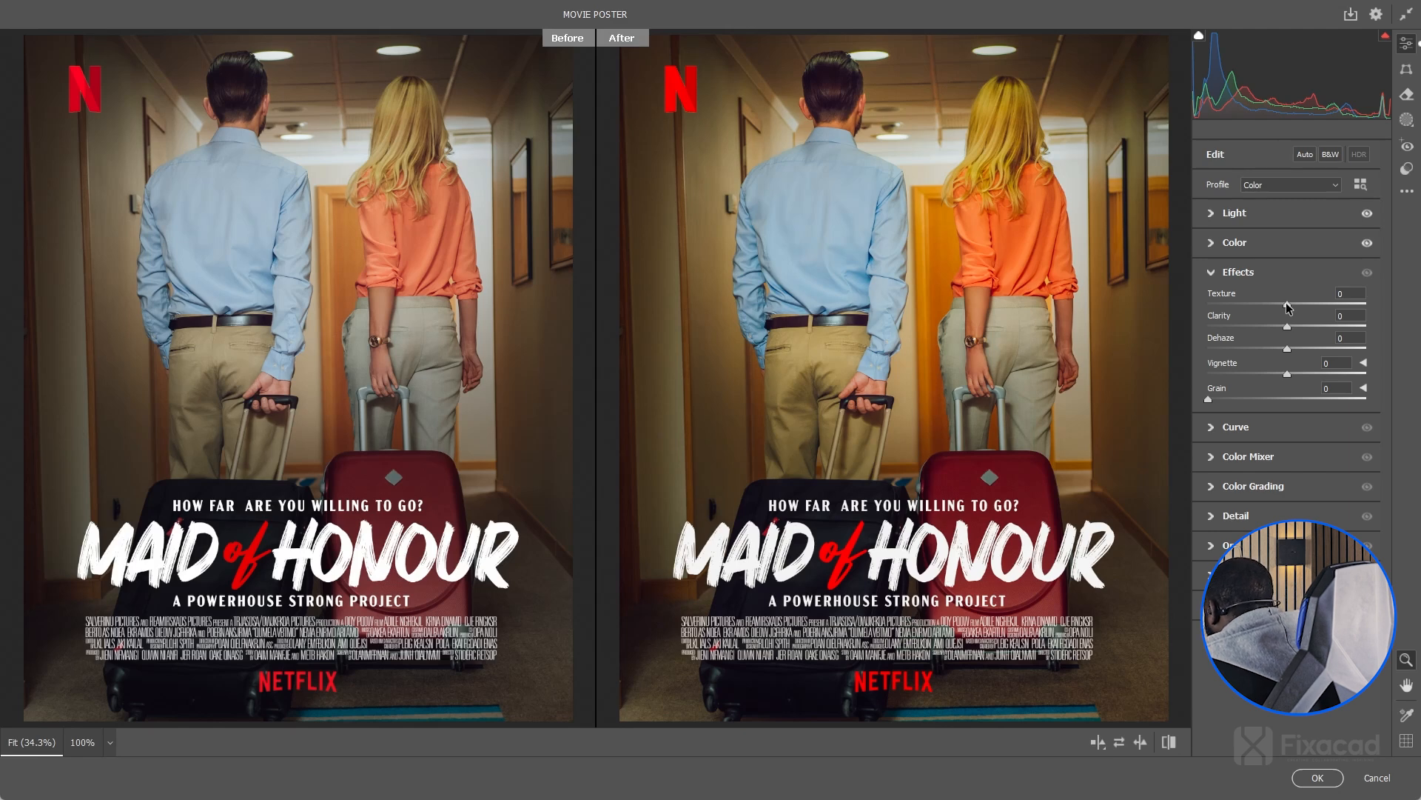
drag(1286, 307, 1298, 307)
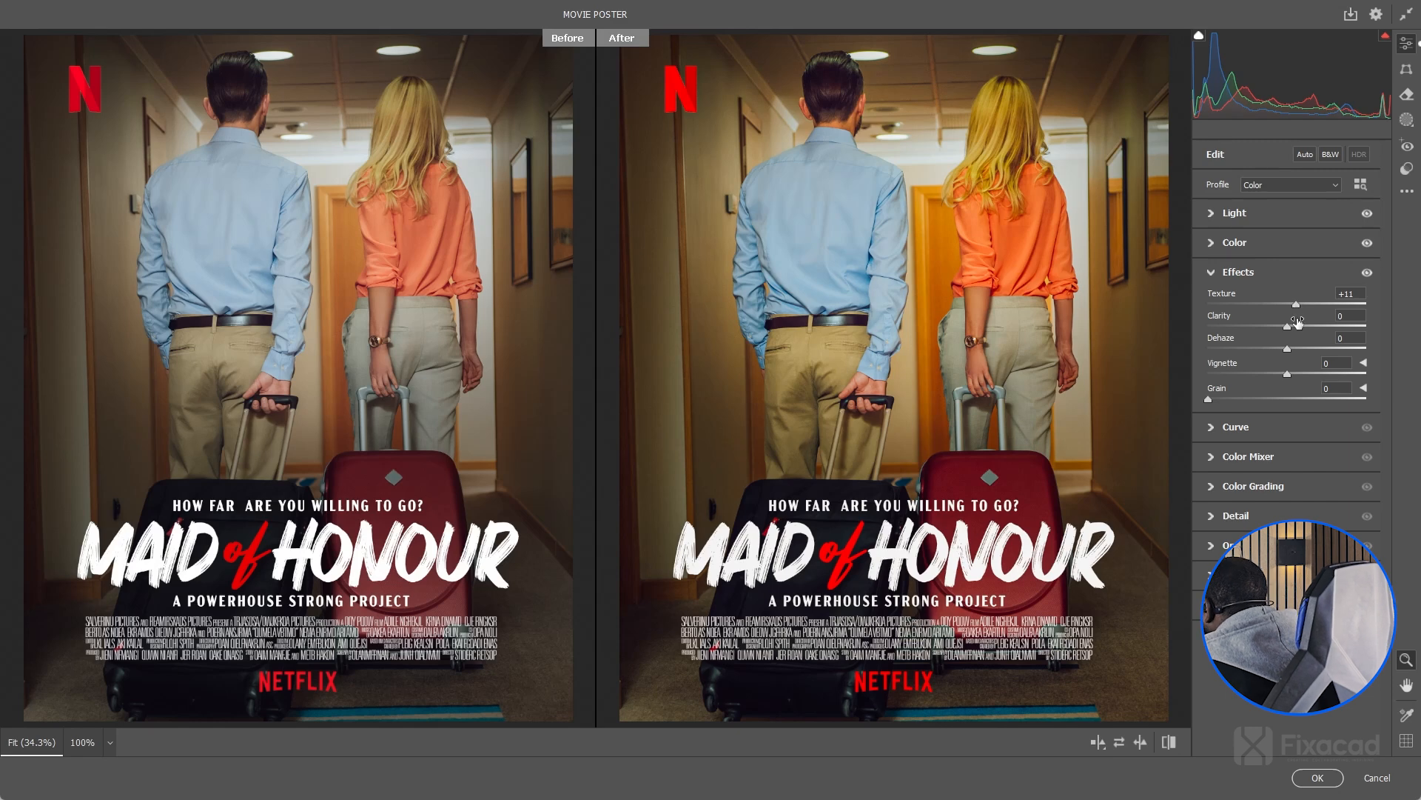
drag(1289, 331, 1297, 331)
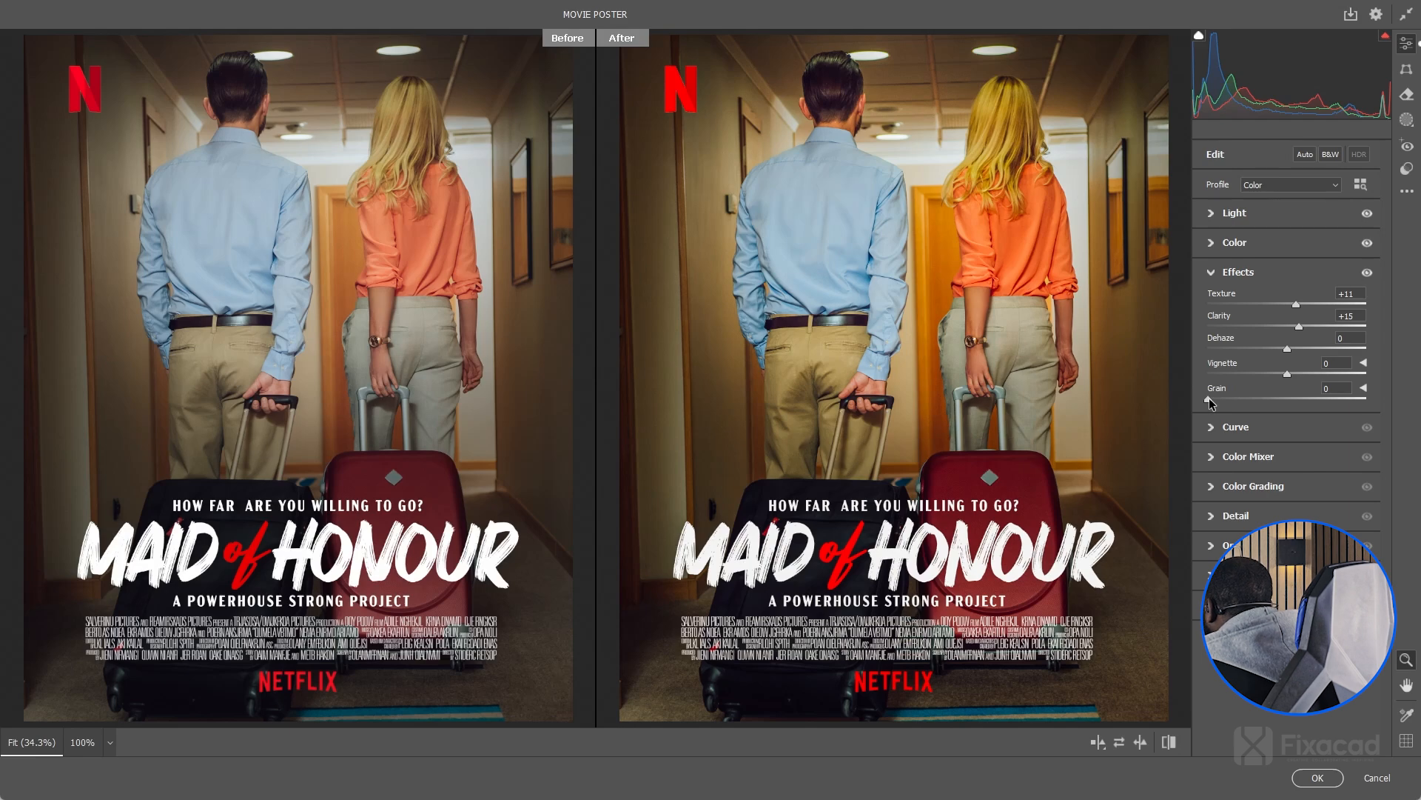
drag(1211, 400, 1213, 399)
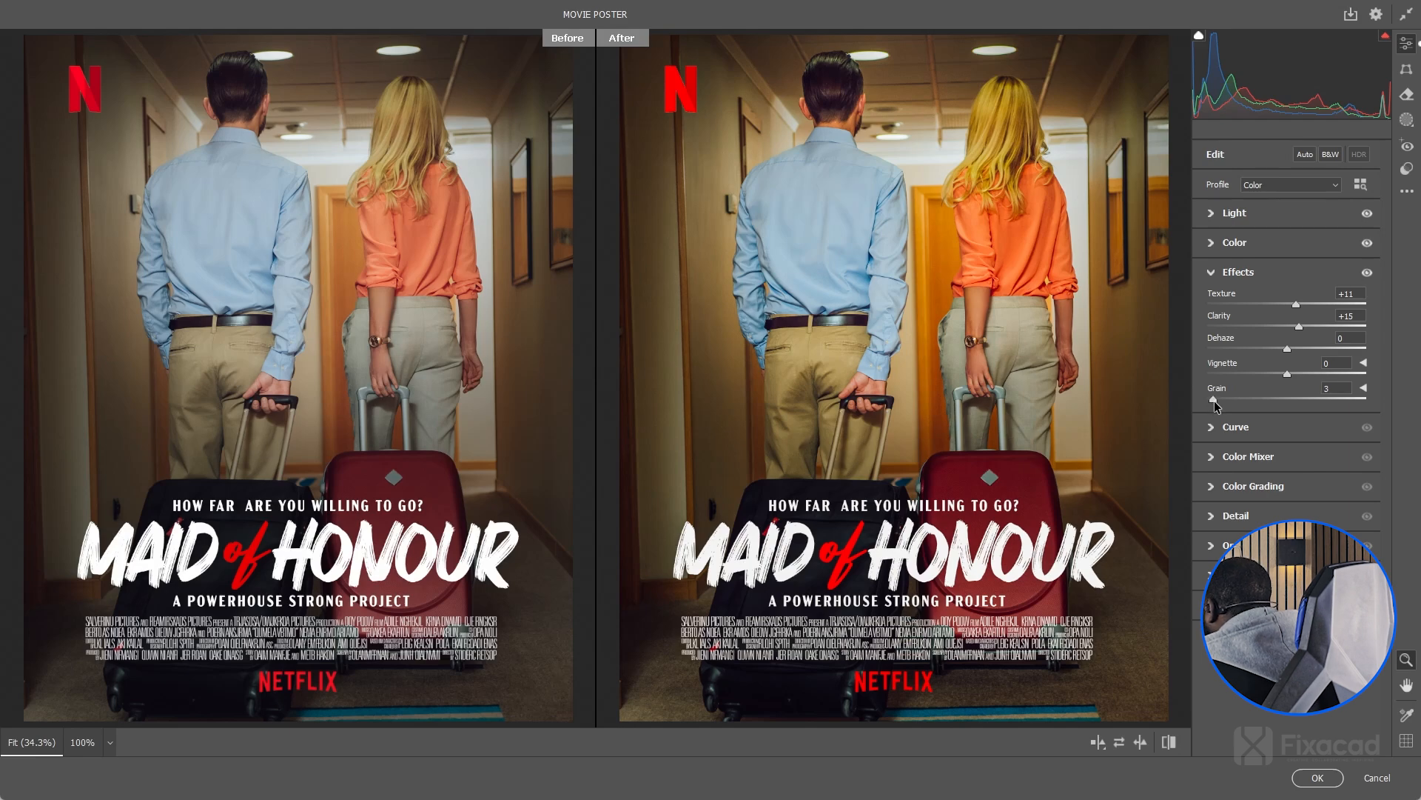
click(1212, 274)
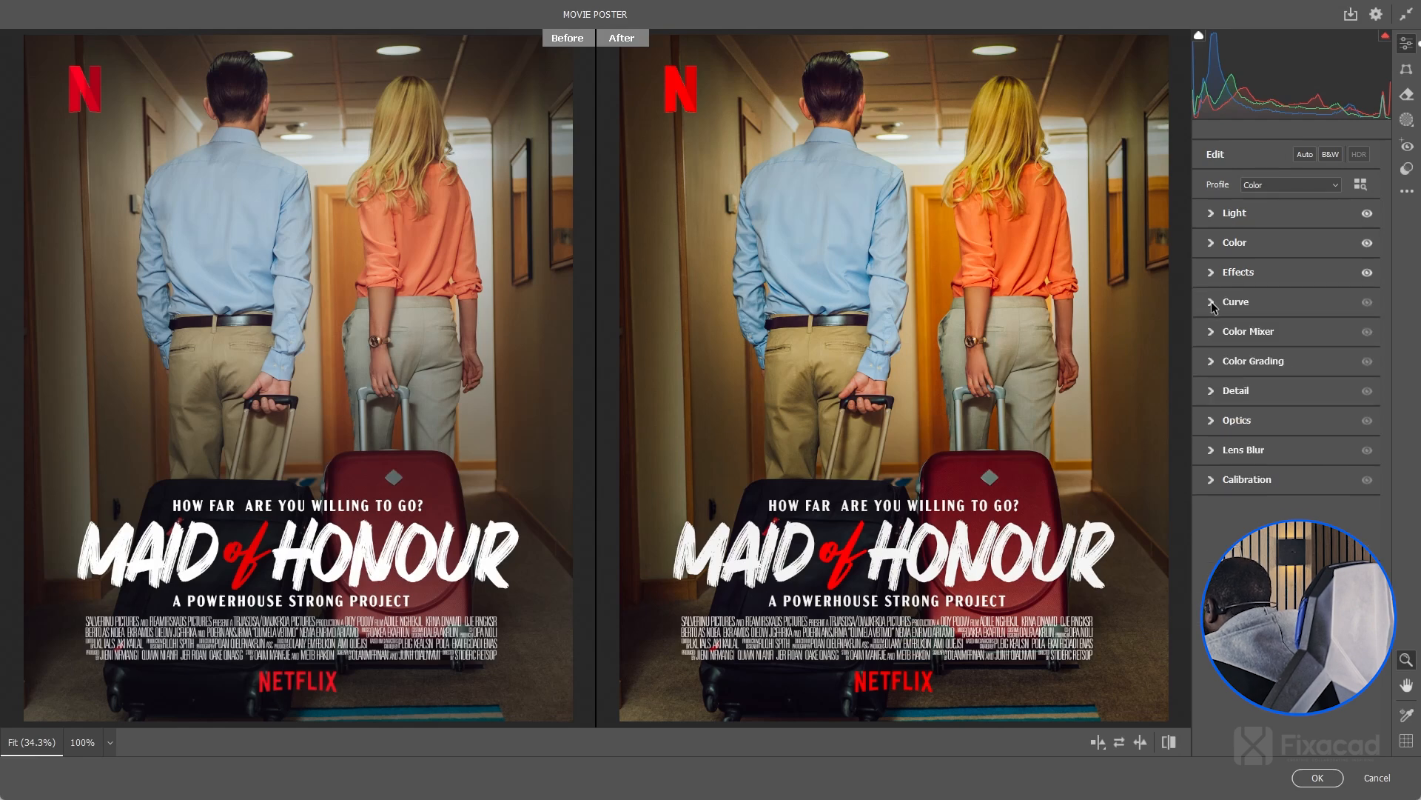
Step: Shift the Color Mixer hues to Oranges -6, Yellows -28, Greens -15 and Aquas -22
click(1213, 304)
click(1213, 304)
click(1213, 334)
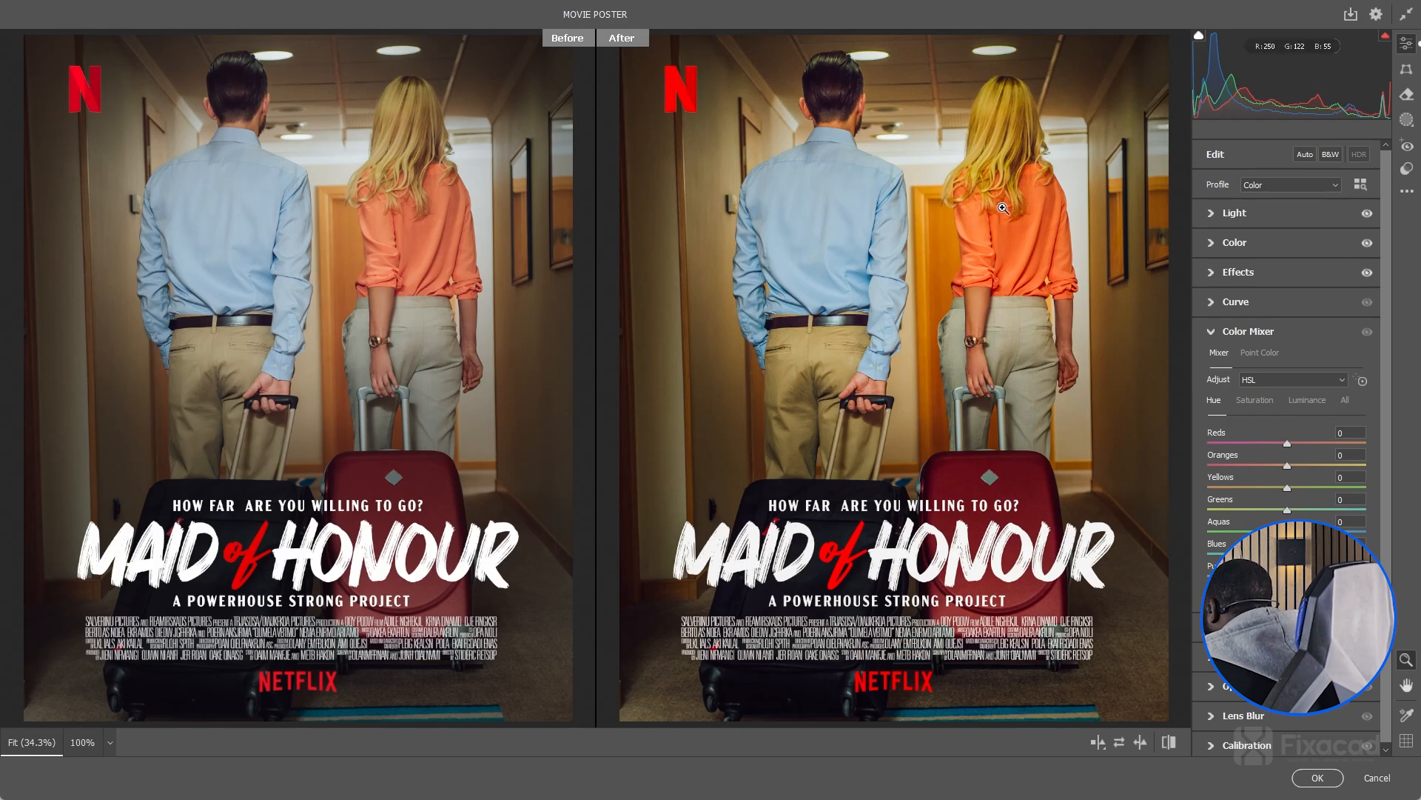
click(1282, 464)
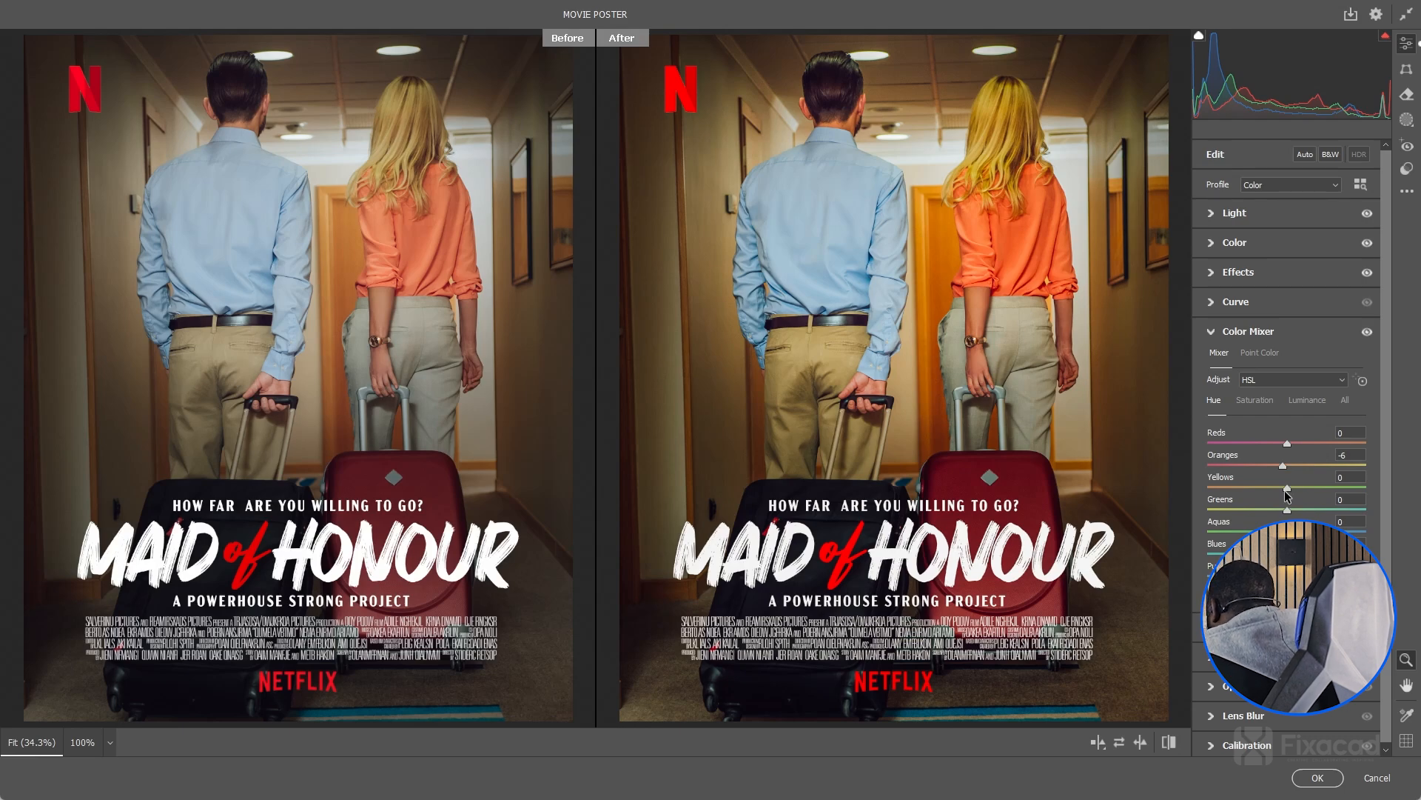
drag(1286, 489, 1264, 487)
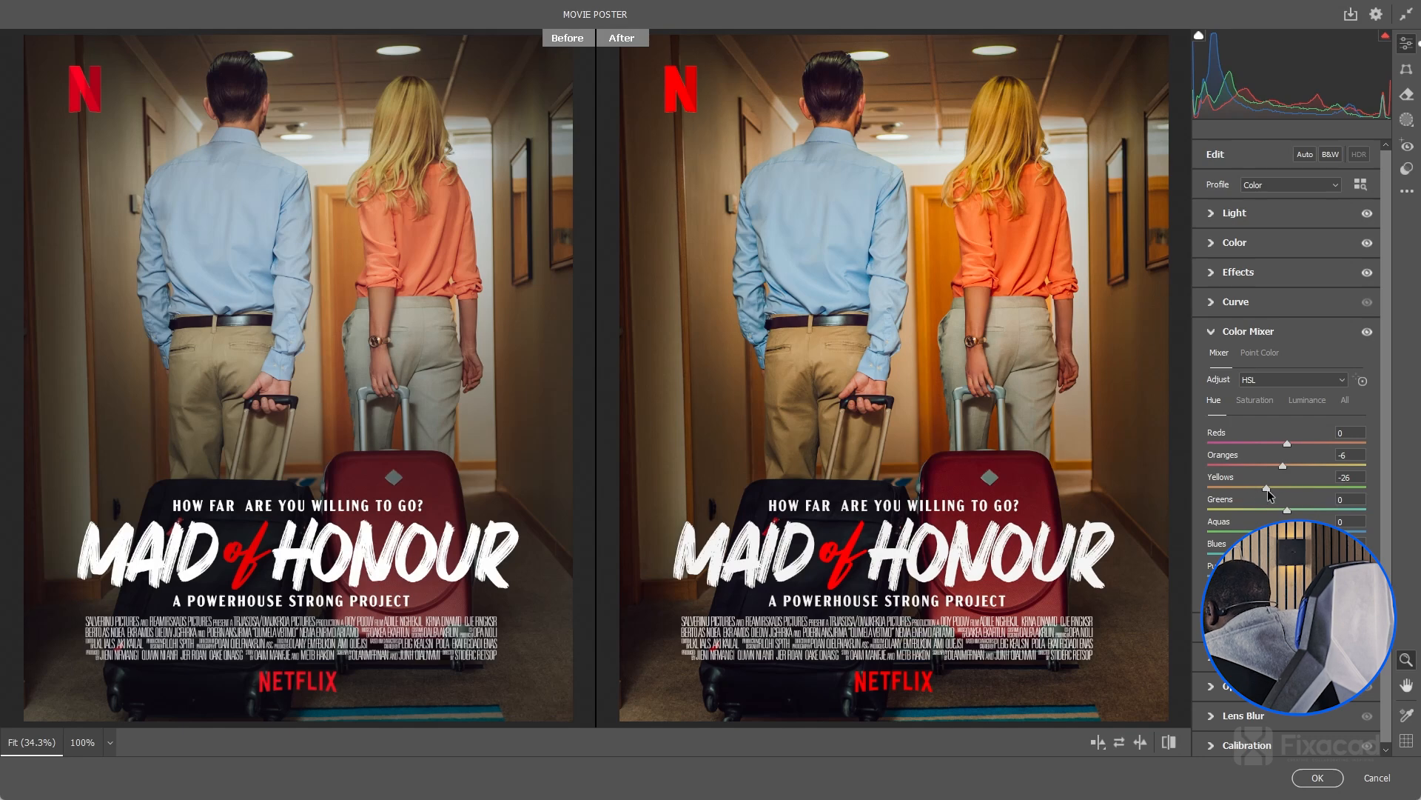
drag(1268, 489, 1295, 488)
drag(1295, 490, 1264, 489)
drag(1267, 488, 1266, 491)
drag(1286, 511, 1275, 511)
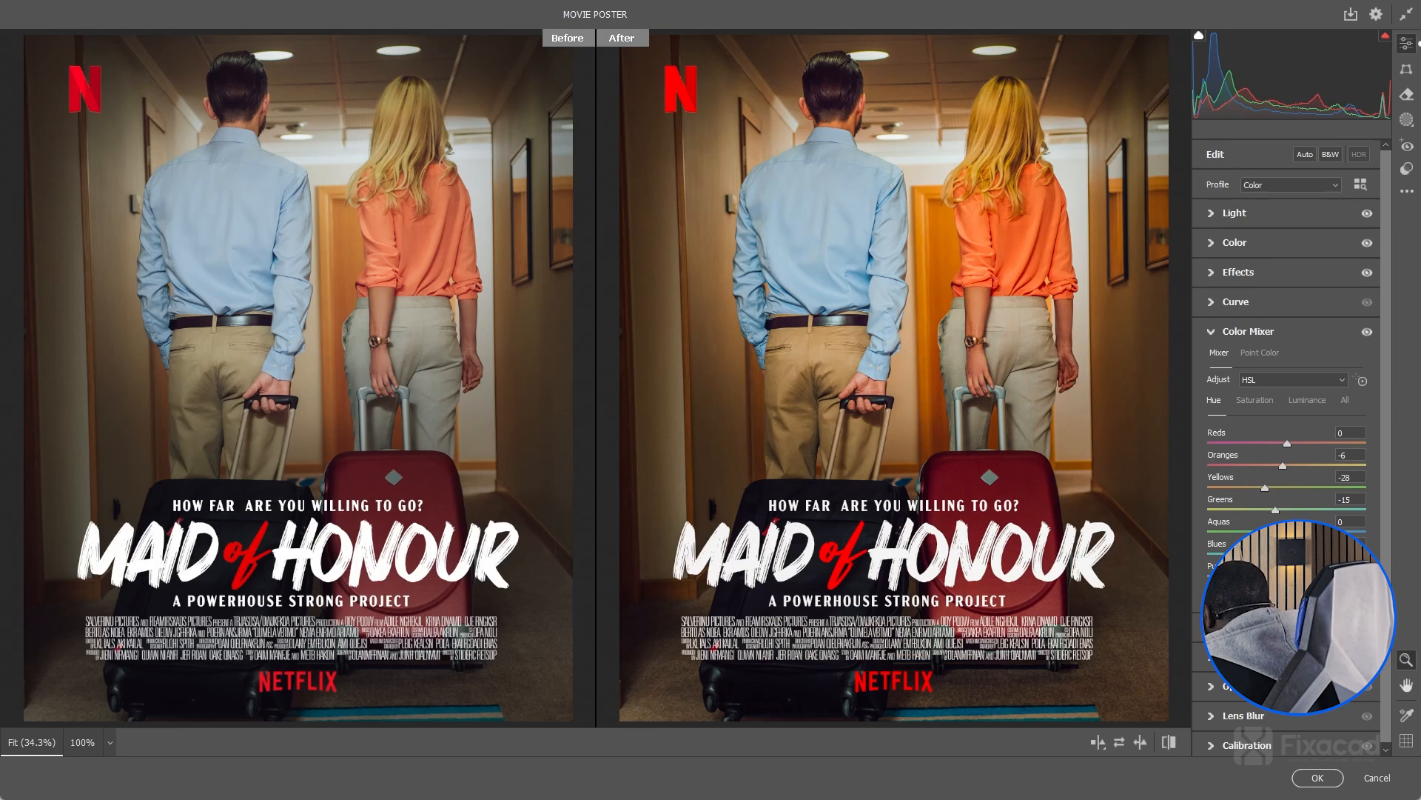
drag(1287, 532, 1287, 532)
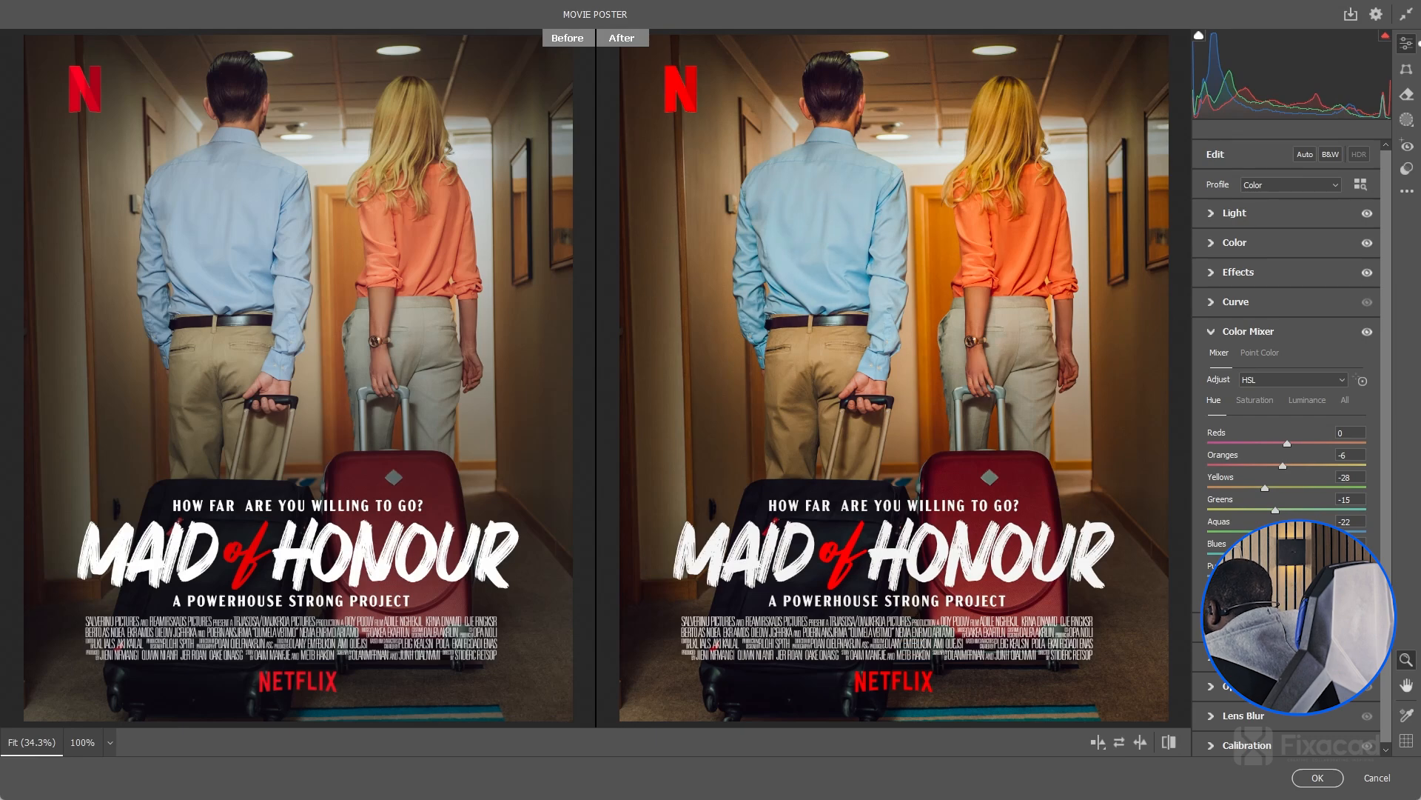
click(1212, 332)
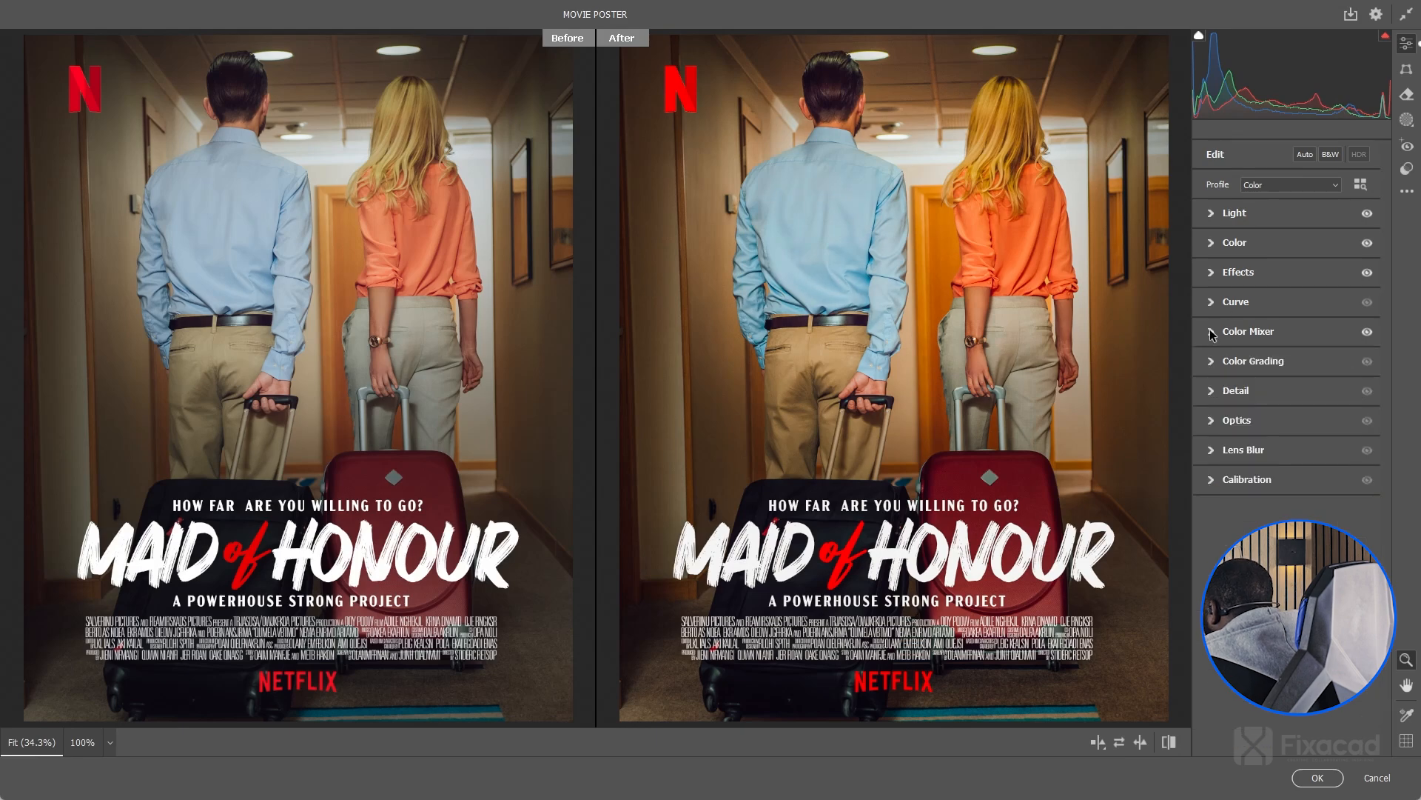
Step: Set Sharpening to 38 and Noise Reduction to 11, raise Color Noise Reduction slightly, and apply the Camera Raw Filter
click(1212, 362)
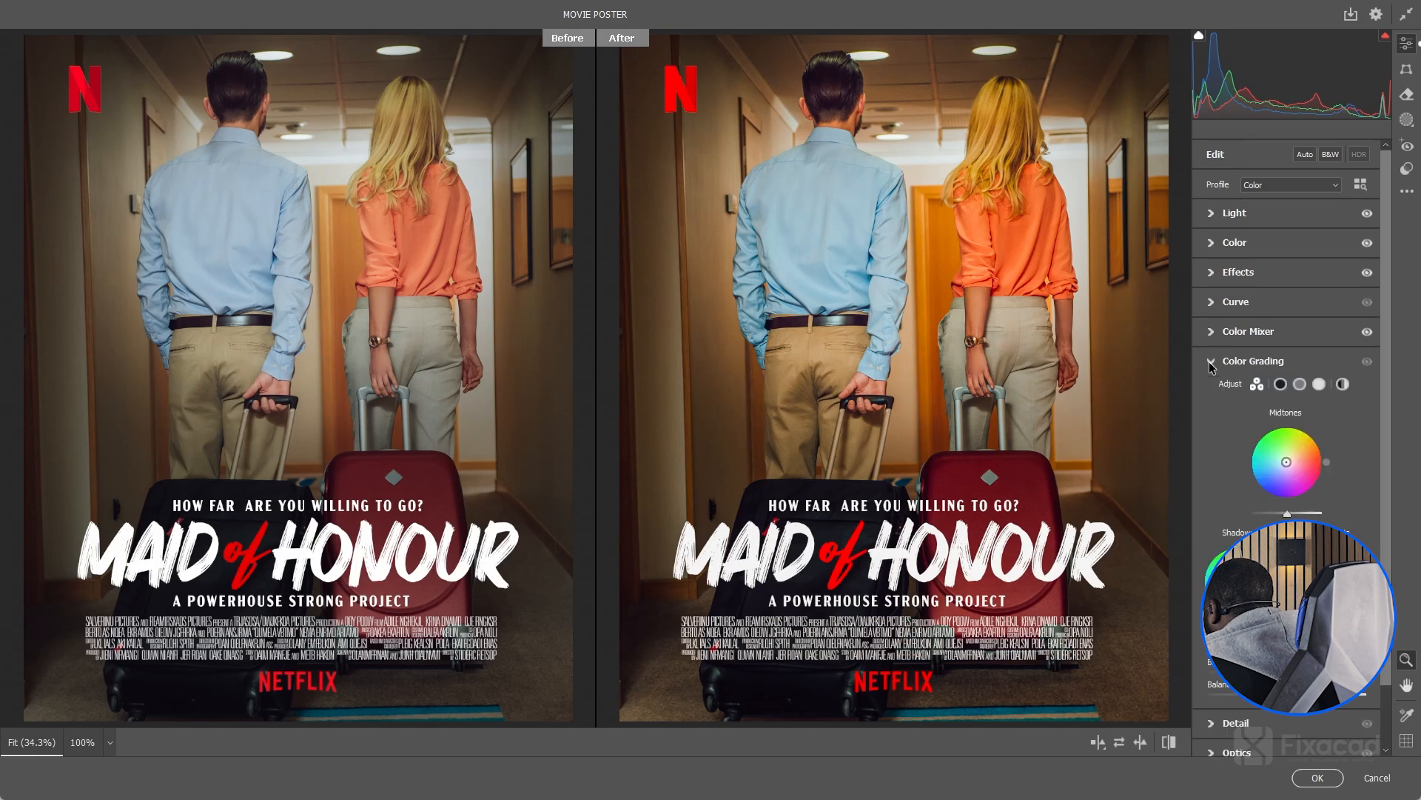
click(1212, 363)
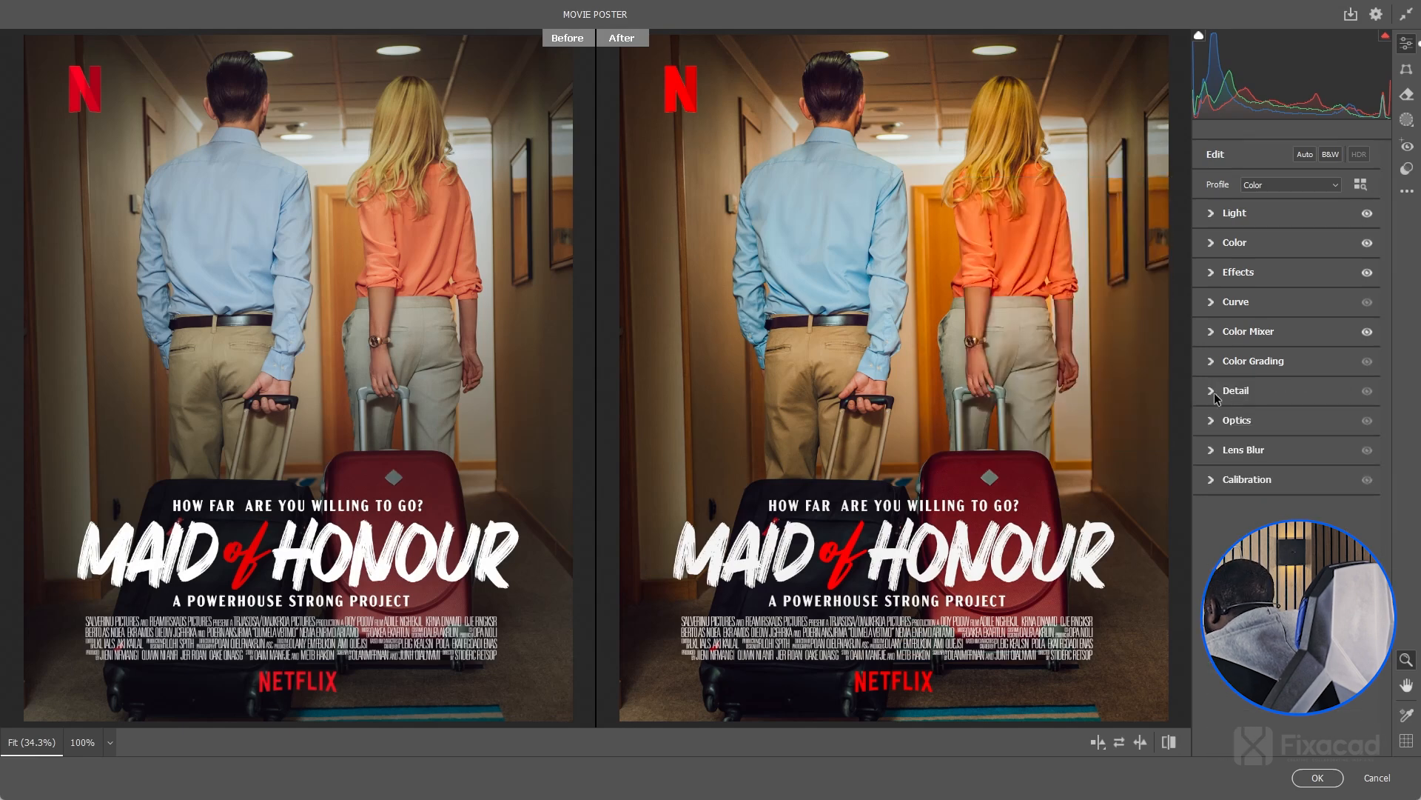
click(1213, 391)
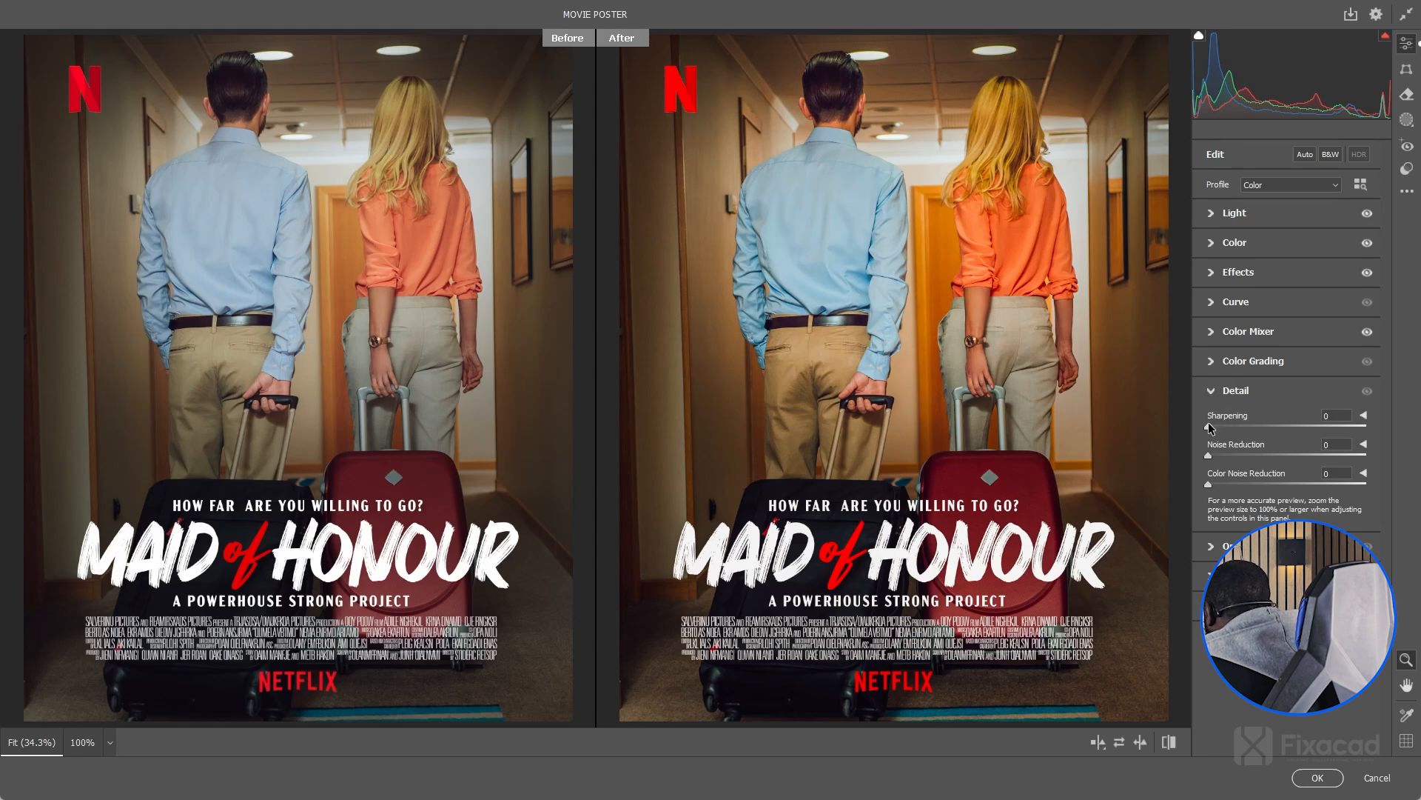
drag(1212, 427, 1244, 428)
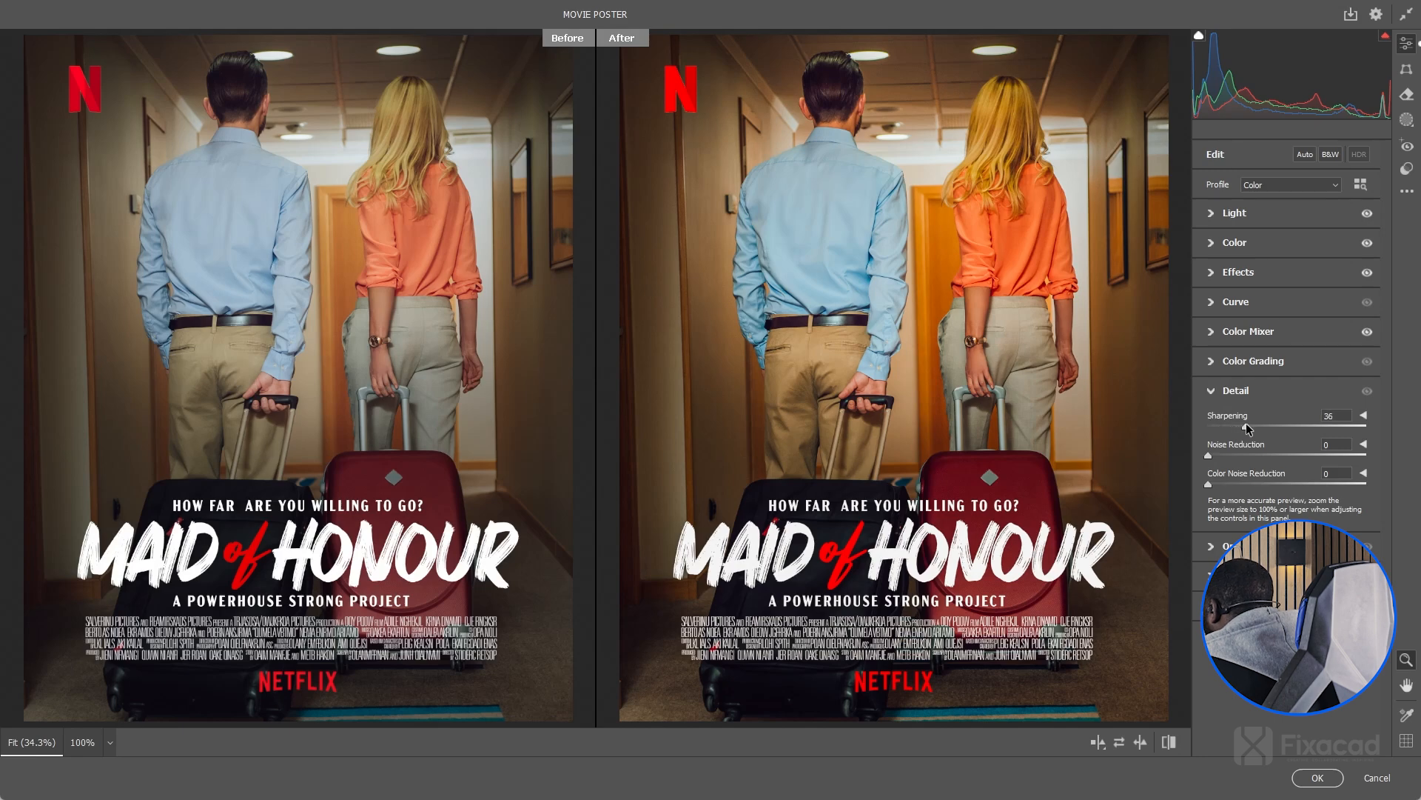
drag(1249, 427, 1248, 428)
drag(1209, 455, 1232, 457)
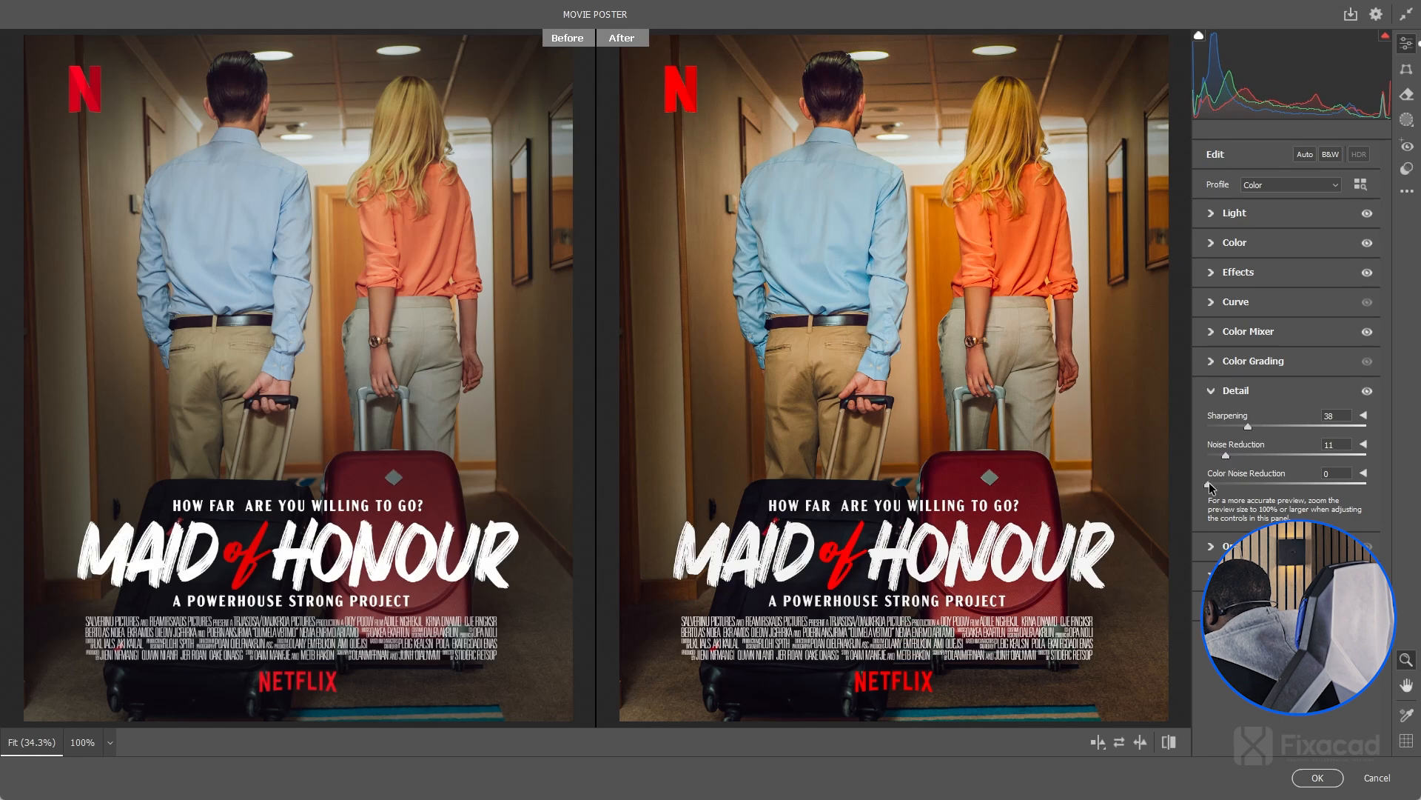
drag(1211, 488, 1229, 485)
drag(1233, 486, 1231, 486)
click(1214, 392)
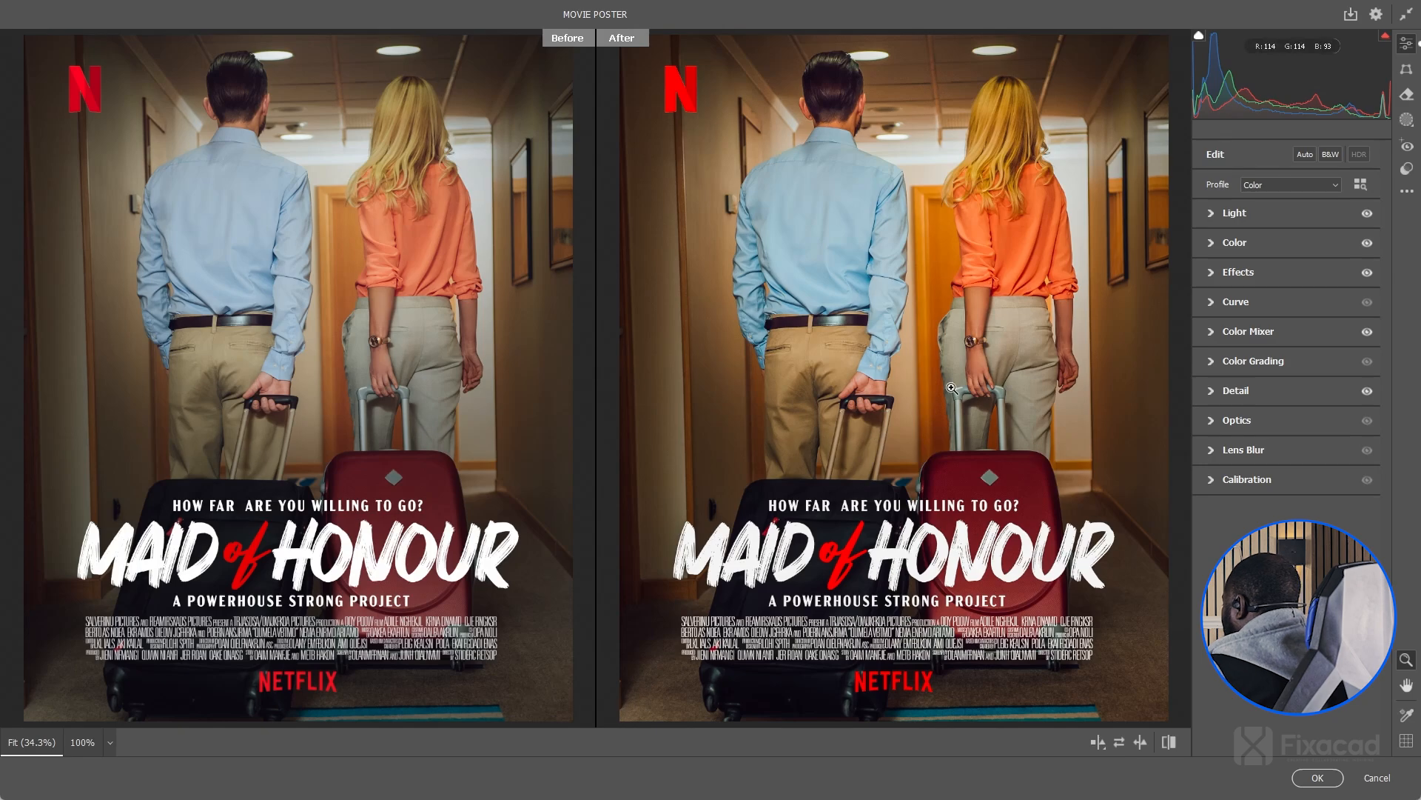
click(1308, 775)
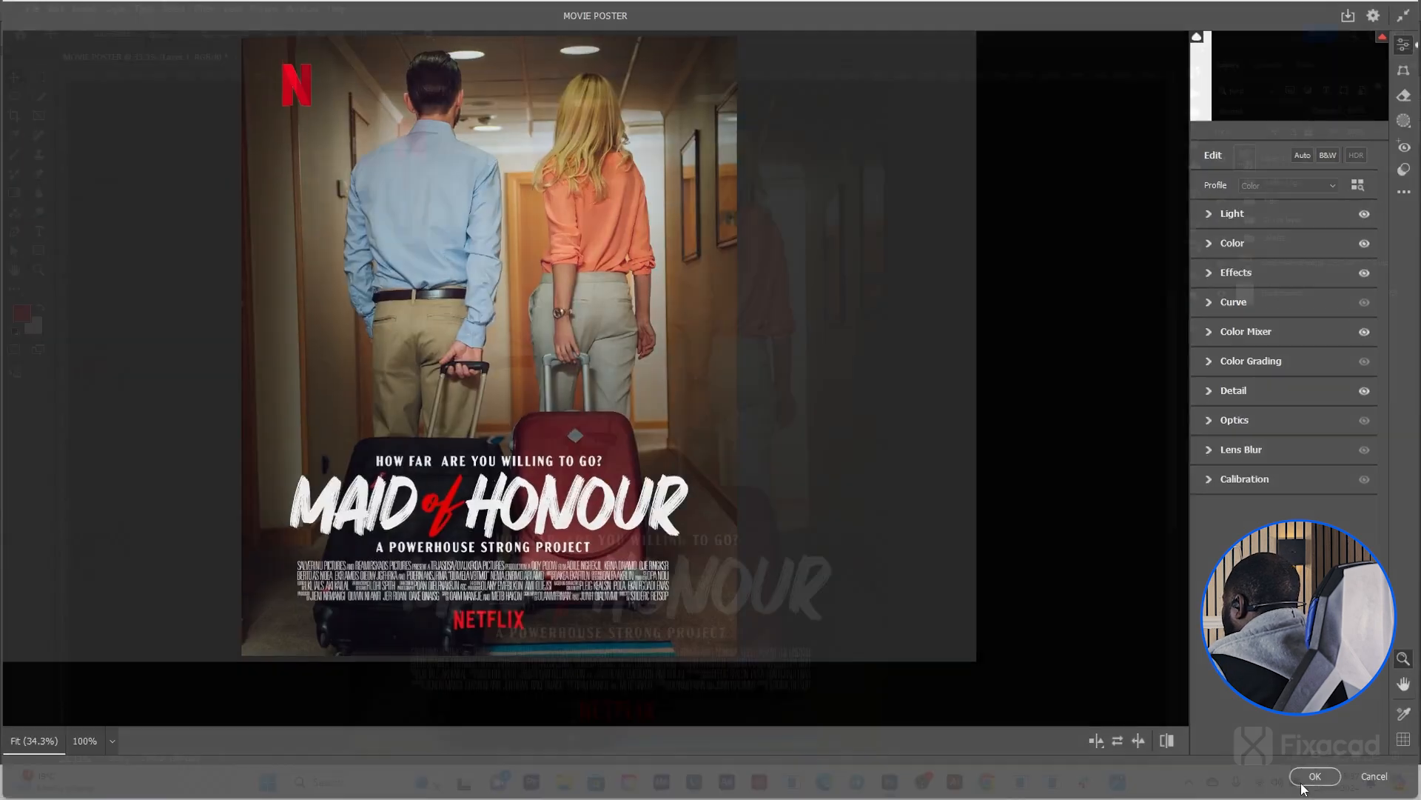